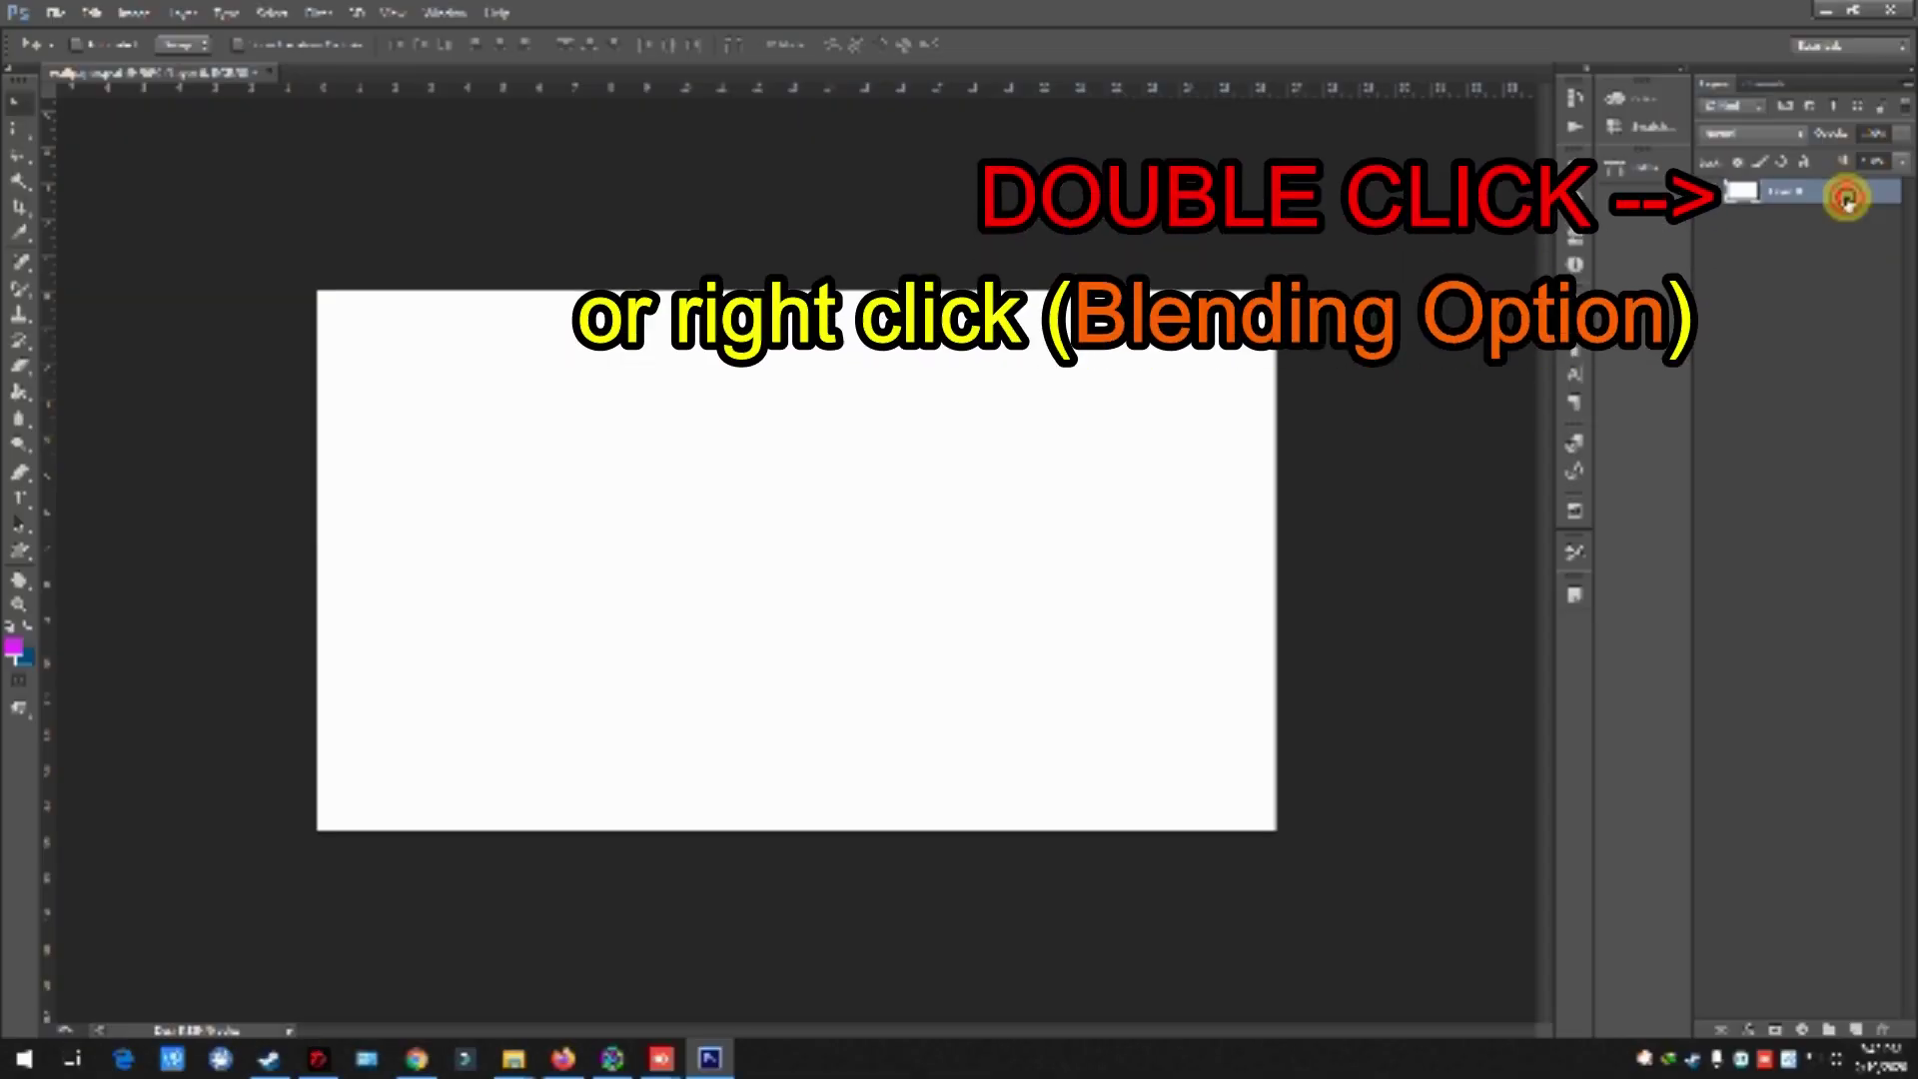
- Give the background layer a black Color Overlay effect at 100% opacity
double_click(1847, 199)
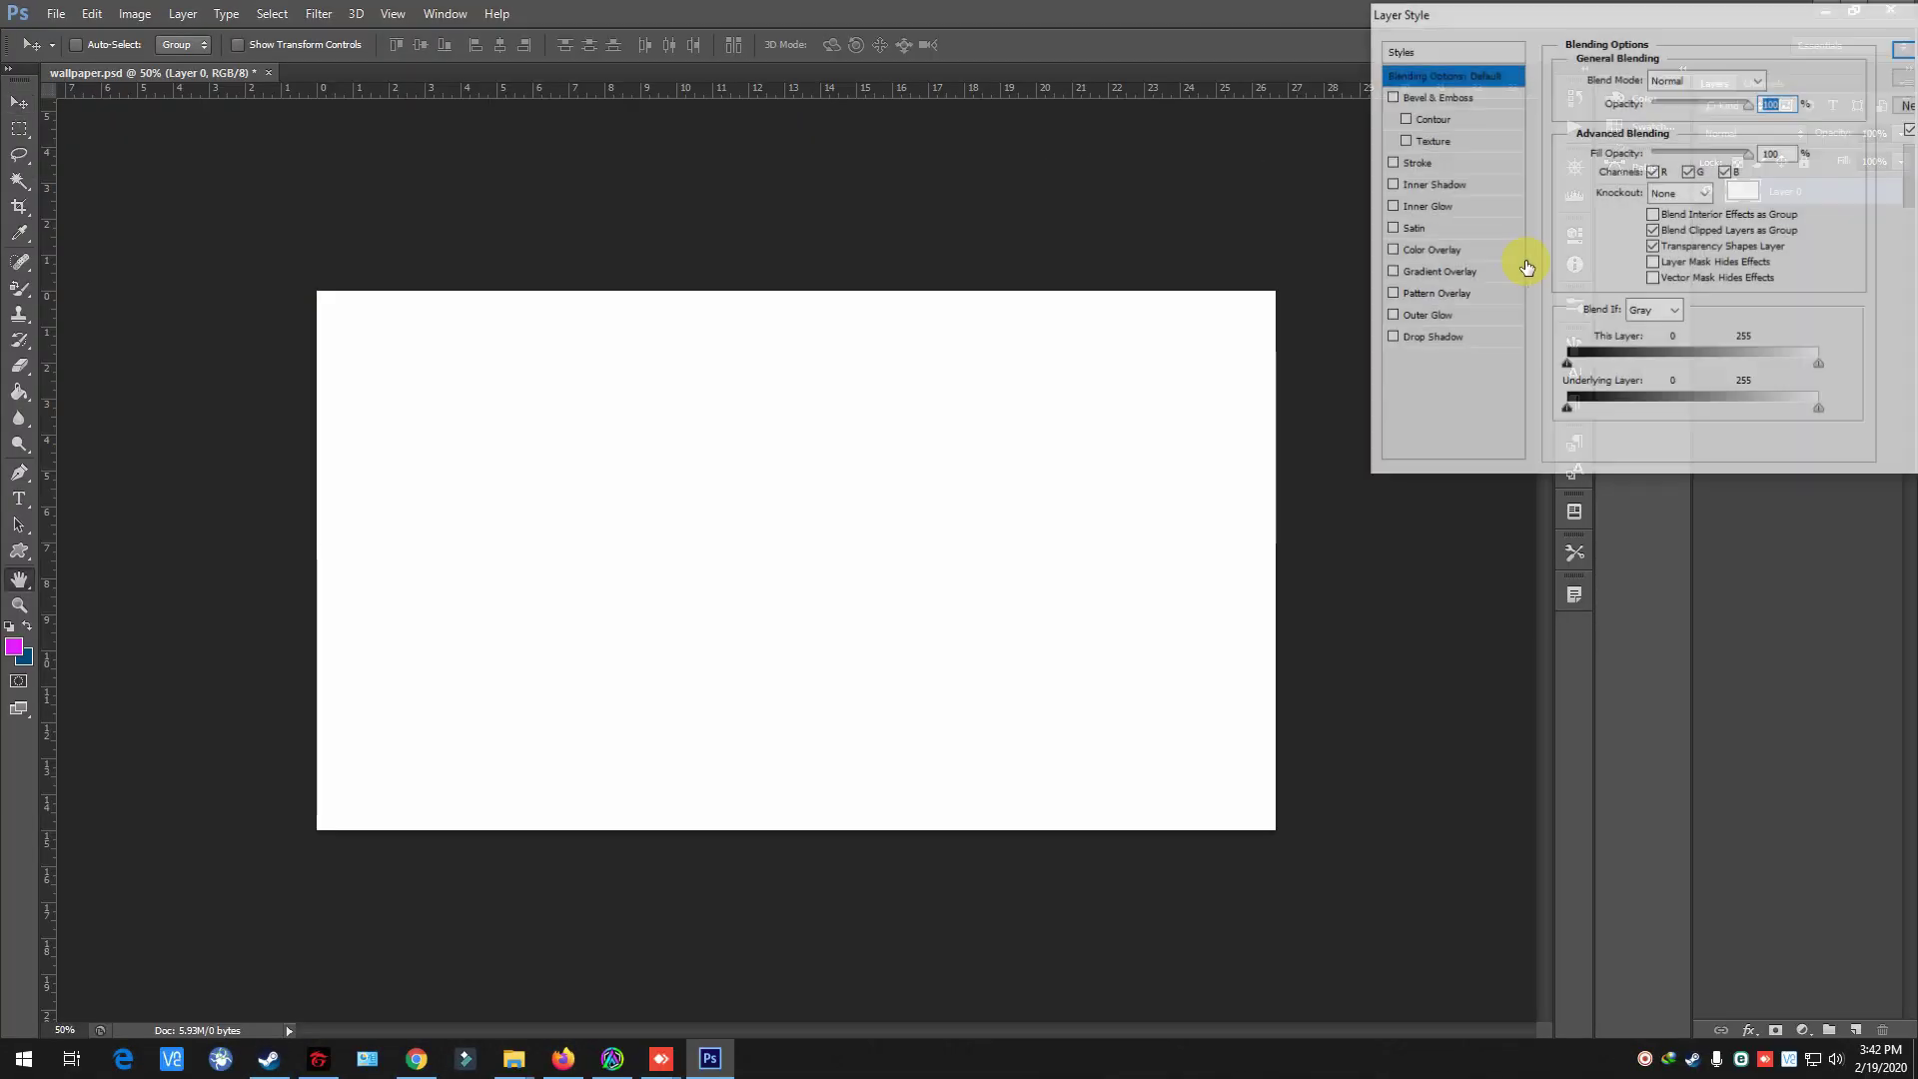
click(1417, 262)
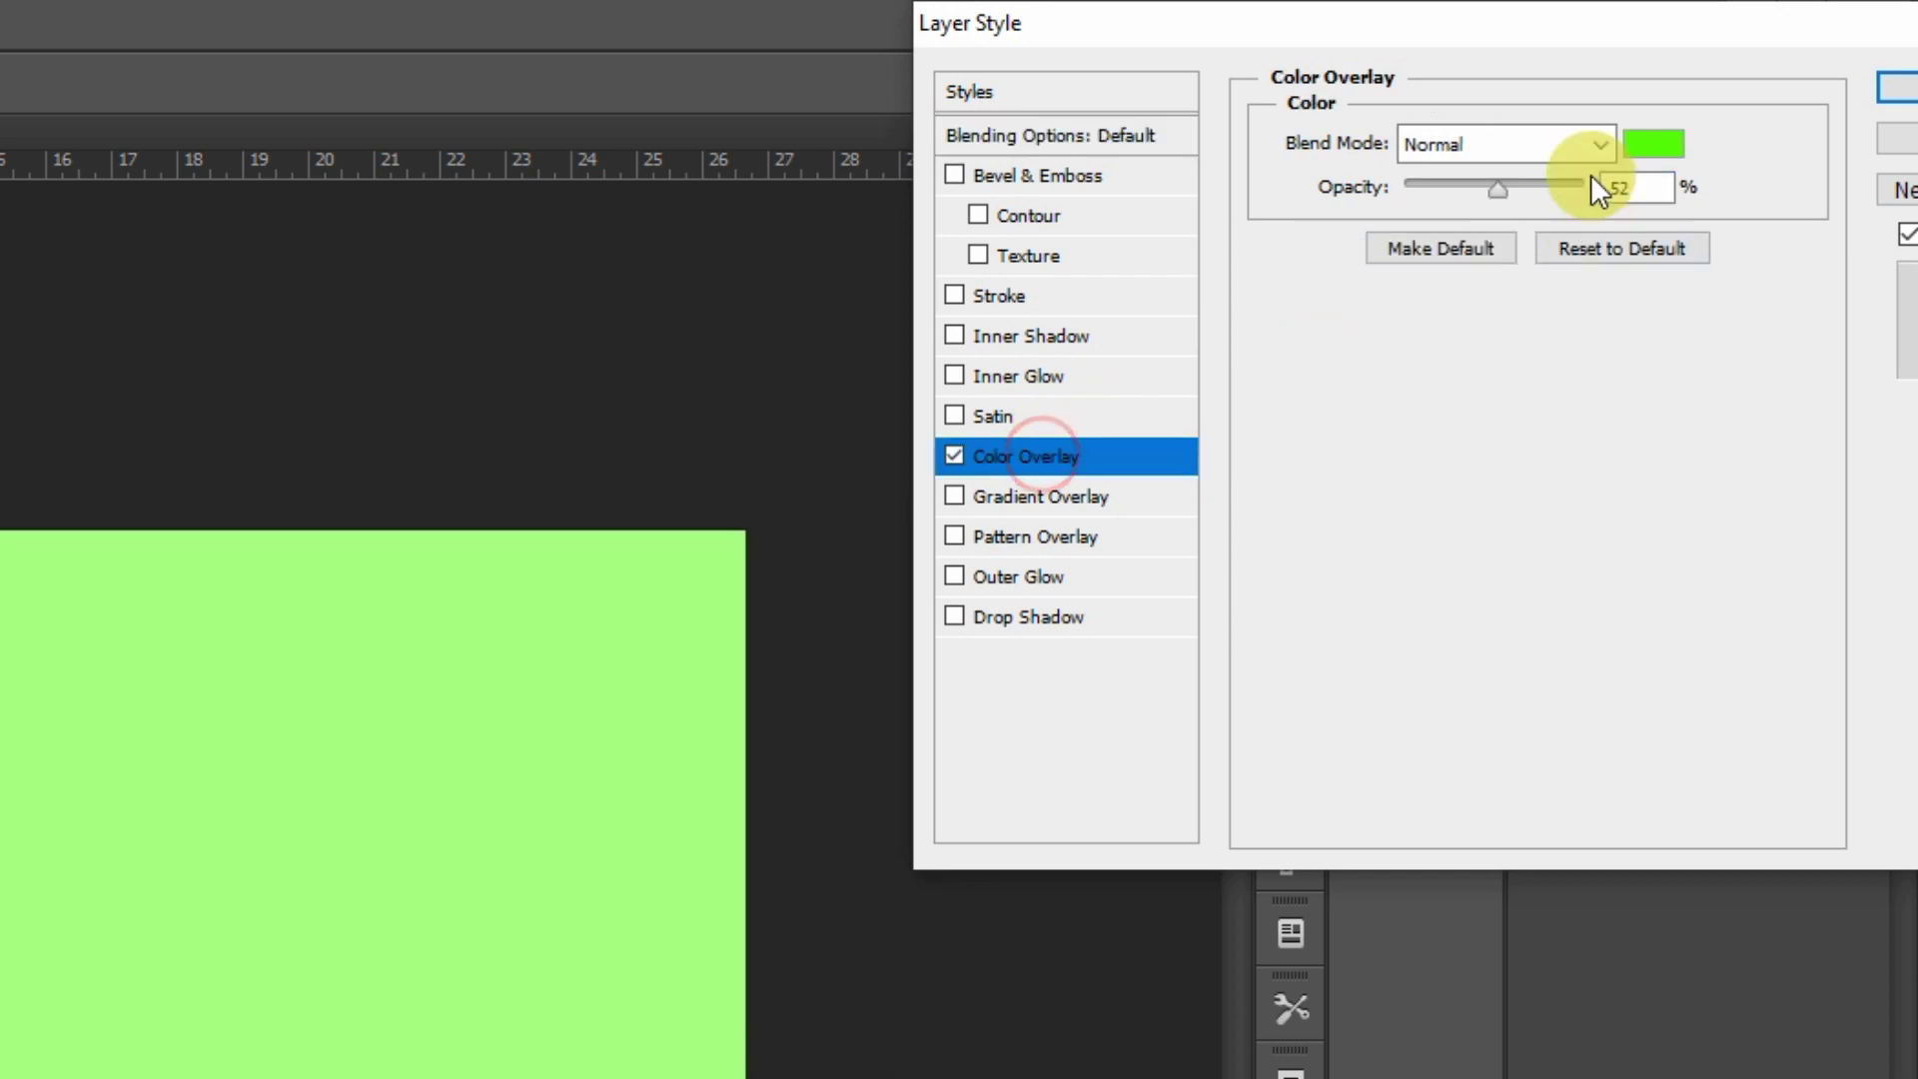
click(1669, 142)
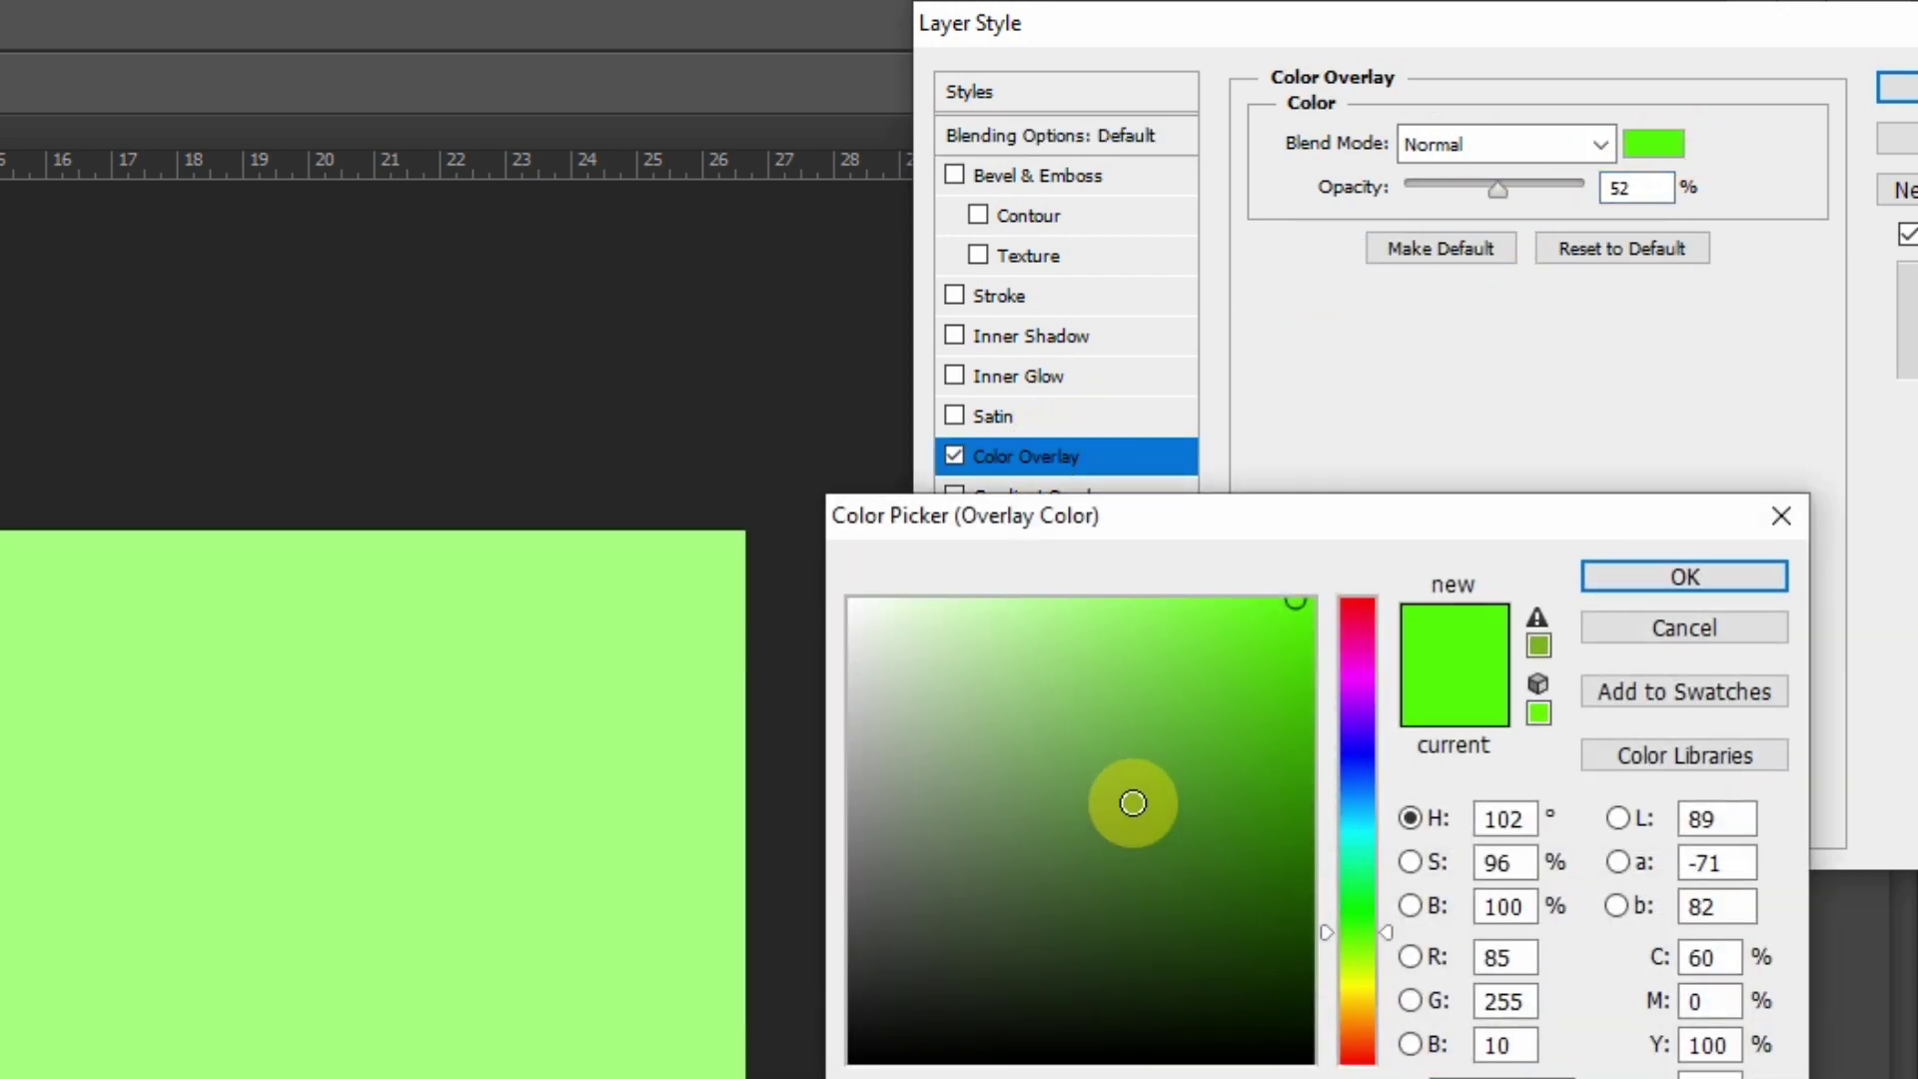
drag(1125, 800, 1126, 1074)
click(1691, 573)
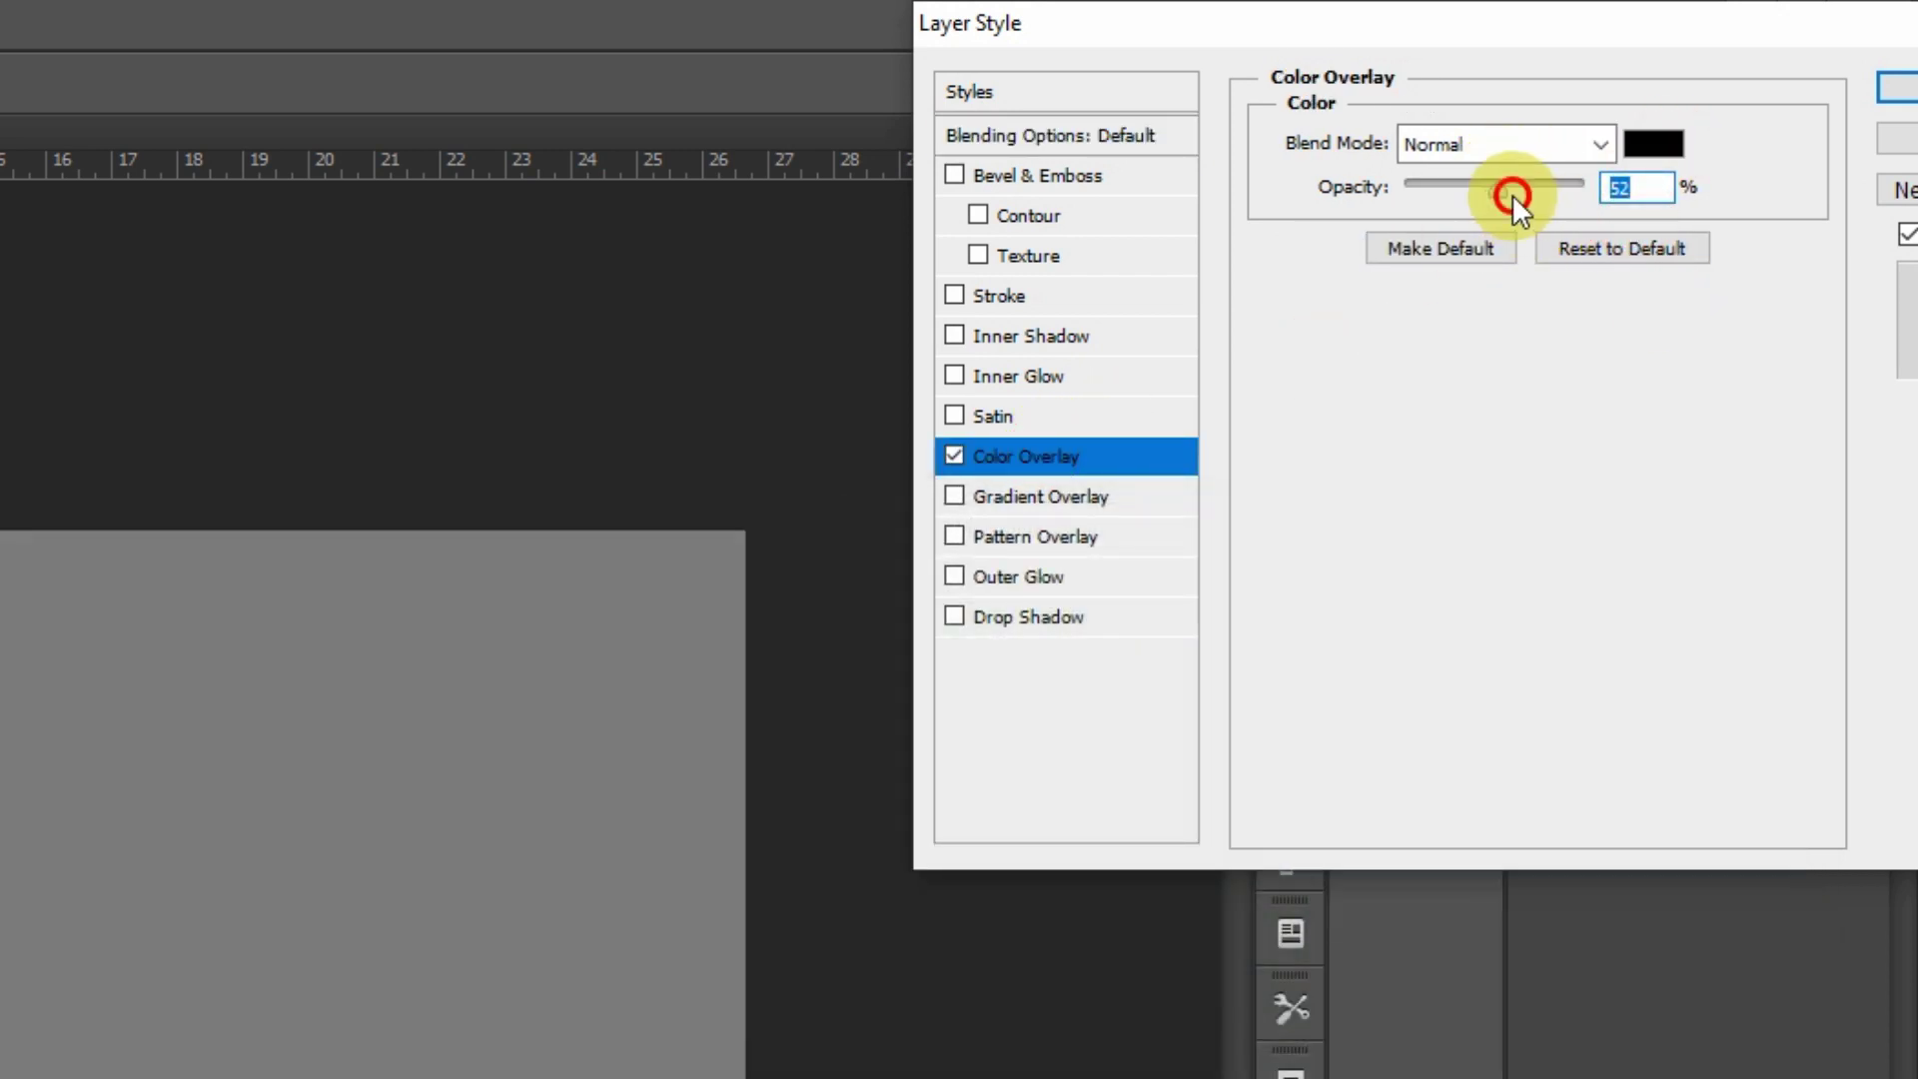
drag(1508, 189, 1583, 190)
drag(1801, 60, 1481, 477)
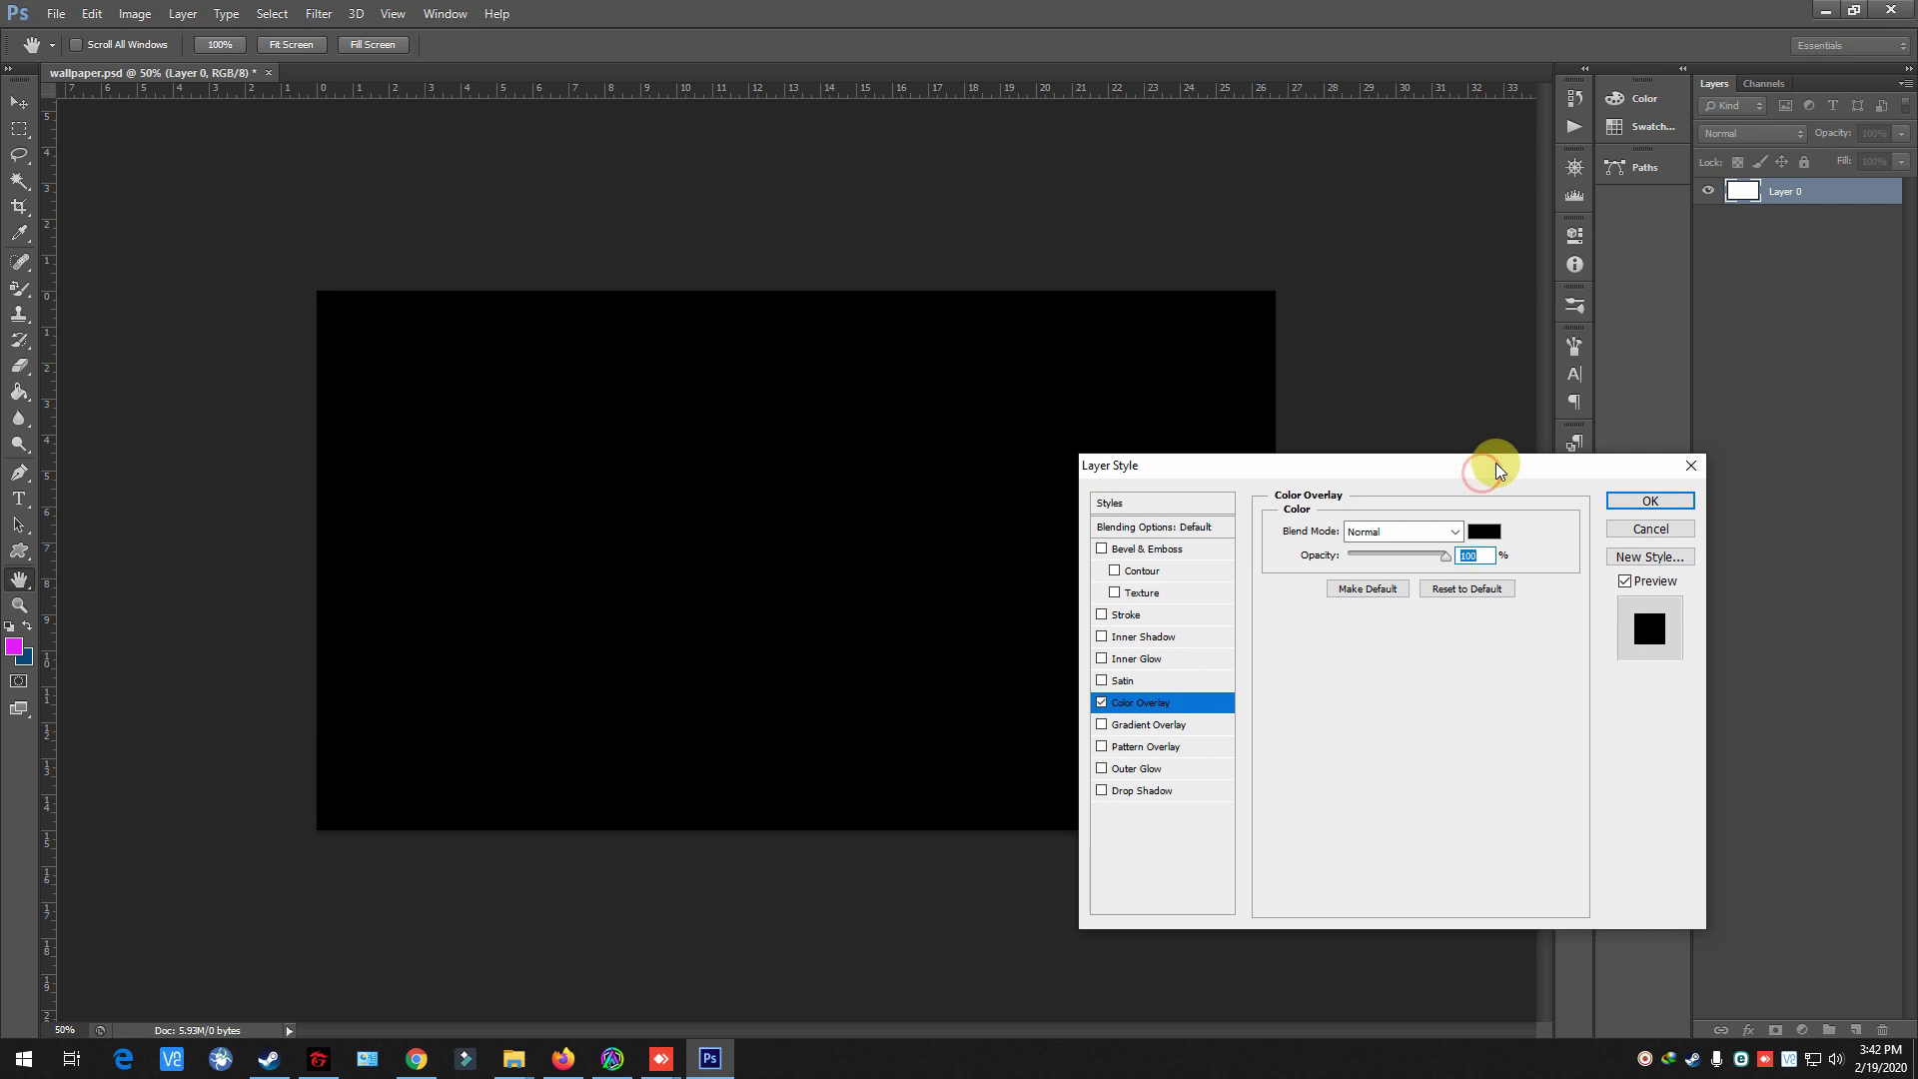
key(Return)
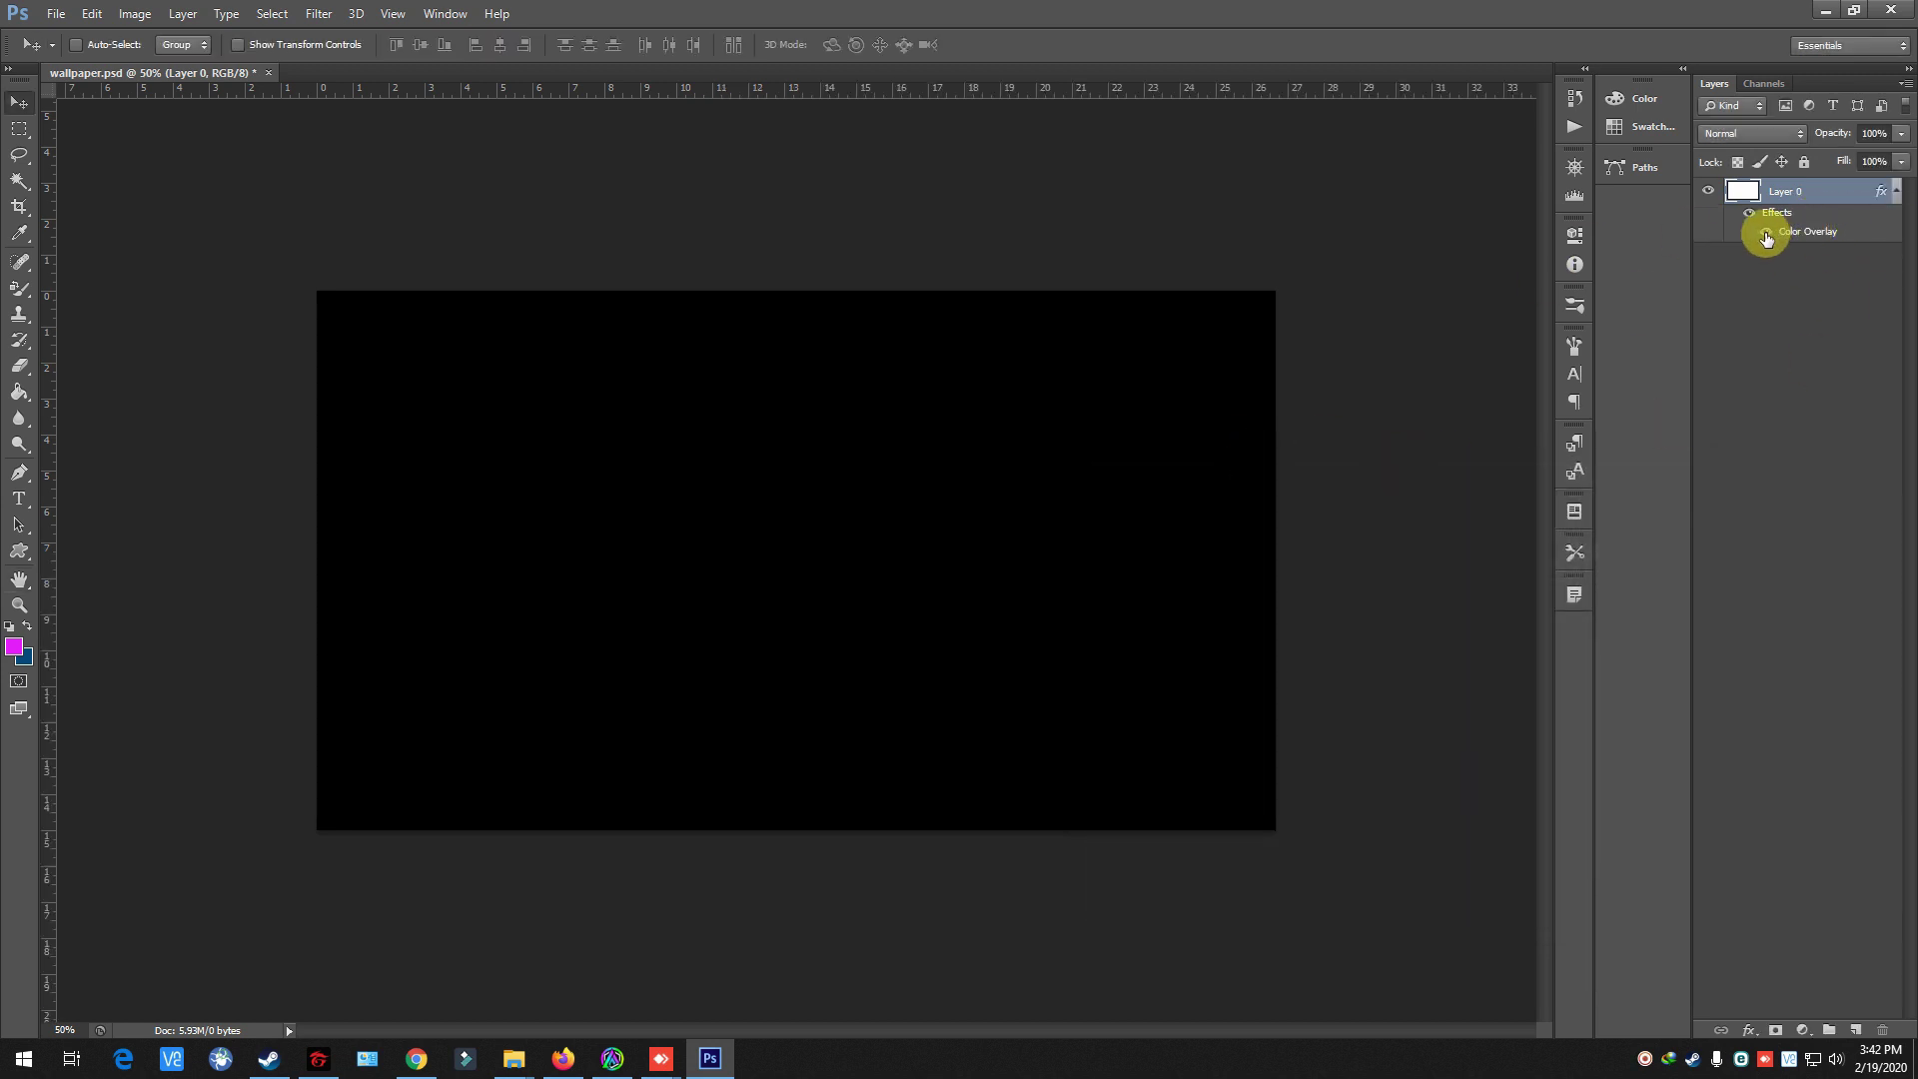
click(1766, 237)
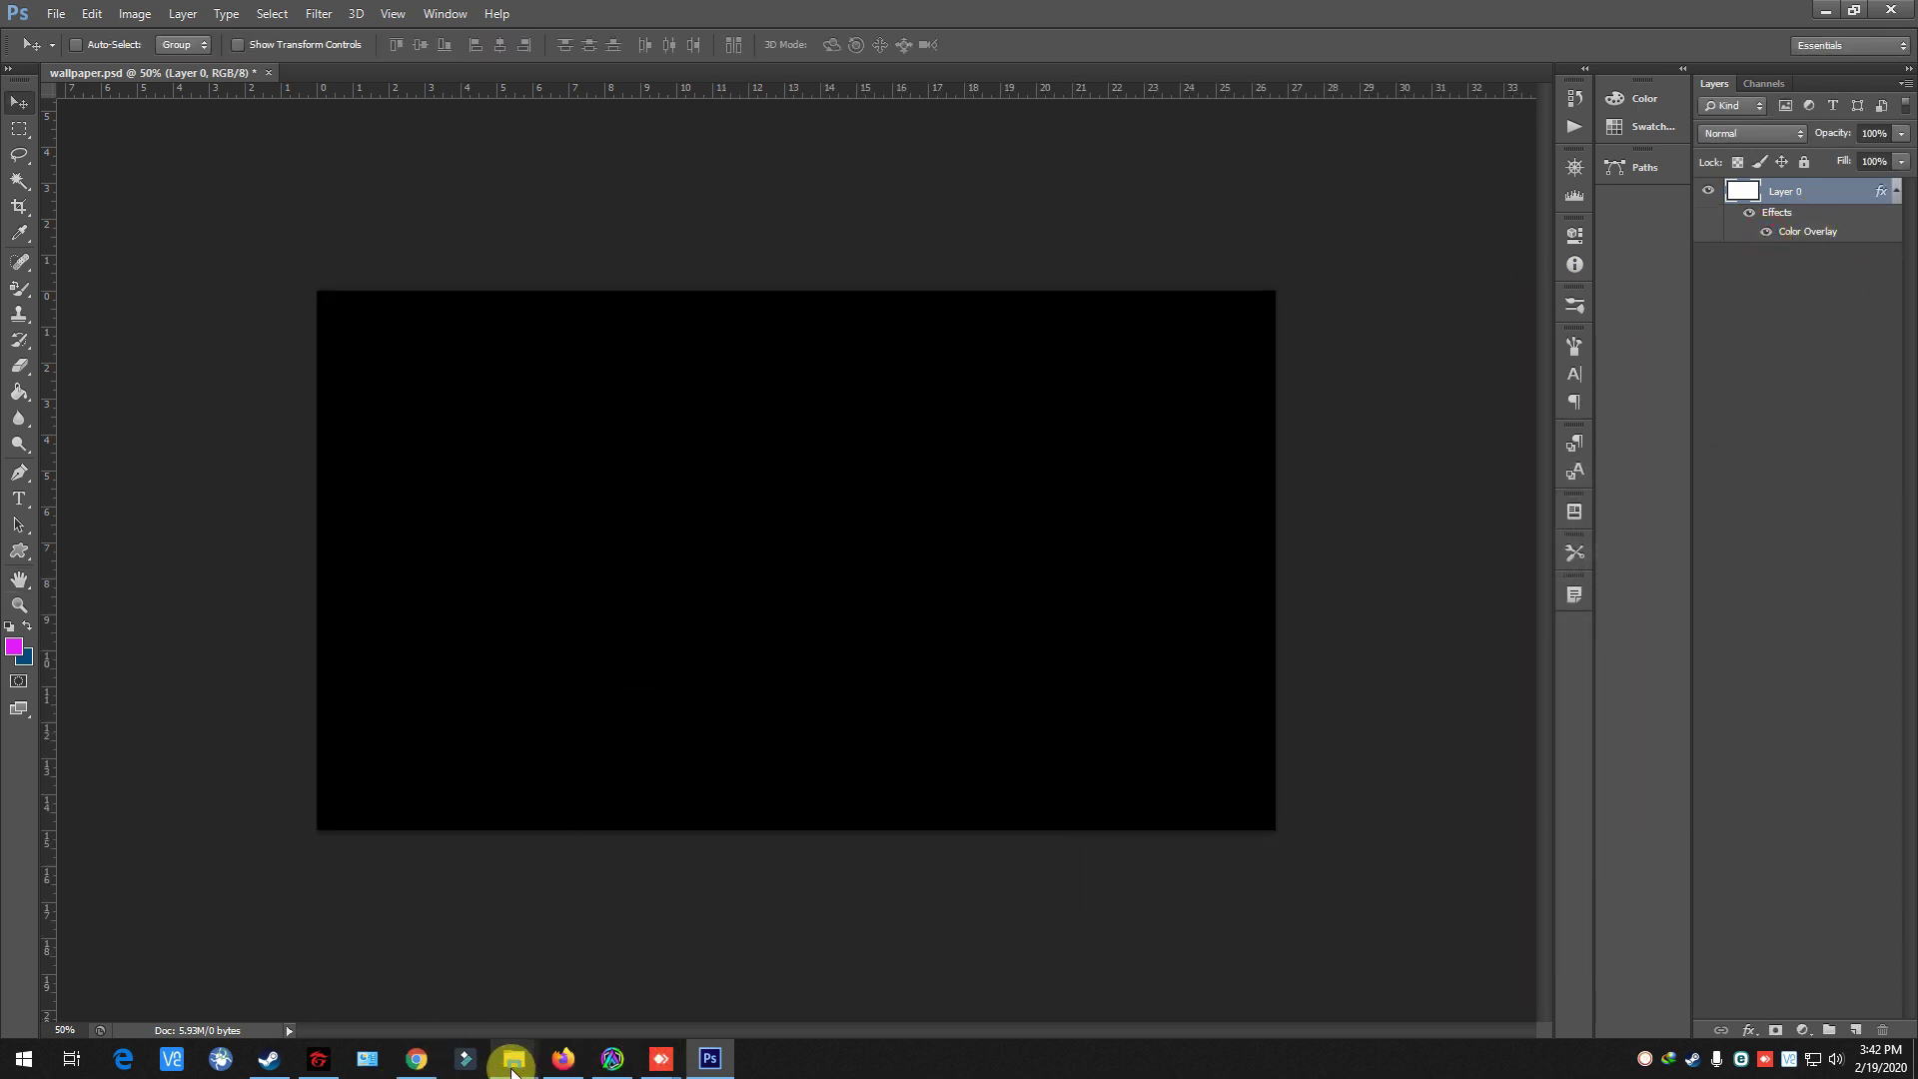
- Drag Logo1.png and text logo.png from the Double A gaming Cafe folder into the wallpaper
click(510, 1059)
click(487, 999)
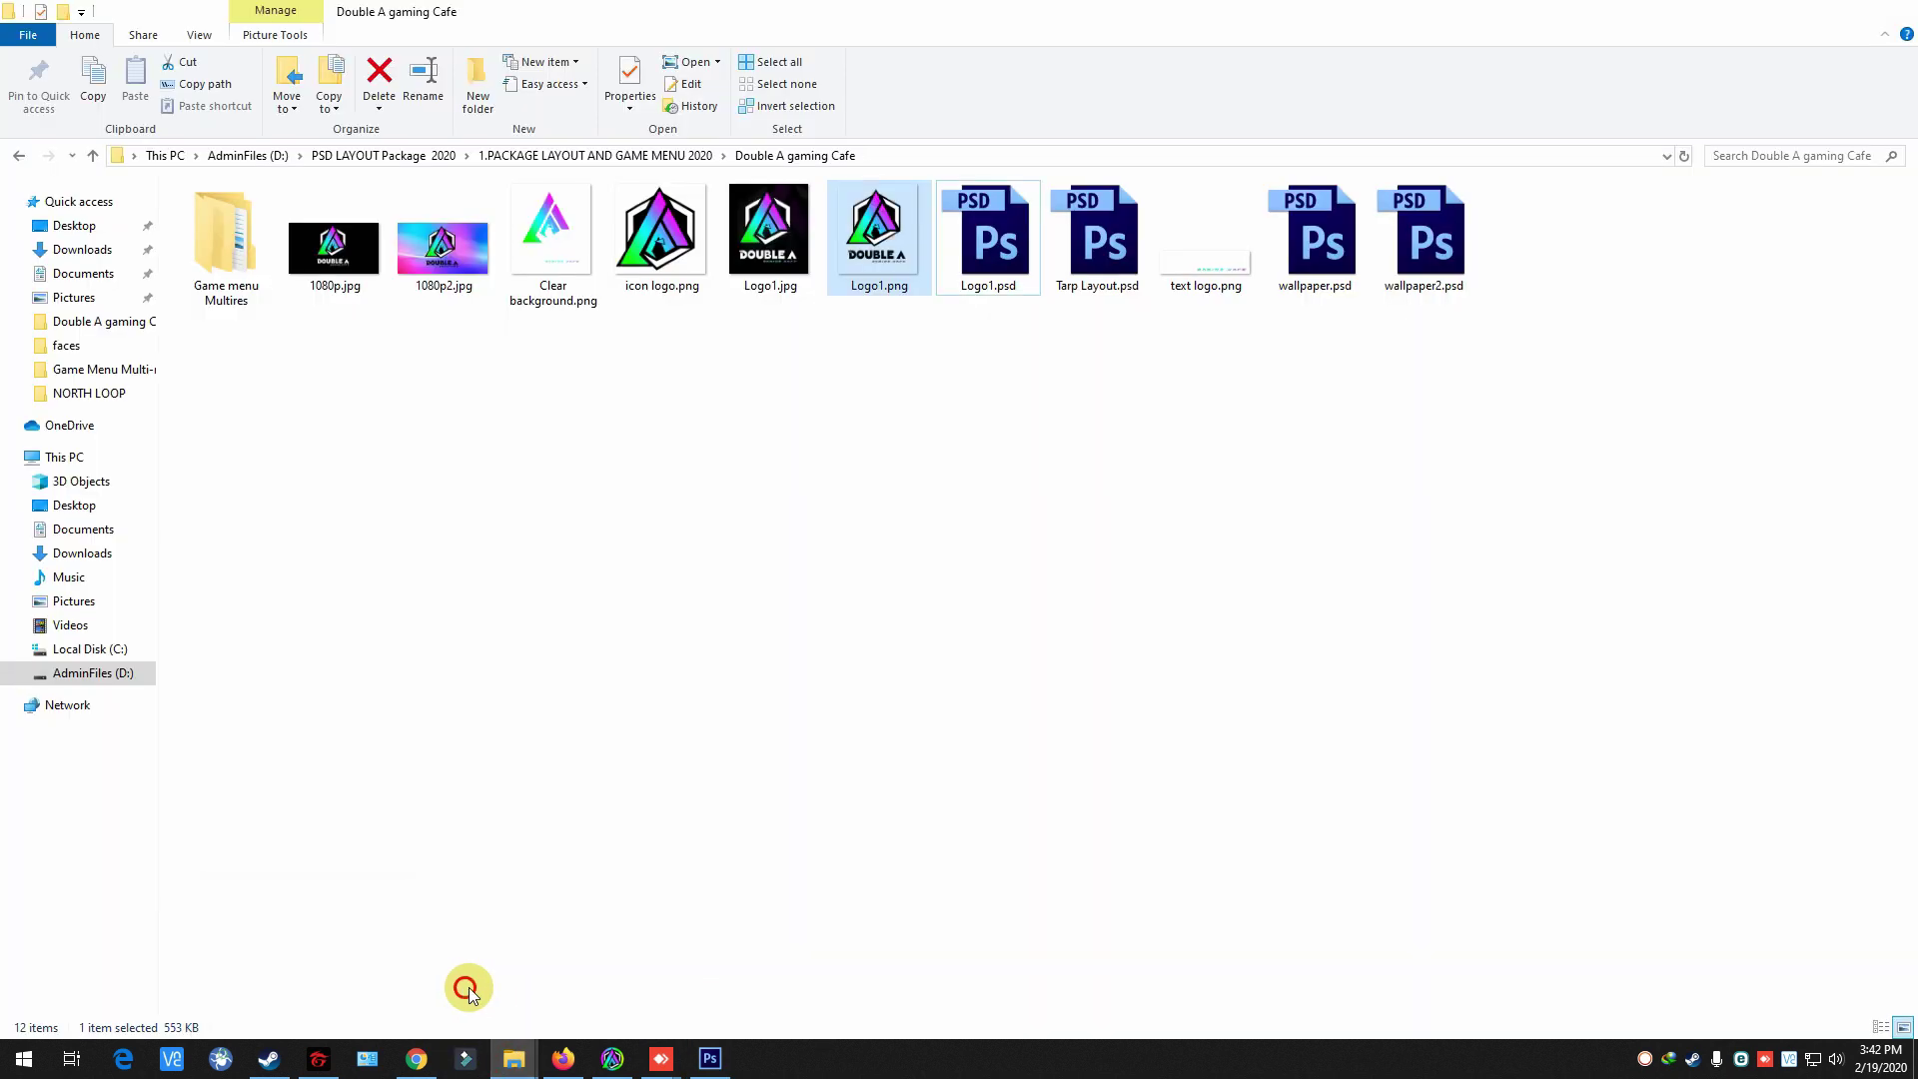
click(562, 252)
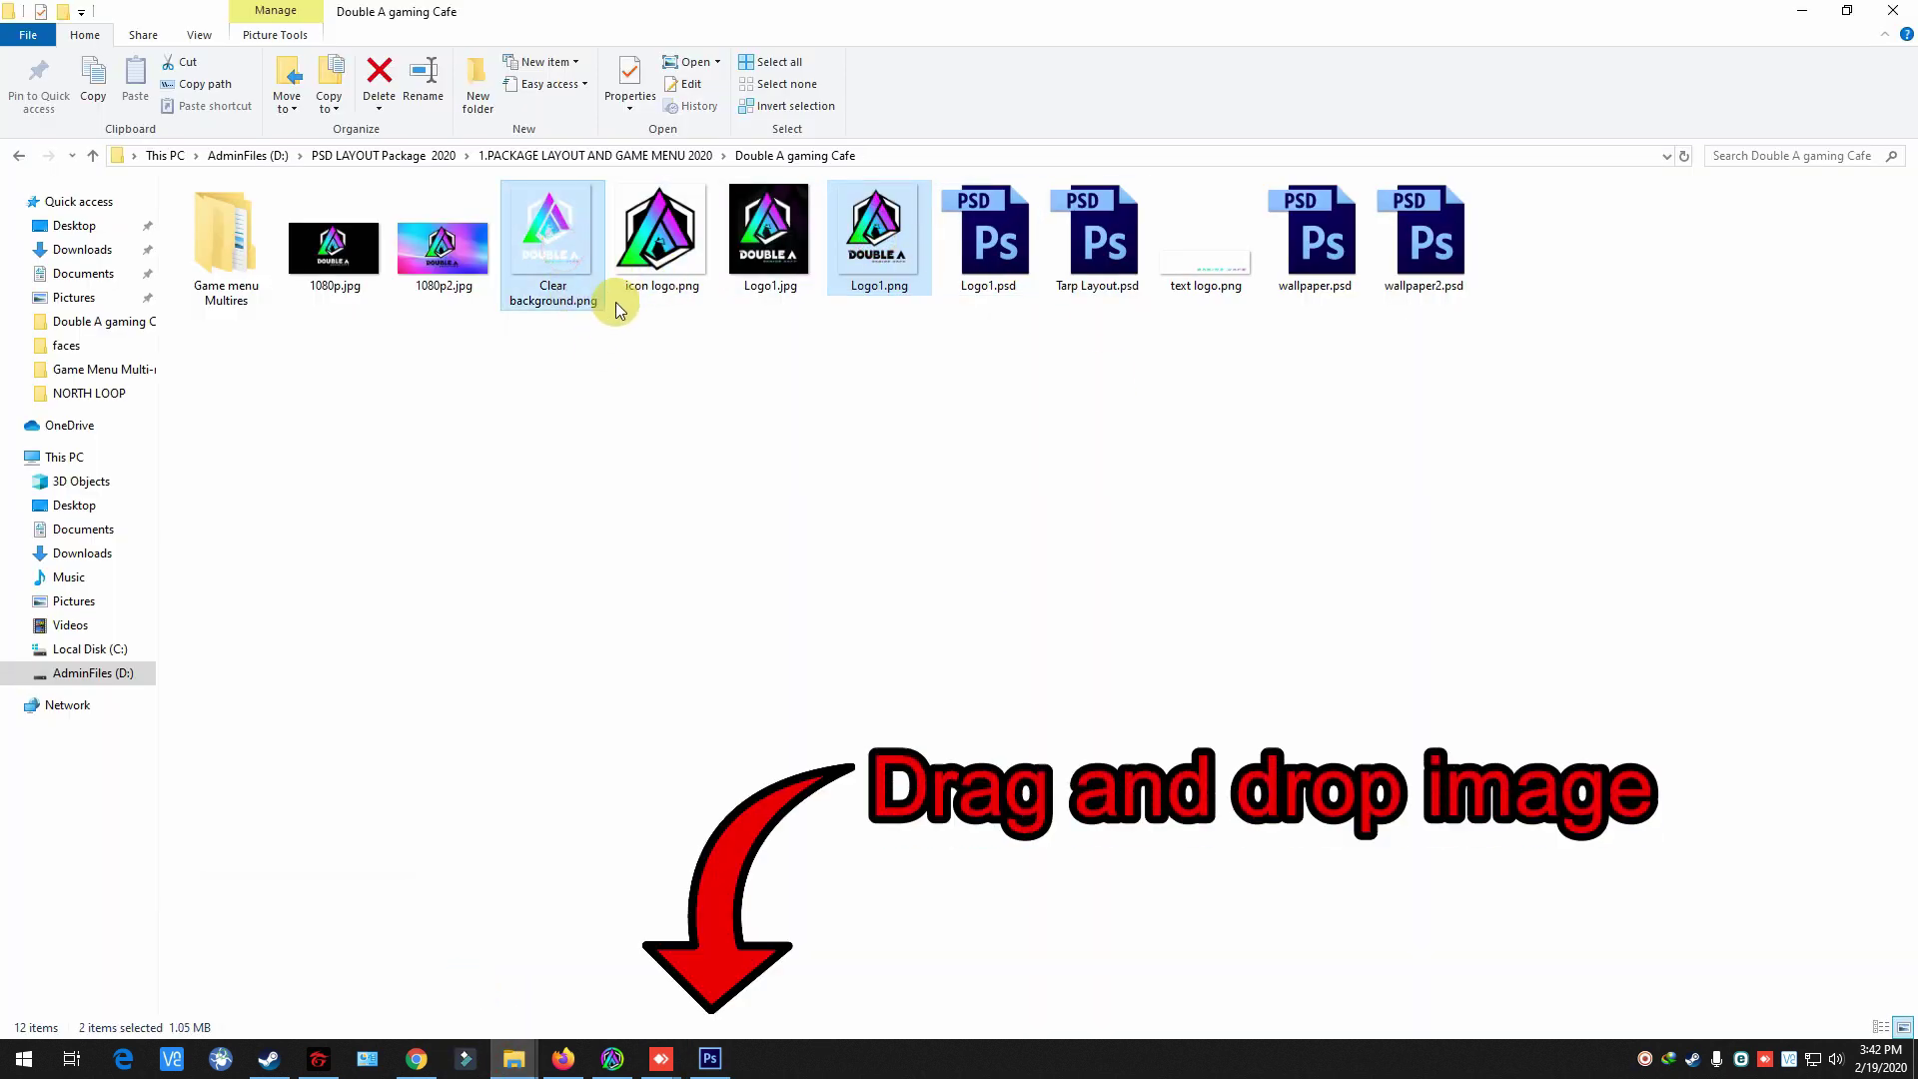
click(871, 272)
ctrl+click(1227, 255)
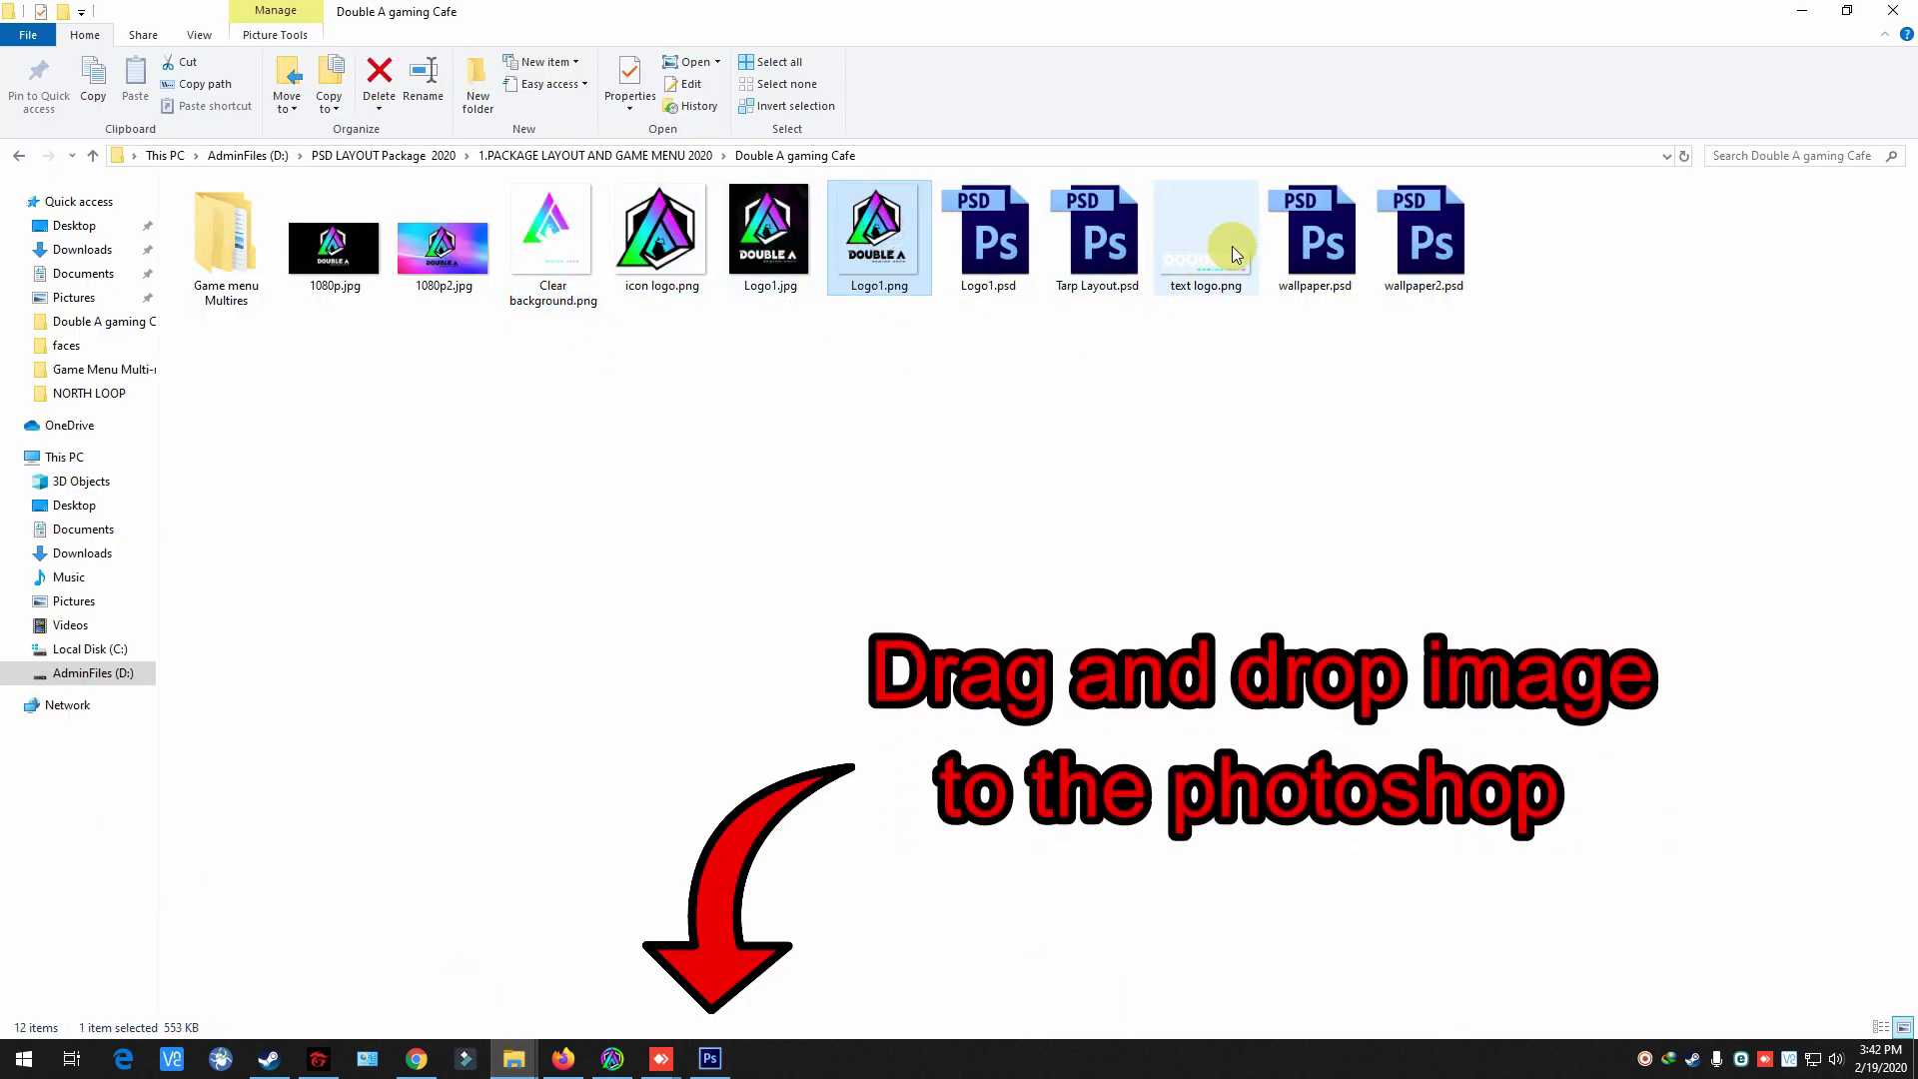
mouse_move(1227, 254)
mouse_down()
mouse_move(779, 1044)
mouse_move(764, 590)
mouse_up()
key(Return)
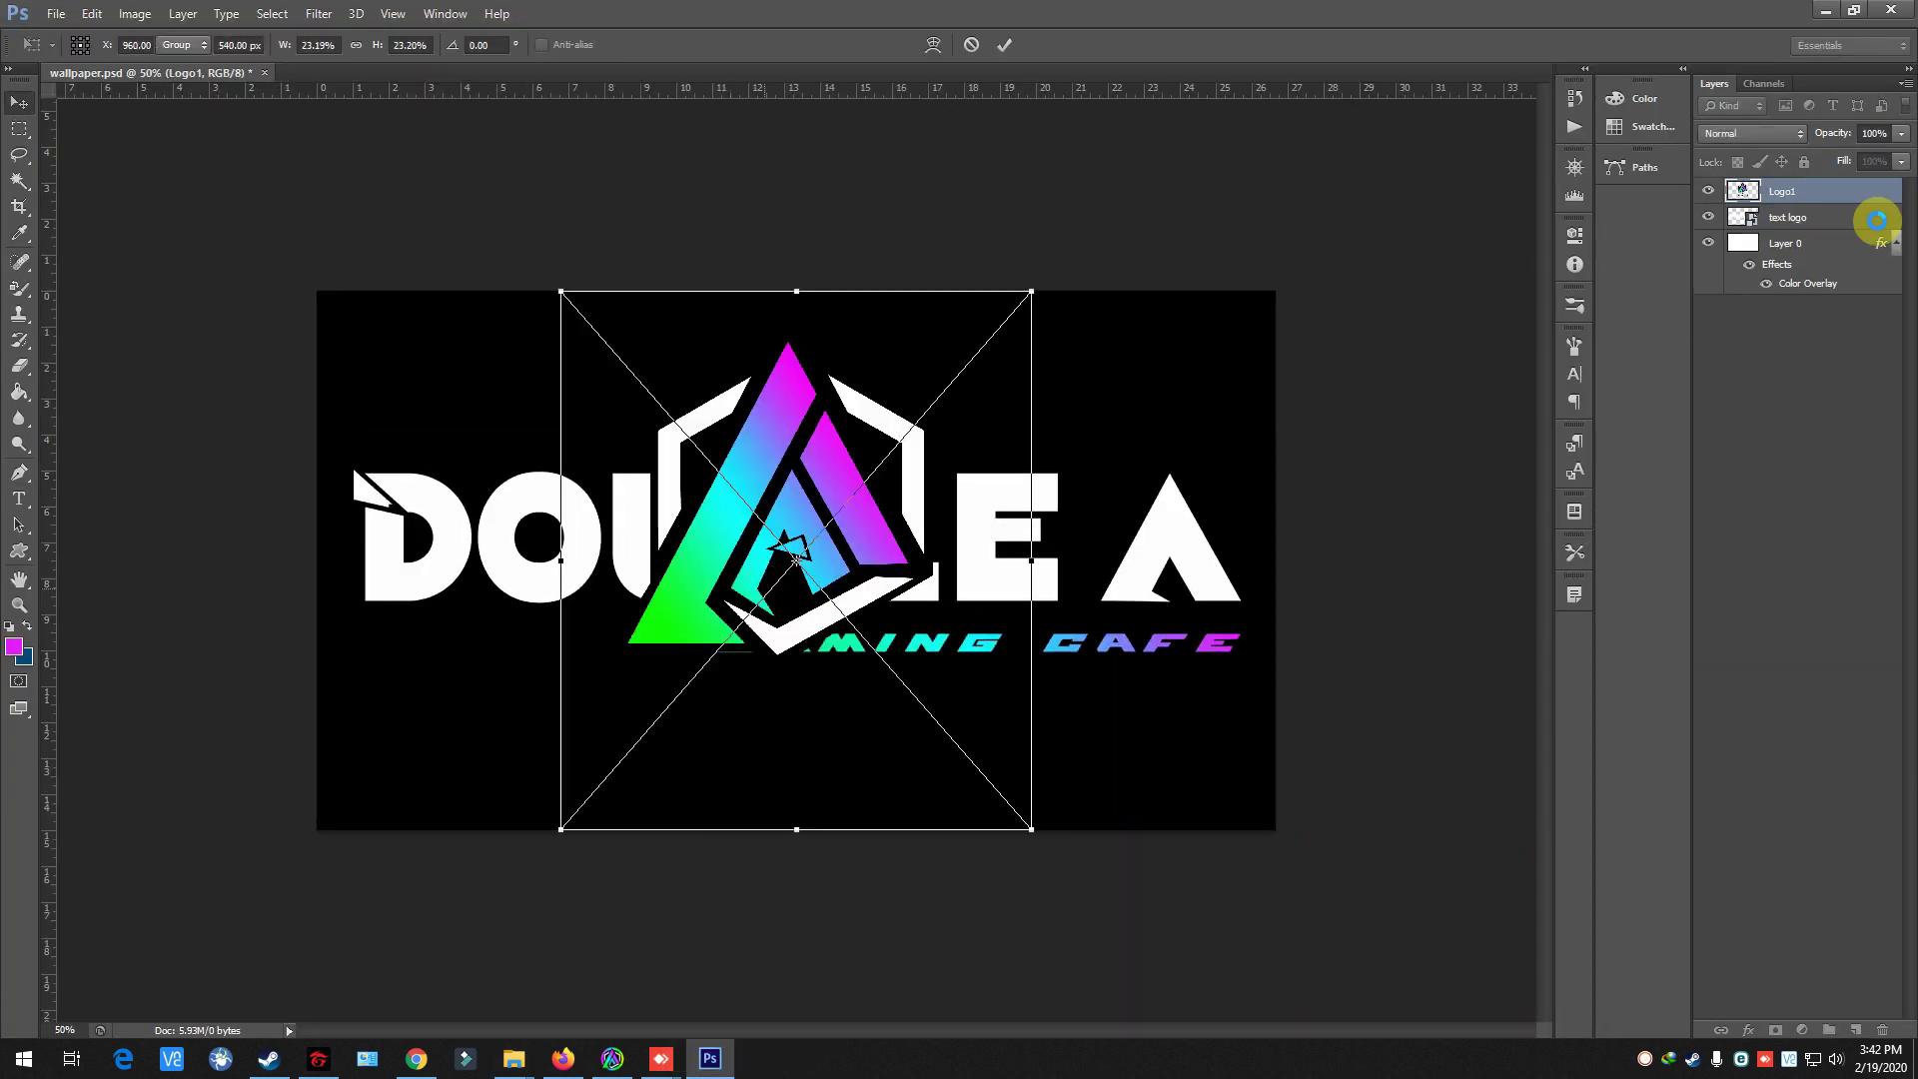
- Commit Logo1, then scale down and reposition the text logo layer
key(Return)
click(1708, 191)
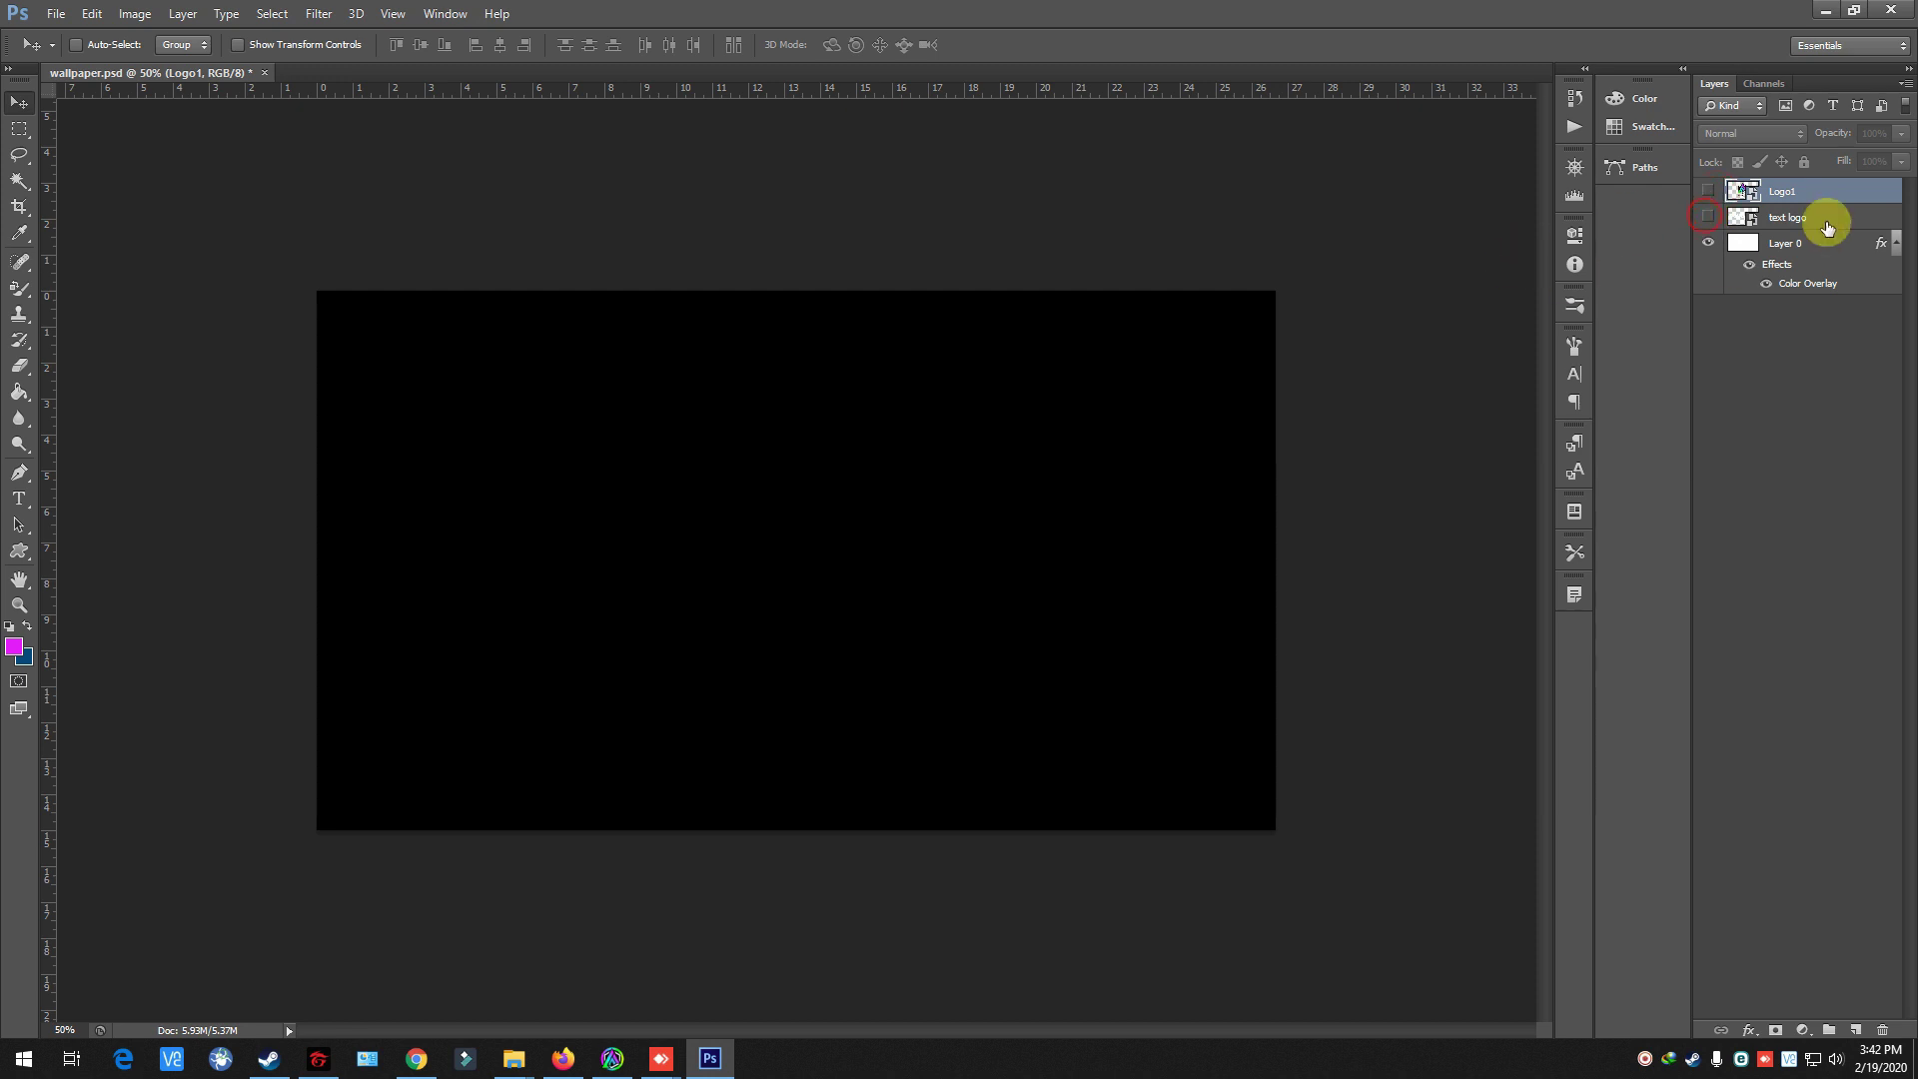
click(1708, 217)
click(1787, 216)
key(ctrl+t)
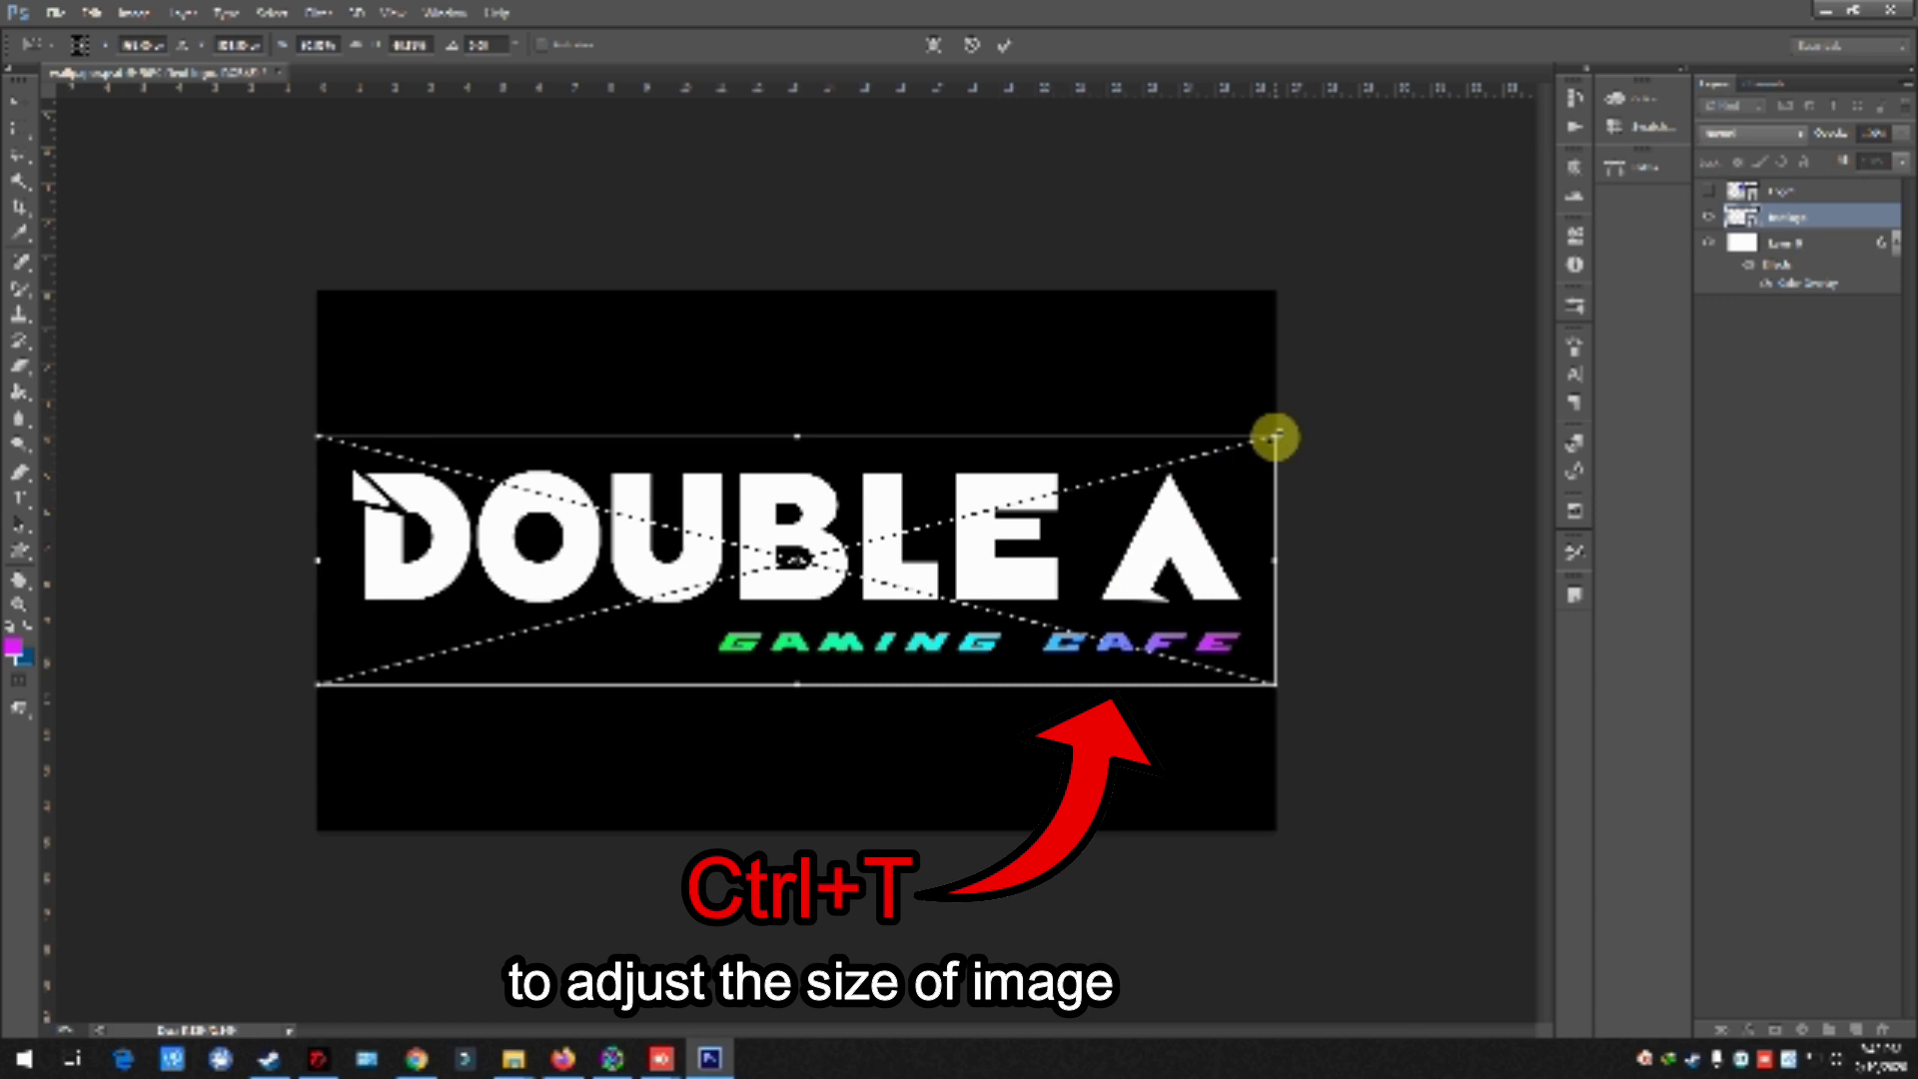
drag(1276, 436, 749, 556)
drag(690, 682, 943, 707)
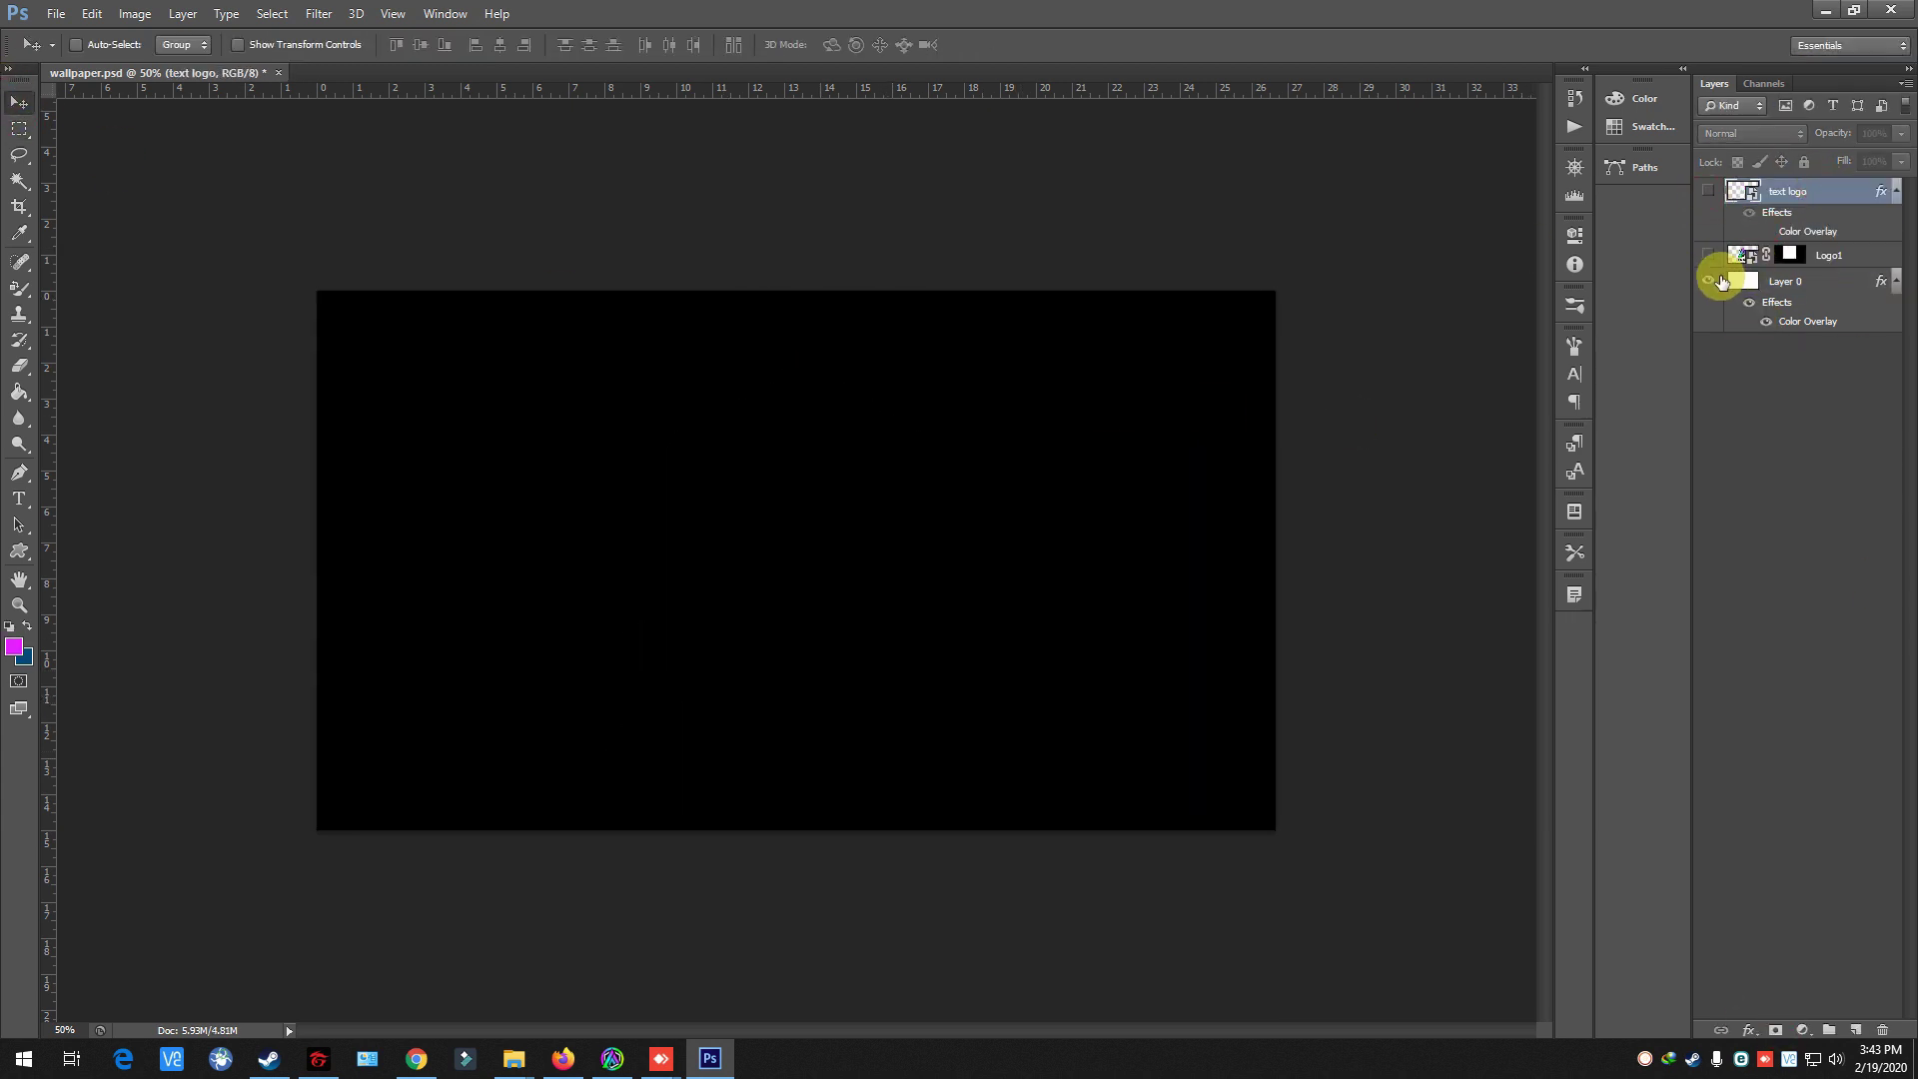
- Draw a triangular Pen path on Layer 0 from the top-left to bottom-right corner
click(1739, 287)
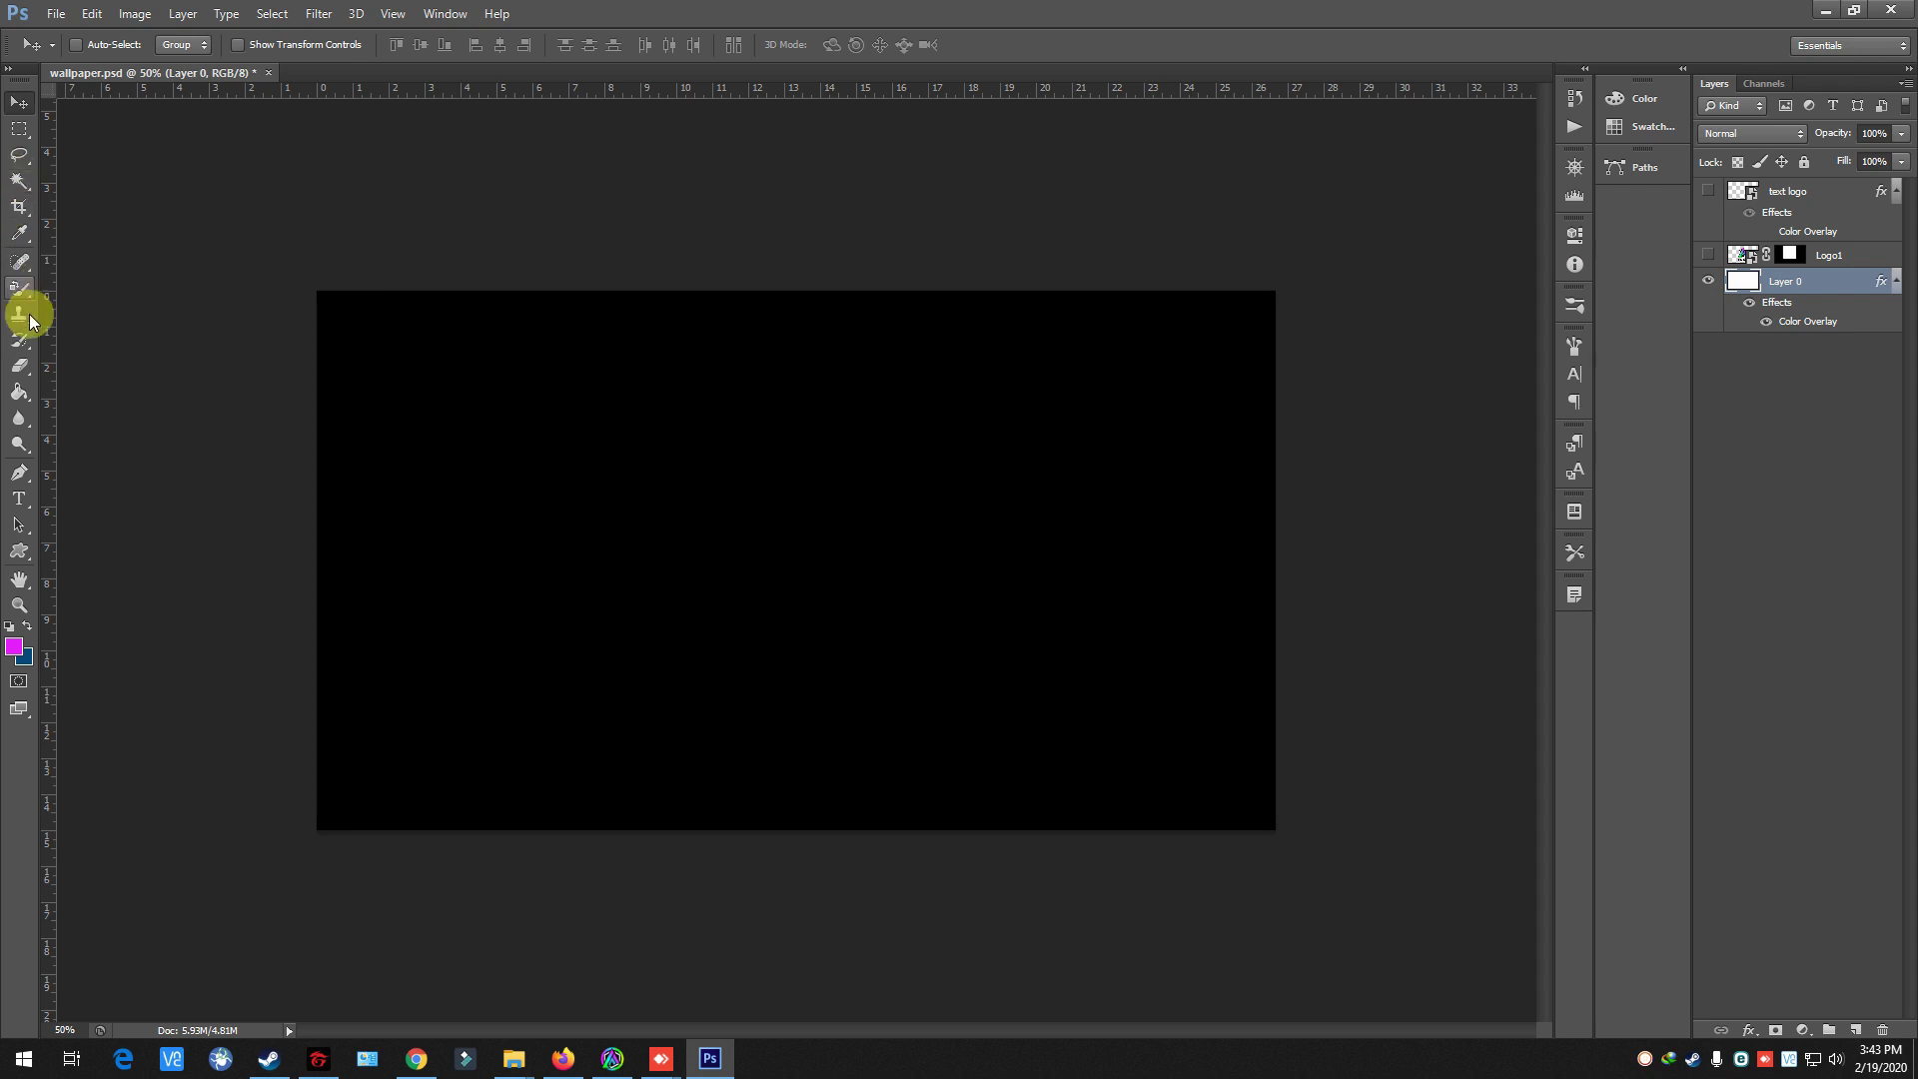
click(20, 478)
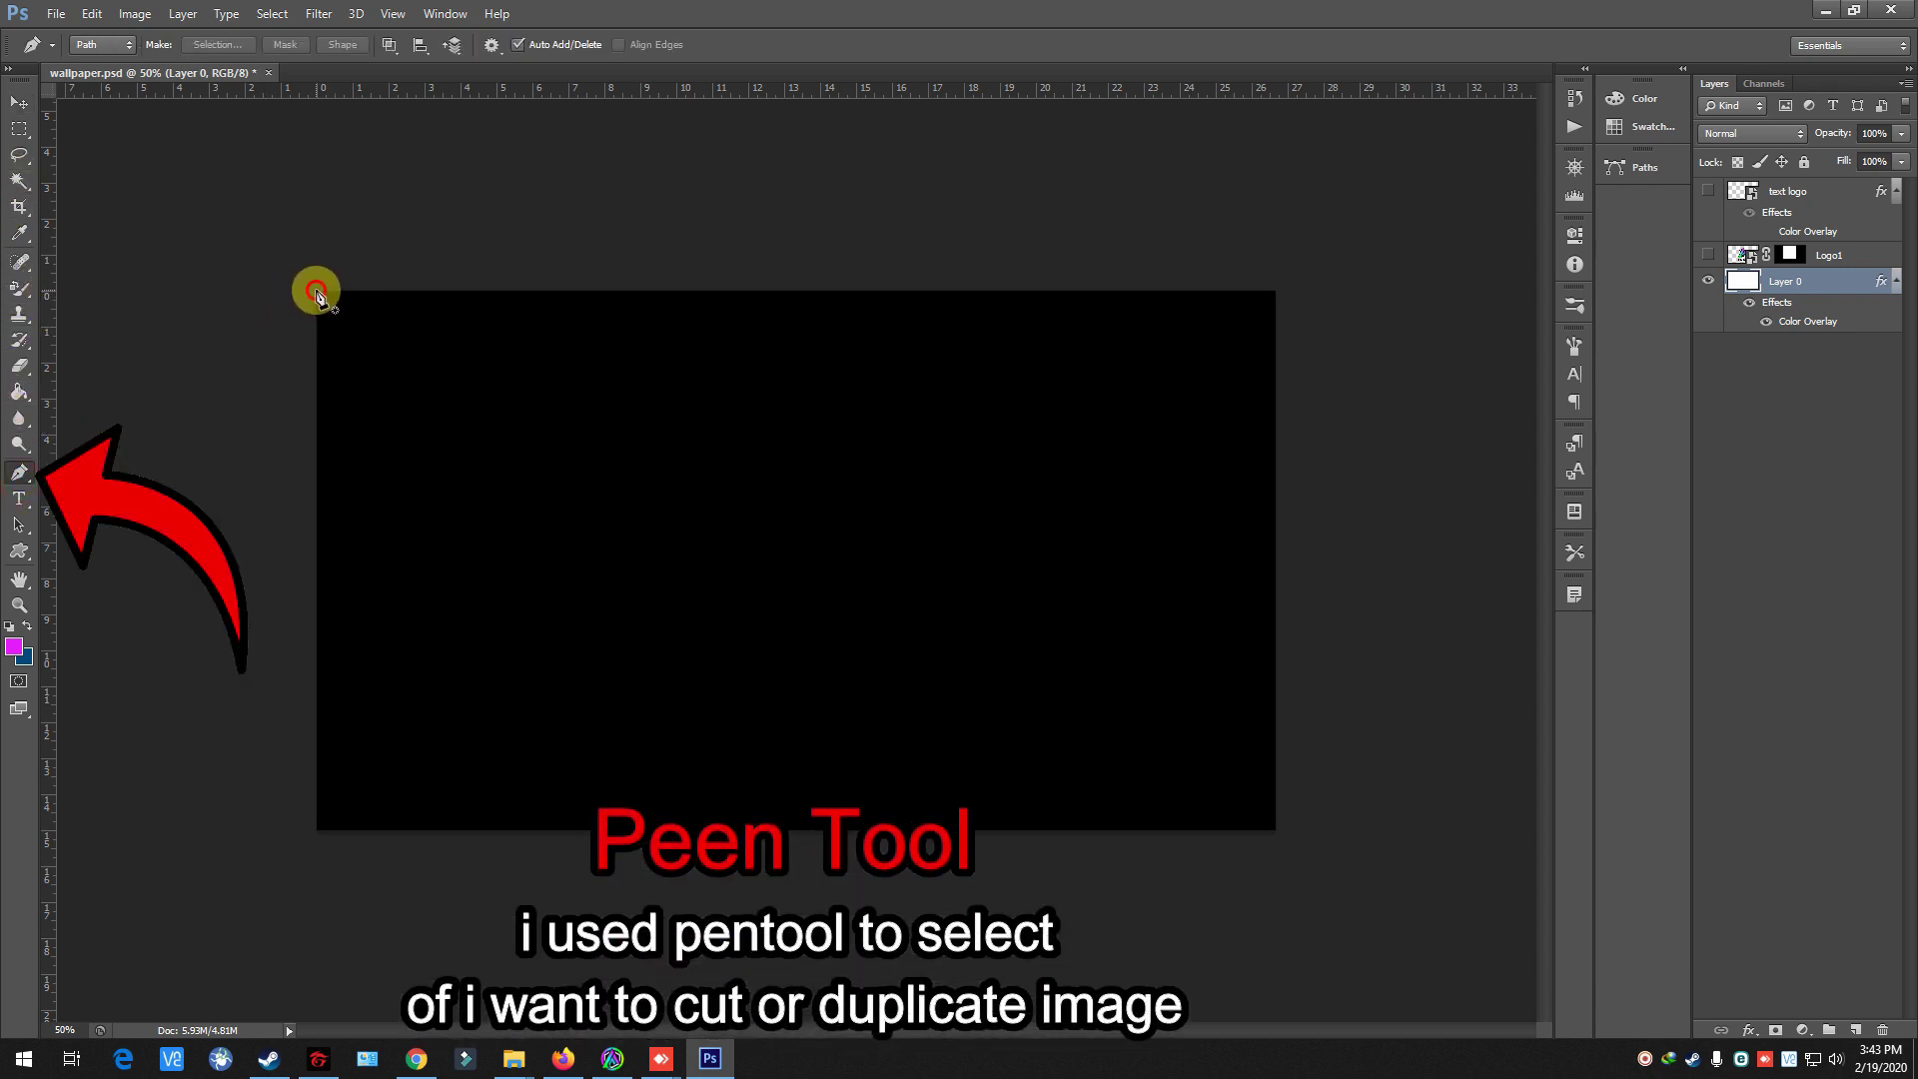
click(316, 291)
click(1276, 830)
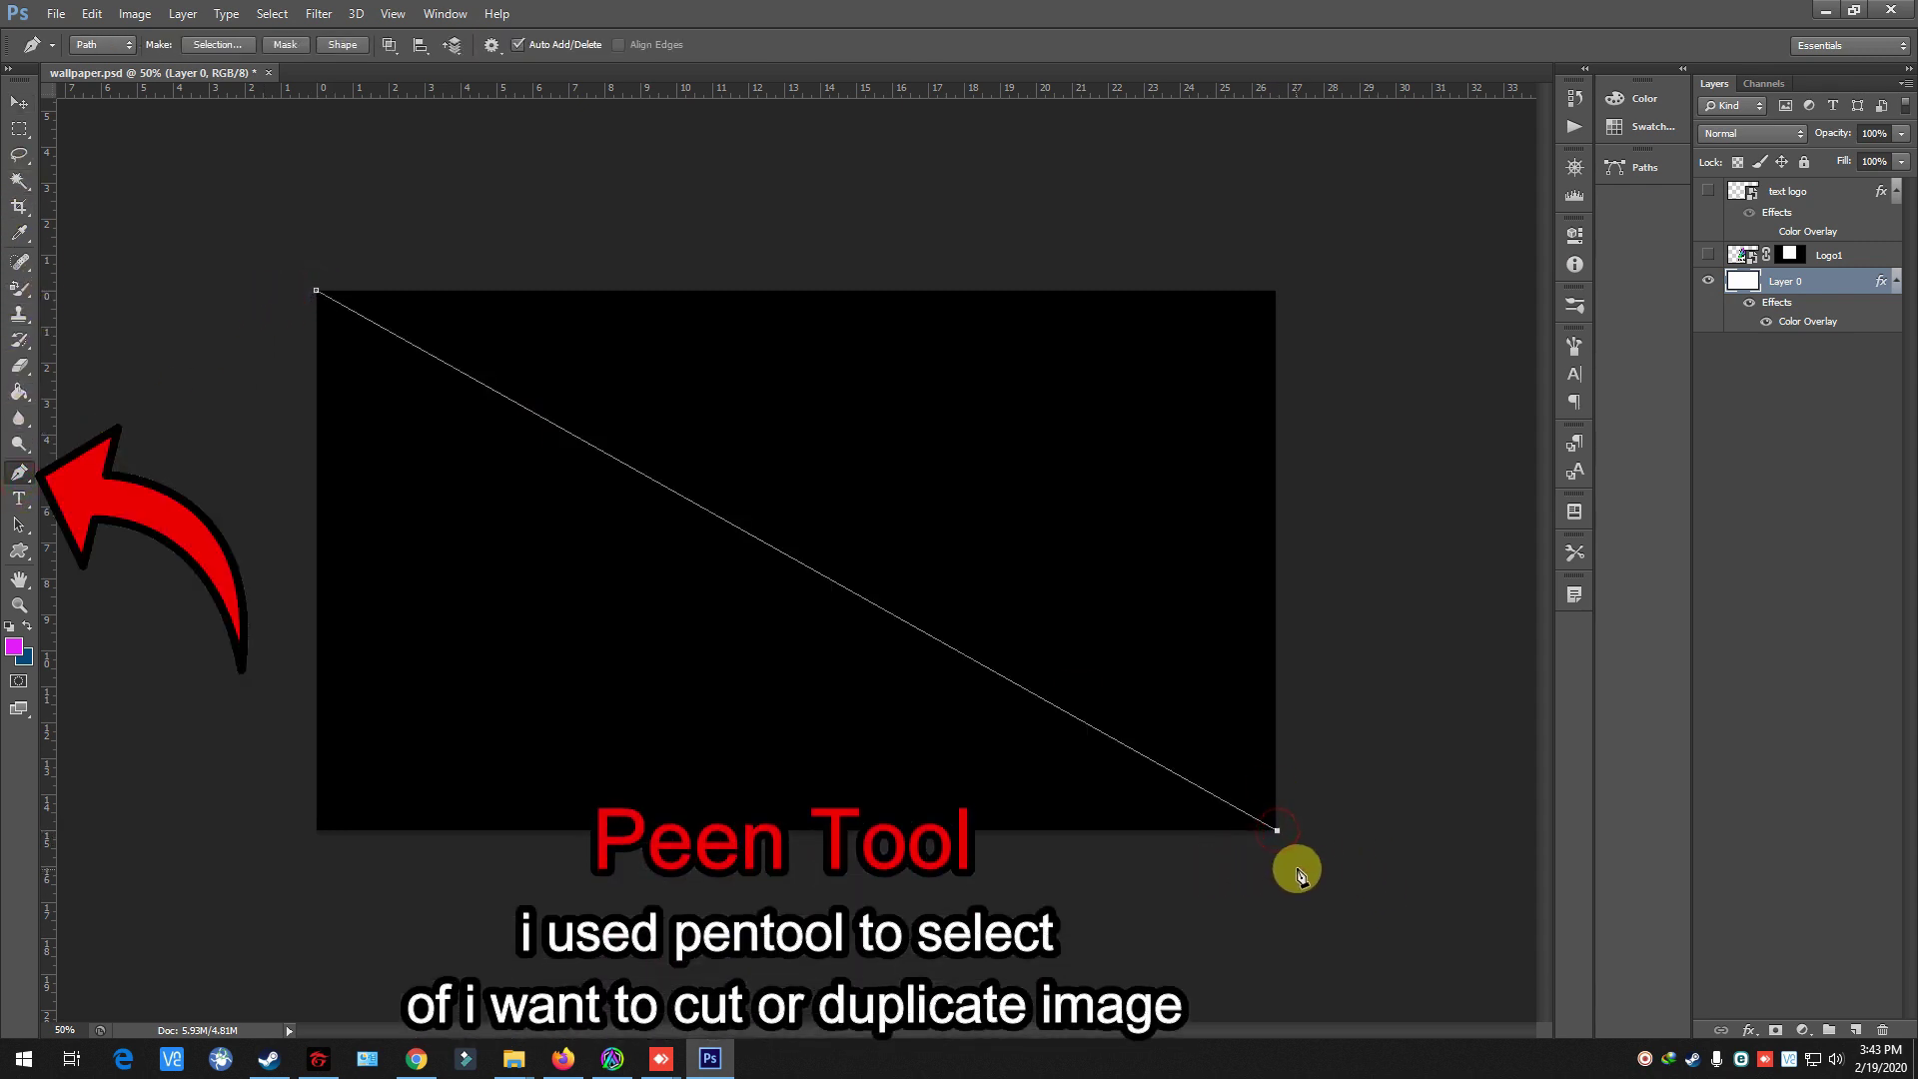
click(1360, 739)
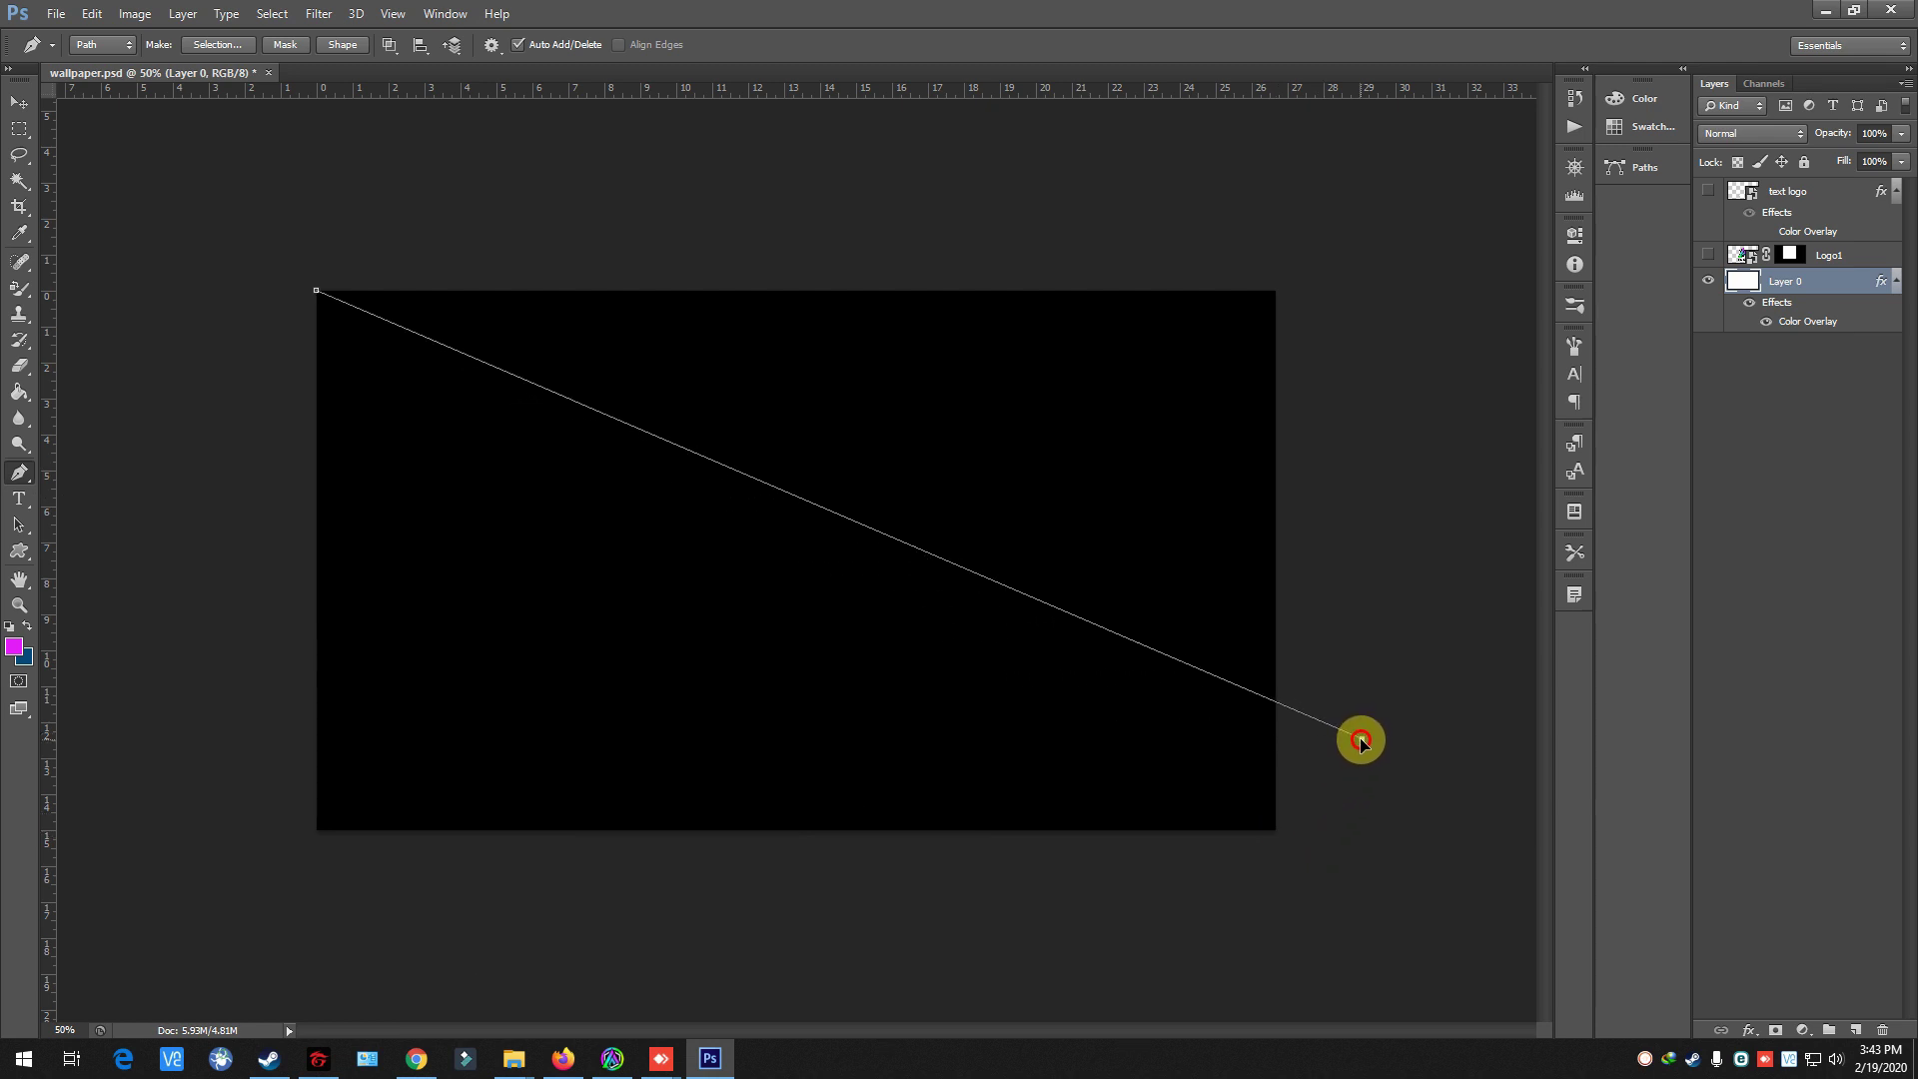
click(1354, 761)
click(1314, 256)
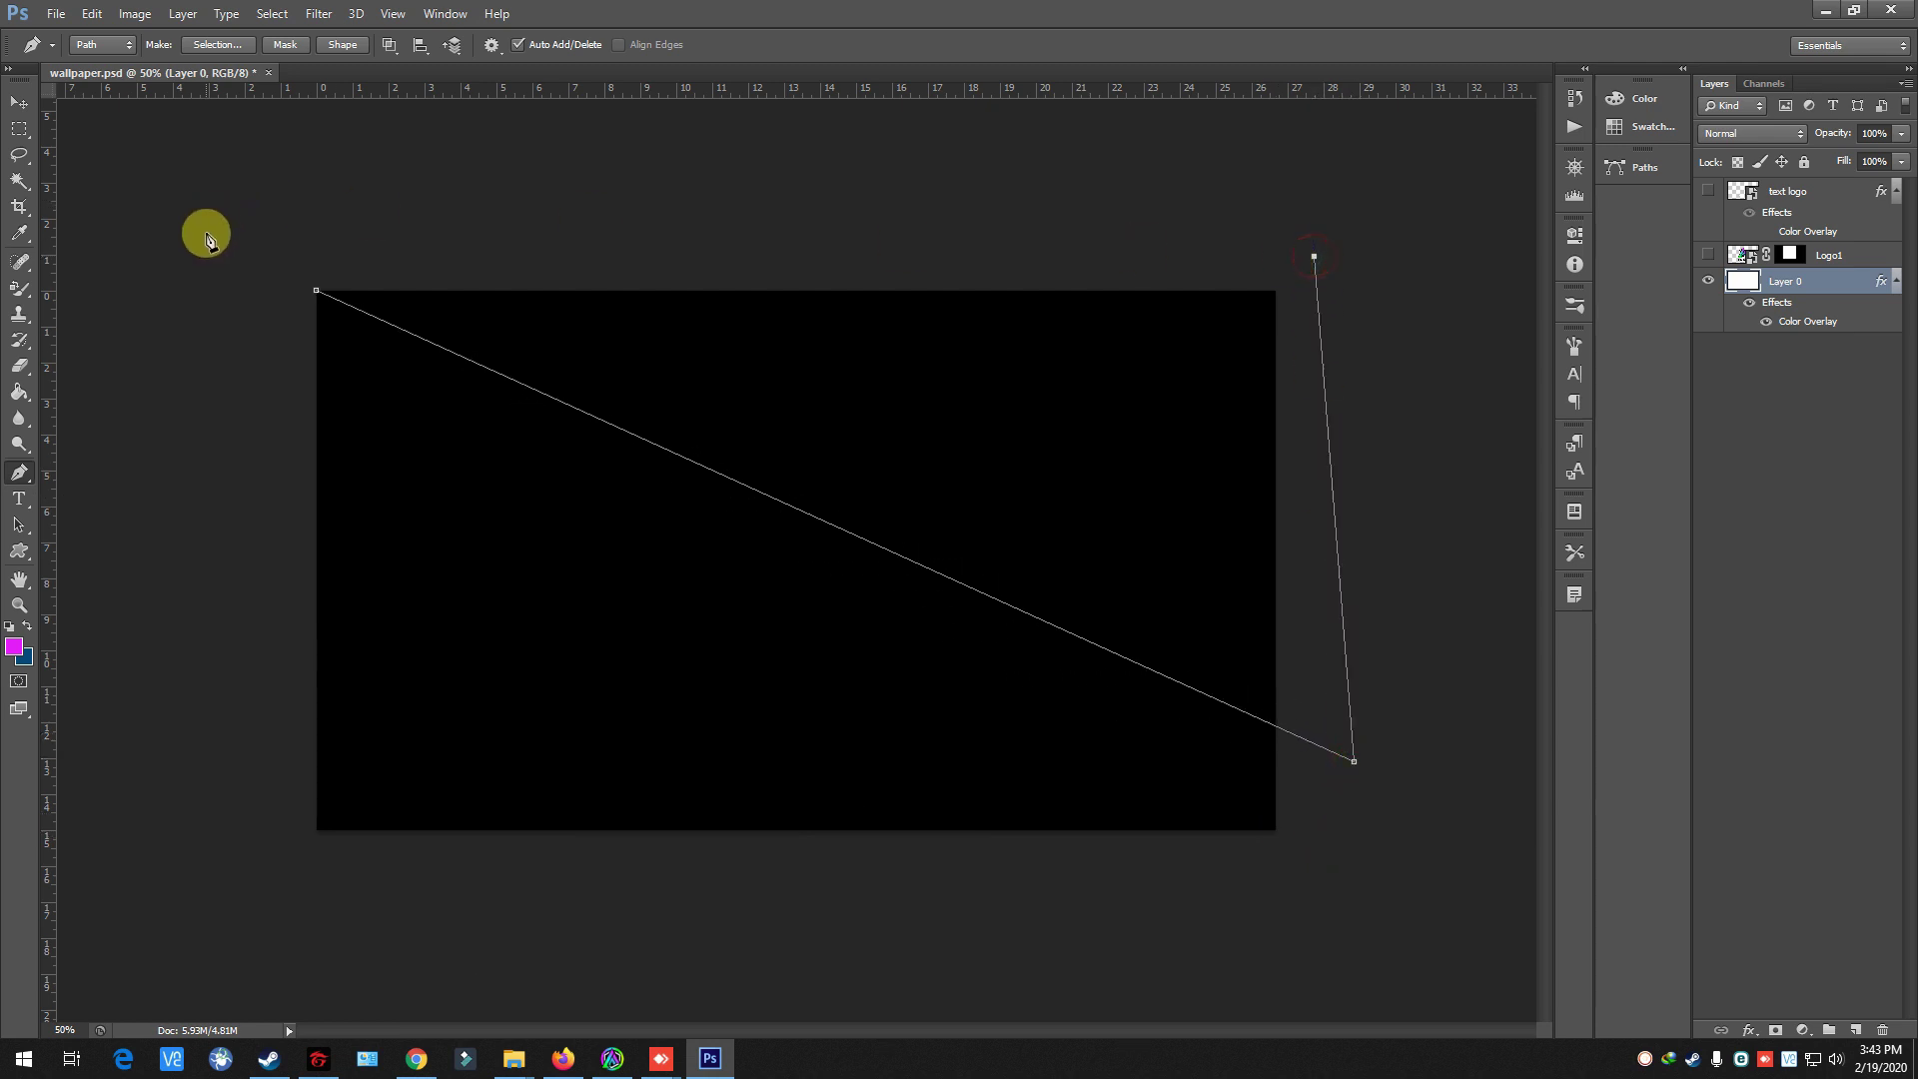
click(246, 277)
- Turn the triangle into a selection, copy it to white Layer 1, and show Logo1
right_click(462, 272)
right_click(948, 370)
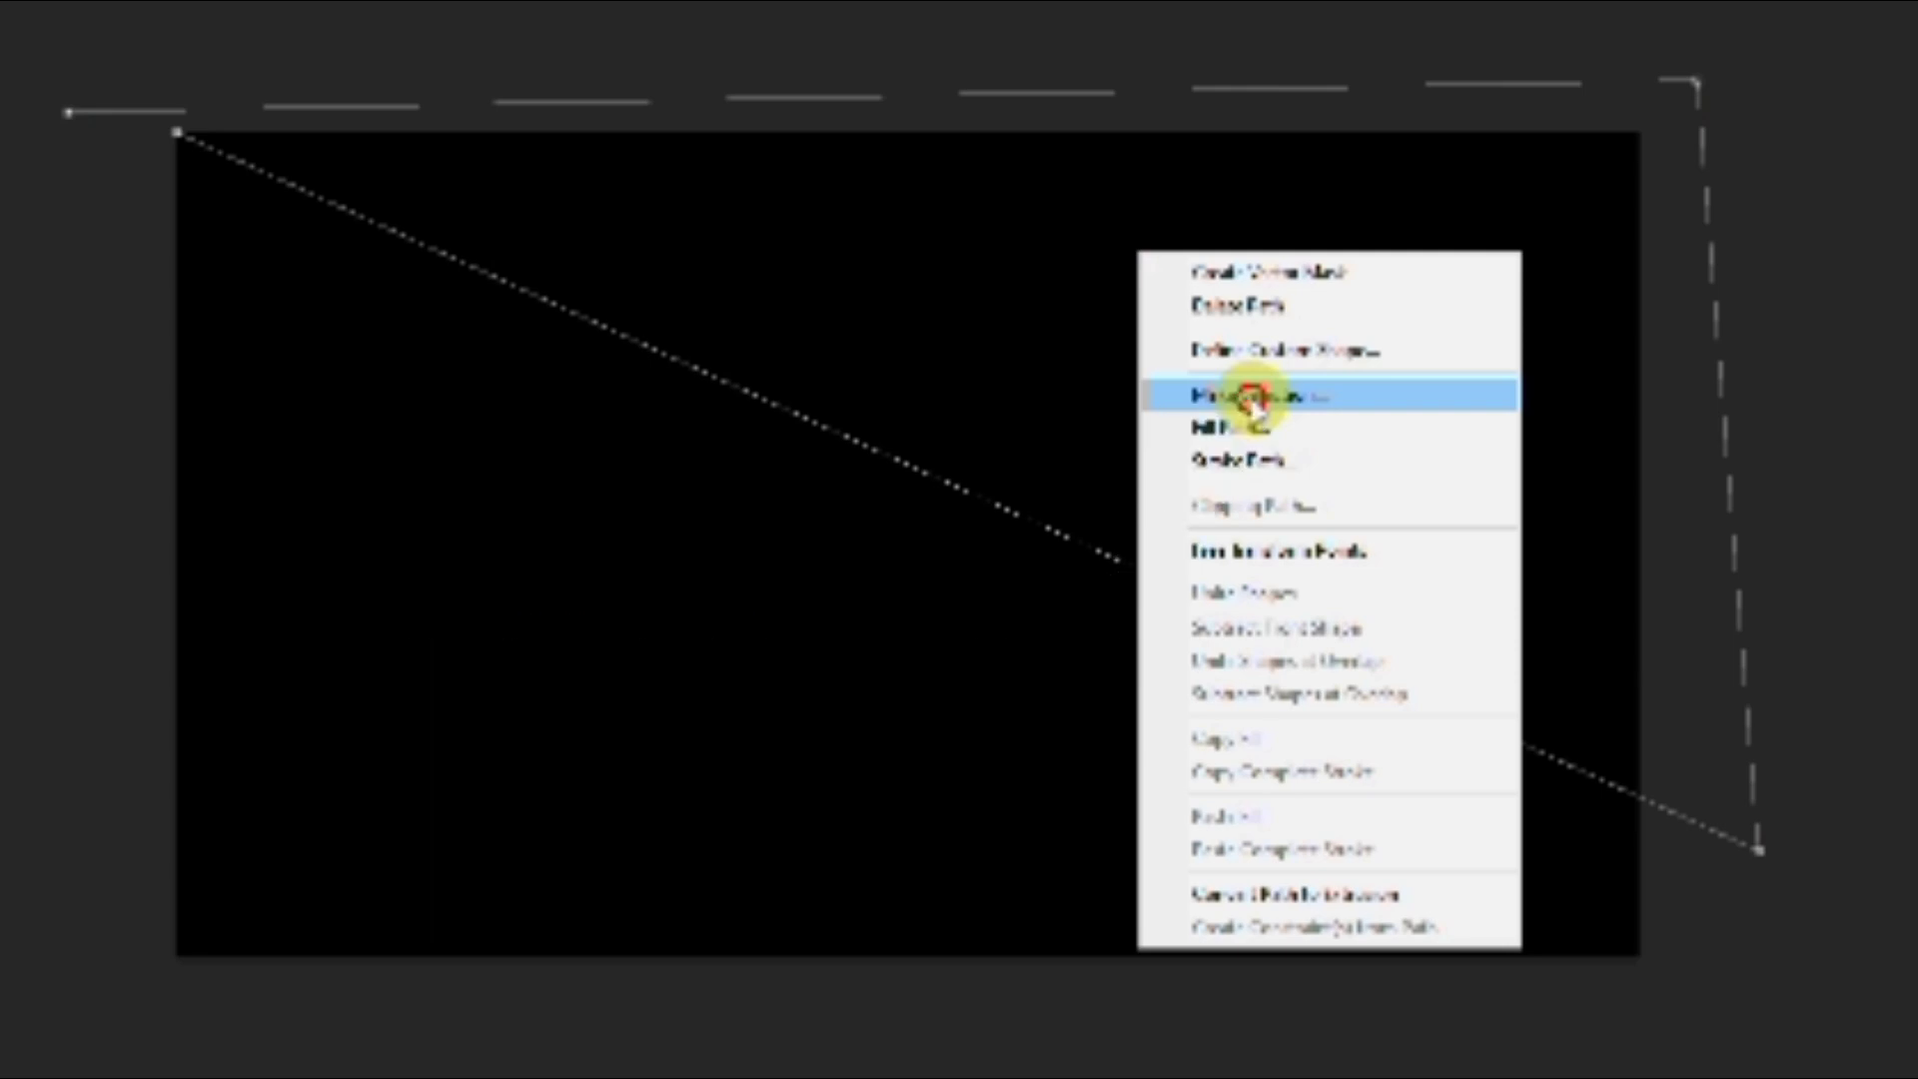
click(1253, 399)
key(Return)
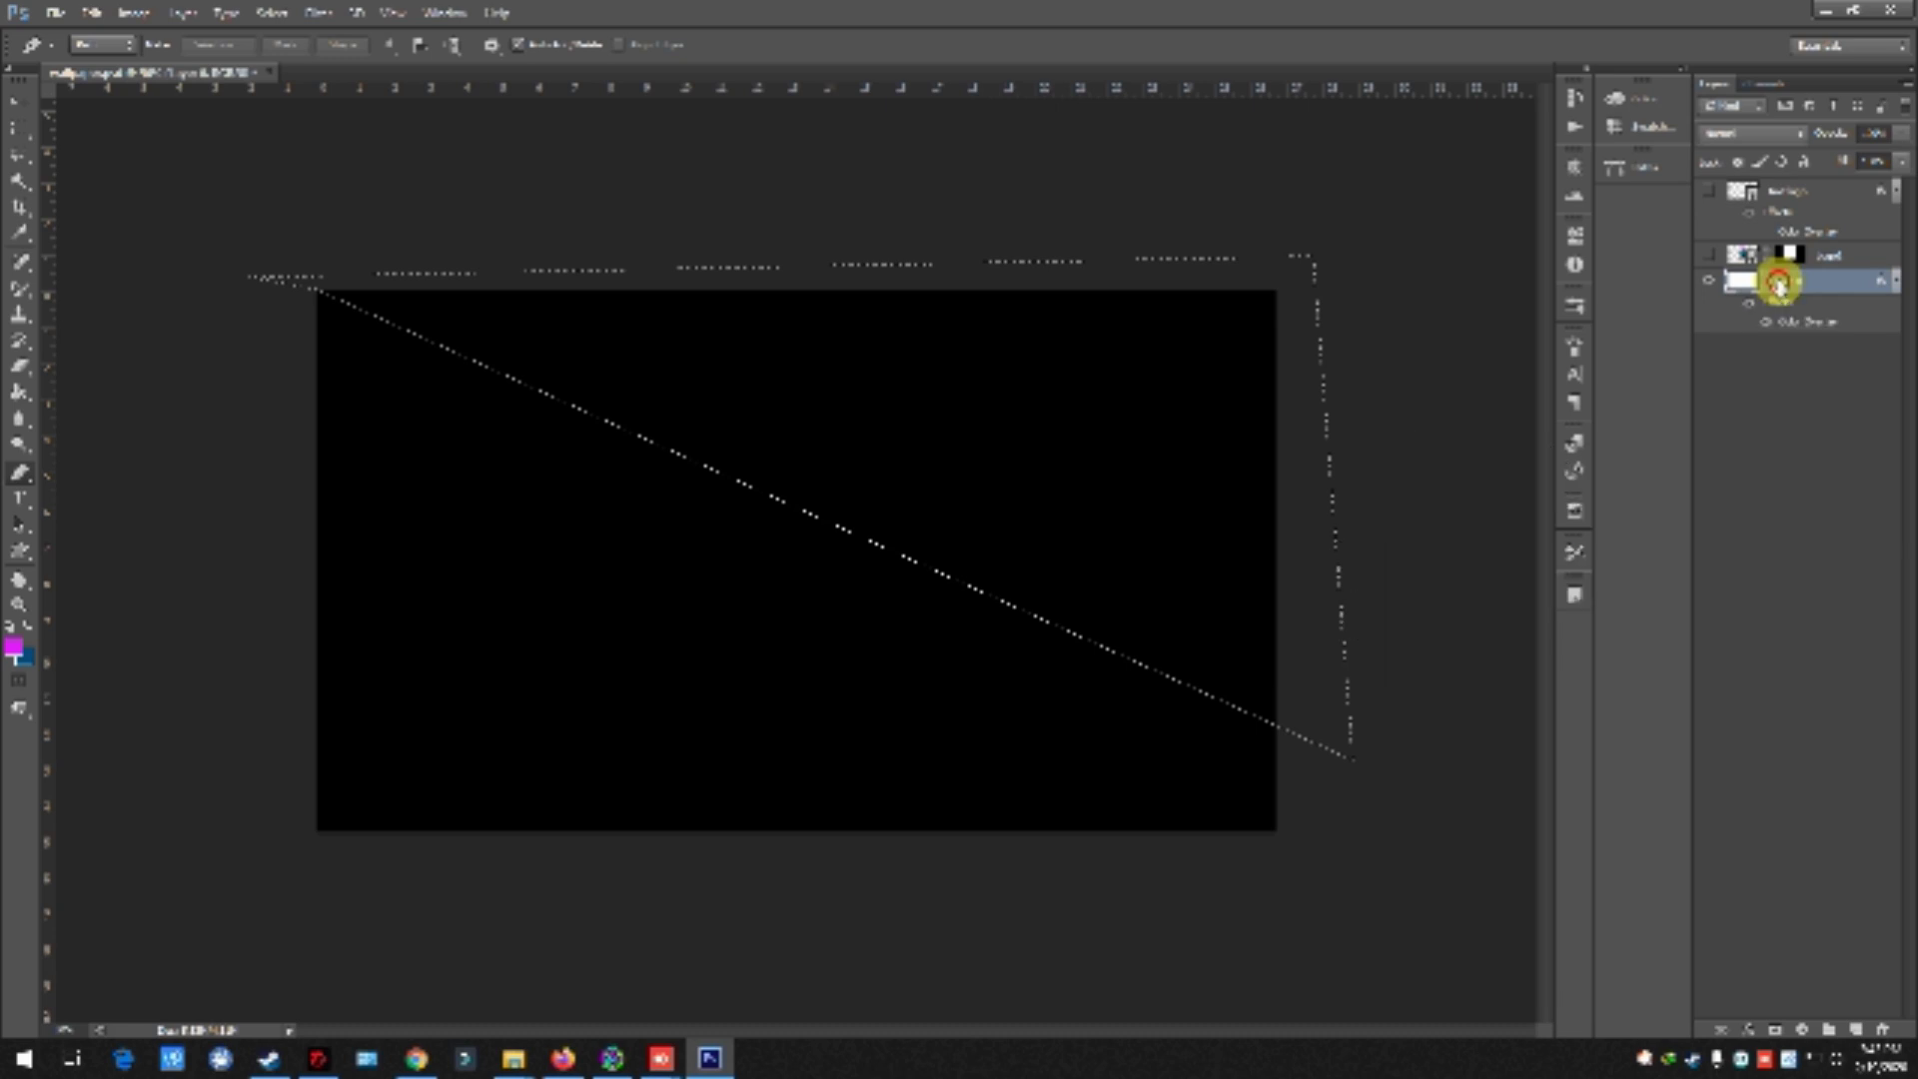
key(ctrl+j)
click(1766, 322)
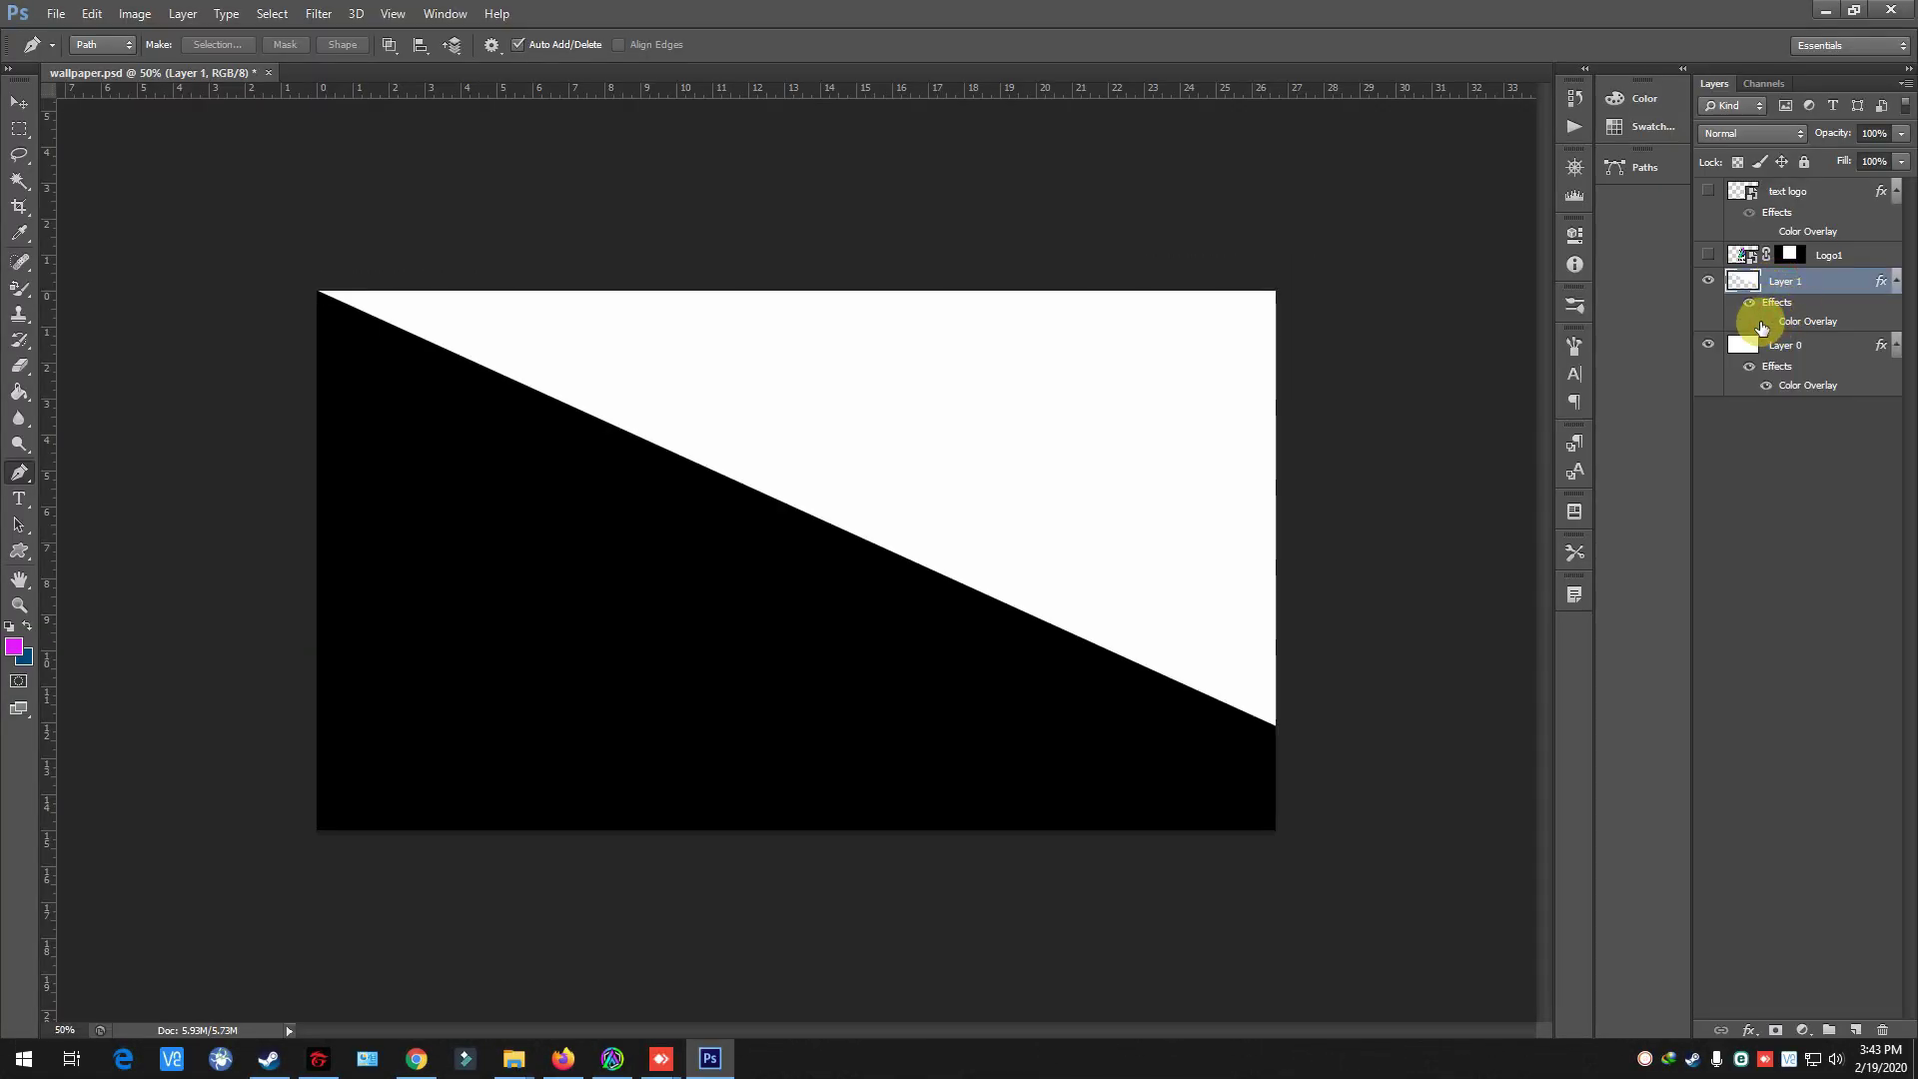
click(1710, 255)
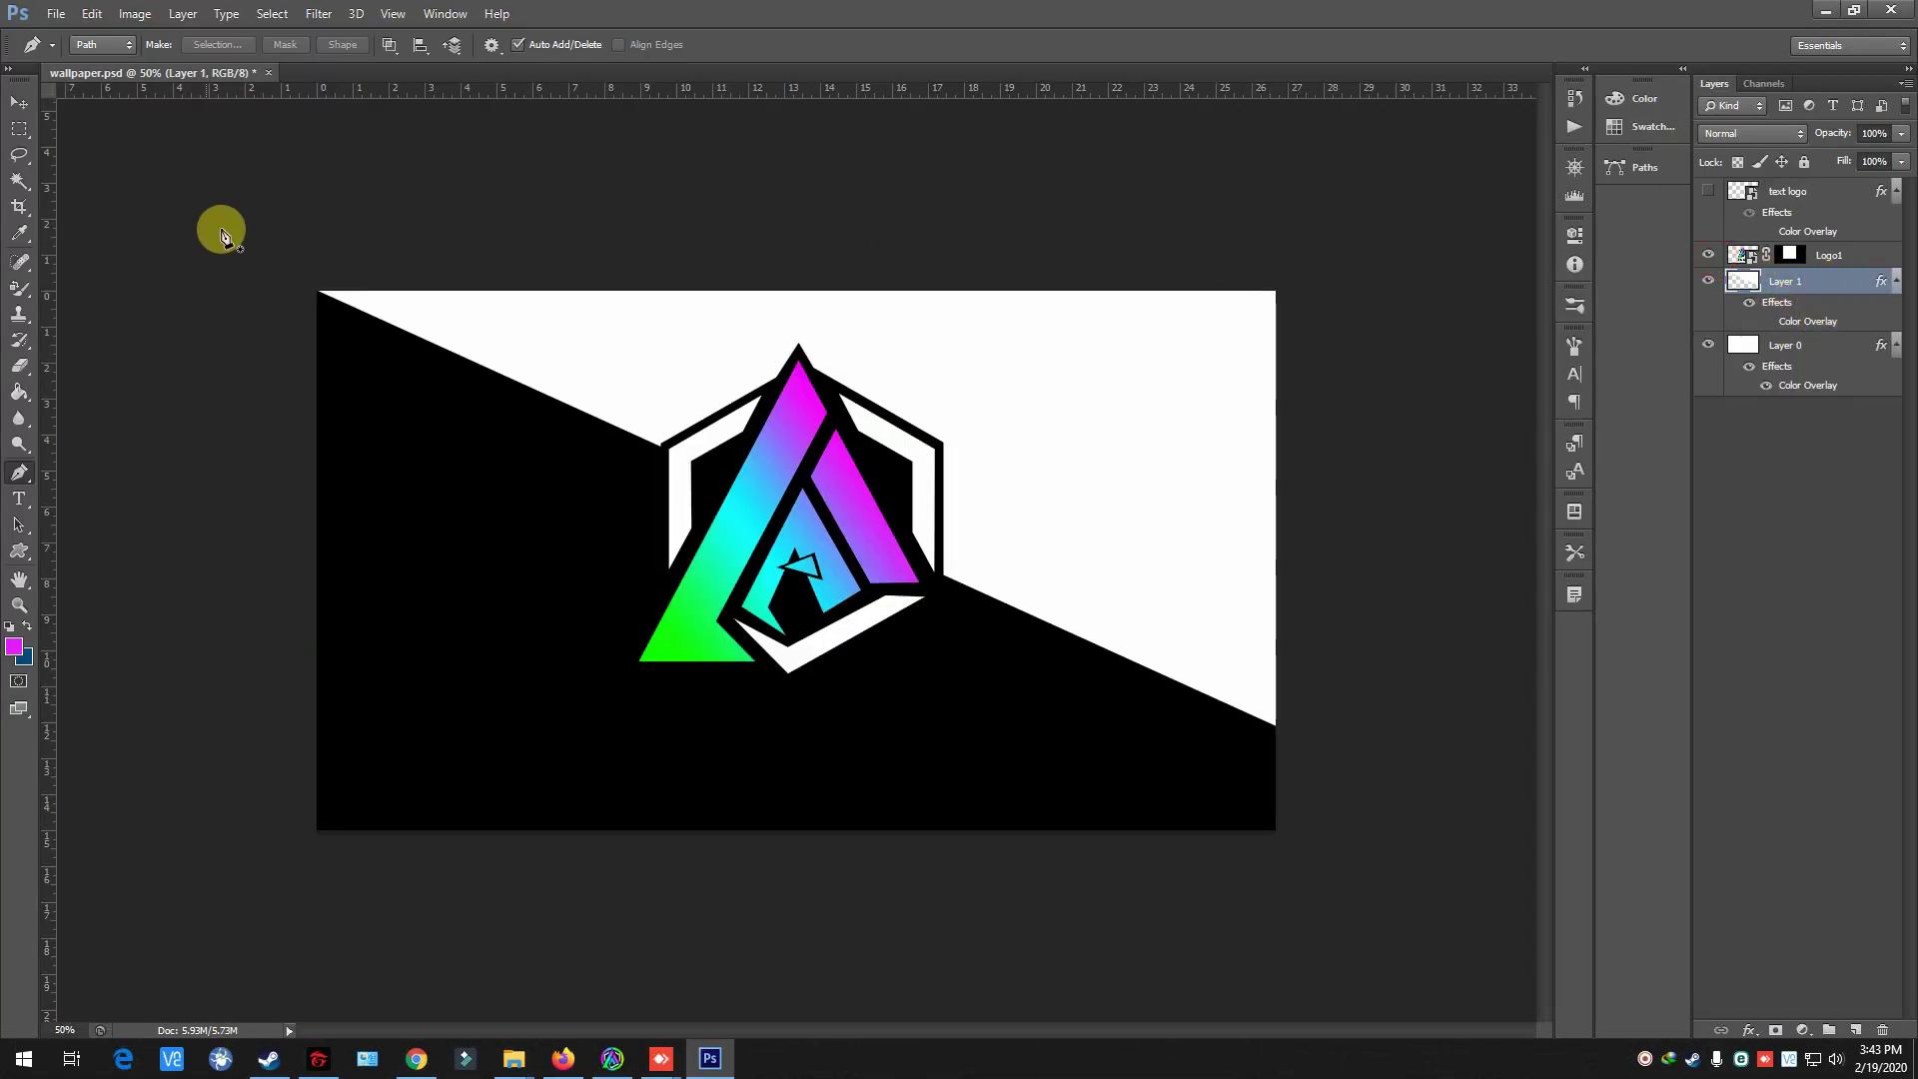
- Scale the Logo1 emblem down to about 95.5%
click(17, 104)
click(1789, 211)
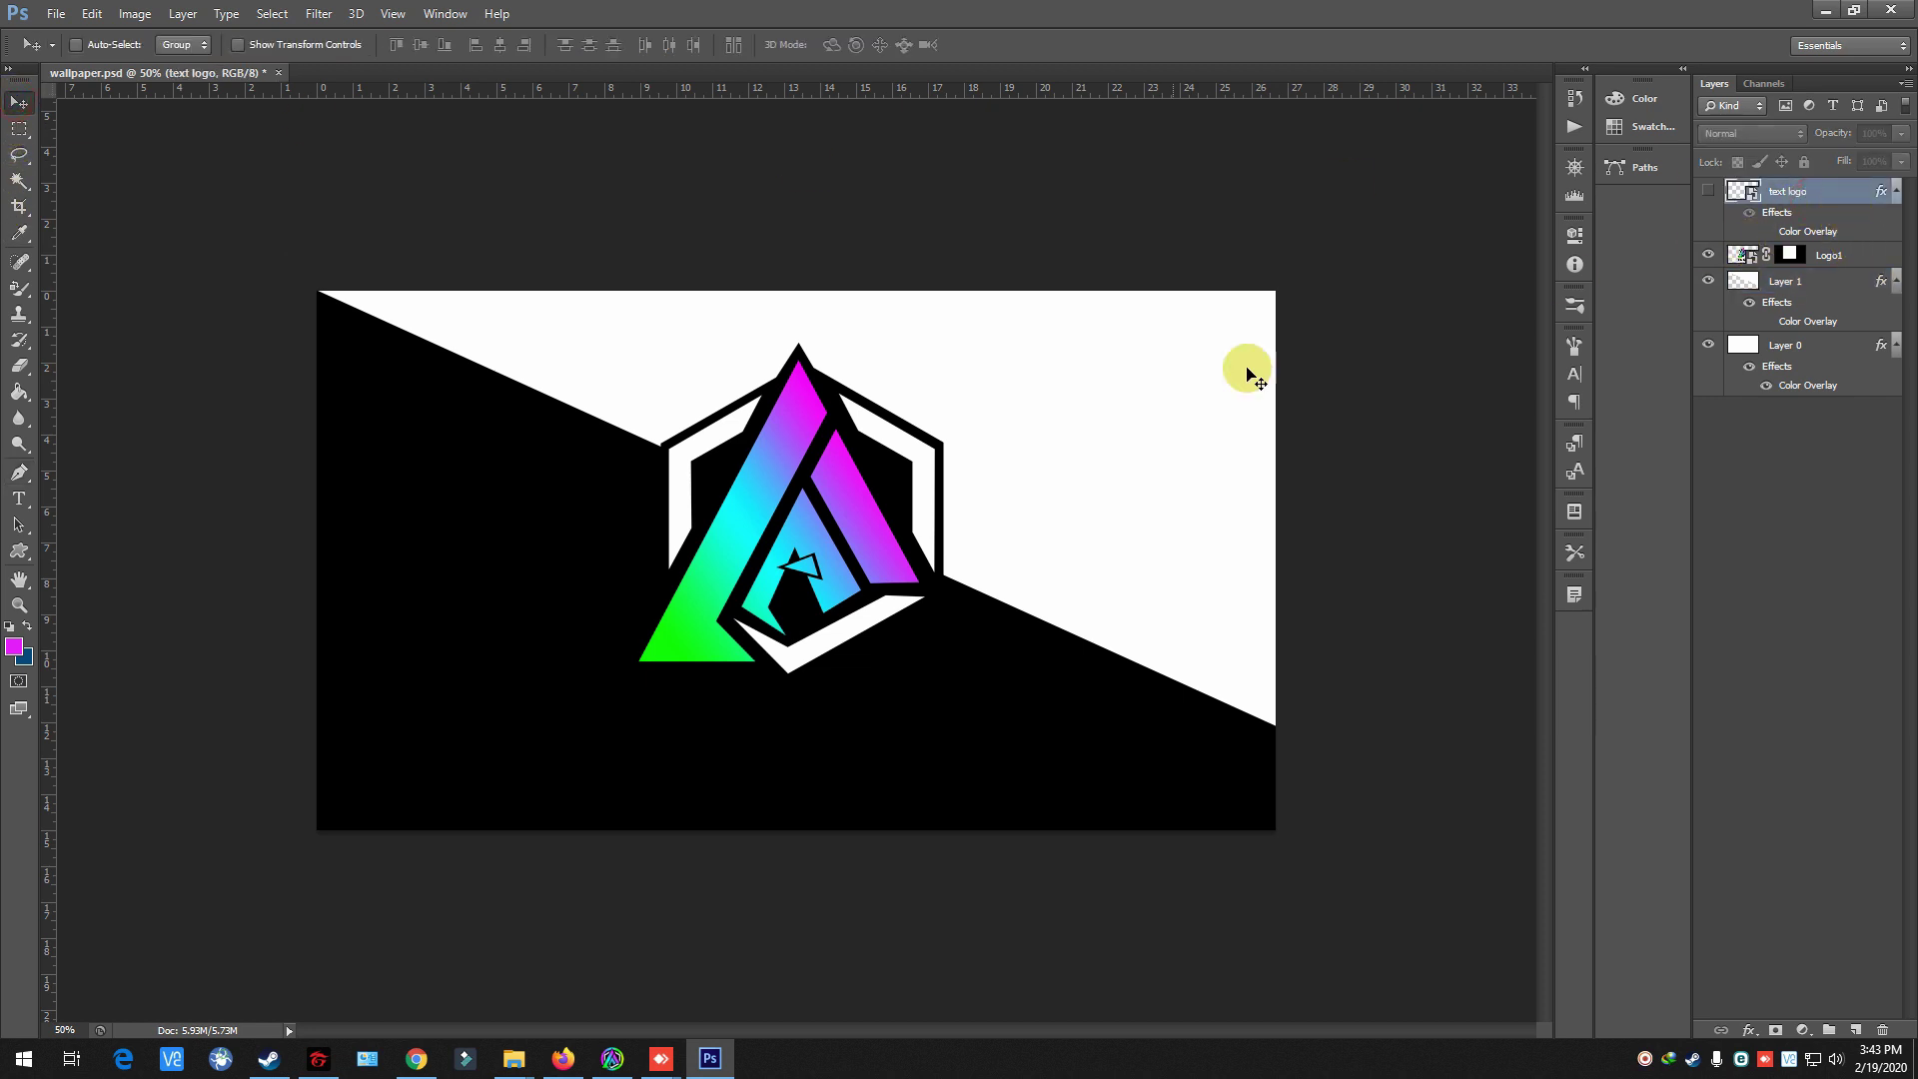
click(19, 105)
click(1838, 258)
key(ctrl+t)
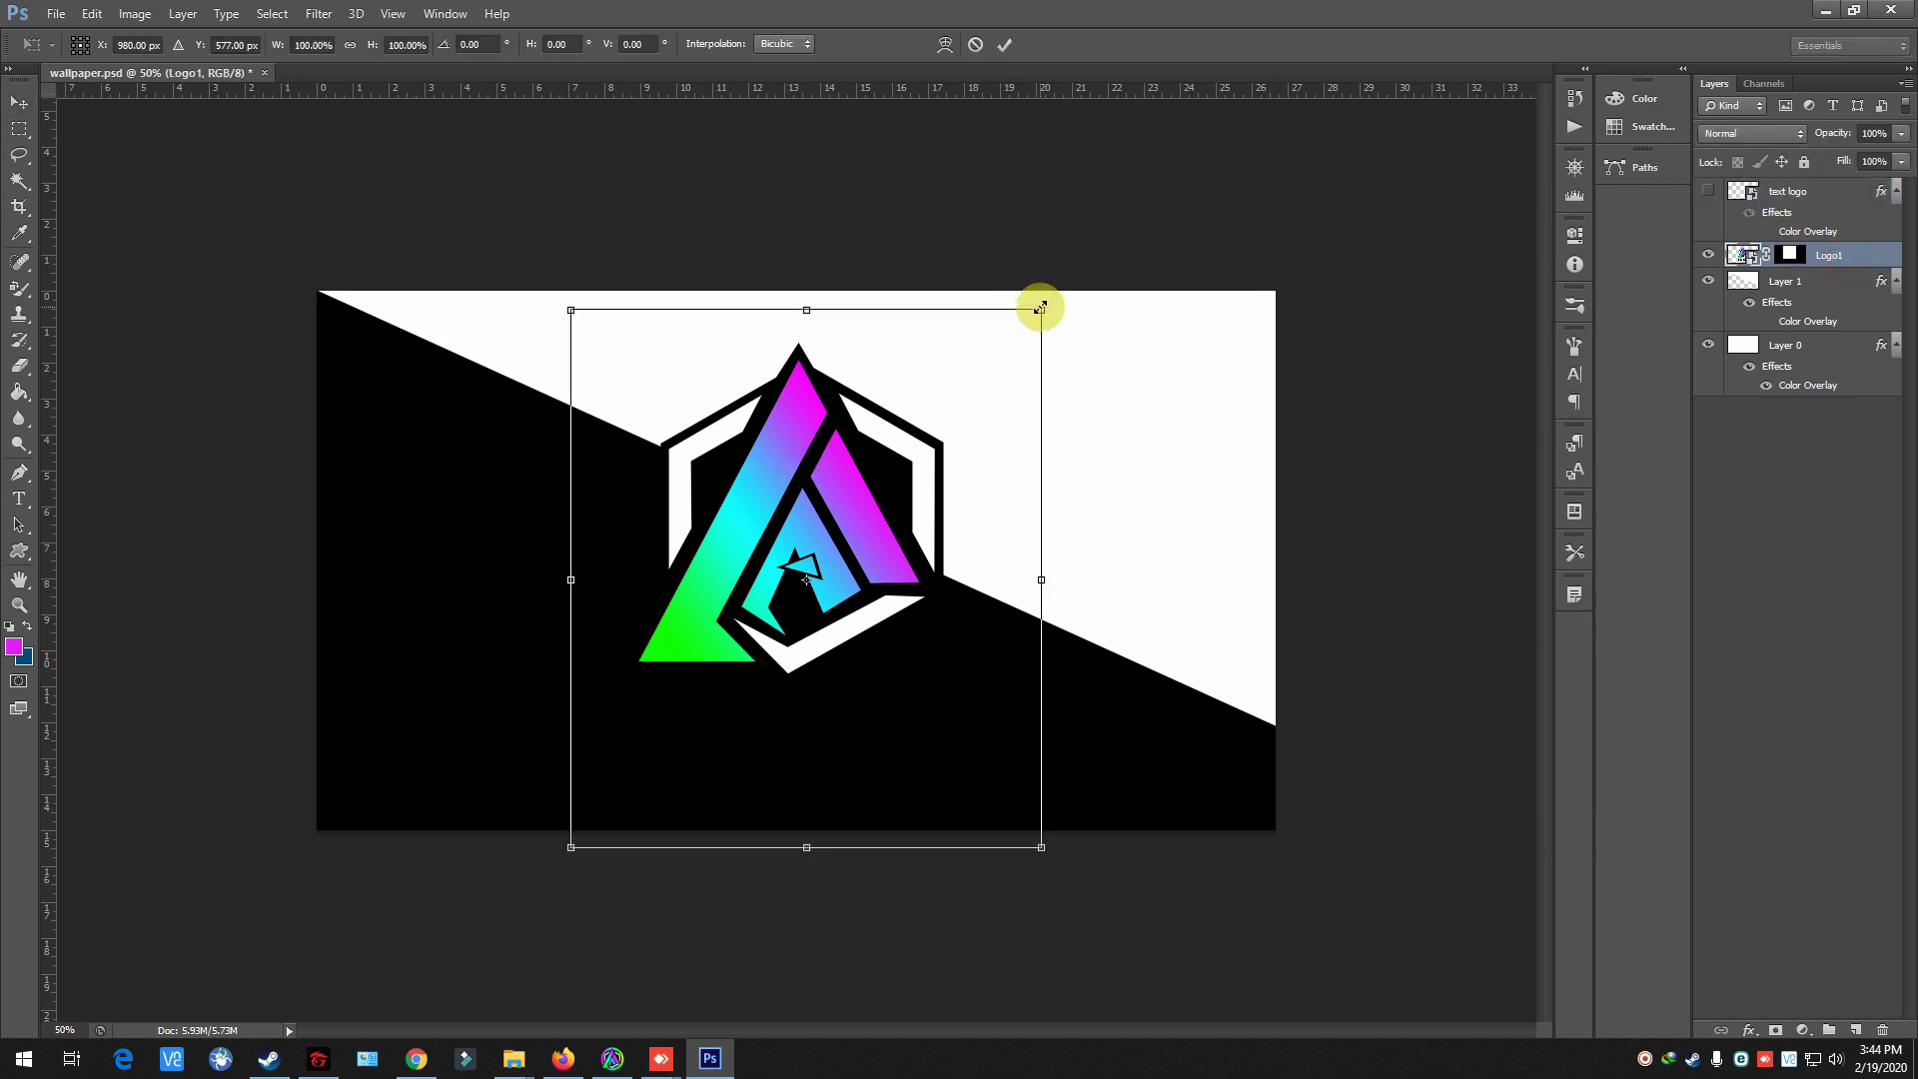
drag(1038, 307, 1016, 325)
click(12, 102)
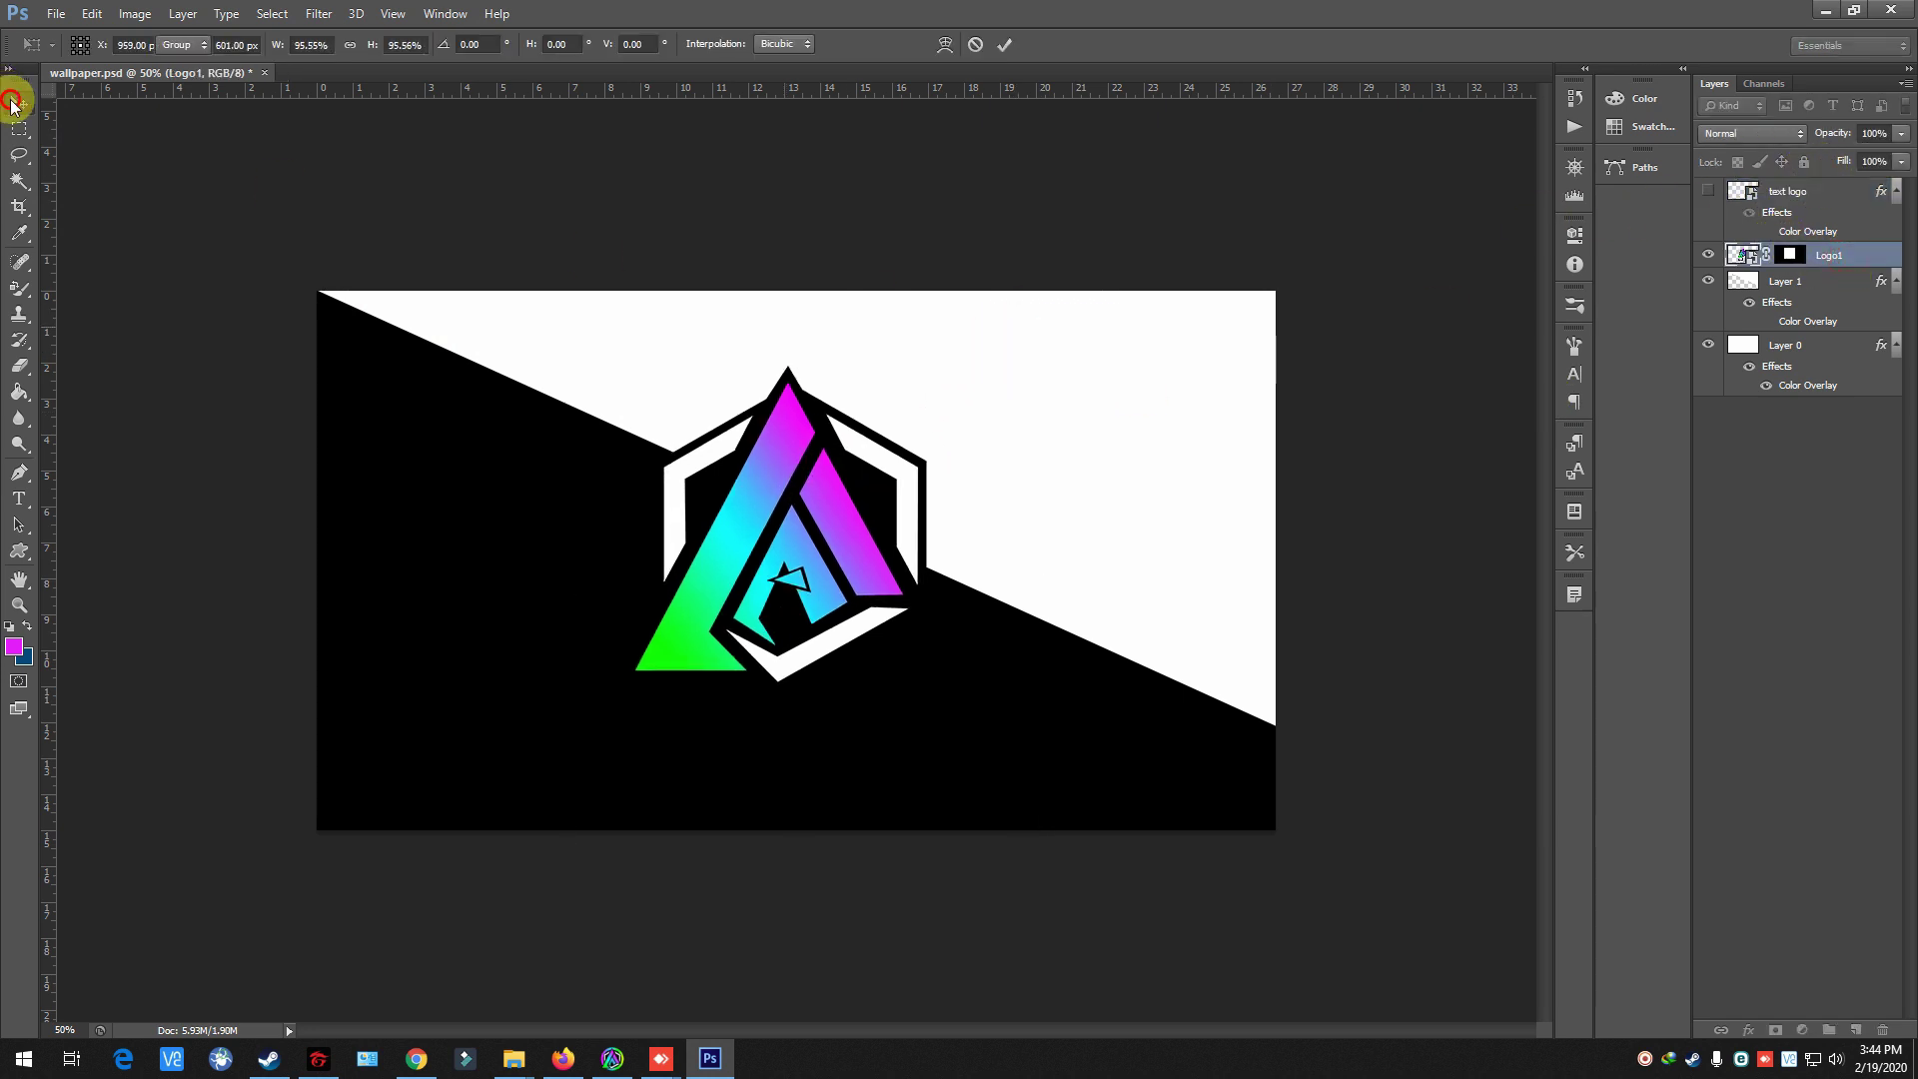
- Centre Logo1 horizontally and raise it slightly over the diagonal split
click(504, 44)
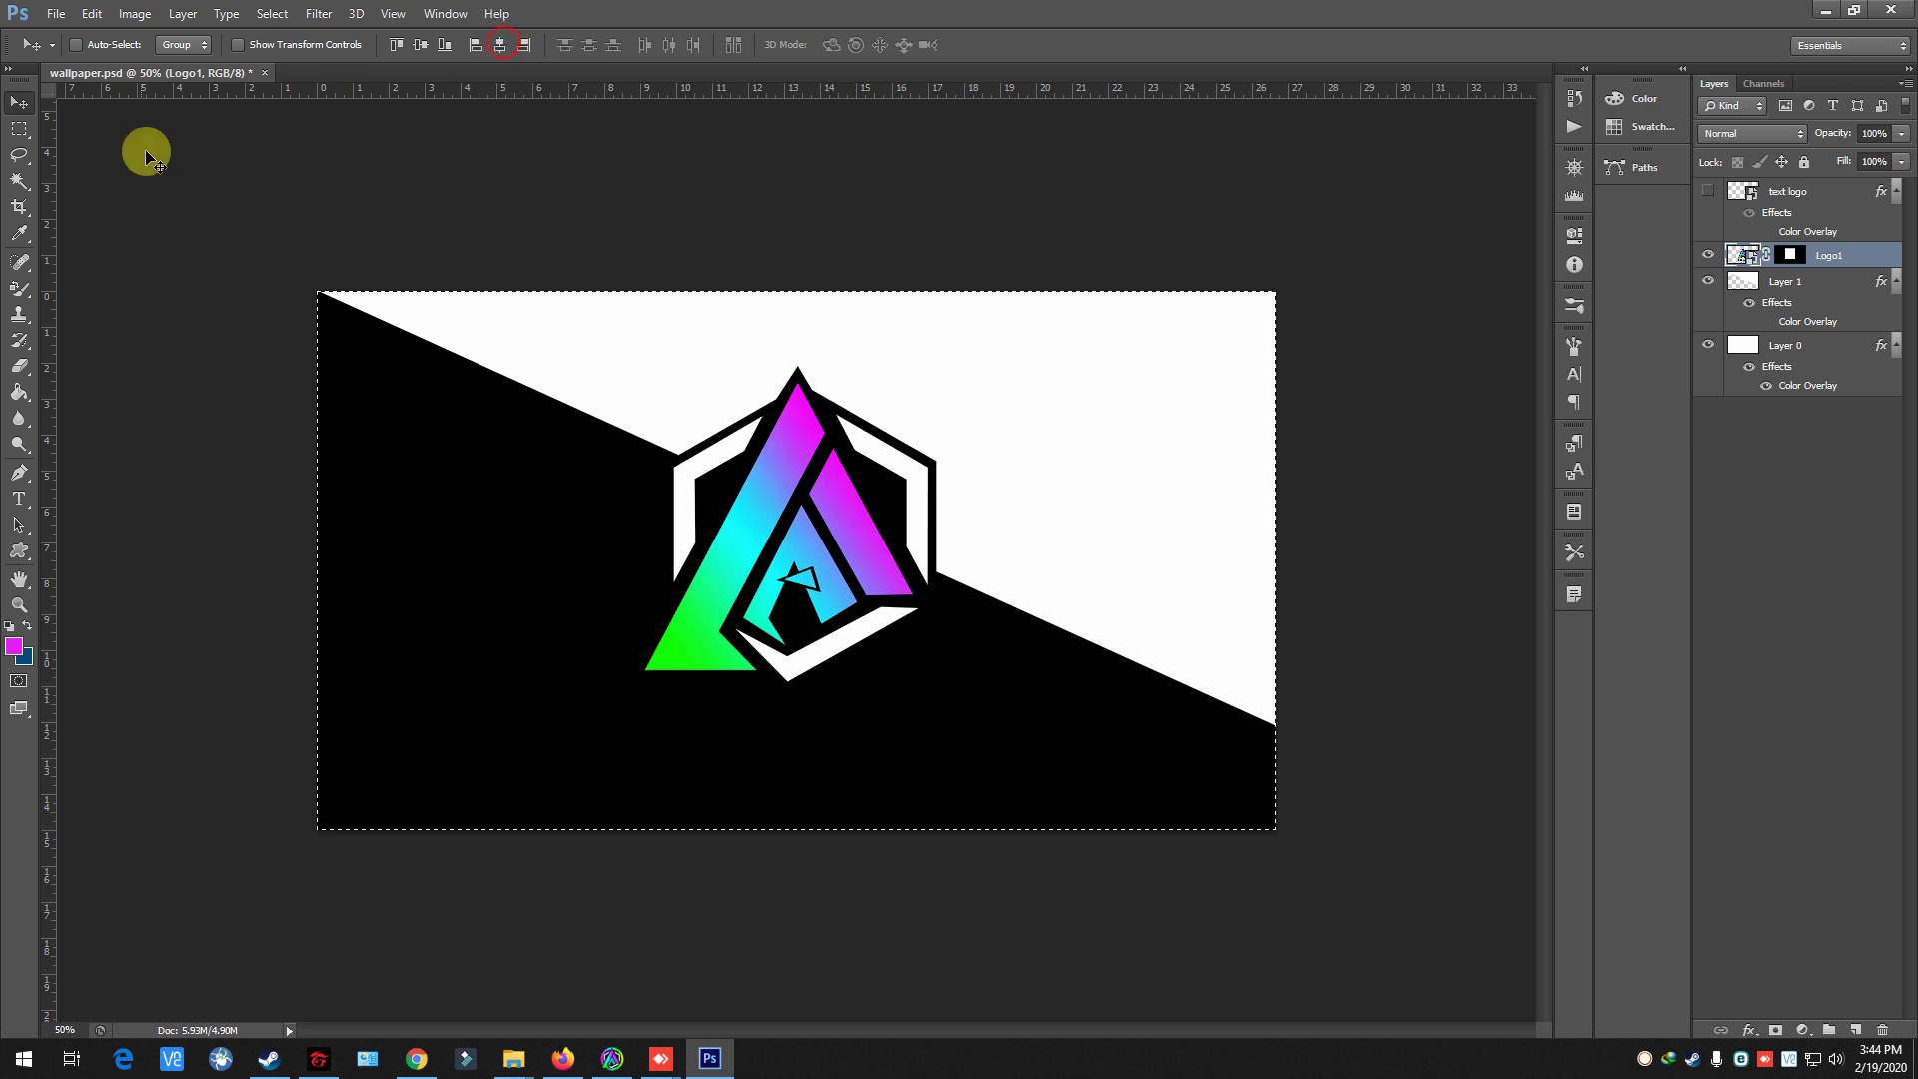
click(19, 129)
click(361, 199)
click(22, 103)
drag(869, 527, 879, 509)
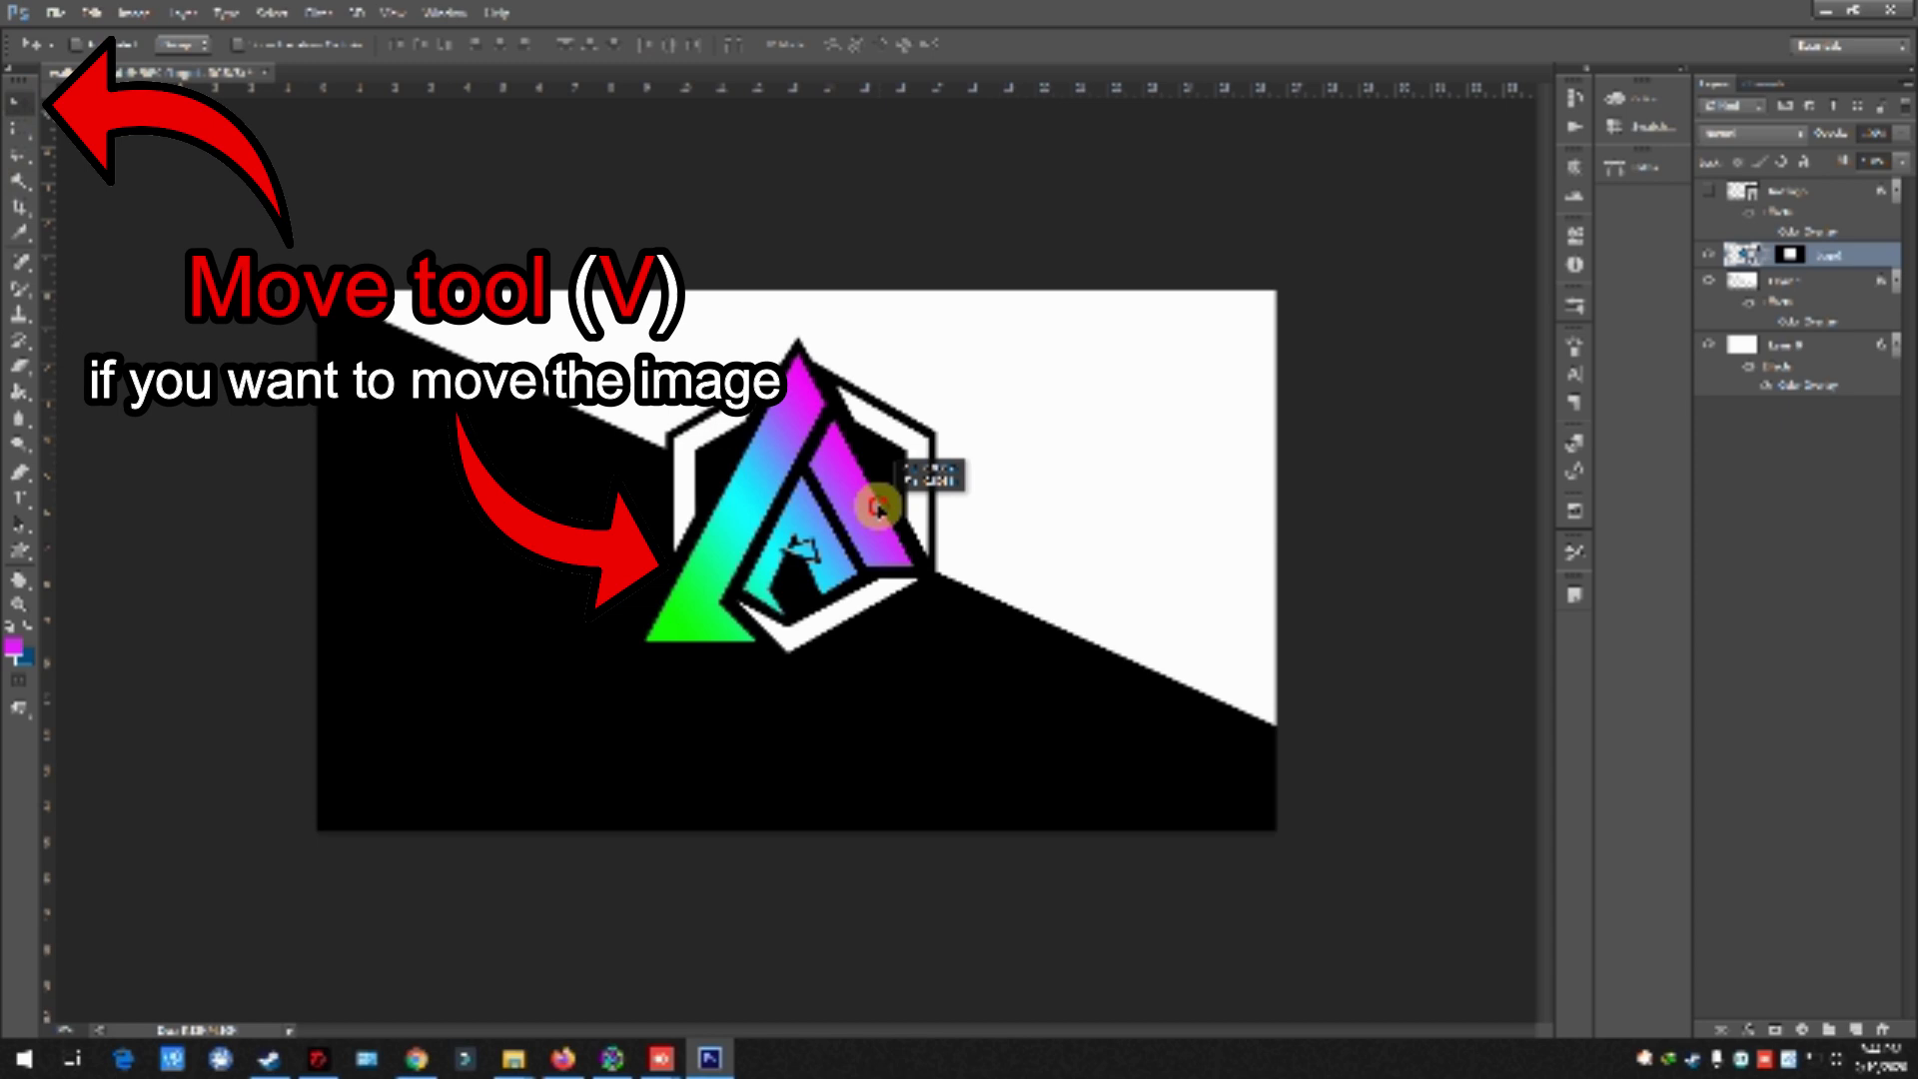
drag(876, 508, 883, 508)
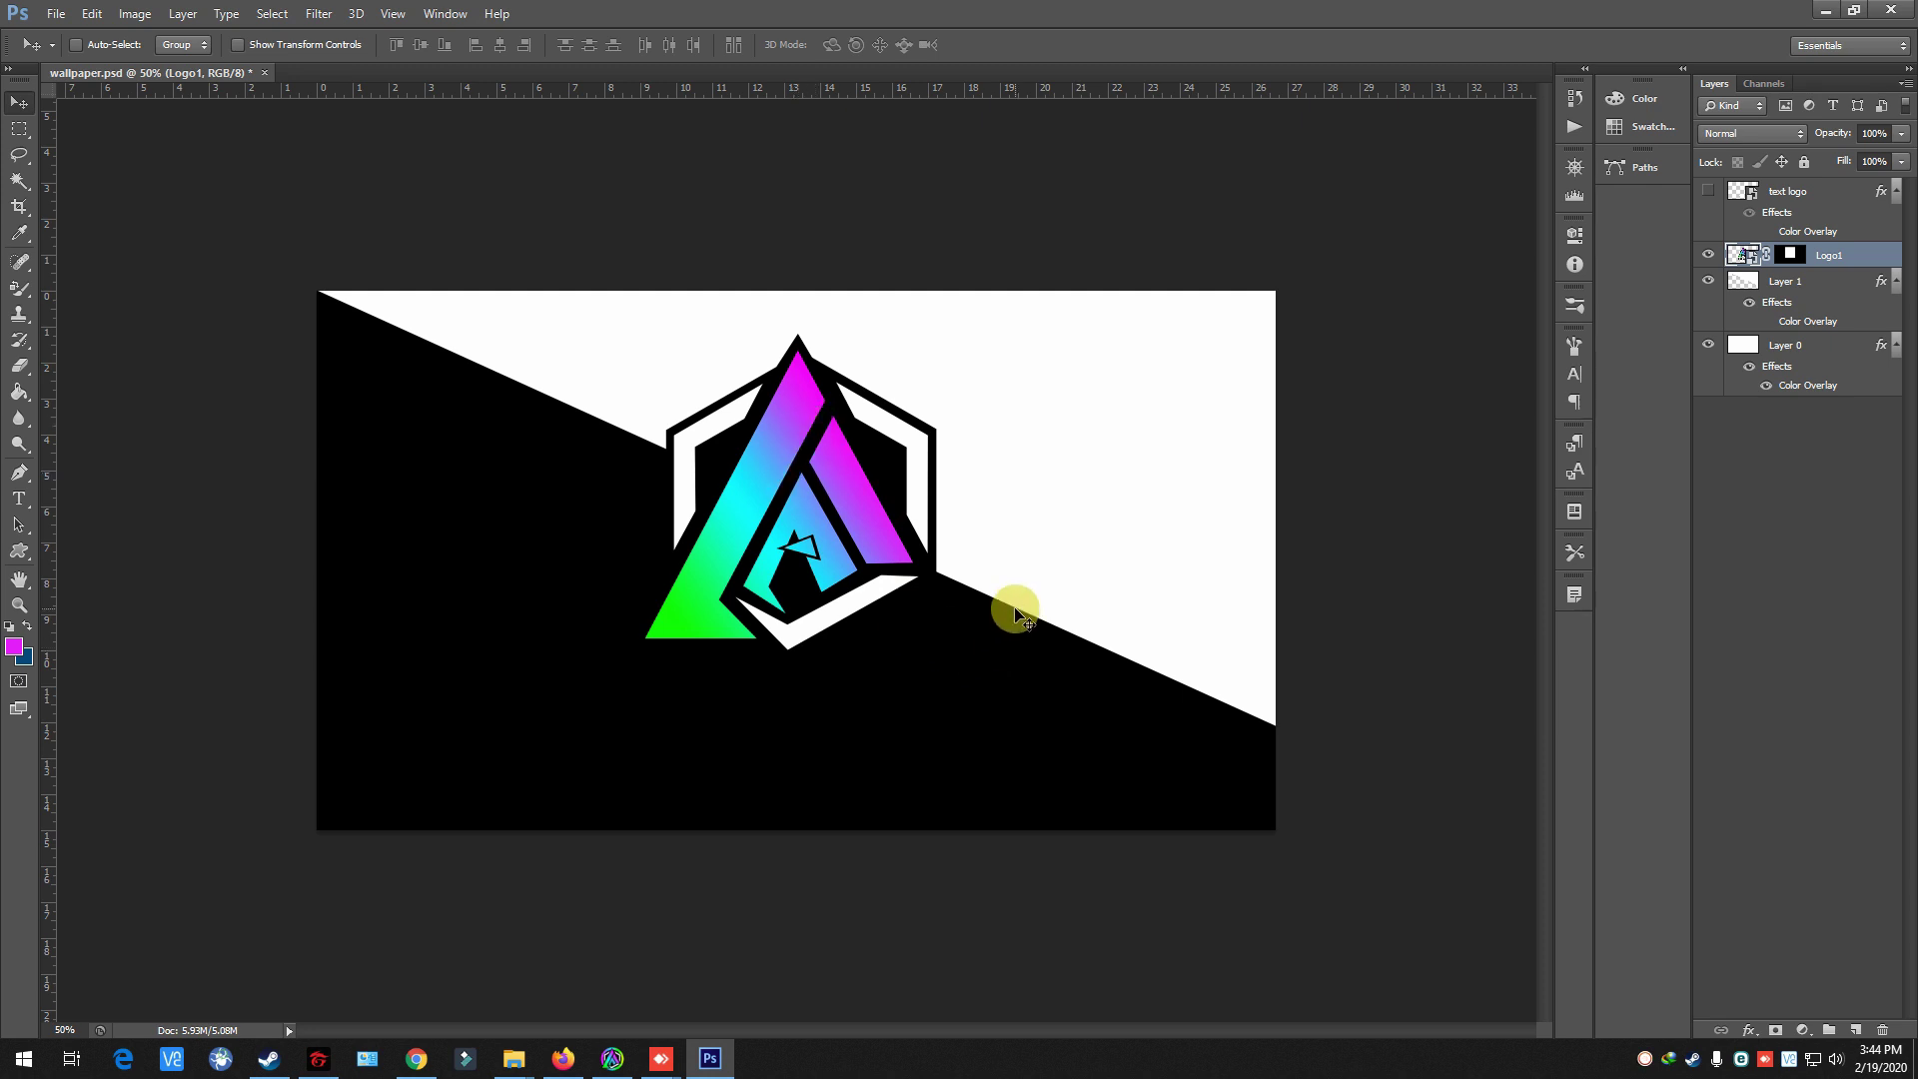
- Recolour the white diagonal area magenta
key(ctrl+z)
click(1832, 299)
key(alt+BackSpace)
key(p)
click(305, 647)
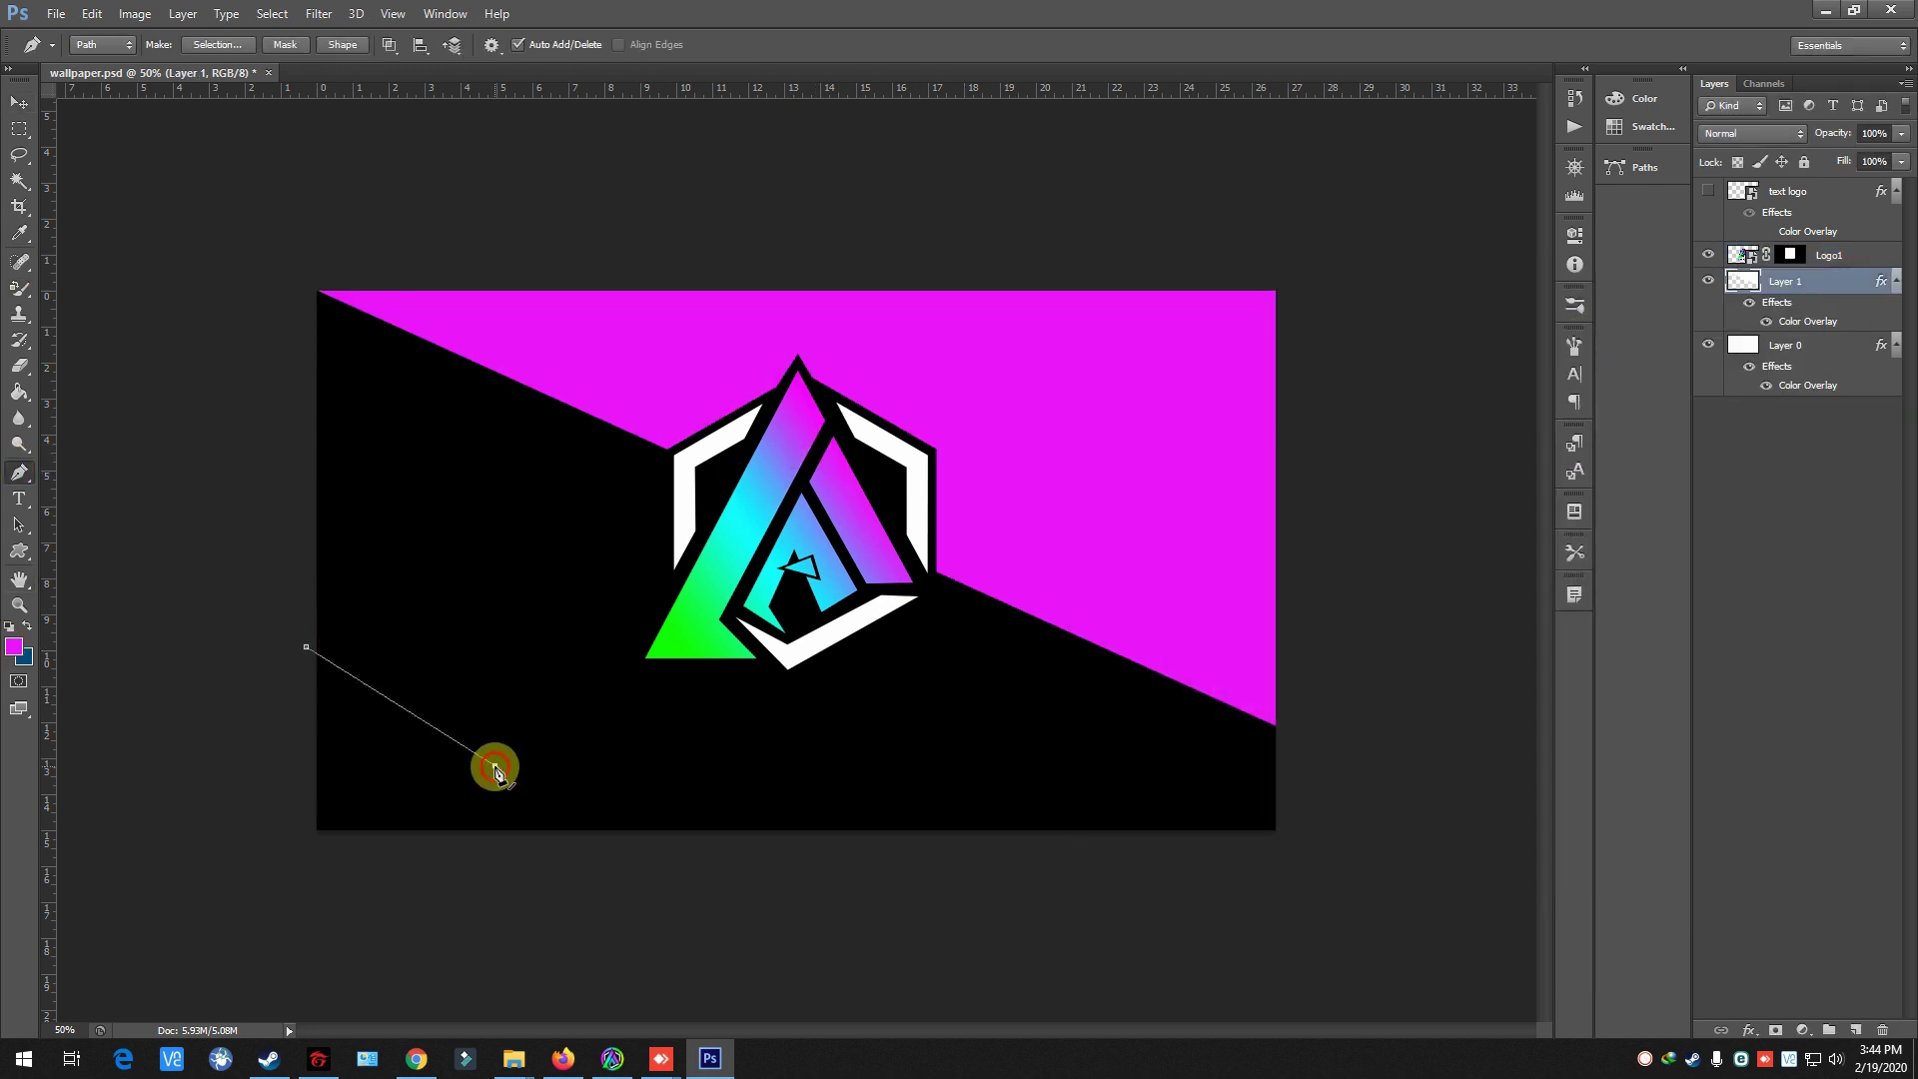
- Outline a bottom-left triangle and fill it green on a new layer
click(522, 740)
click(394, 839)
click(239, 856)
click(306, 647)
key(ctrl+shift+n)
key(b)
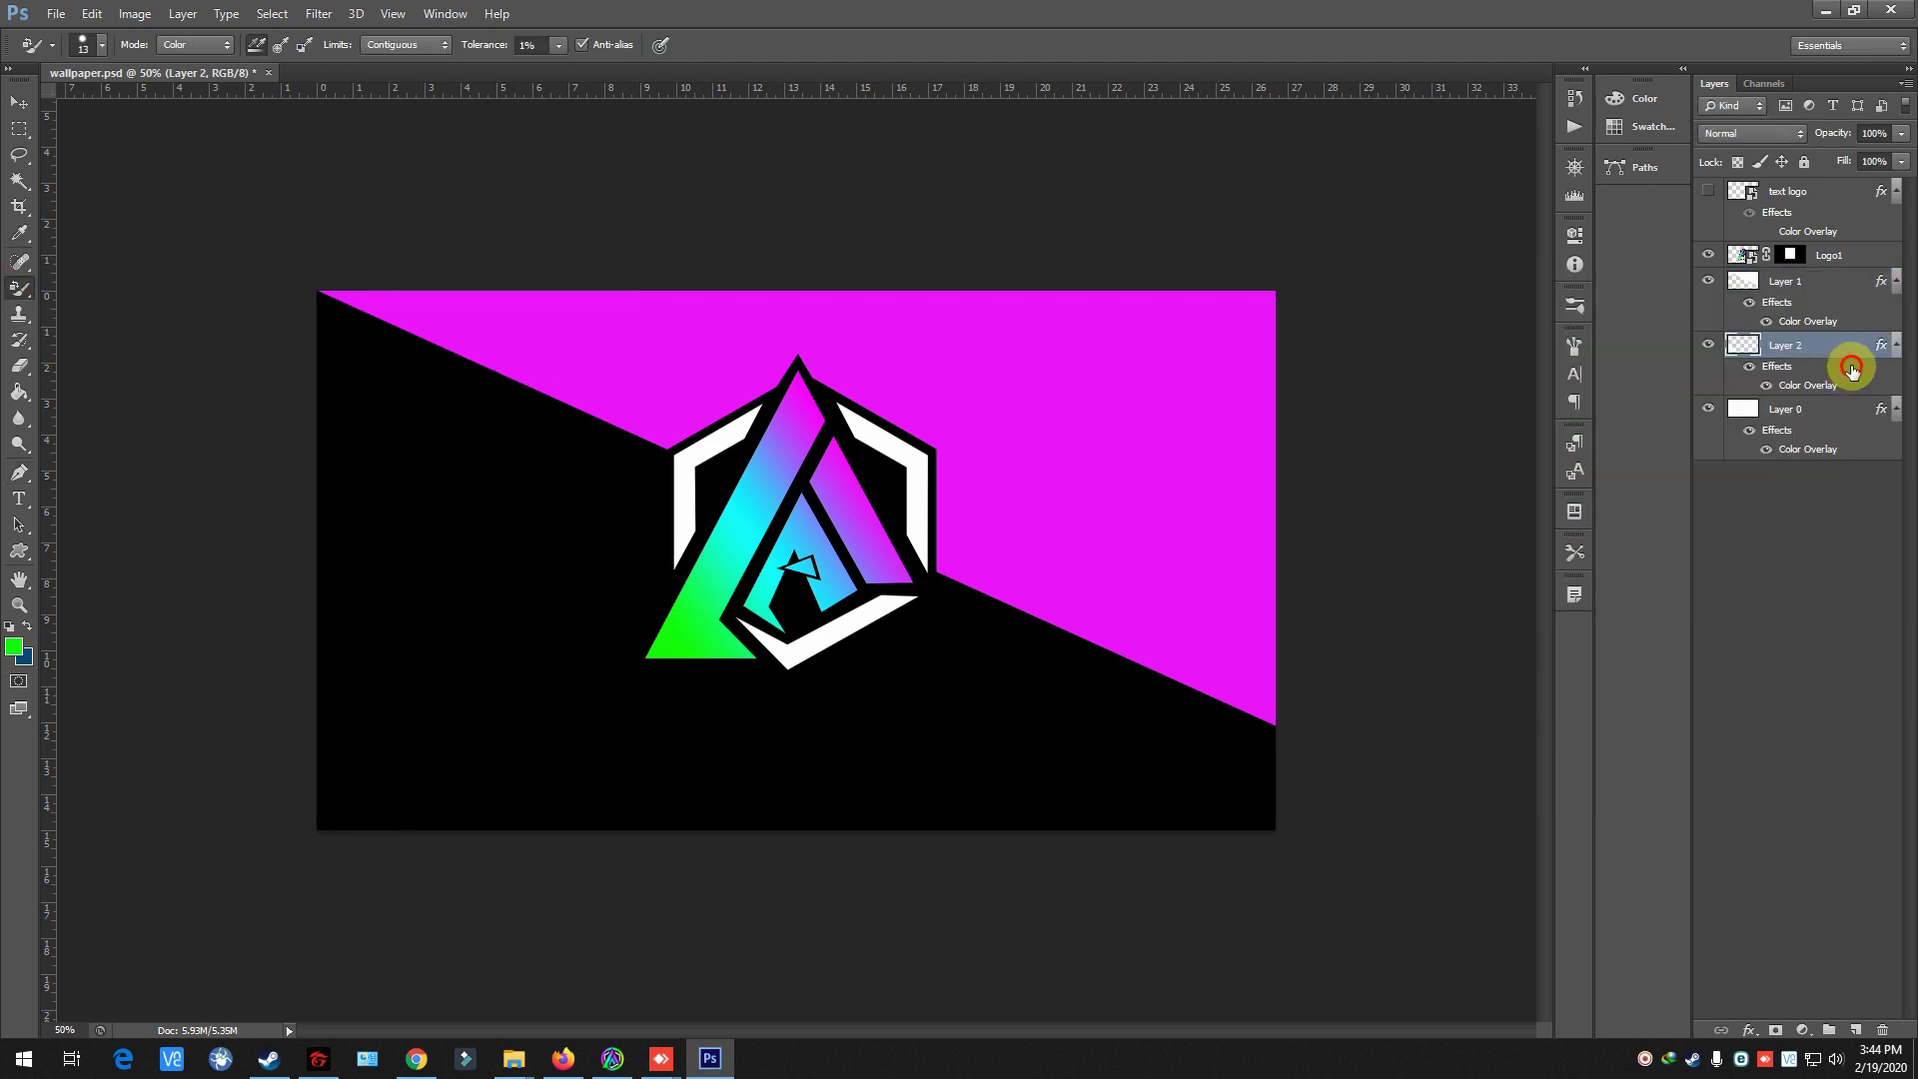
key(alt+BackSpace)
- Add a second bottom-left triangle on its own layer with a dark grey overlay
key(p)
click(529, 744)
click(728, 861)
right_click(342, 671)
click(501, 254)
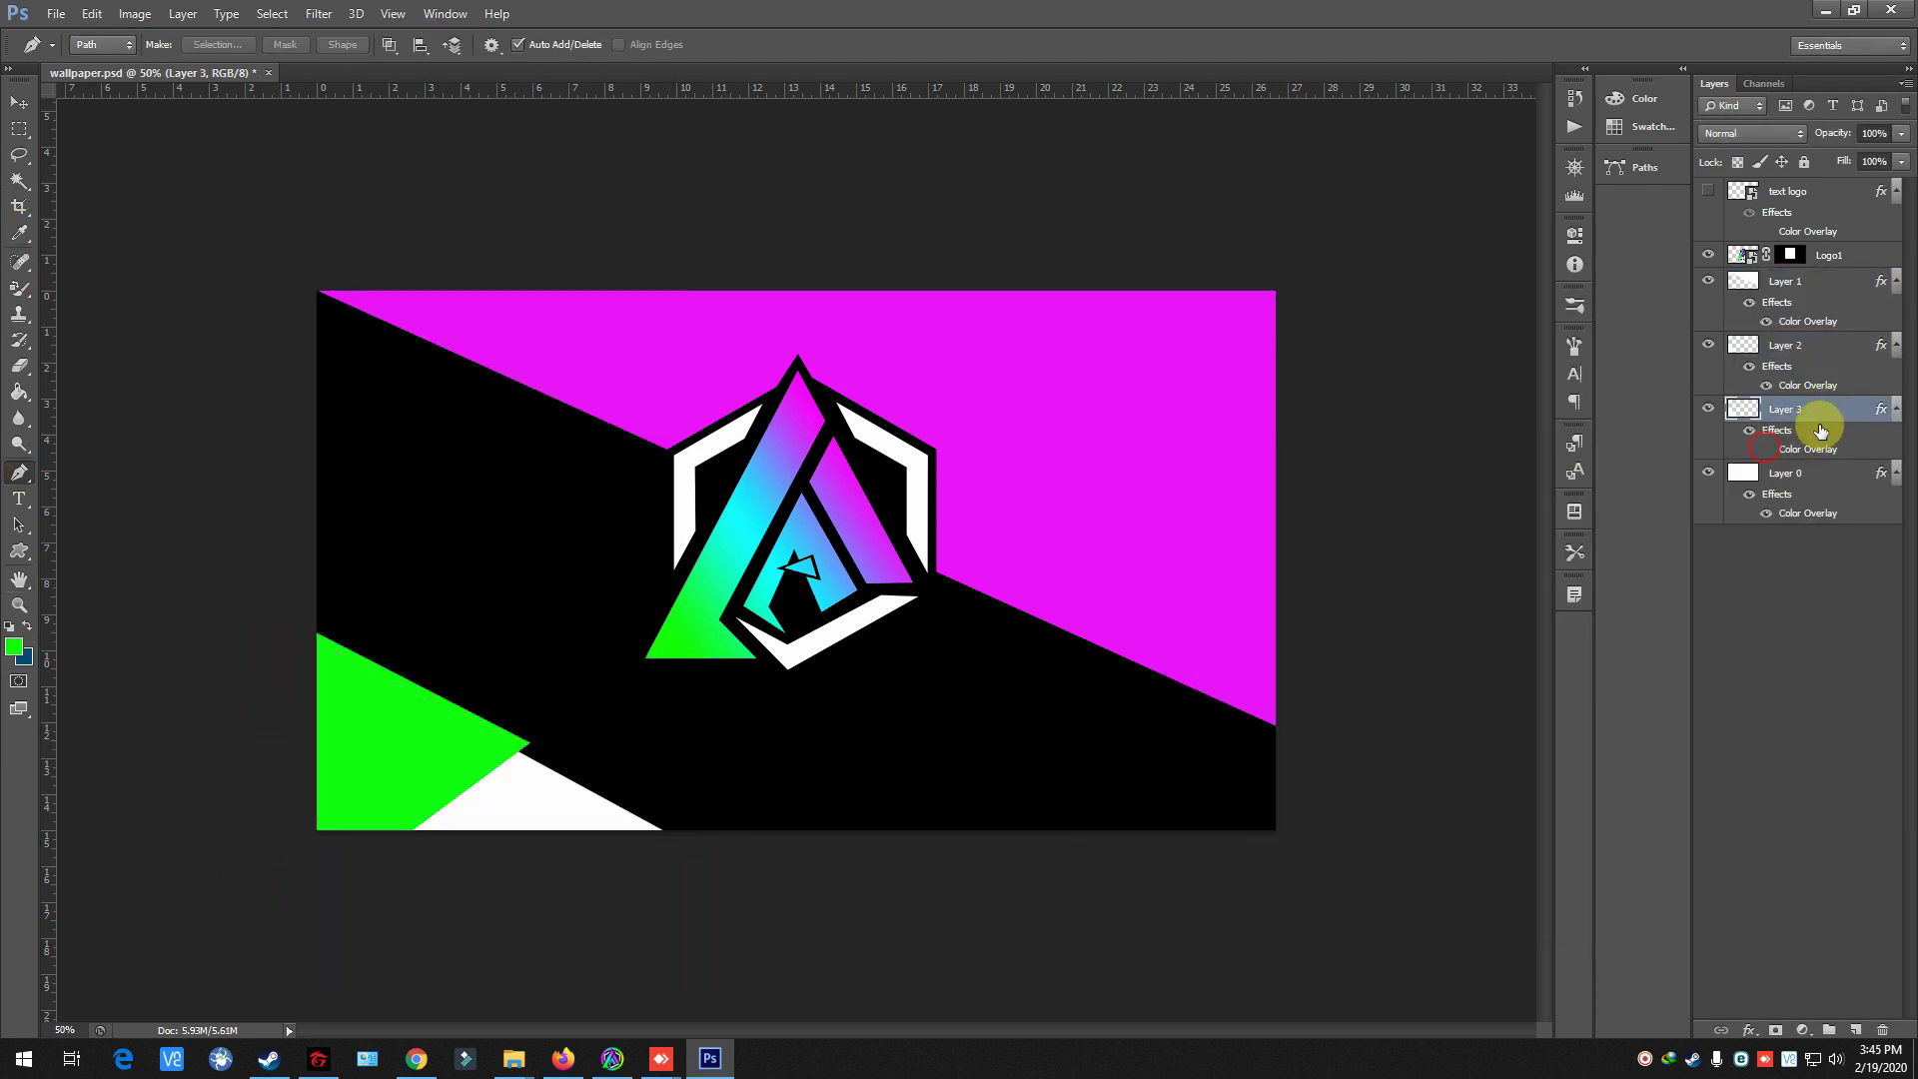
double_click(1806, 447)
click(1383, 393)
key(Return)
key(Return)
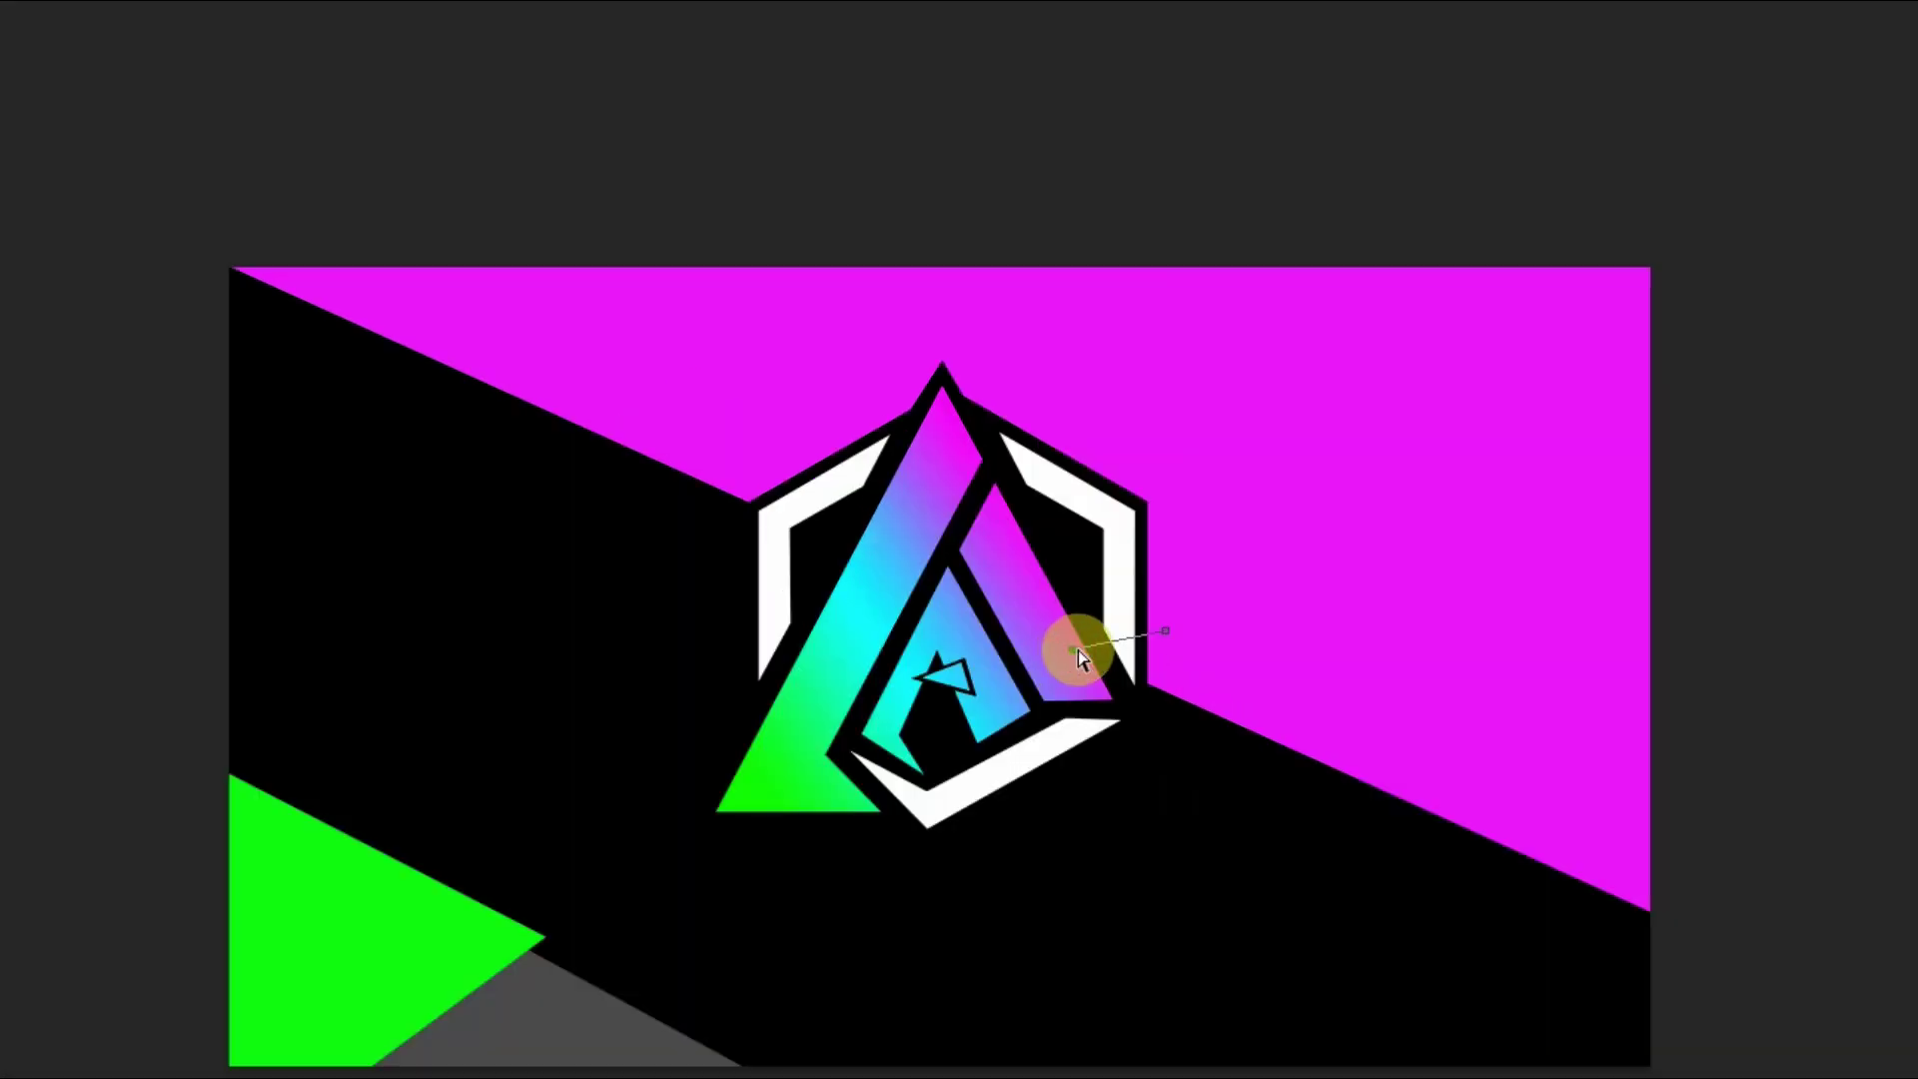
- Pen a curved strip outline along the magenta edge from the logo to the right edge
click(1093, 667)
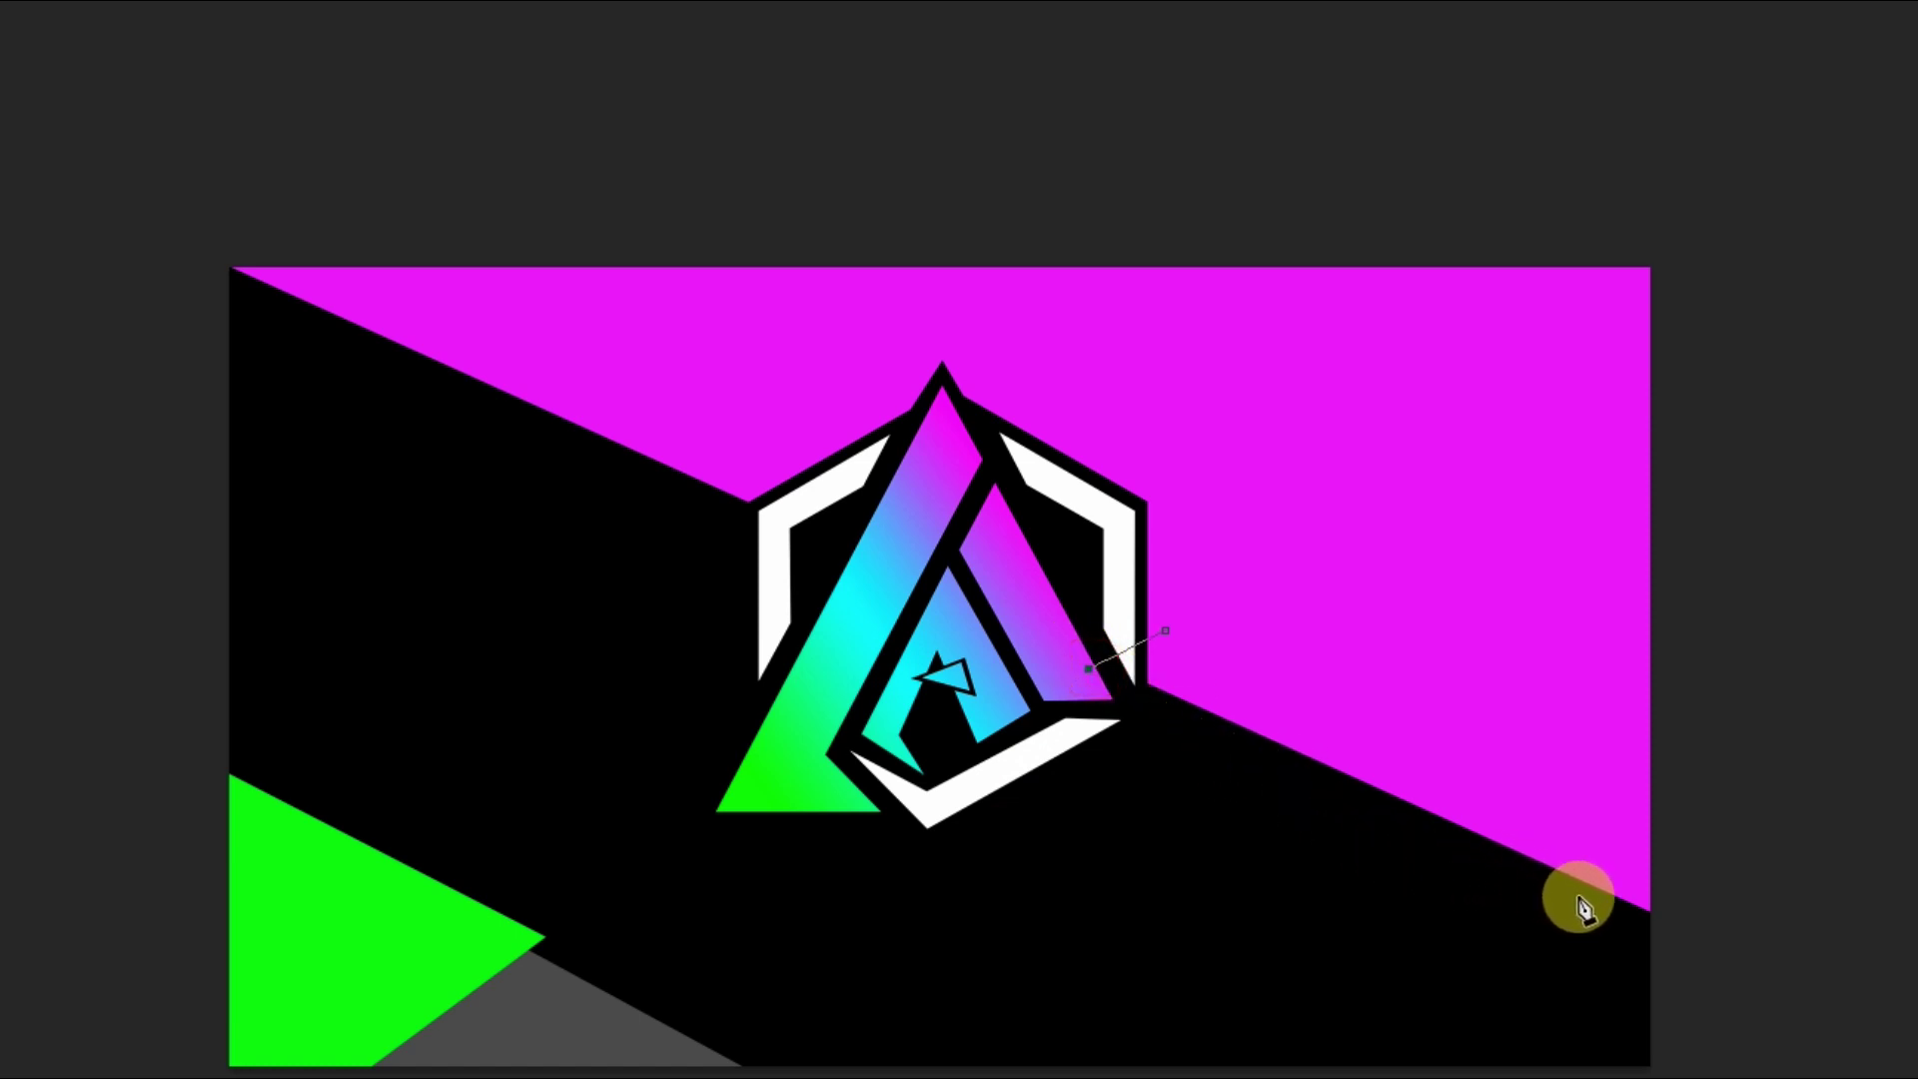
click(1616, 907)
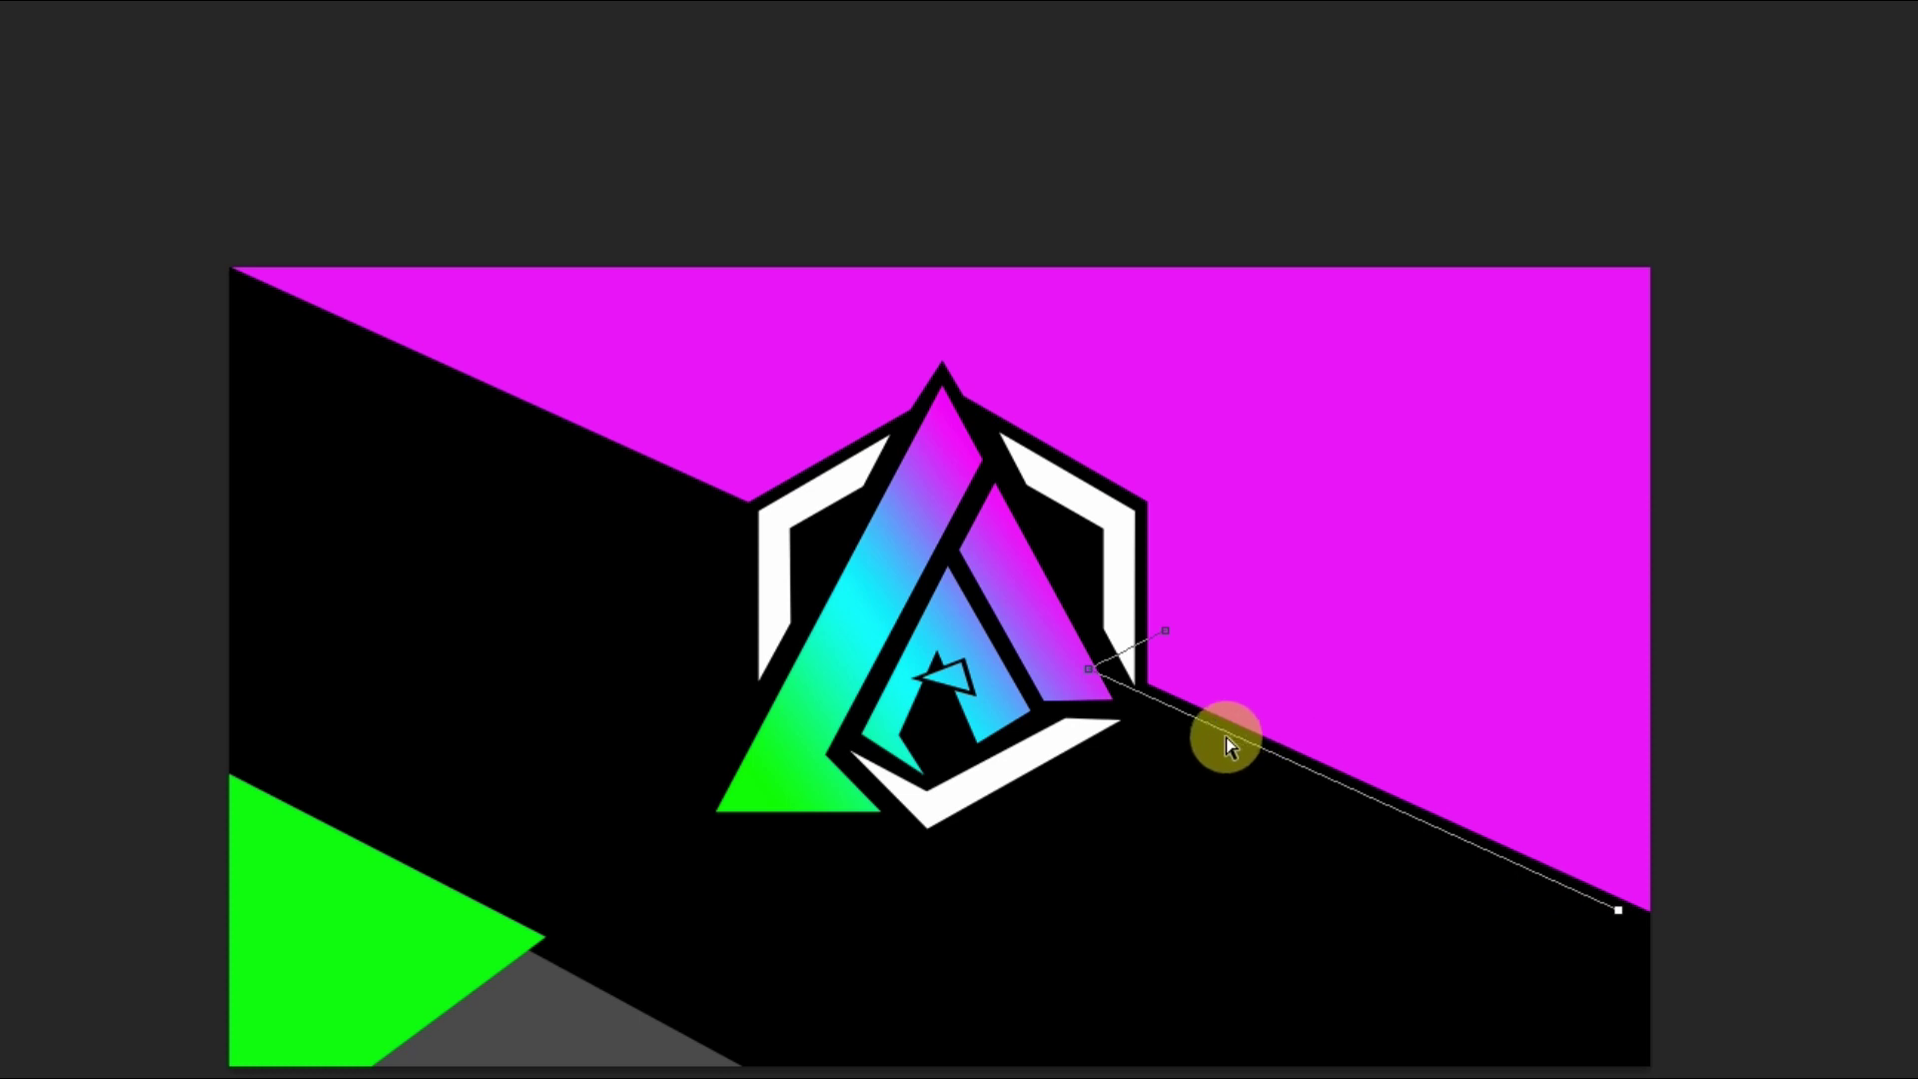
drag(1226, 737, 1227, 722)
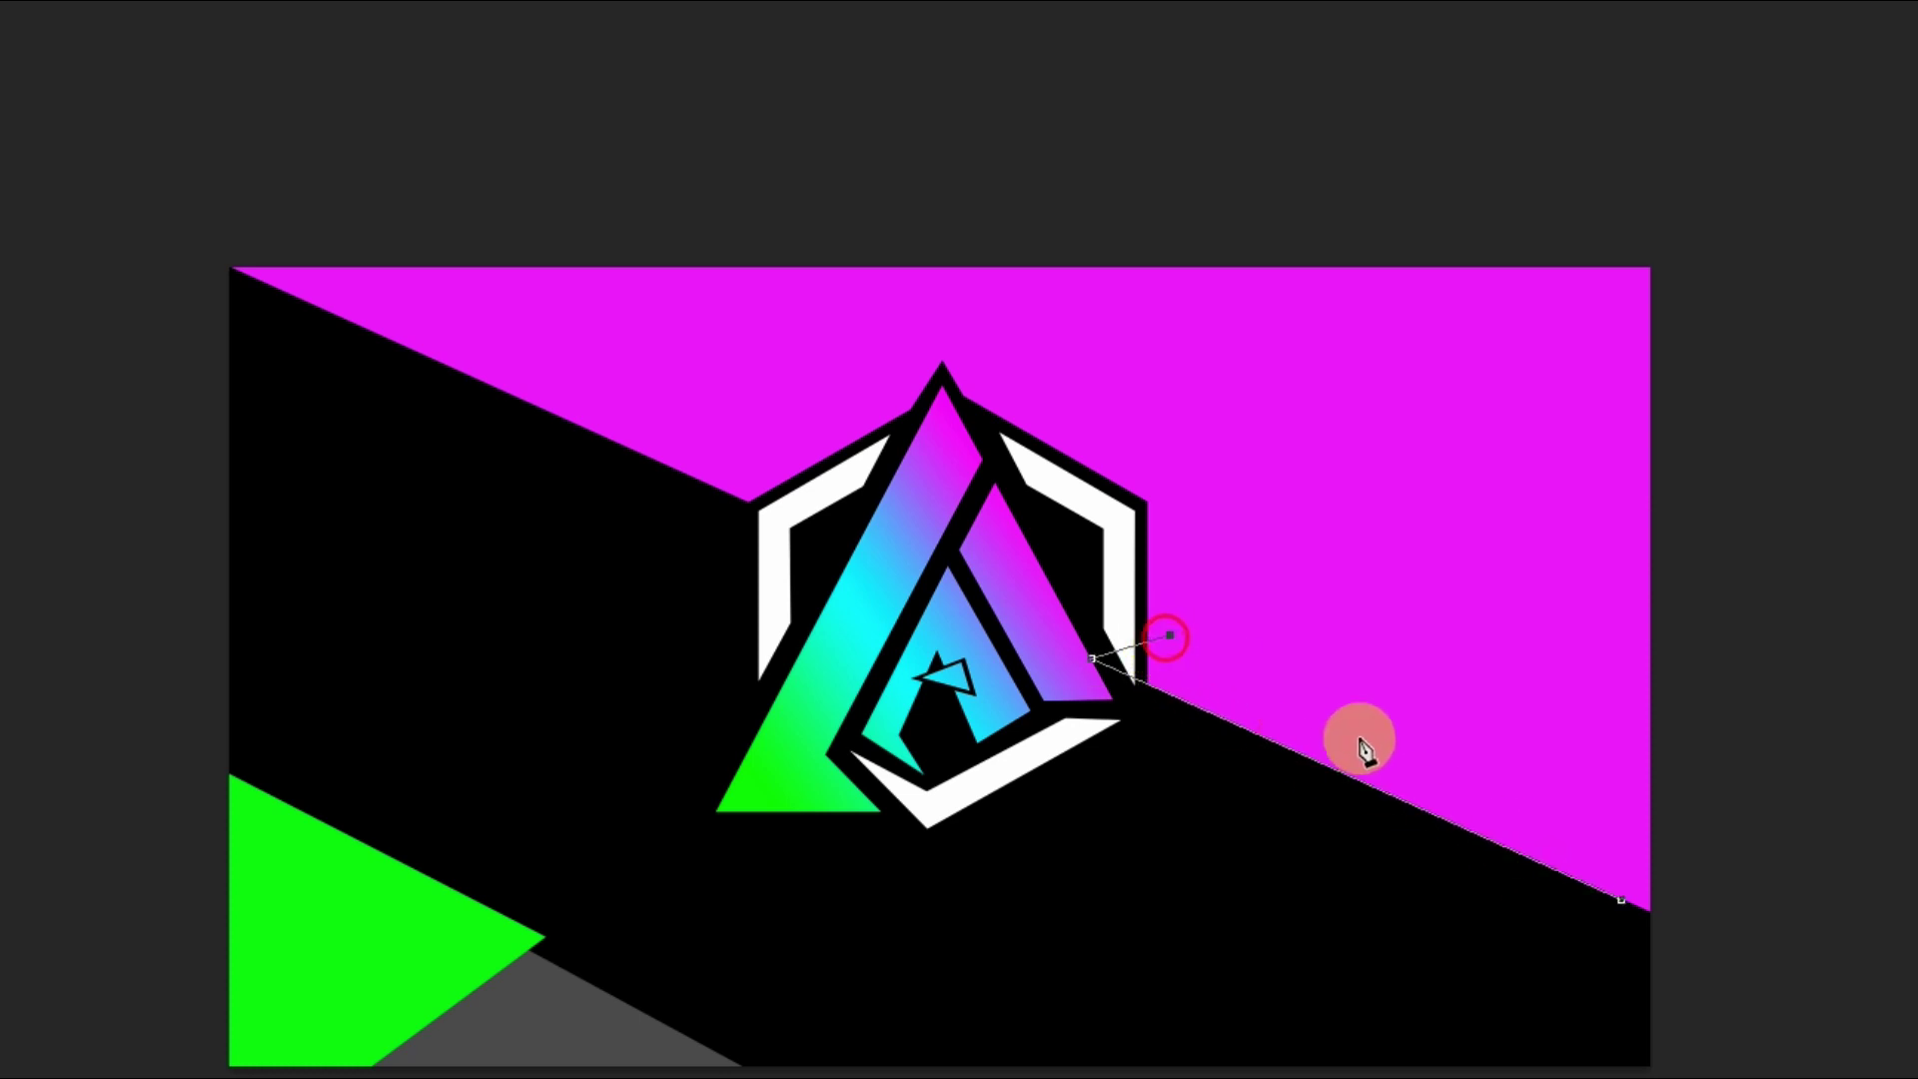
click(1620, 846)
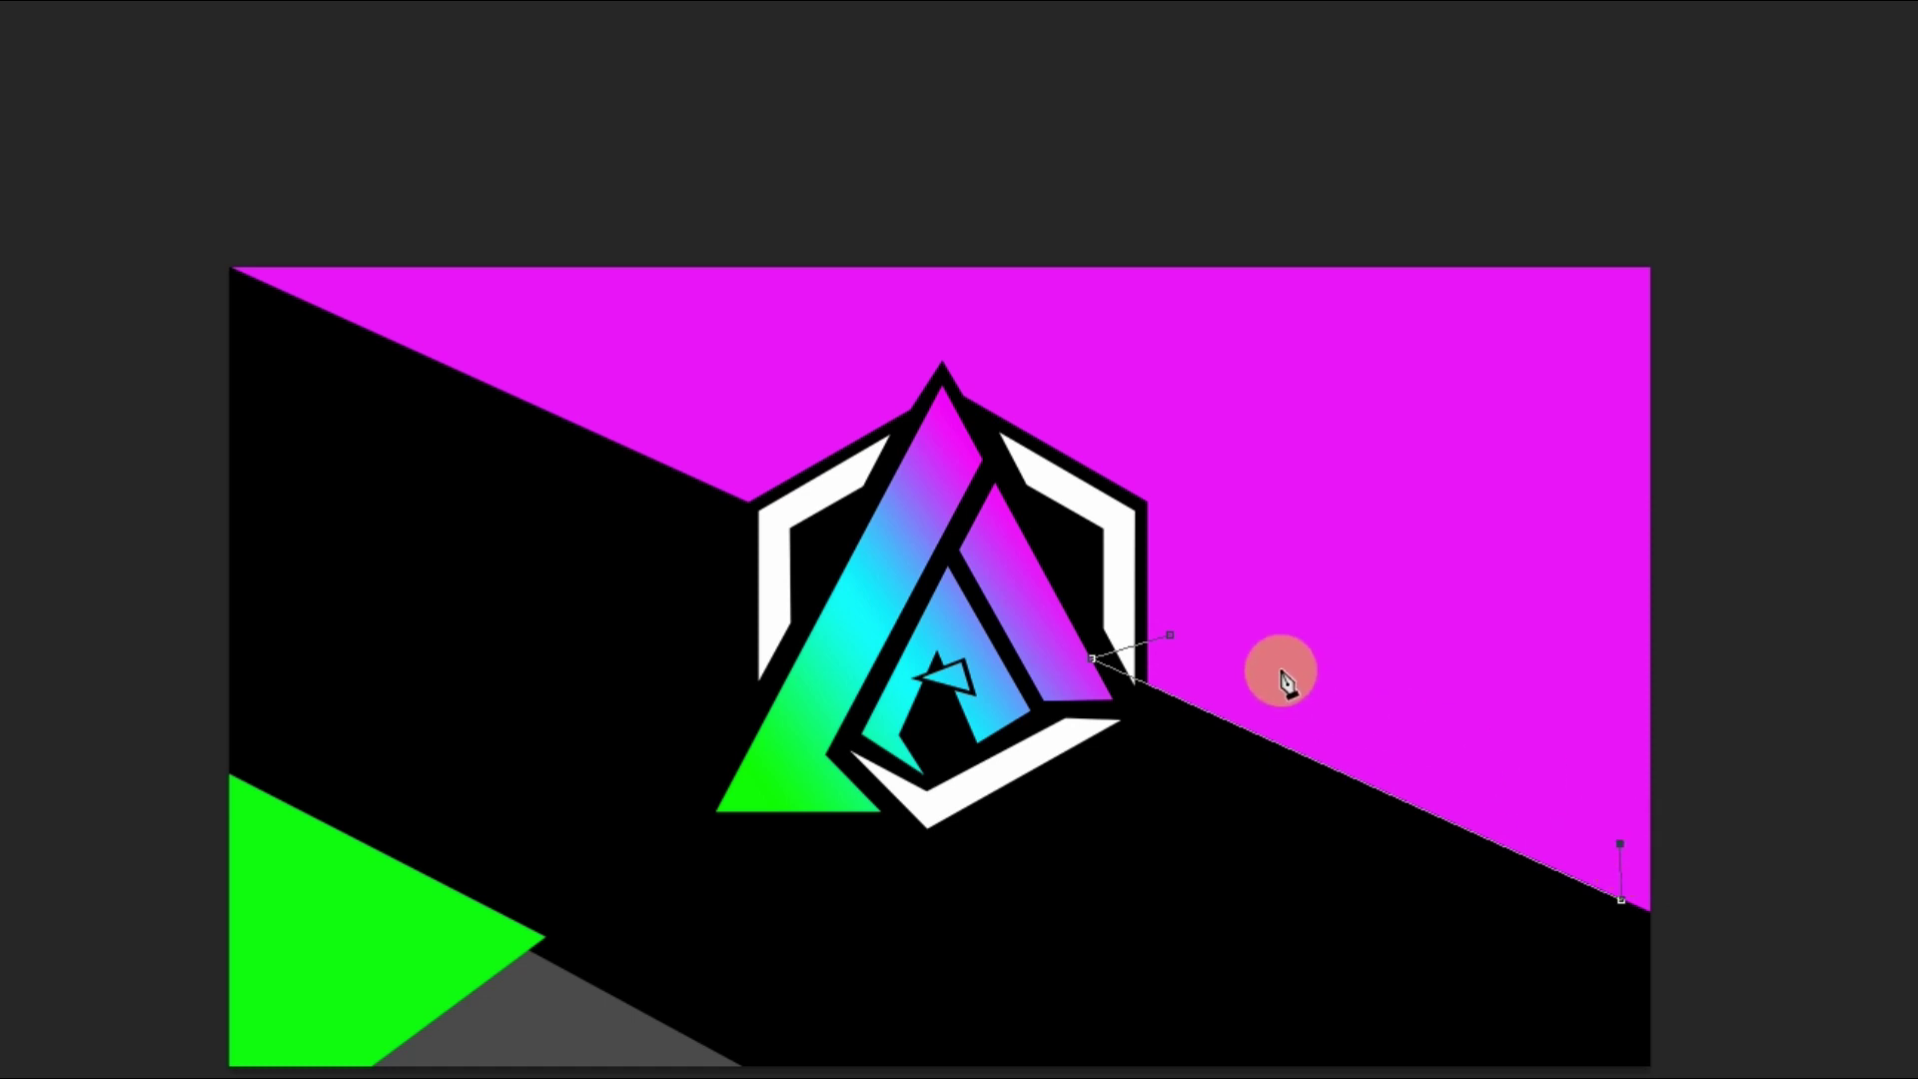
click(1178, 654)
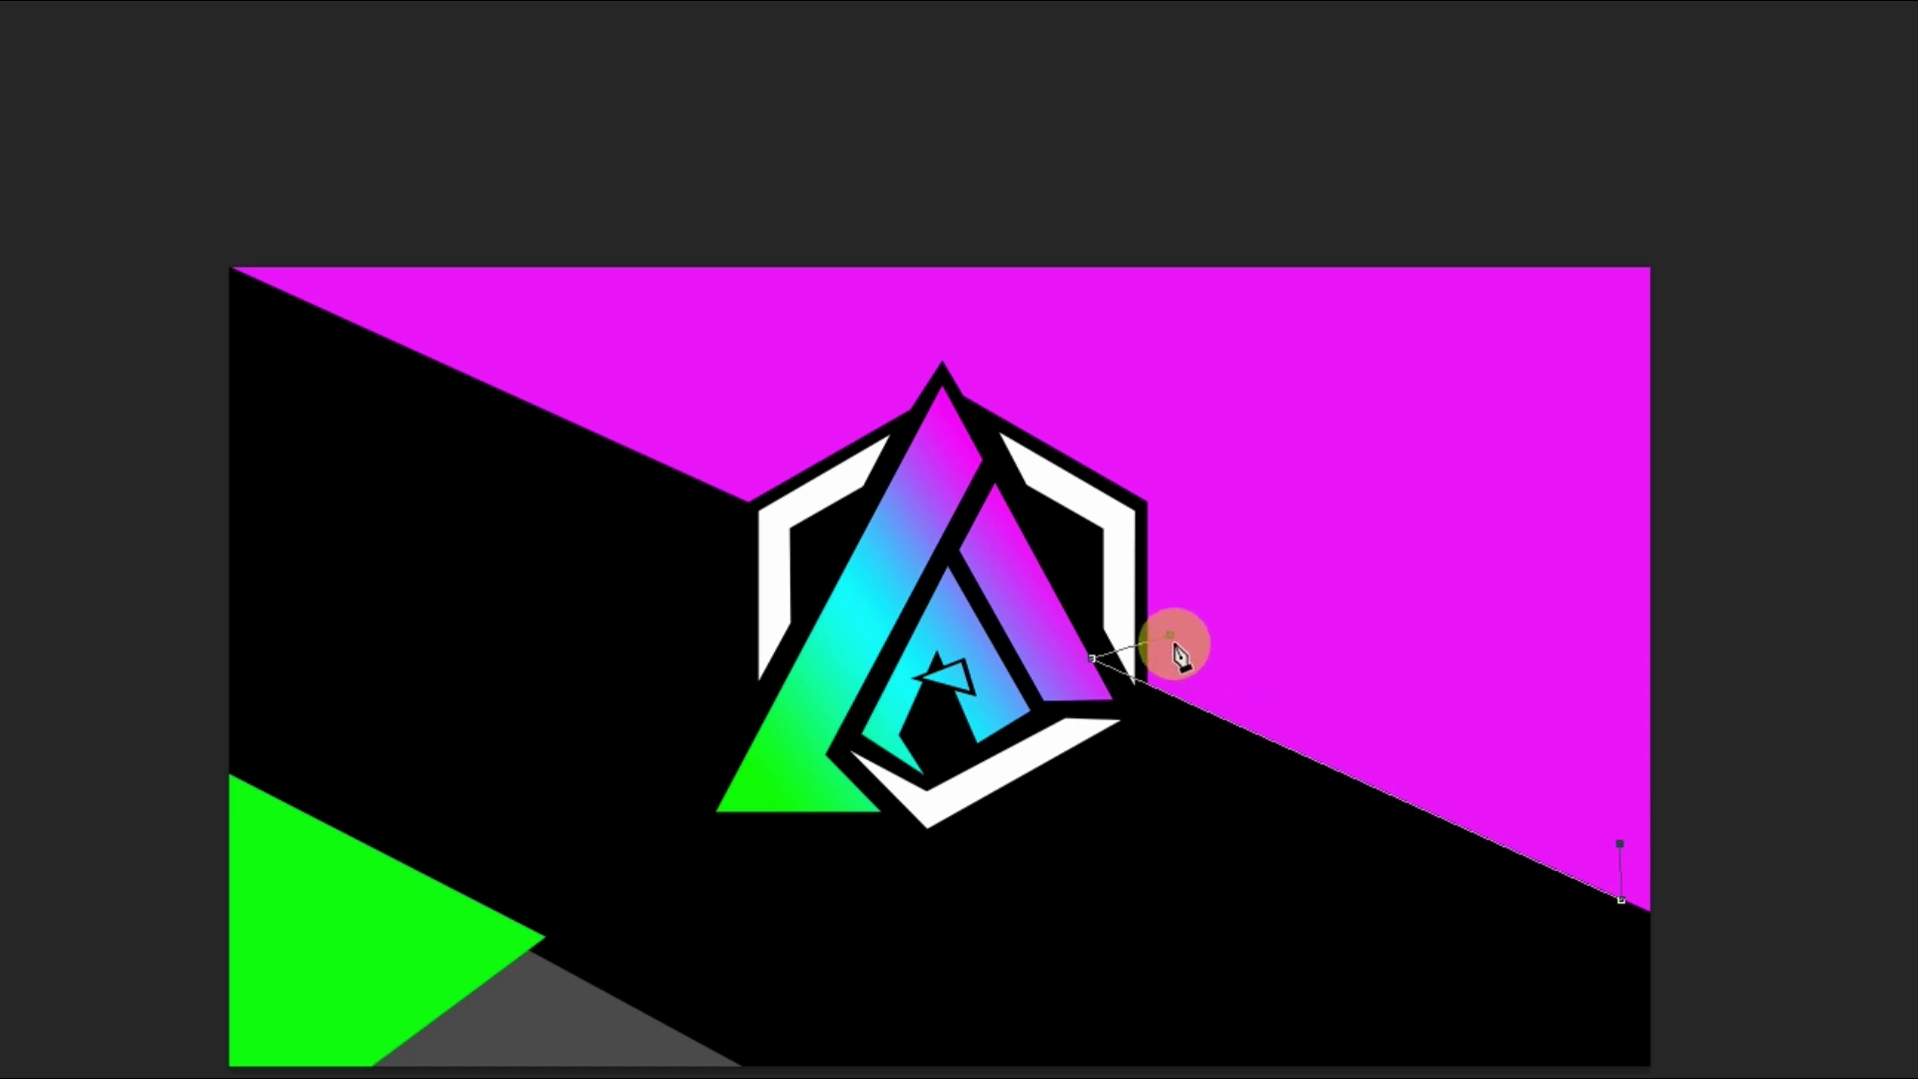
click(1618, 847)
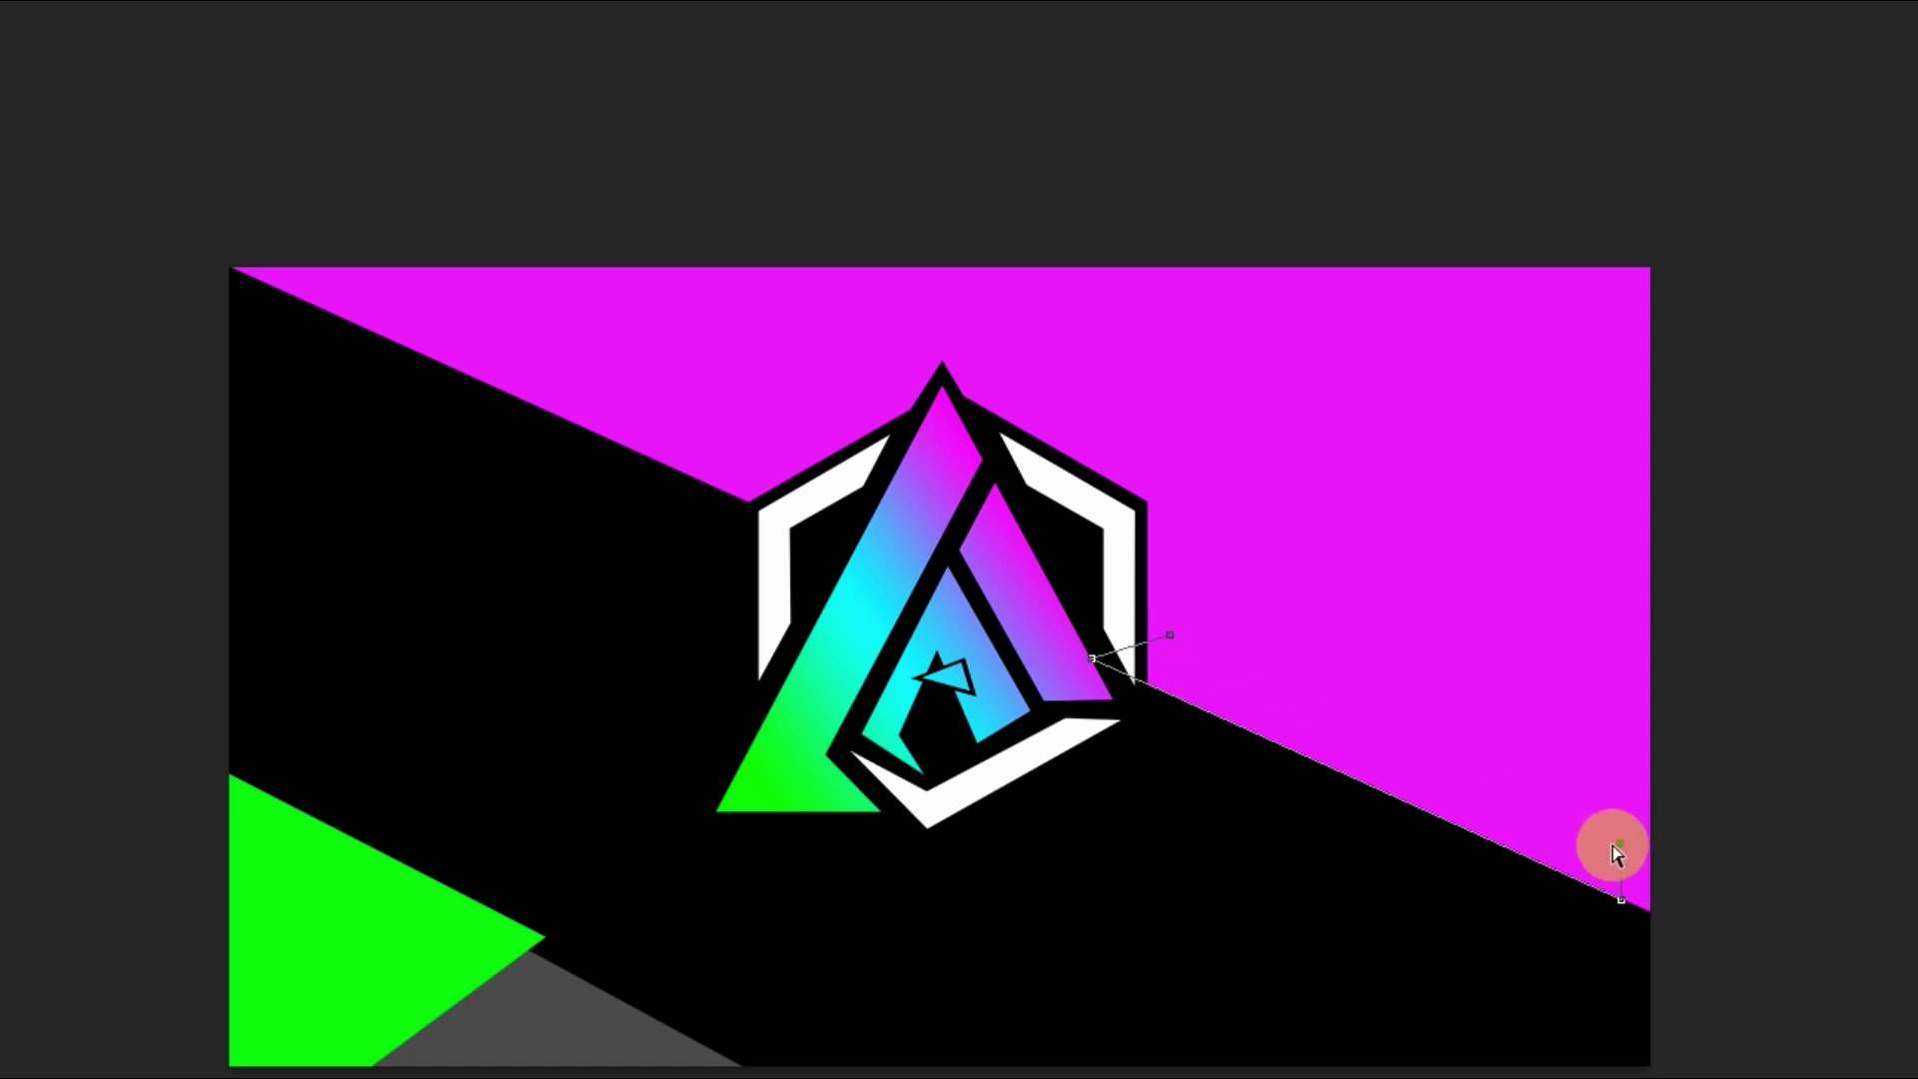
click(1171, 635)
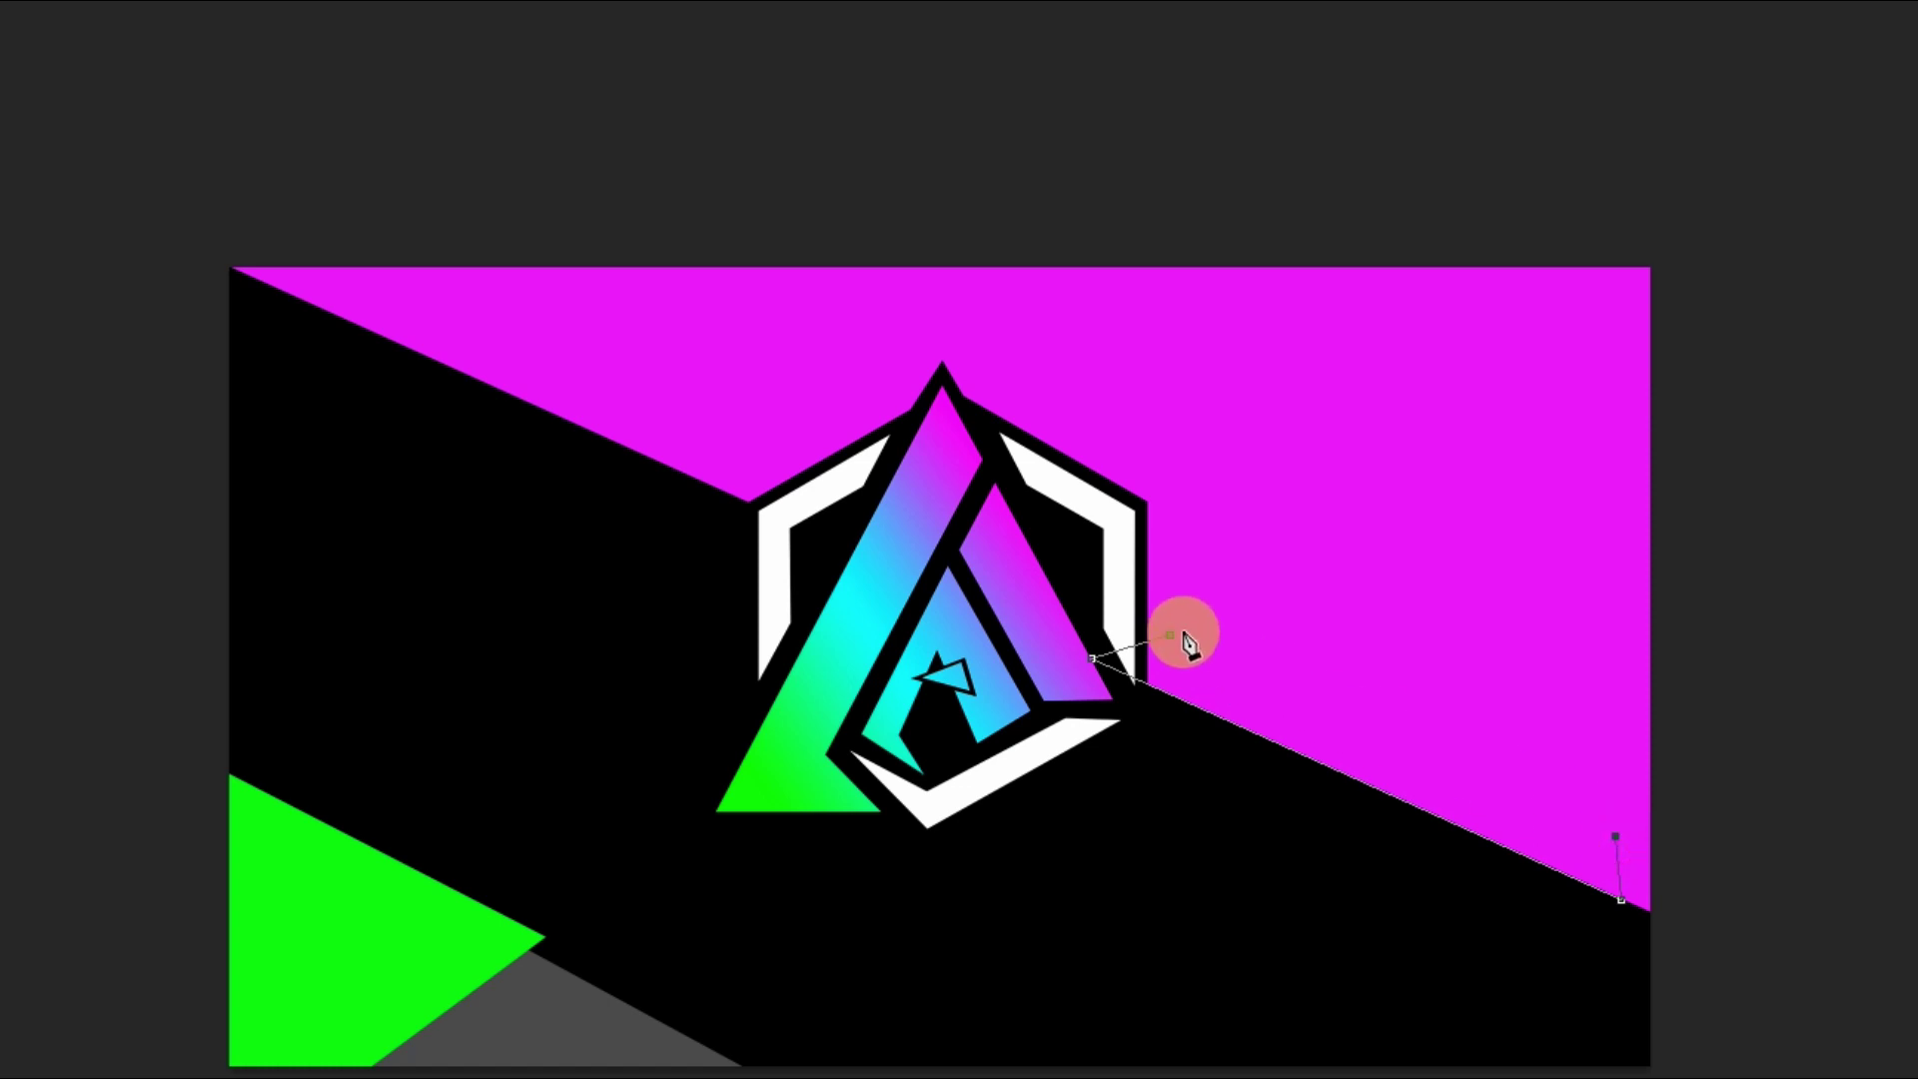
right_click(1314, 739)
- Copy the strip selection into new Layer 4 and set cyan as the foreground colour
click(1476, 192)
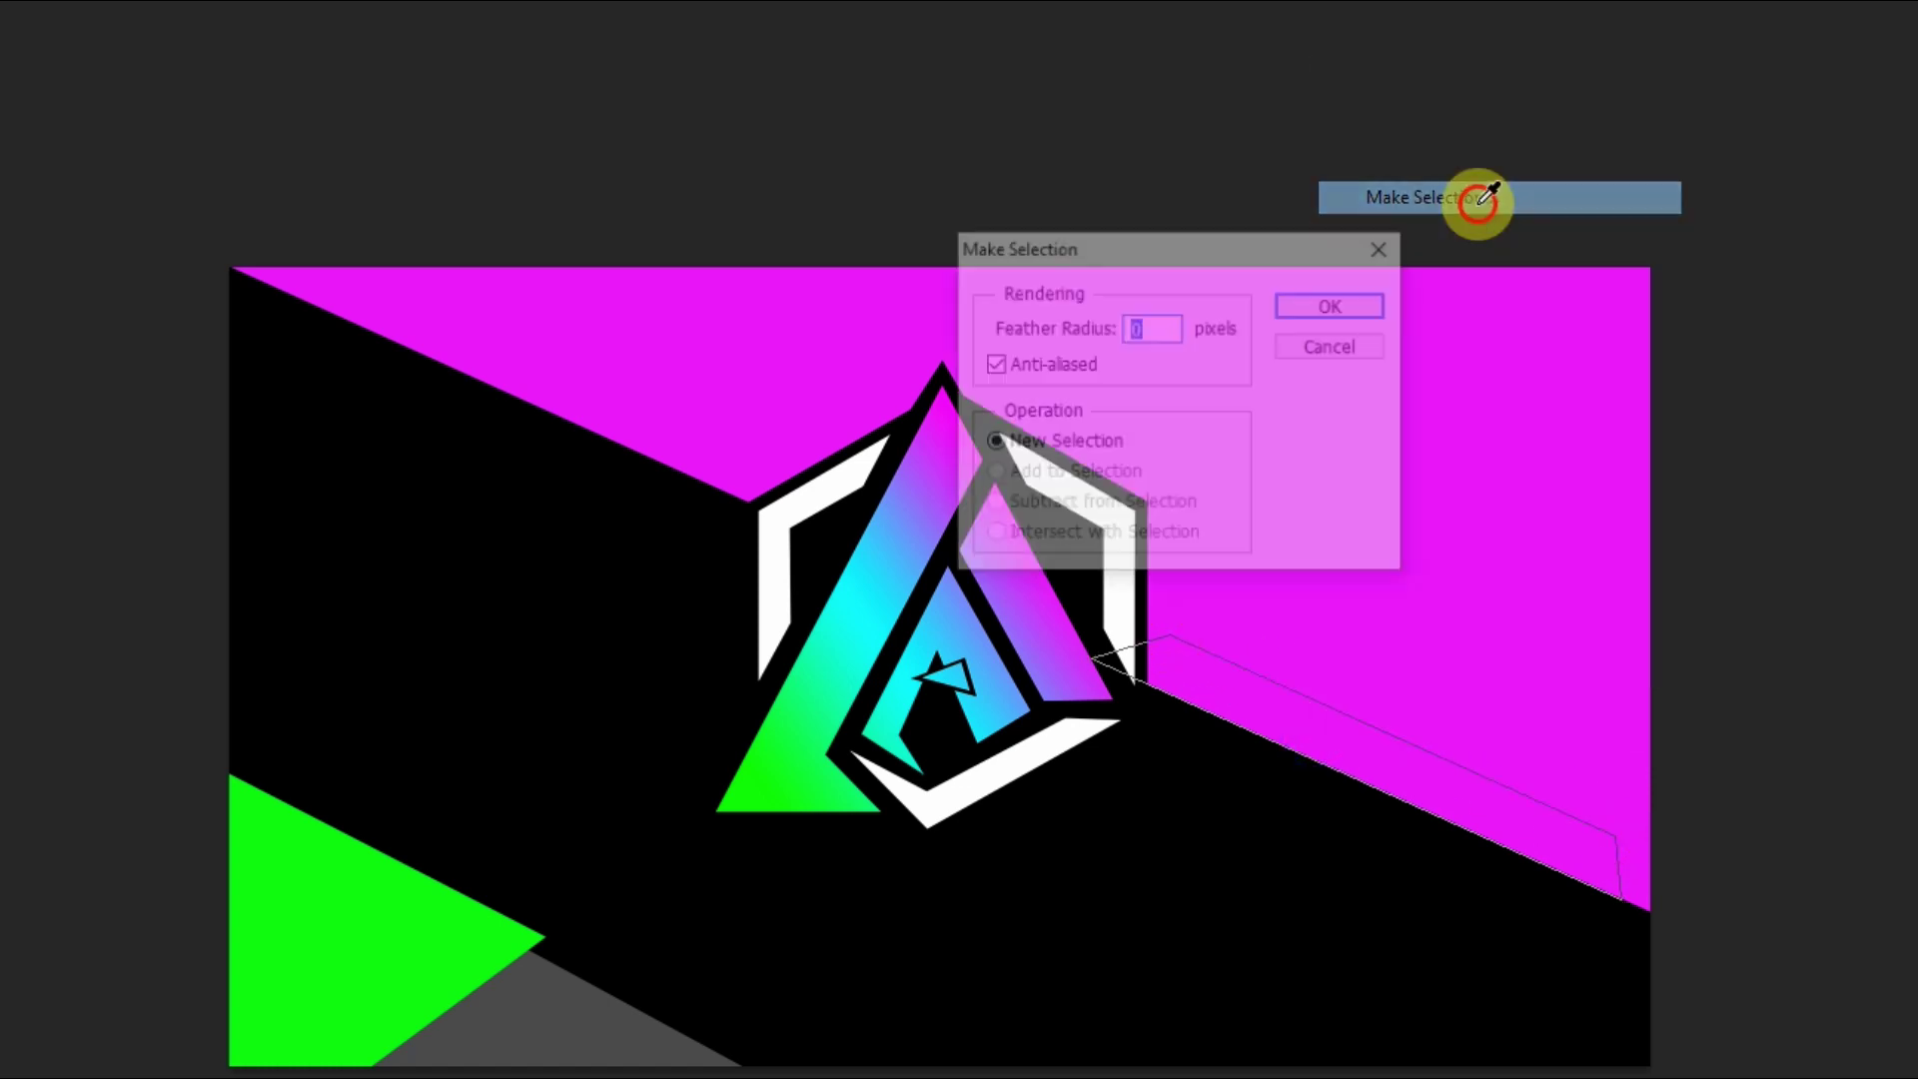
key(Return)
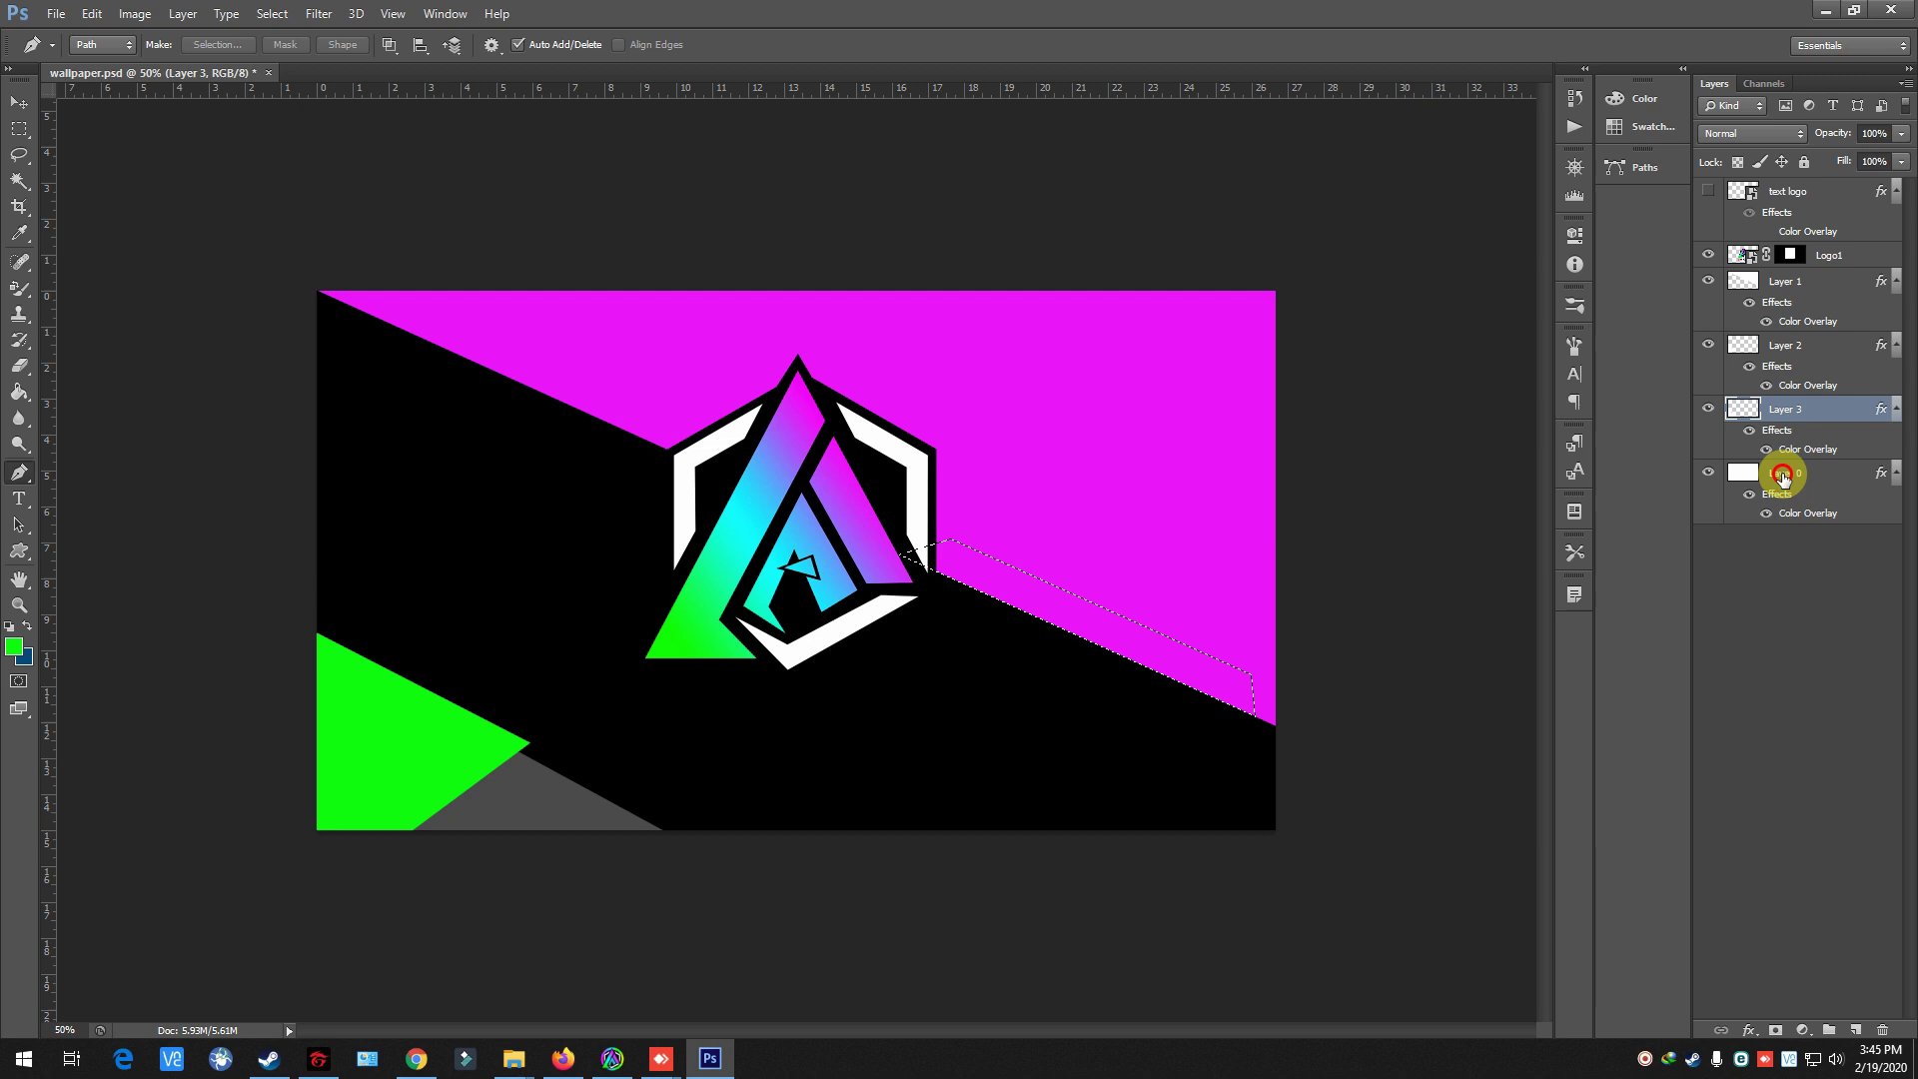
click(1783, 478)
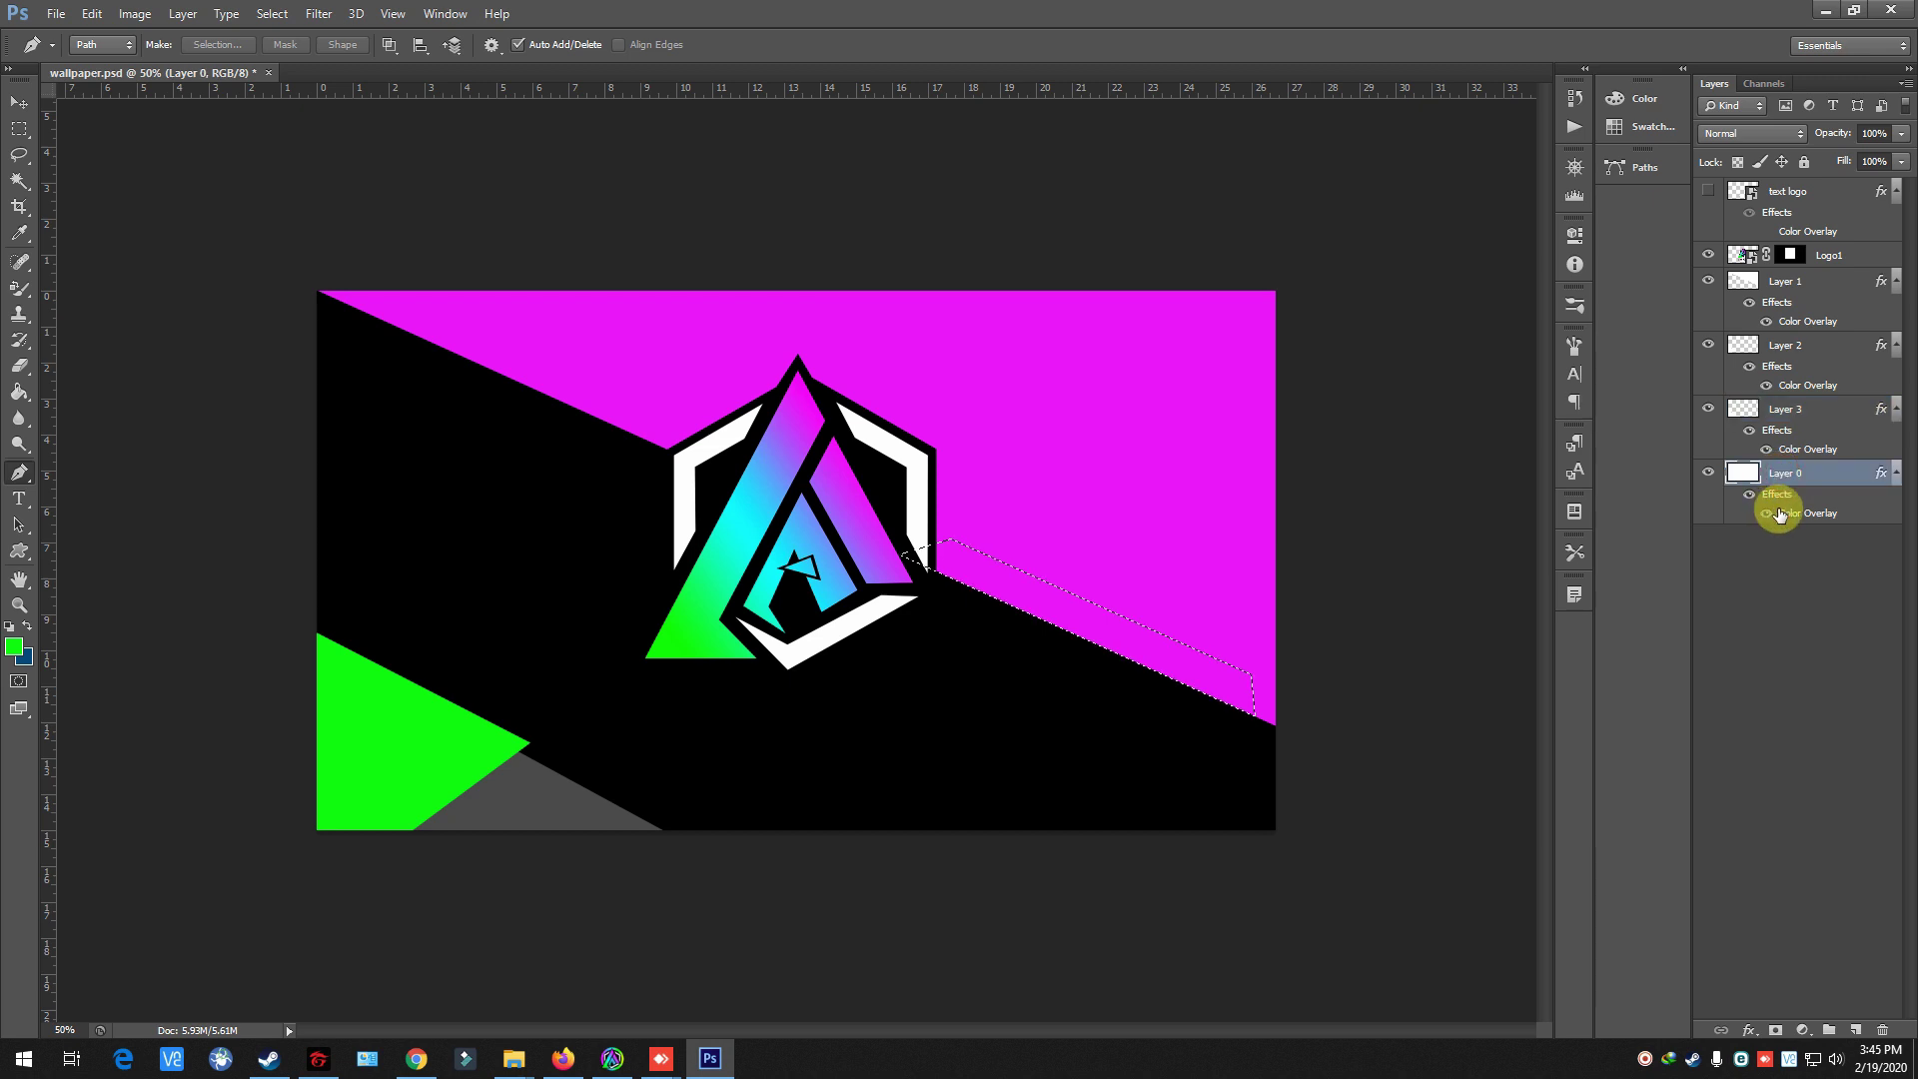
key(ctrl+j)
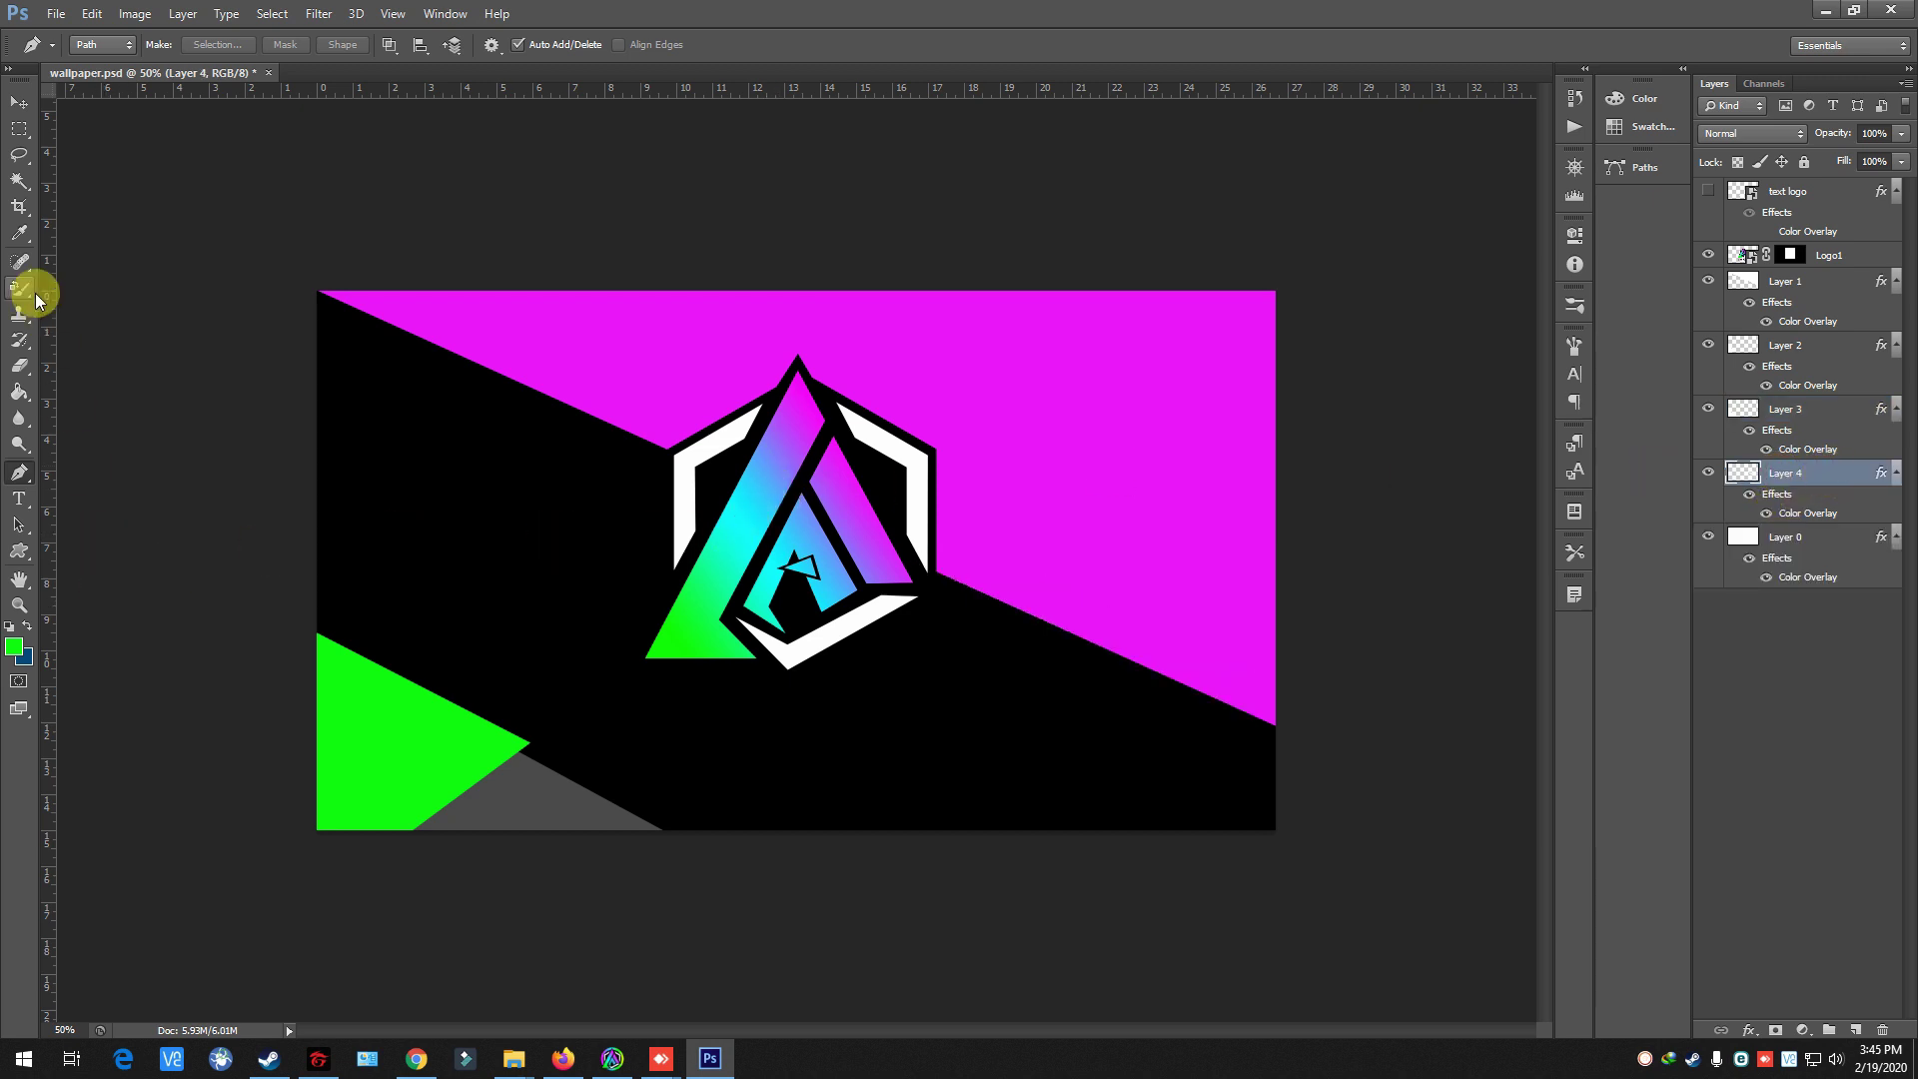
click(27, 287)
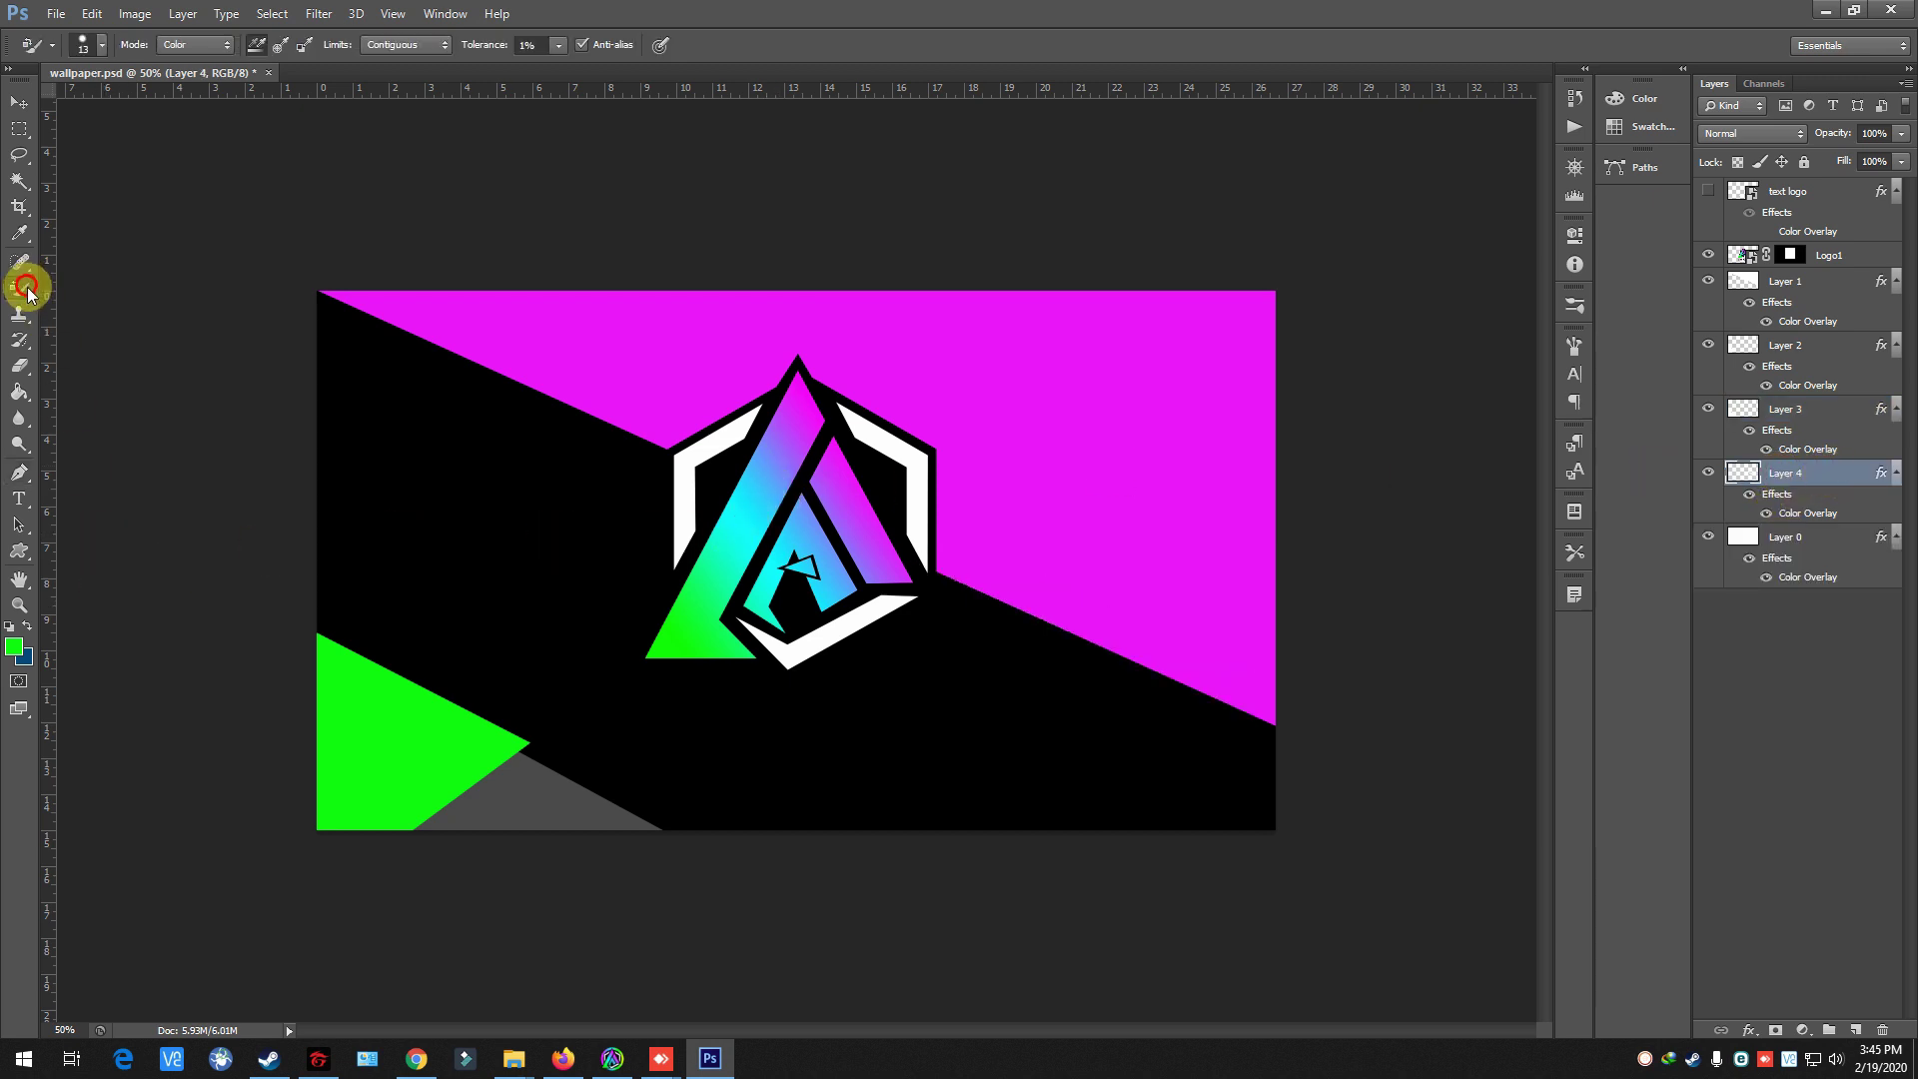
click(8, 647)
key(Return)
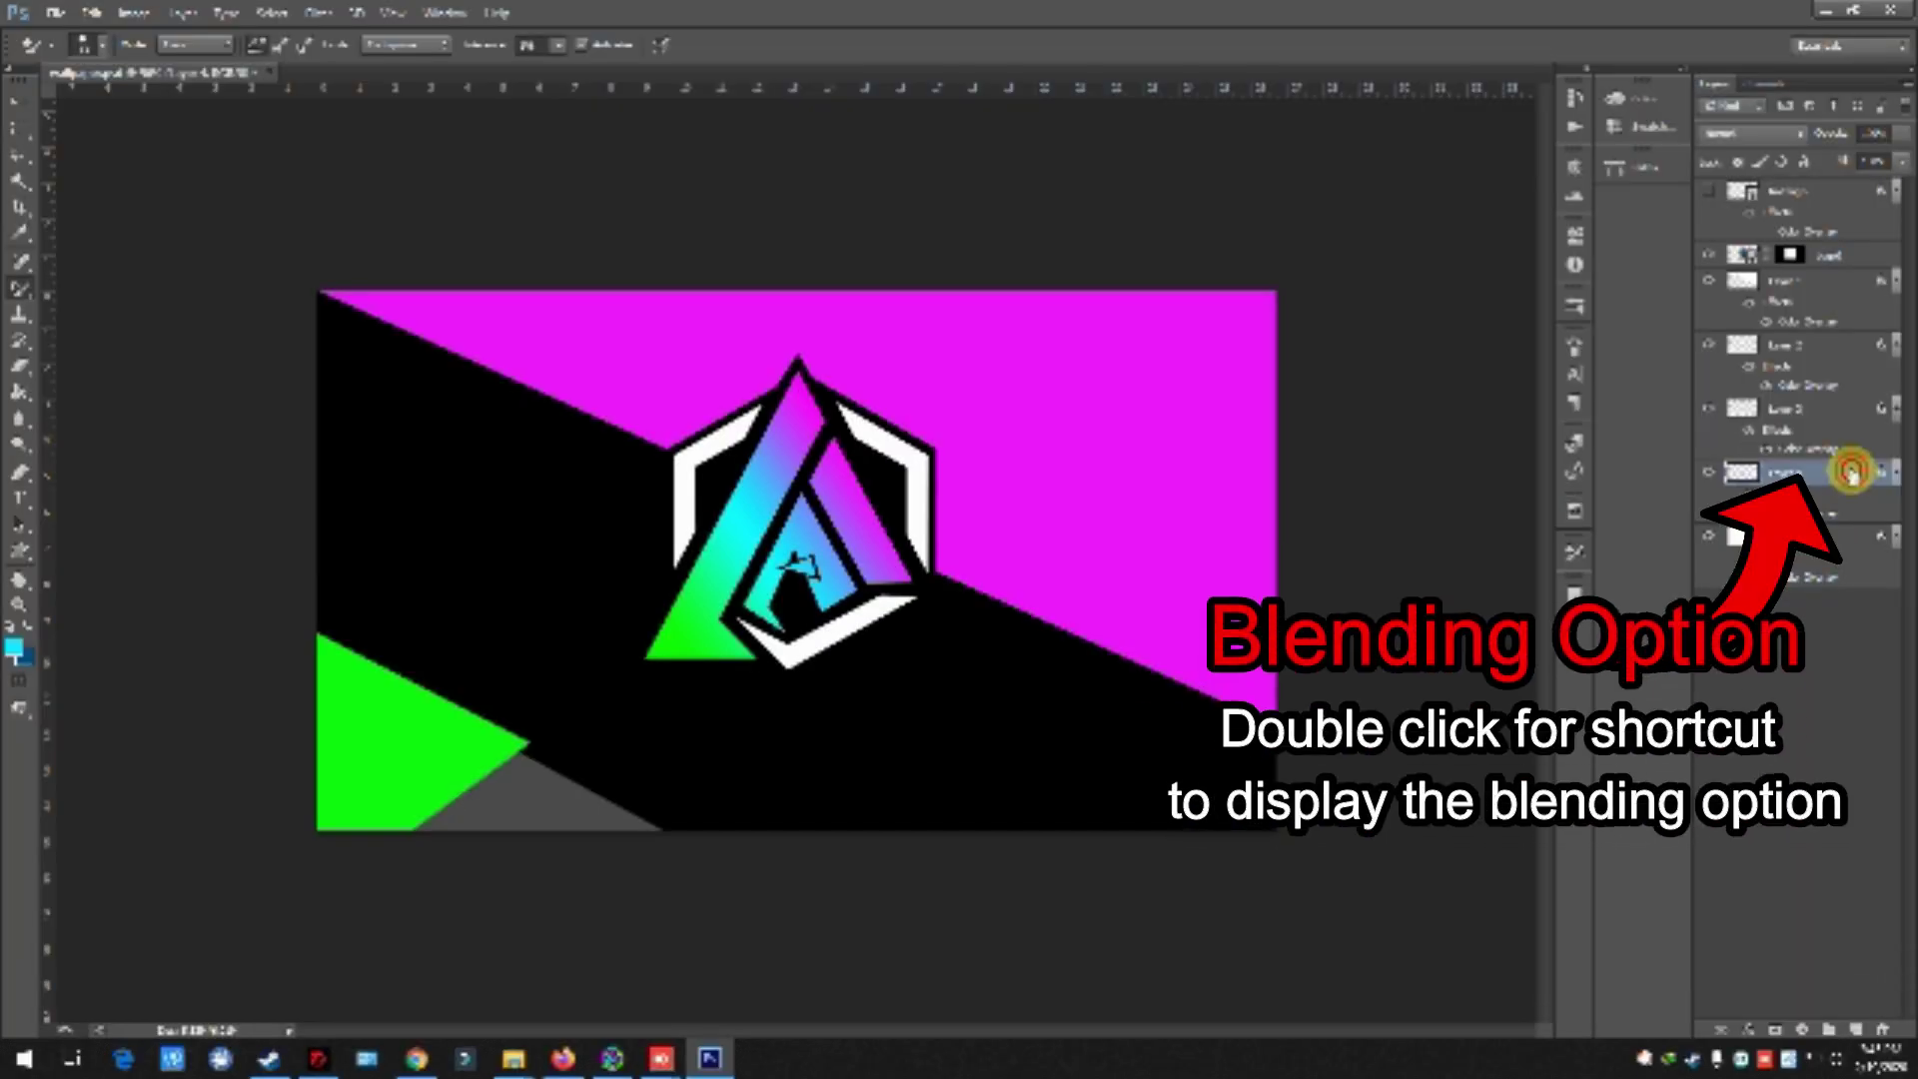
- Give Layer 4 a cyan Color Overlay and move it above the other layers
double_click(1851, 472)
click(1158, 698)
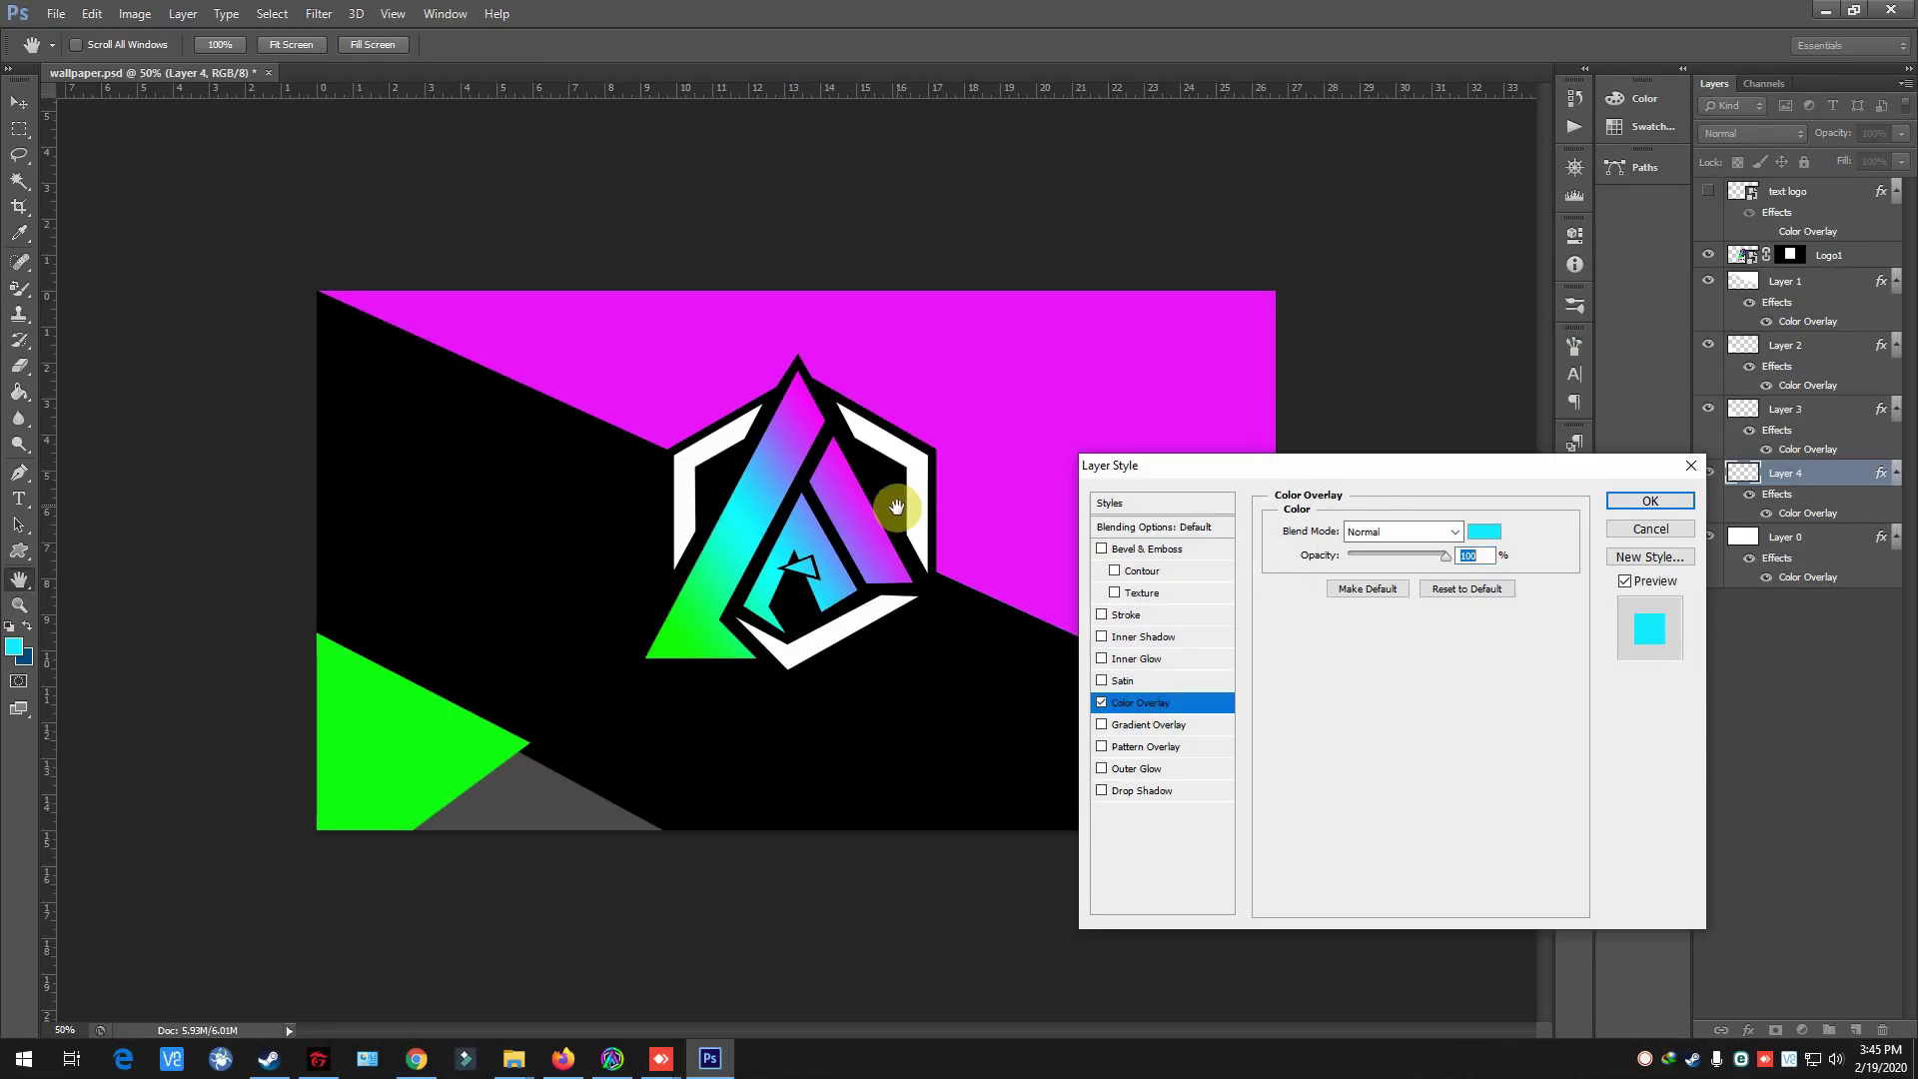
click(1652, 496)
drag(1778, 471, 1729, 291)
- Rasterize the stripe's style and stretch it along the magenta edge
key(ctrl+t)
right_click(1813, 281)
click(1652, 442)
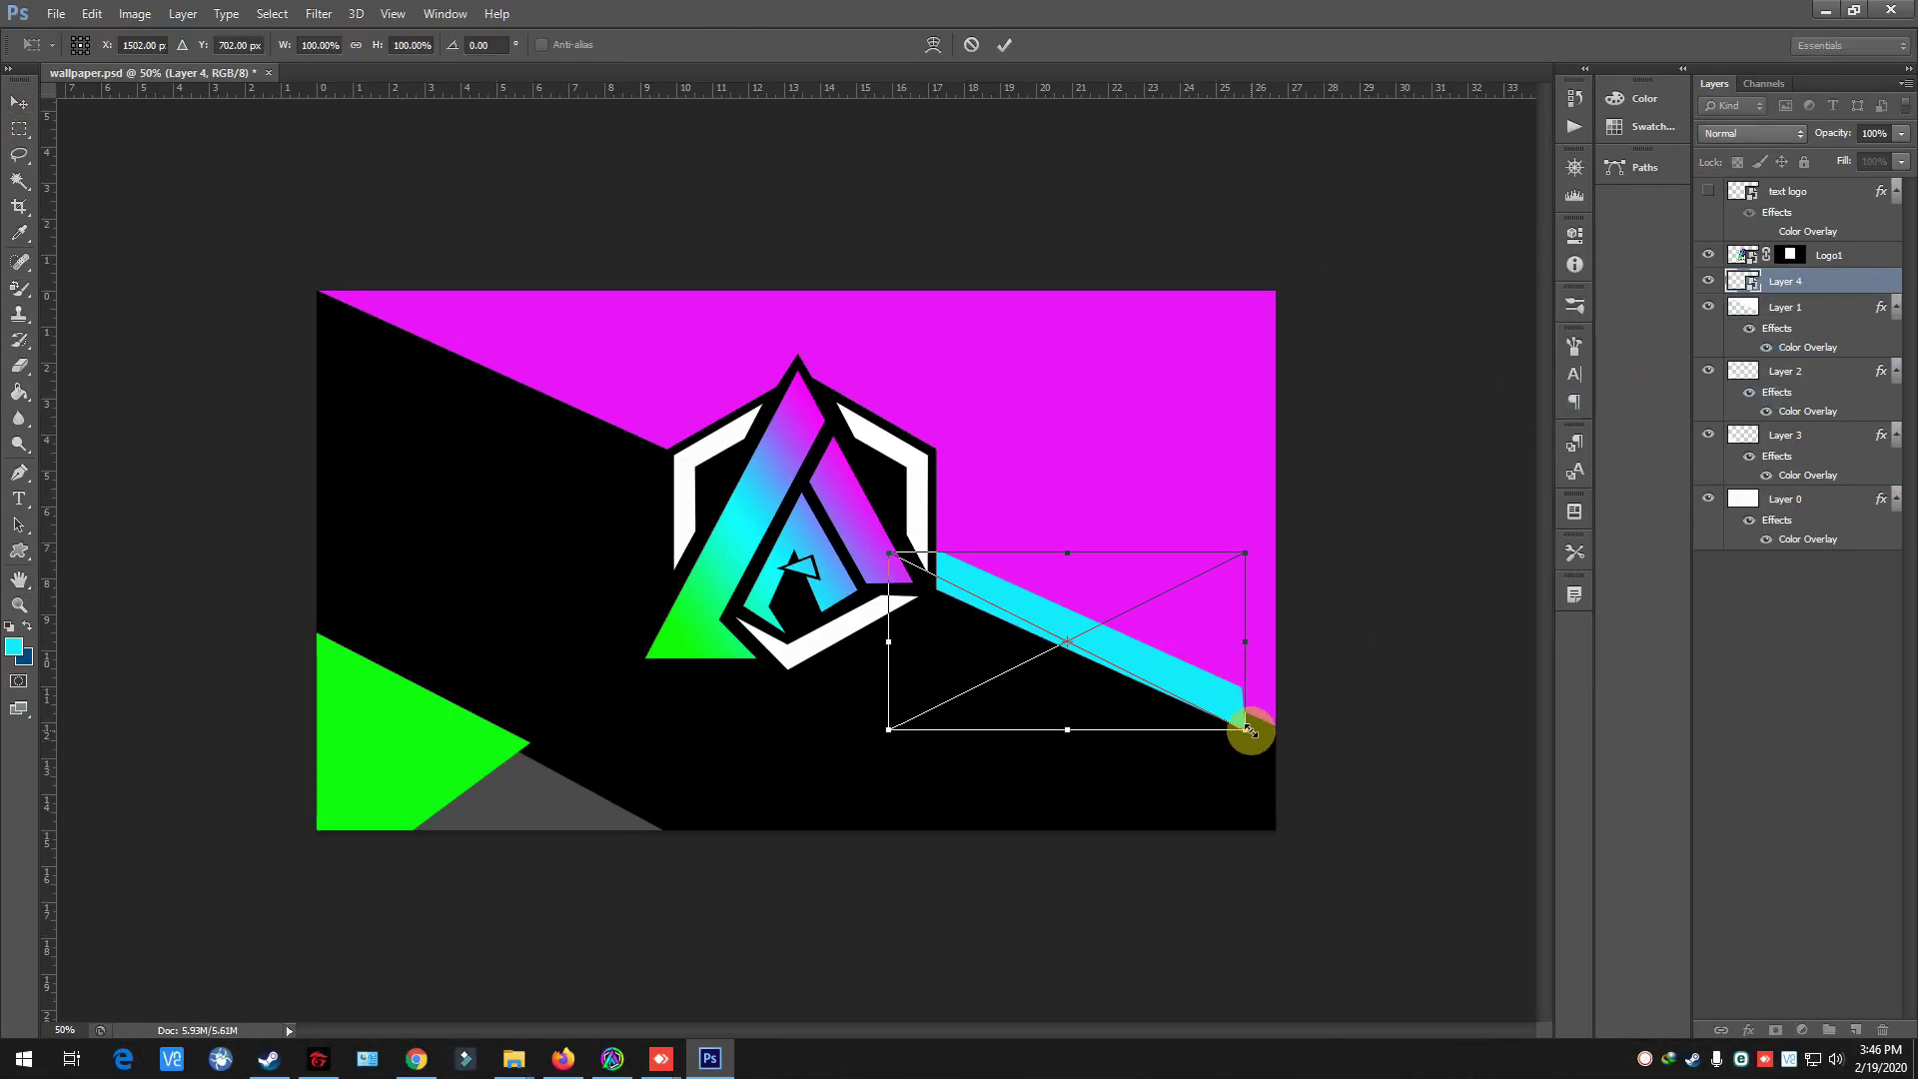
mouse_move(1245, 729)
mouse_down()
mouse_move(1333, 762)
mouse_move(1126, 643)
mouse_move(1187, 689)
mouse_move(1161, 616)
mouse_move(1145, 640)
mouse_up()
key(Return)
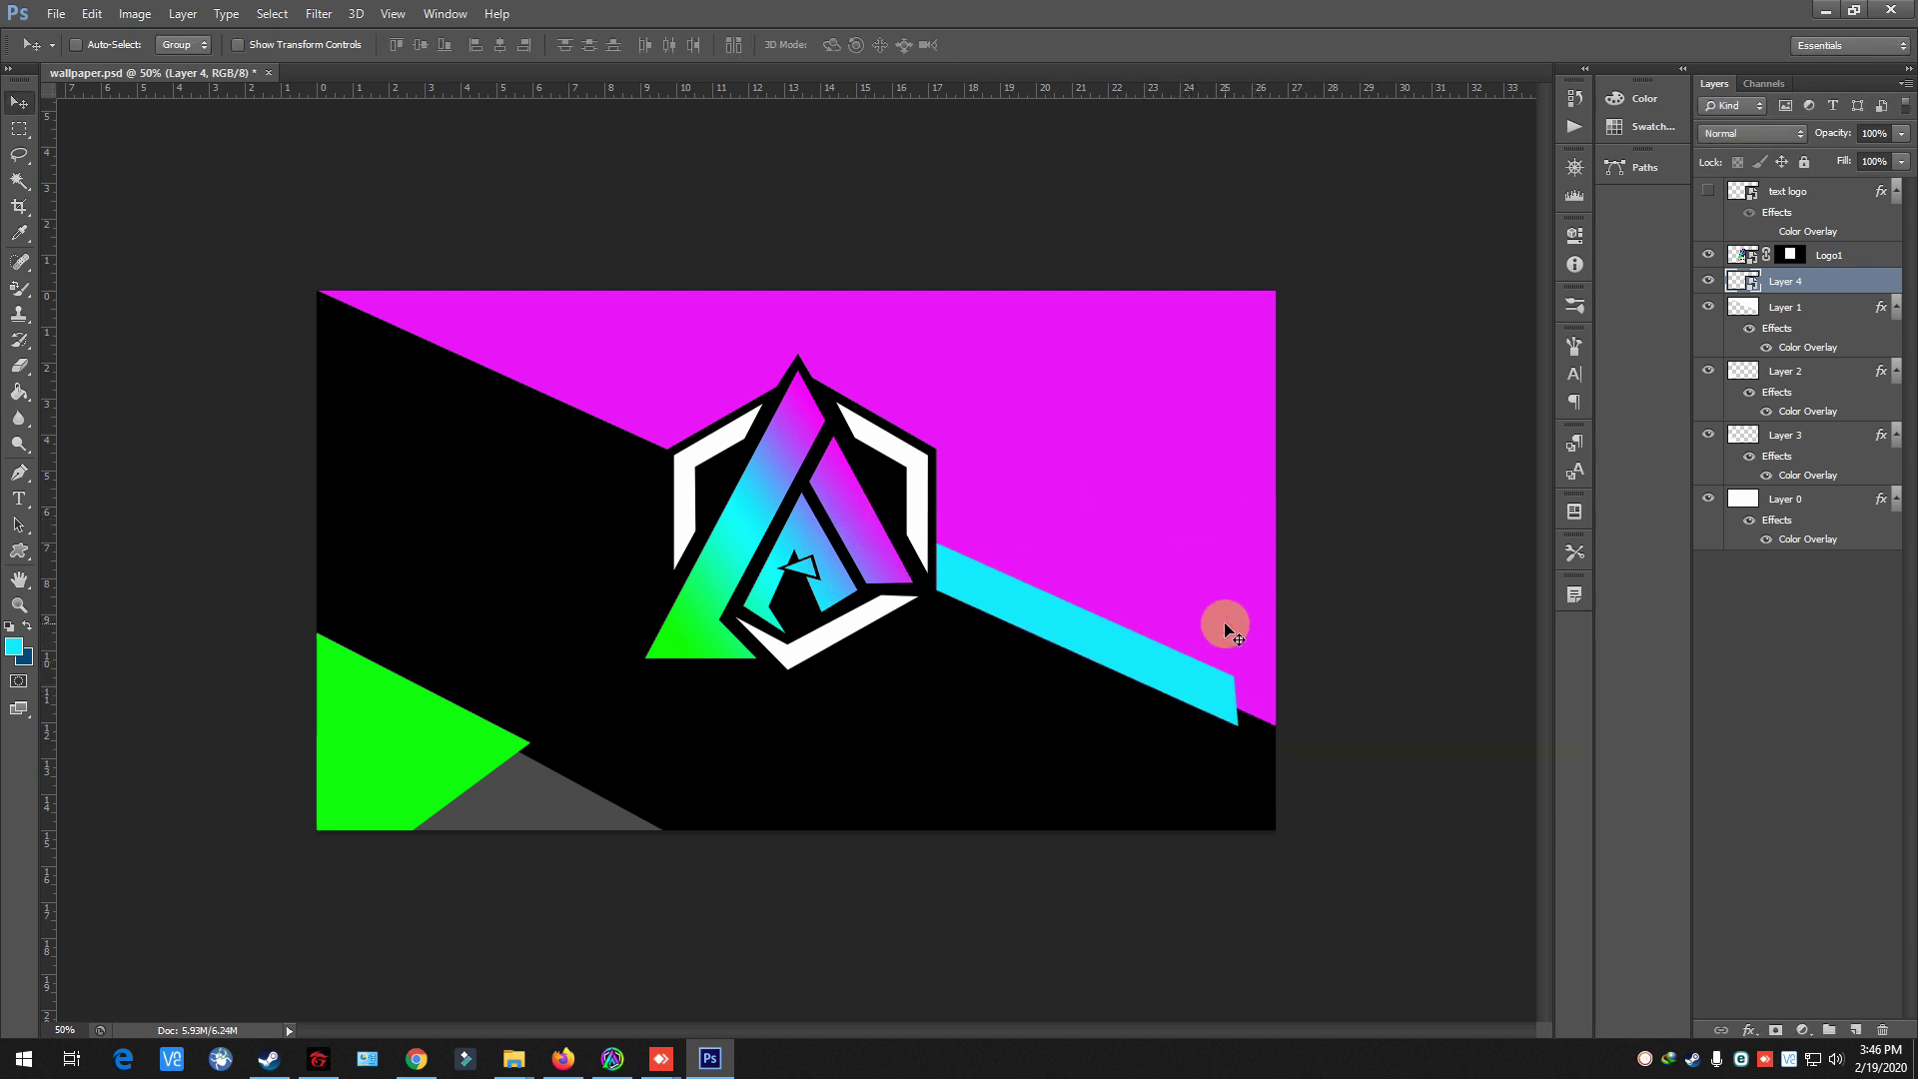
- Place stripe copies at top-left and lower-left, then drag in the PUBG soldier image
key(ctrl+j)
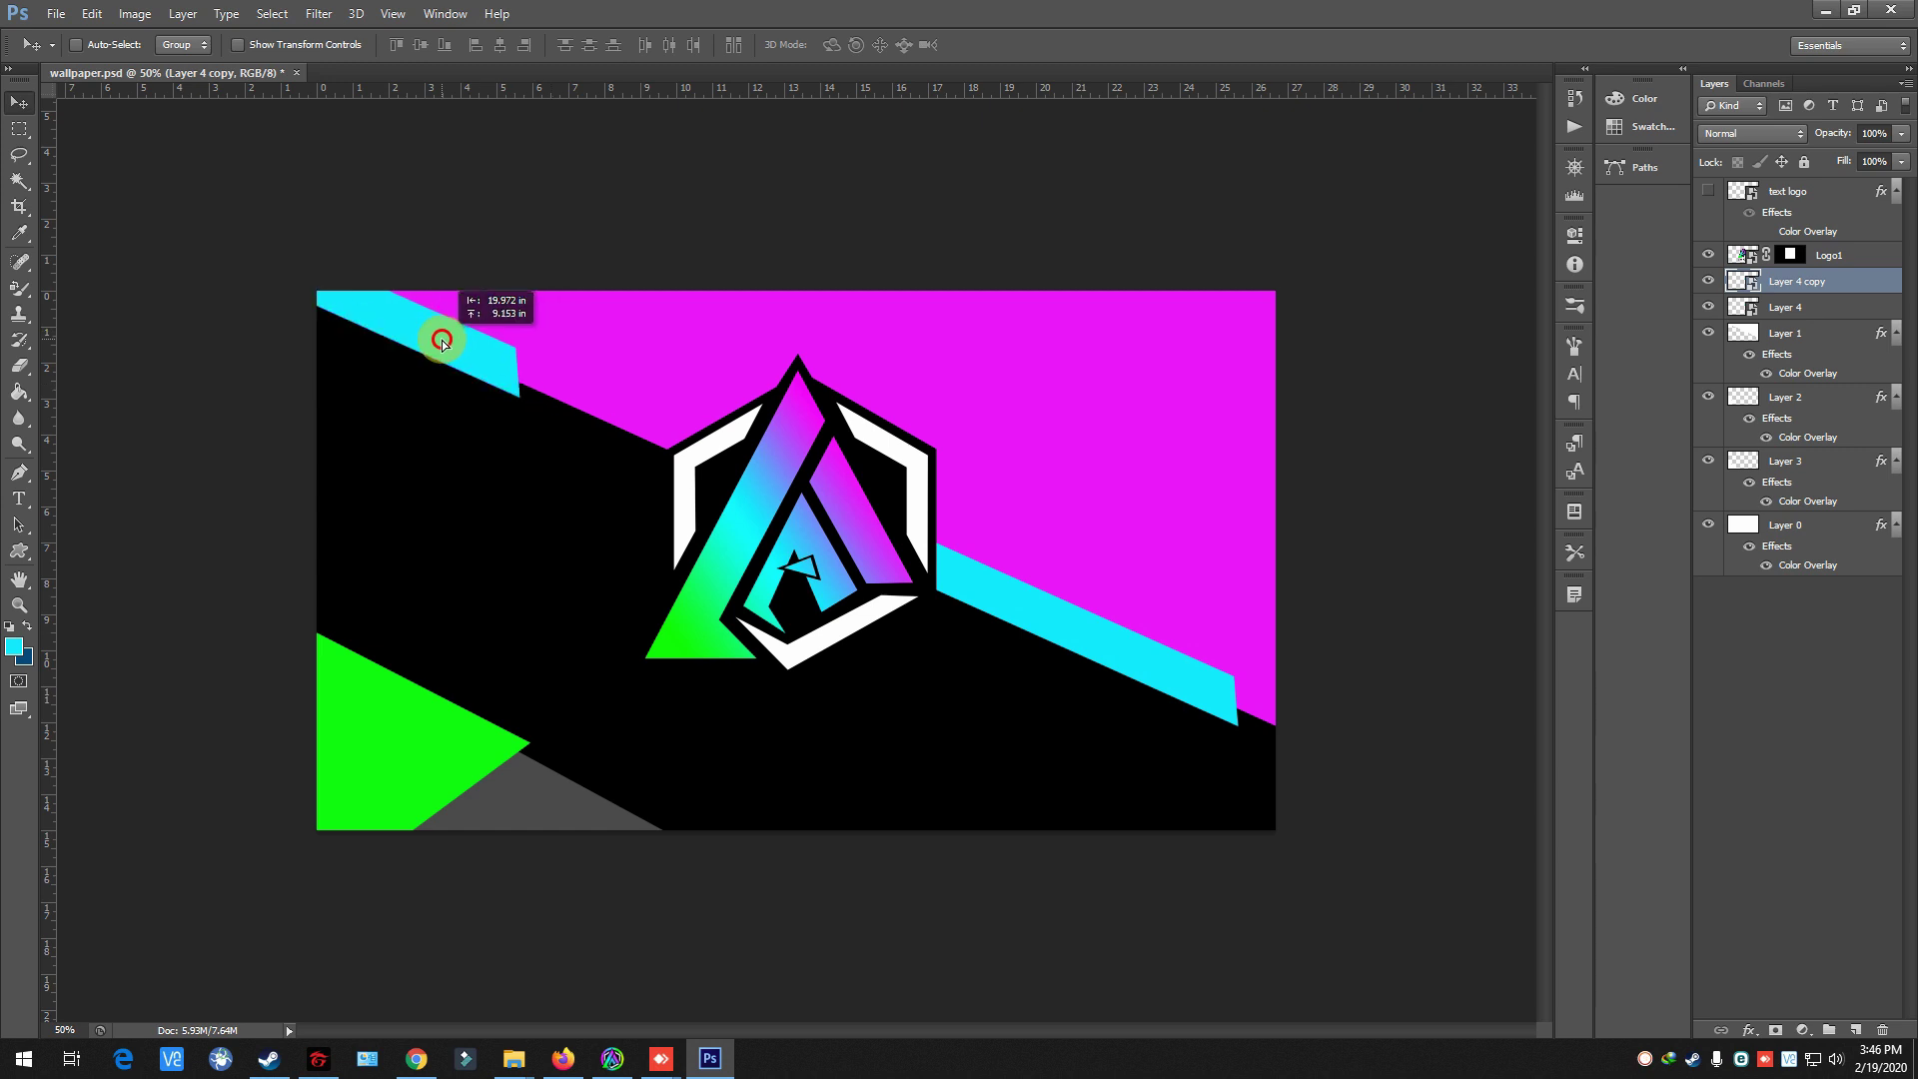
mouse_move(440, 330)
mouse_down()
mouse_move(460, 339)
mouse_move(497, 643)
mouse_up()
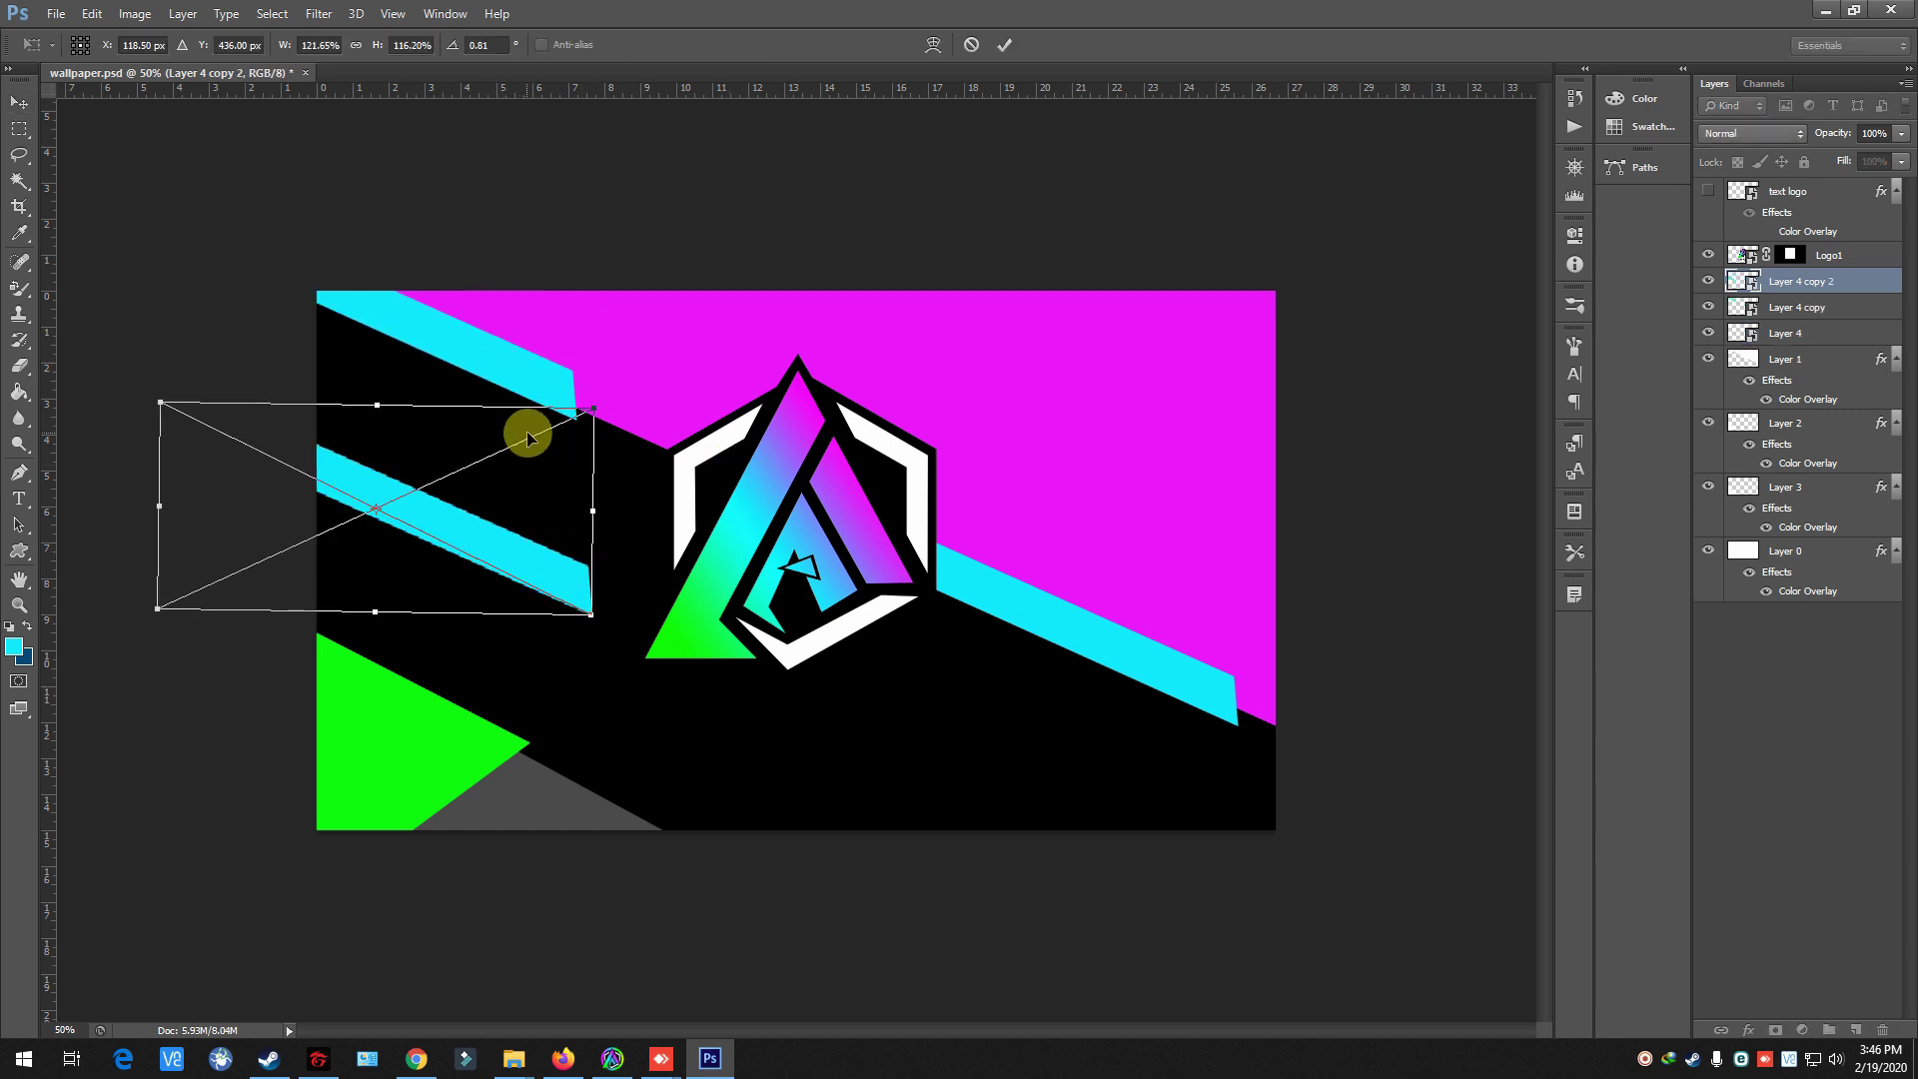
drag(718, 612, 483, 611)
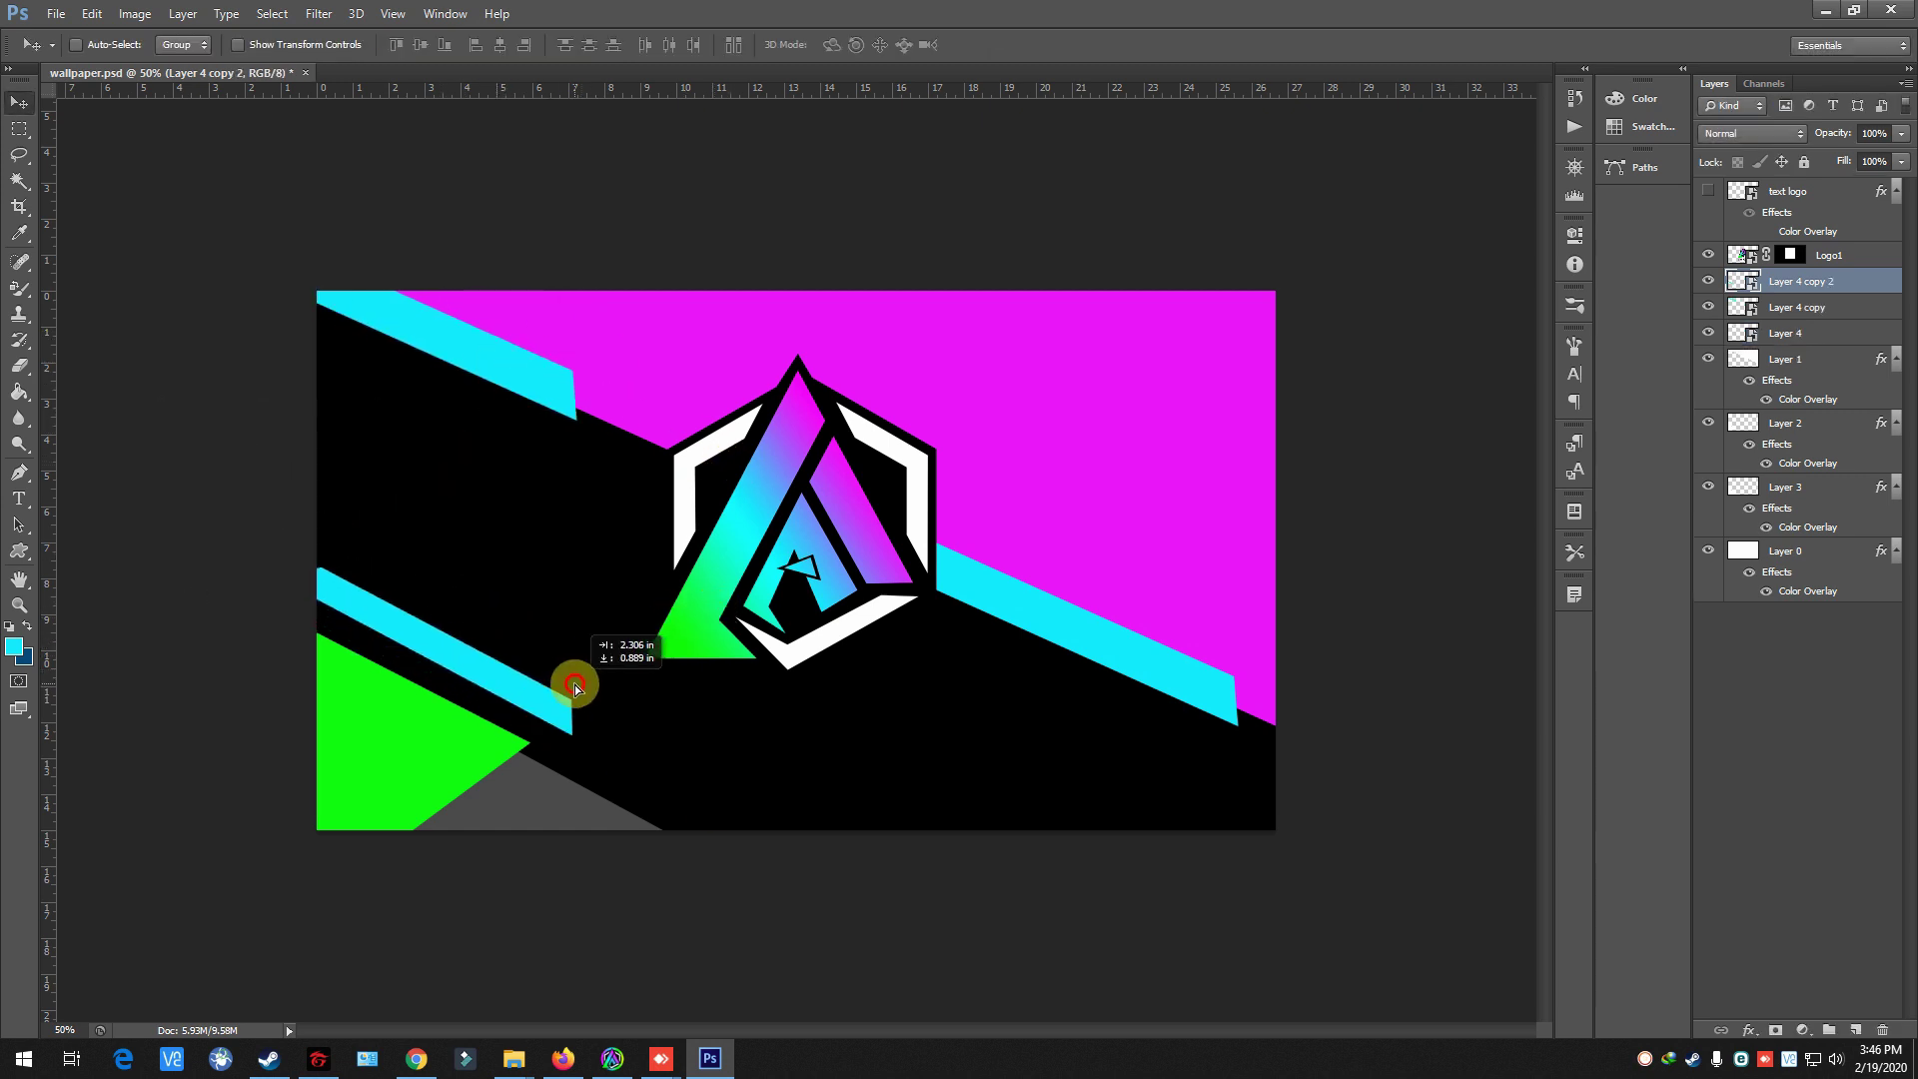
click(471, 965)
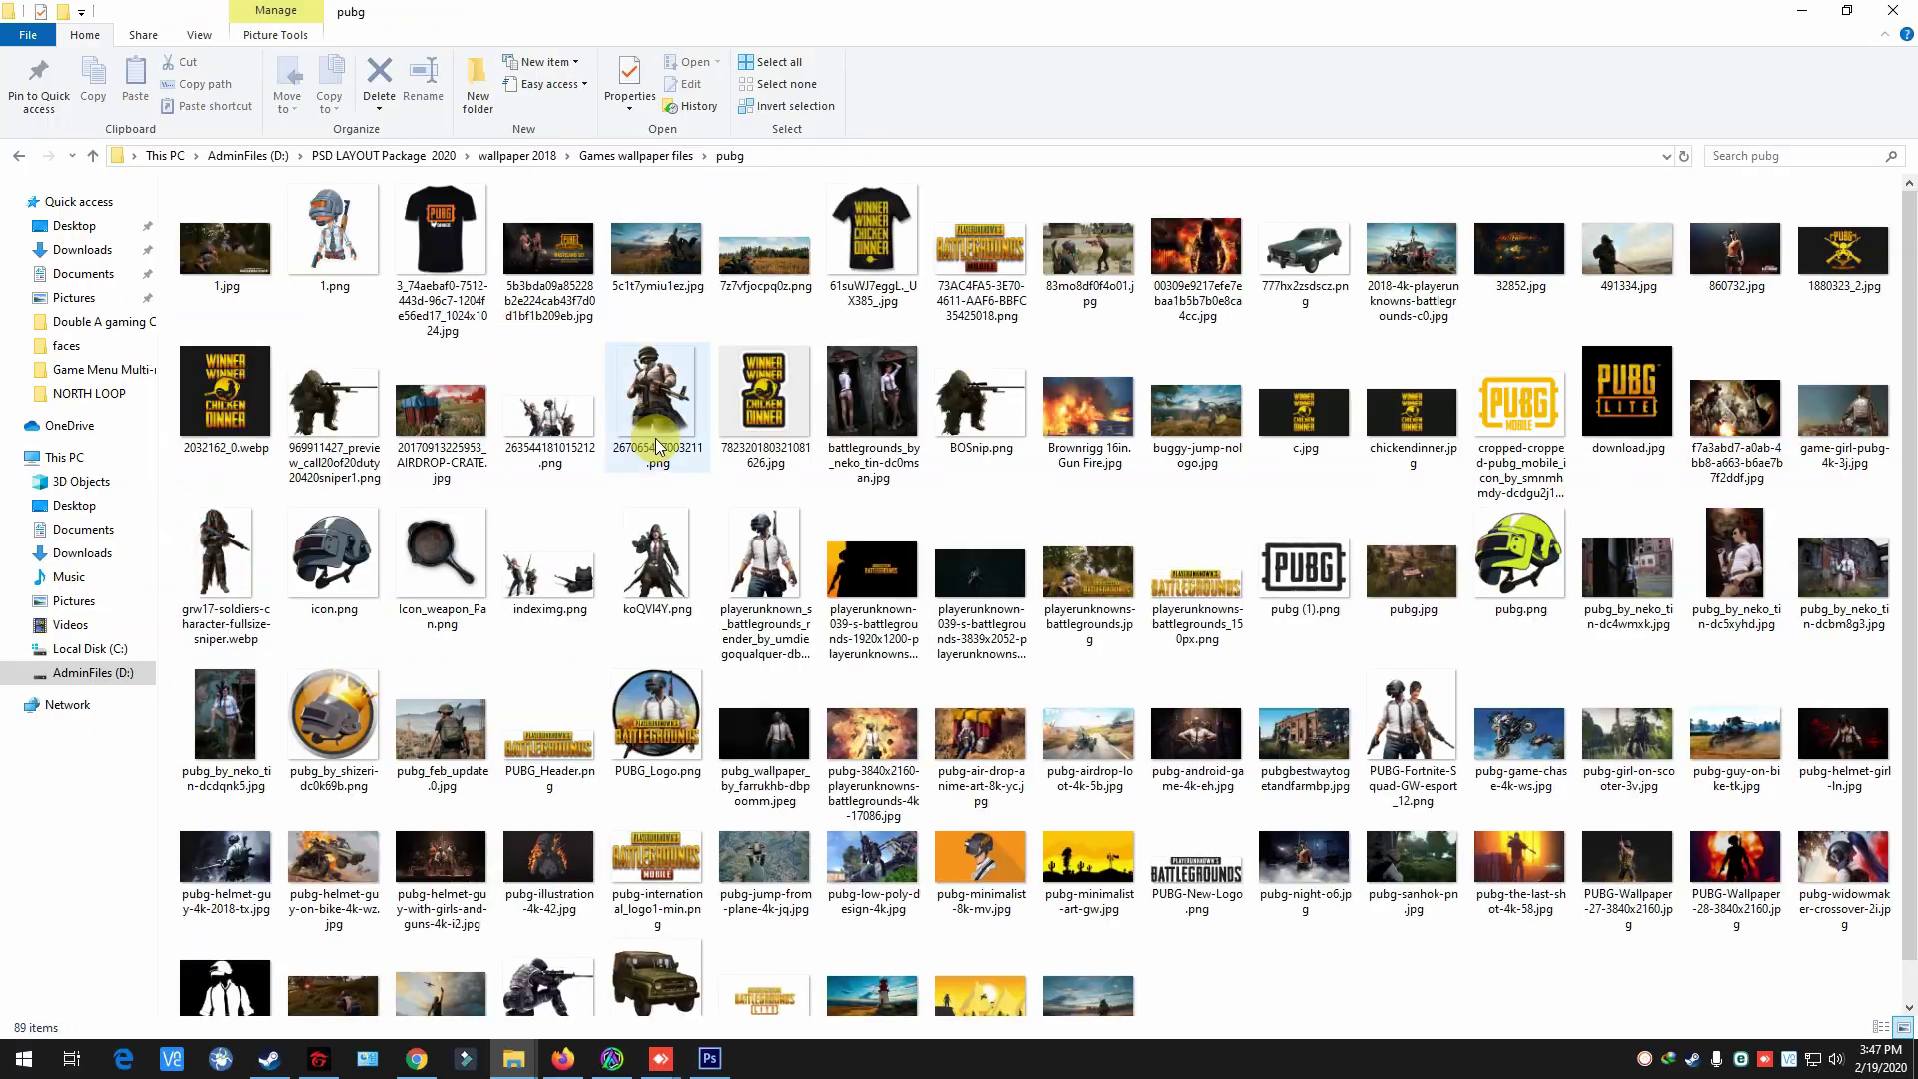
mouse_move(676, 465)
mouse_down()
mouse_move(728, 1068)
mouse_move(950, 591)
mouse_move(554, 591)
mouse_up()
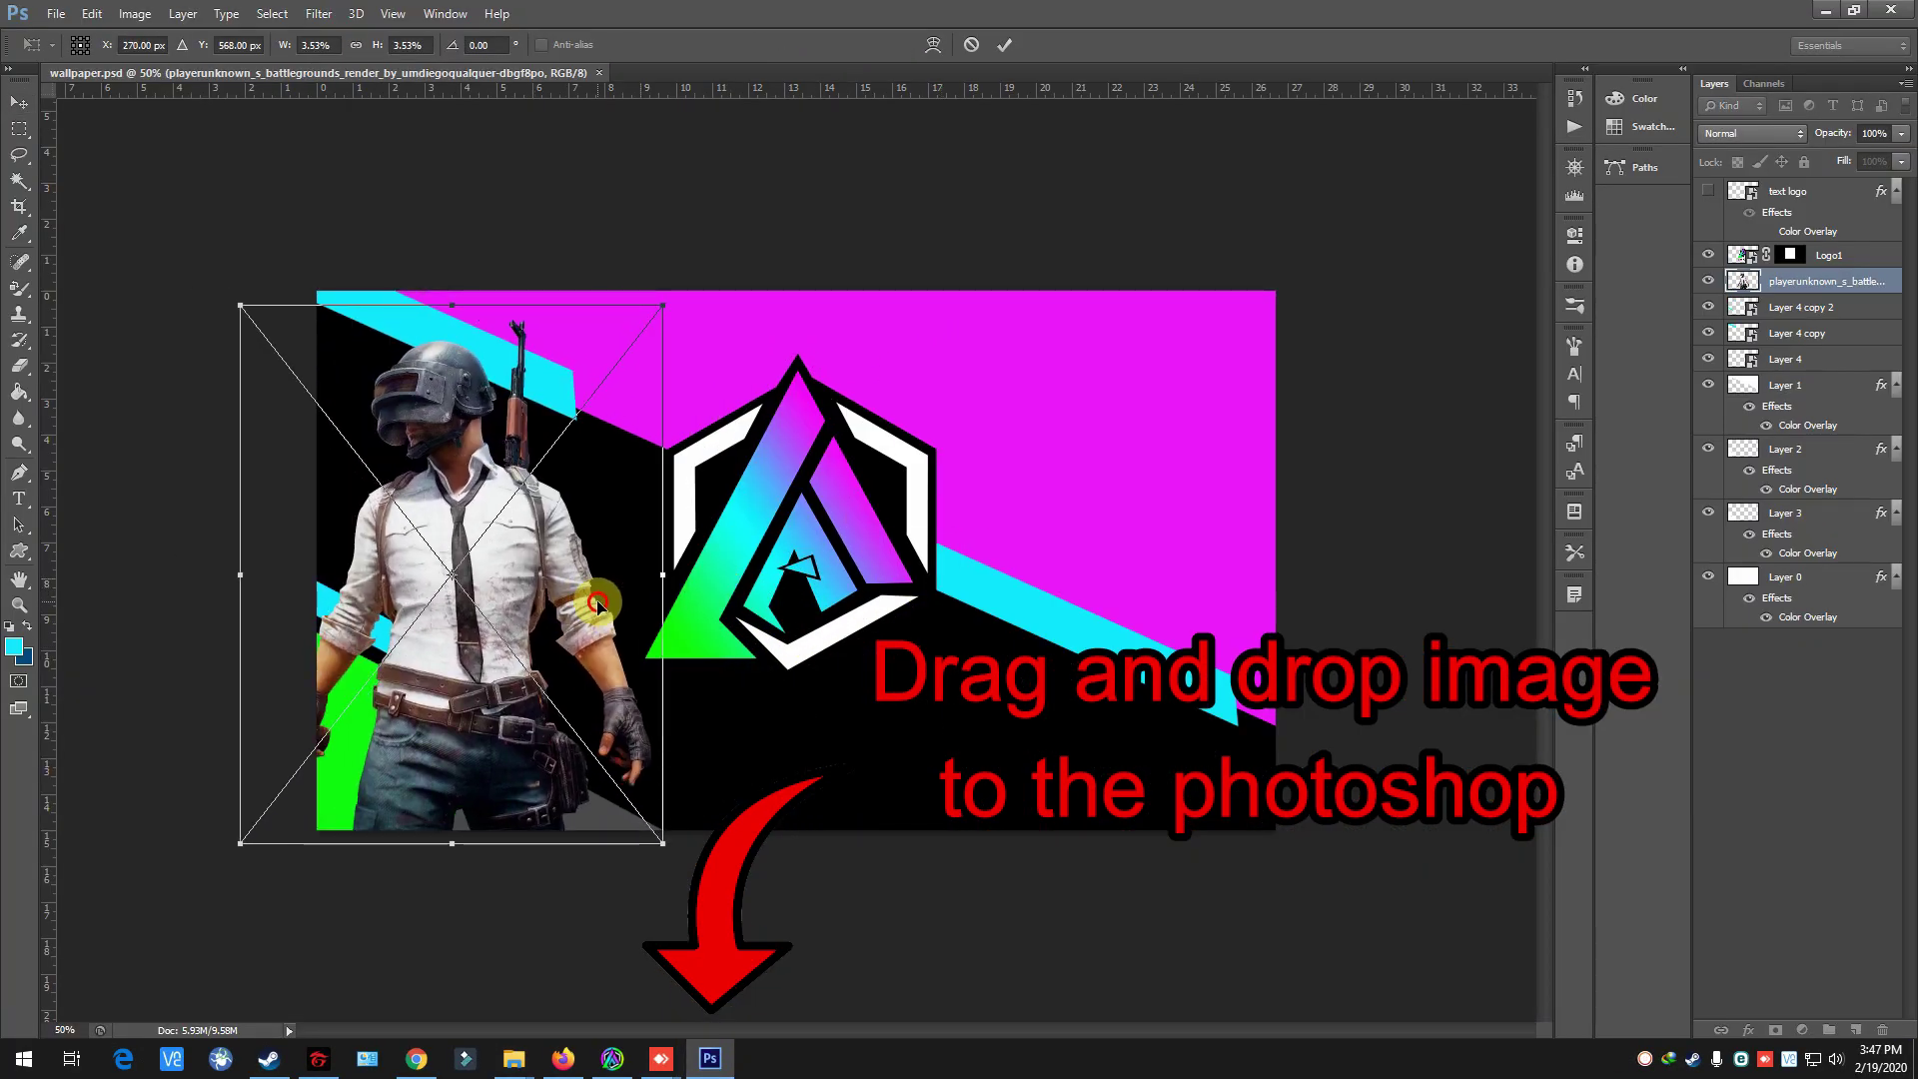
- Commit the soldier image and move the DOUBLE A text logo below the logo
key(Return)
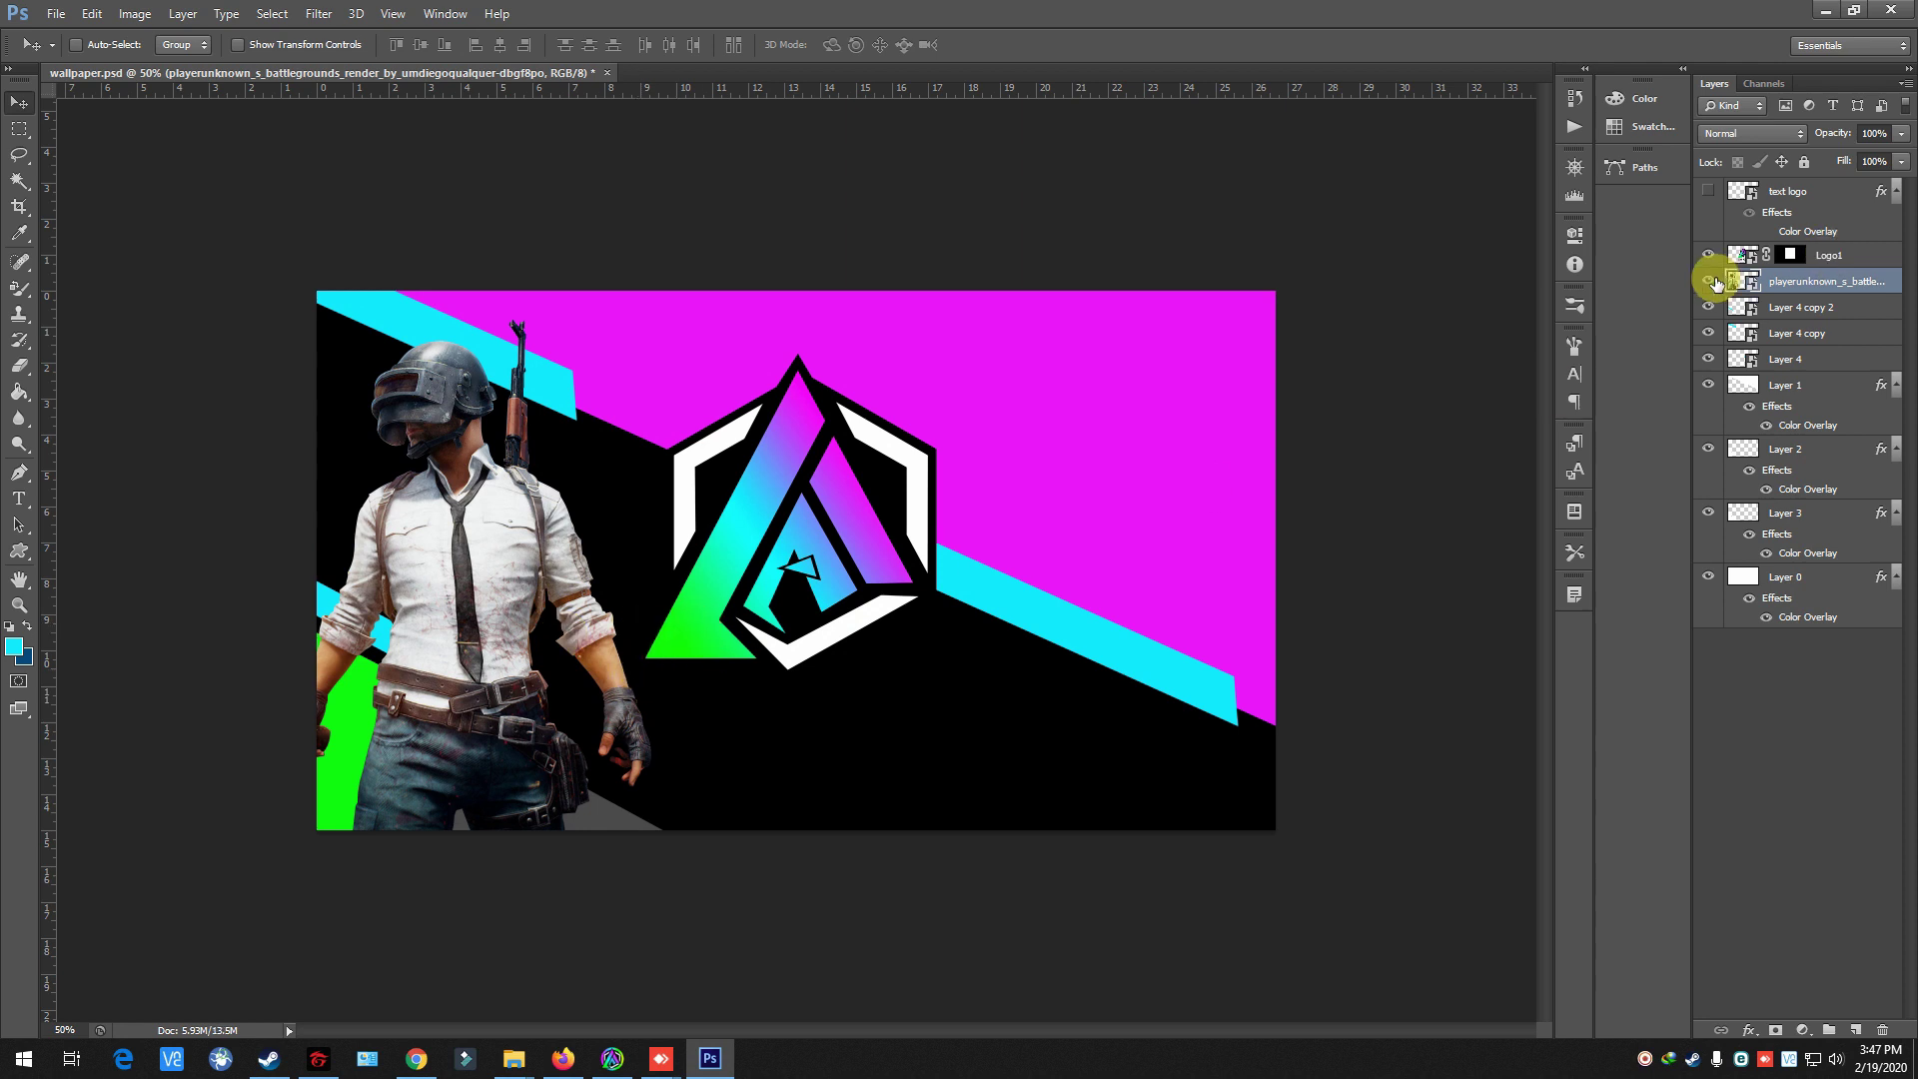
click(1708, 190)
click(1787, 191)
drag(998, 699, 1049, 557)
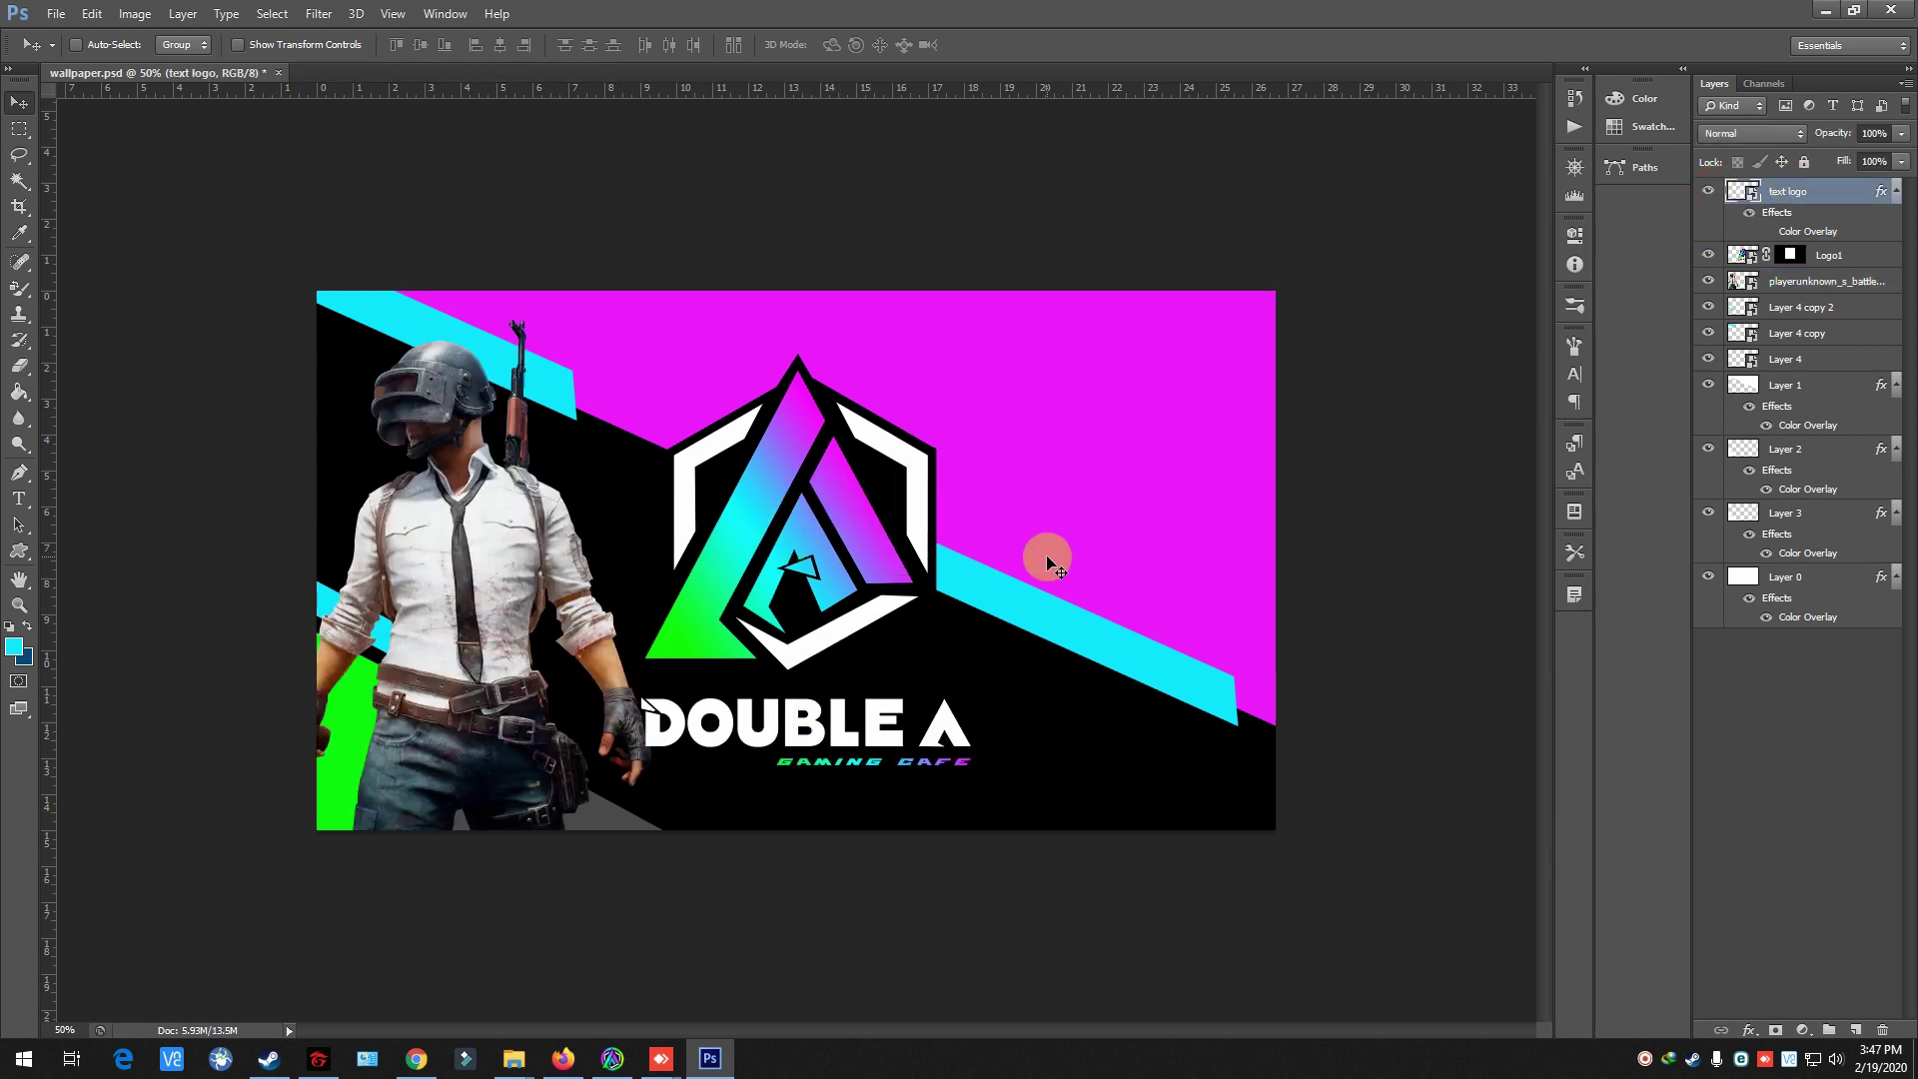
- Group the layers, name one group 'Bottom' with a colour tag, and move it above the soldier
click(1788, 307)
shift+click(1797, 448)
key(ctrl+g)
click(1788, 332)
key(ctrl+g)
double_click(1793, 329)
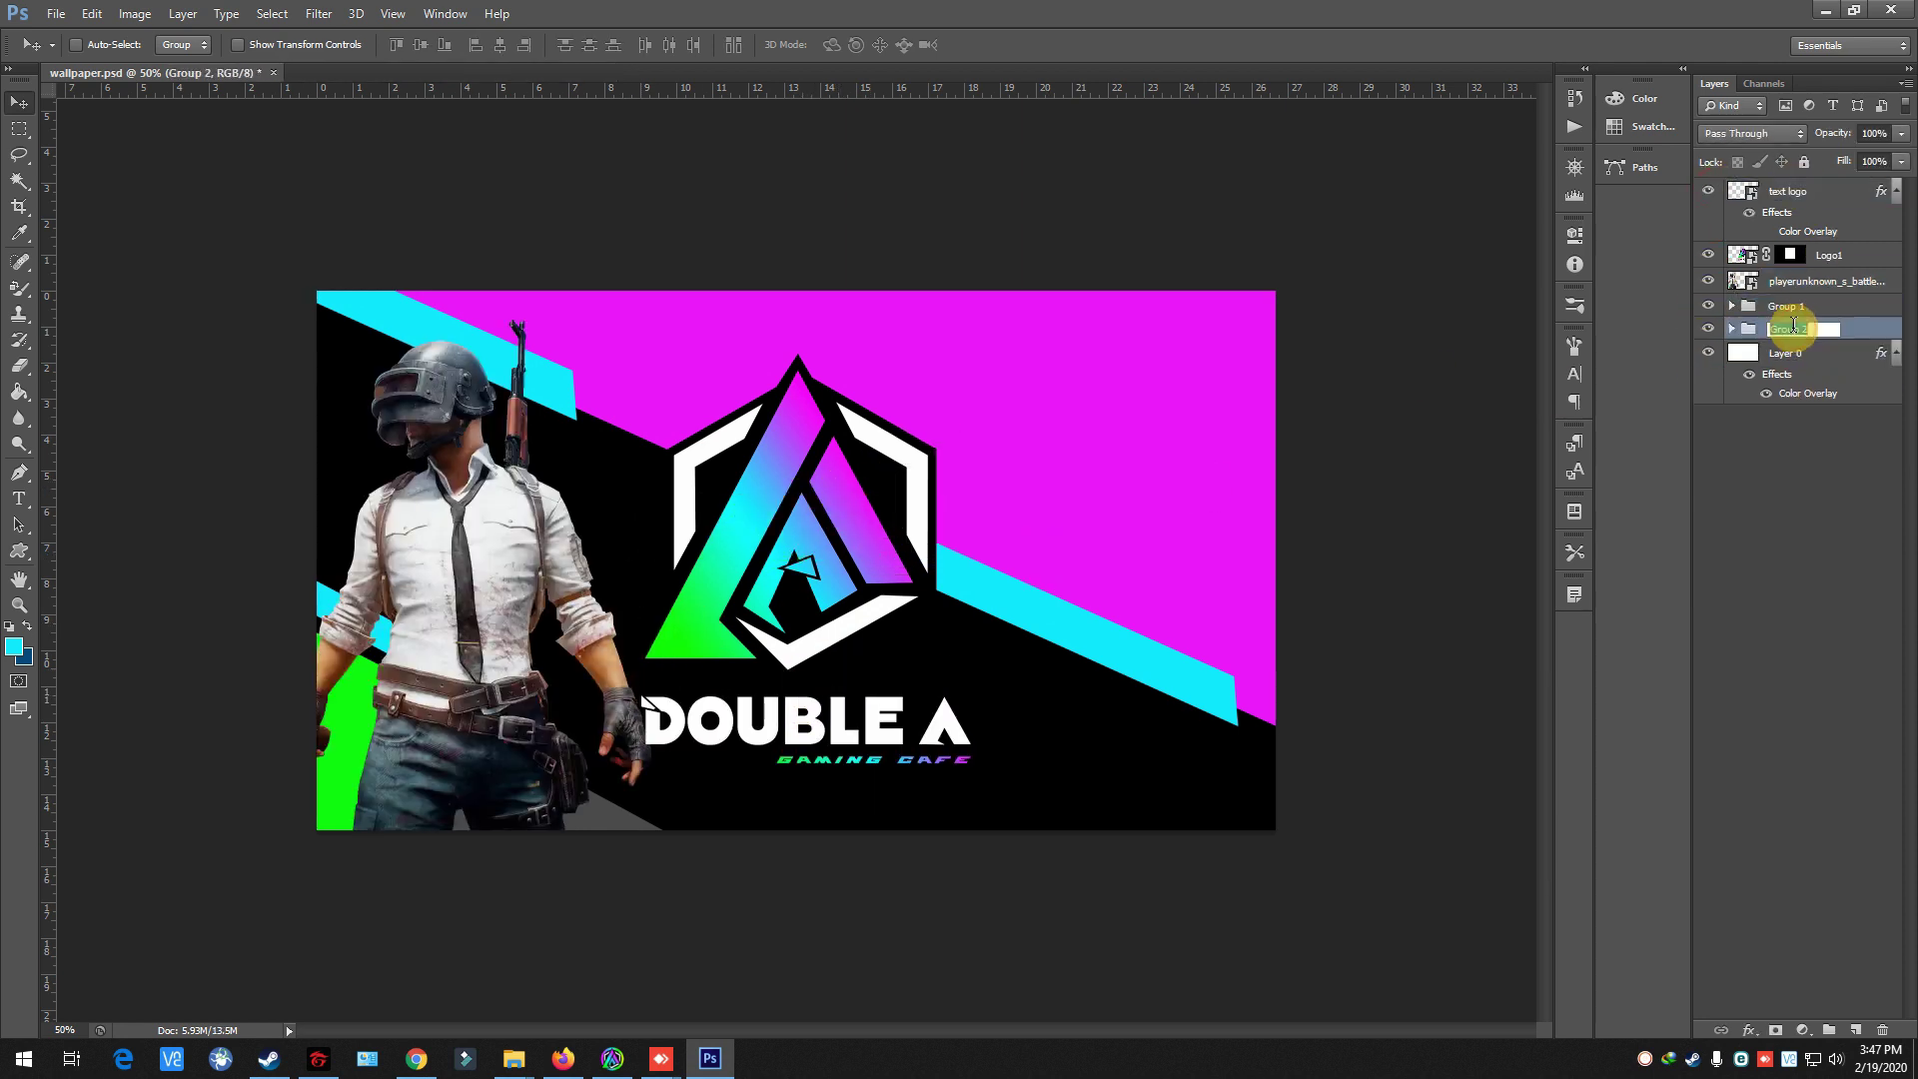
text(Bottom)
key(Return)
right_click(1788, 329)
click(1718, 789)
text(Top)
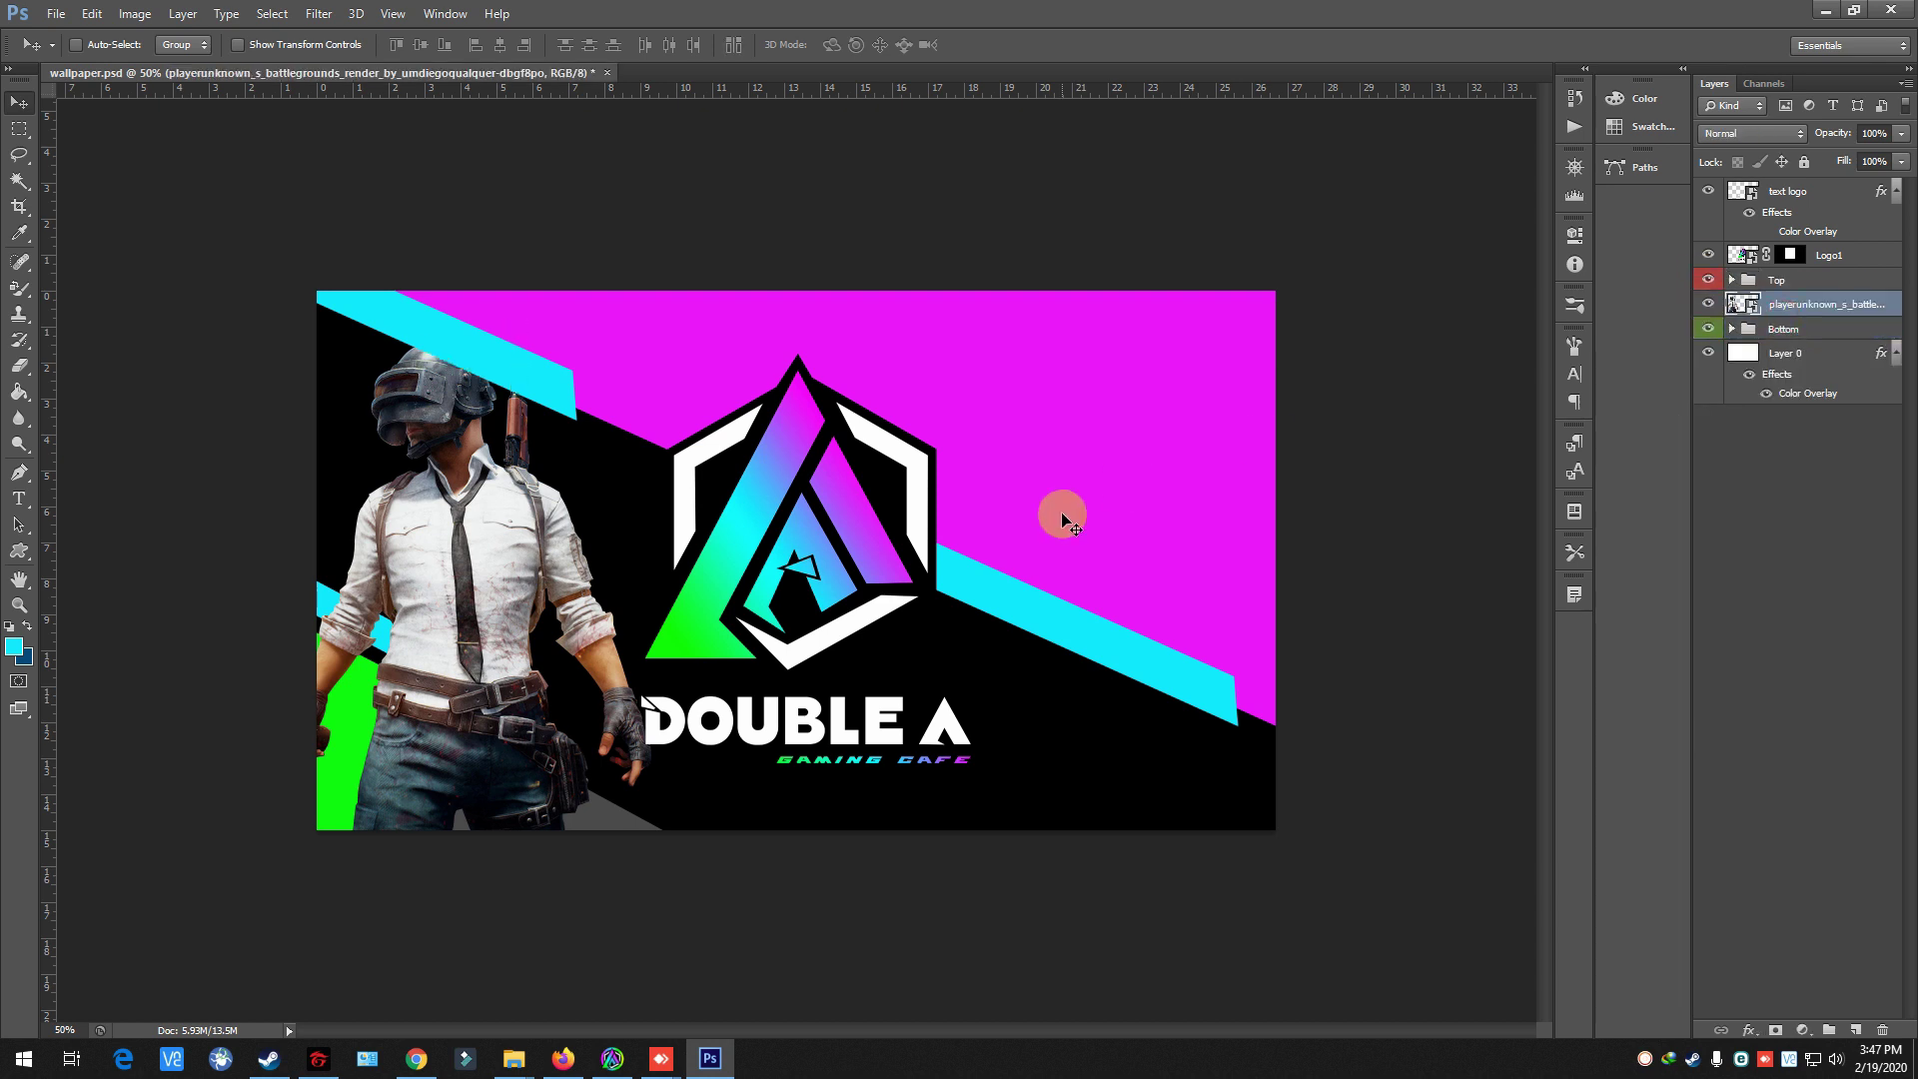
mouse_move(1782, 329)
mouse_down()
mouse_move(1783, 276)
mouse_move(1783, 340)
mouse_up()
- Shrink the soldier image and position it on the left
key(ctrl+t)
drag(654, 832, 540, 629)
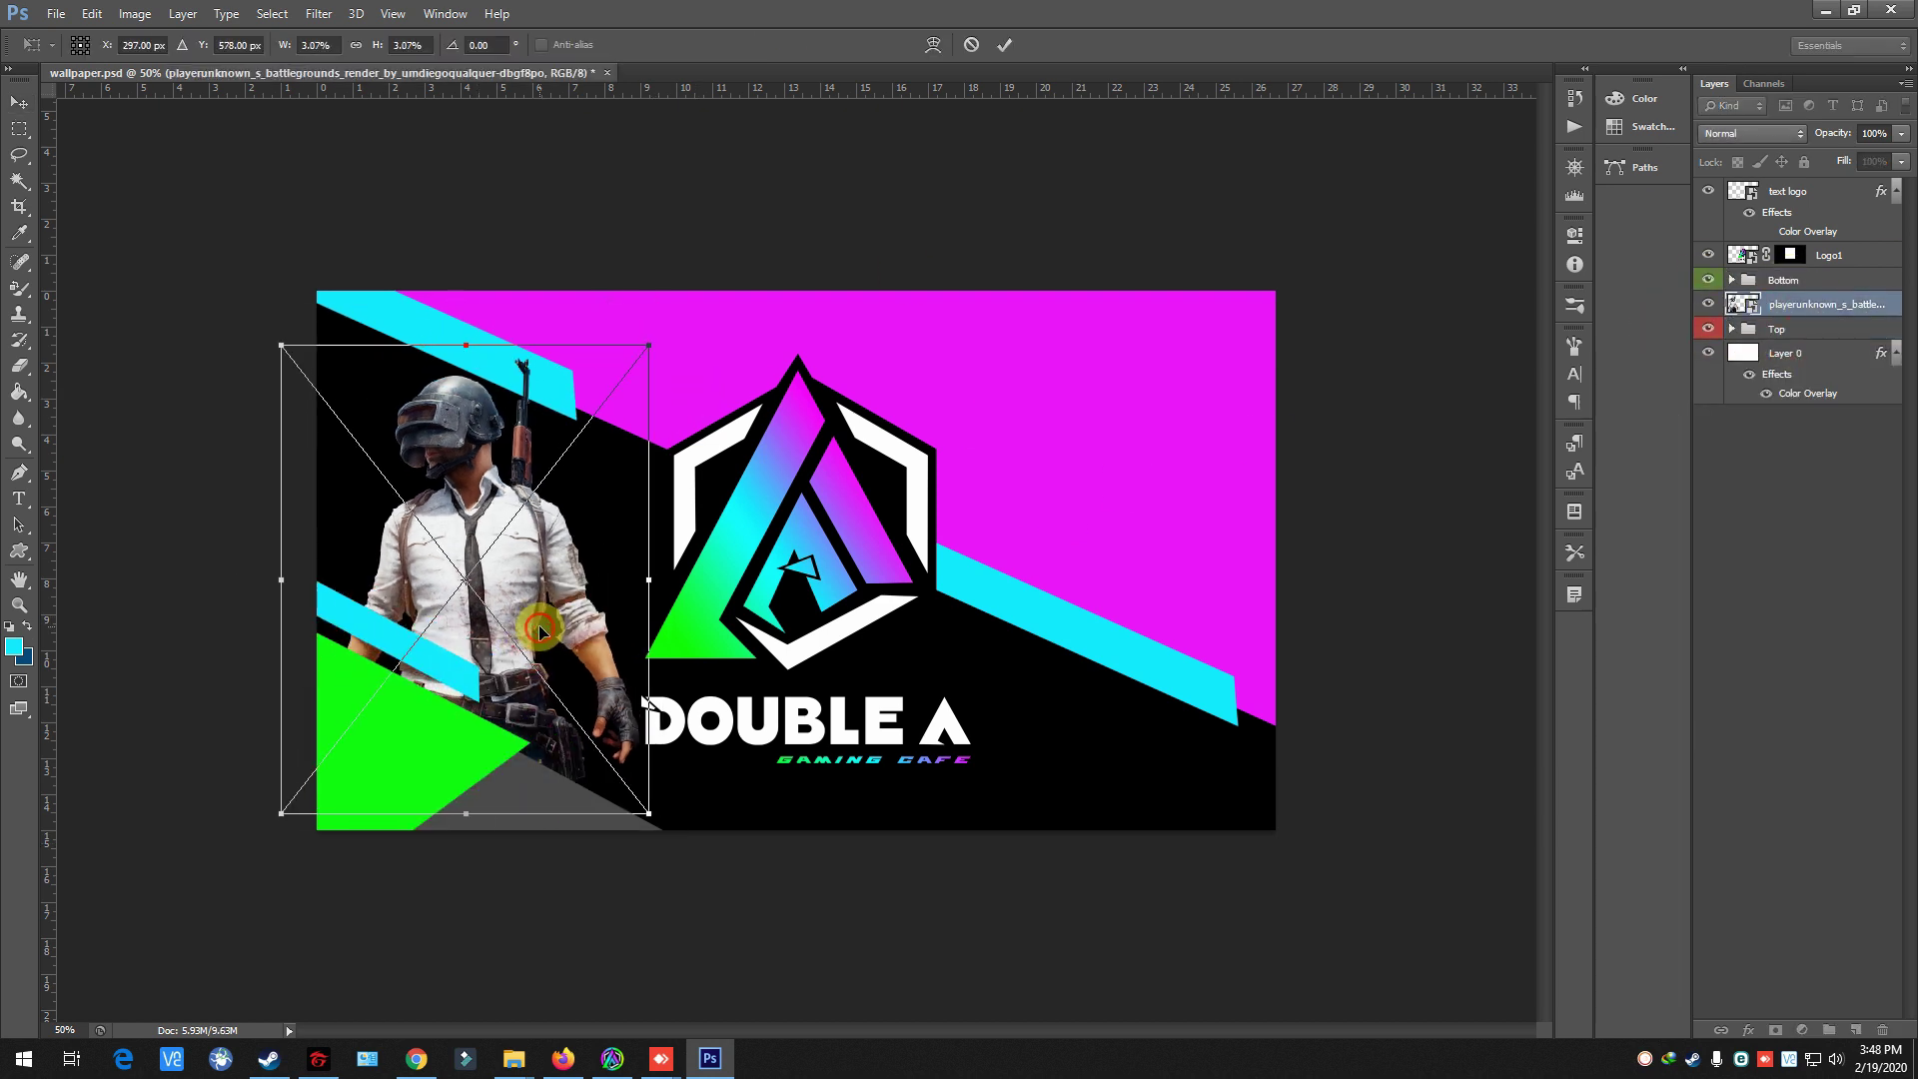
double_click(540, 630)
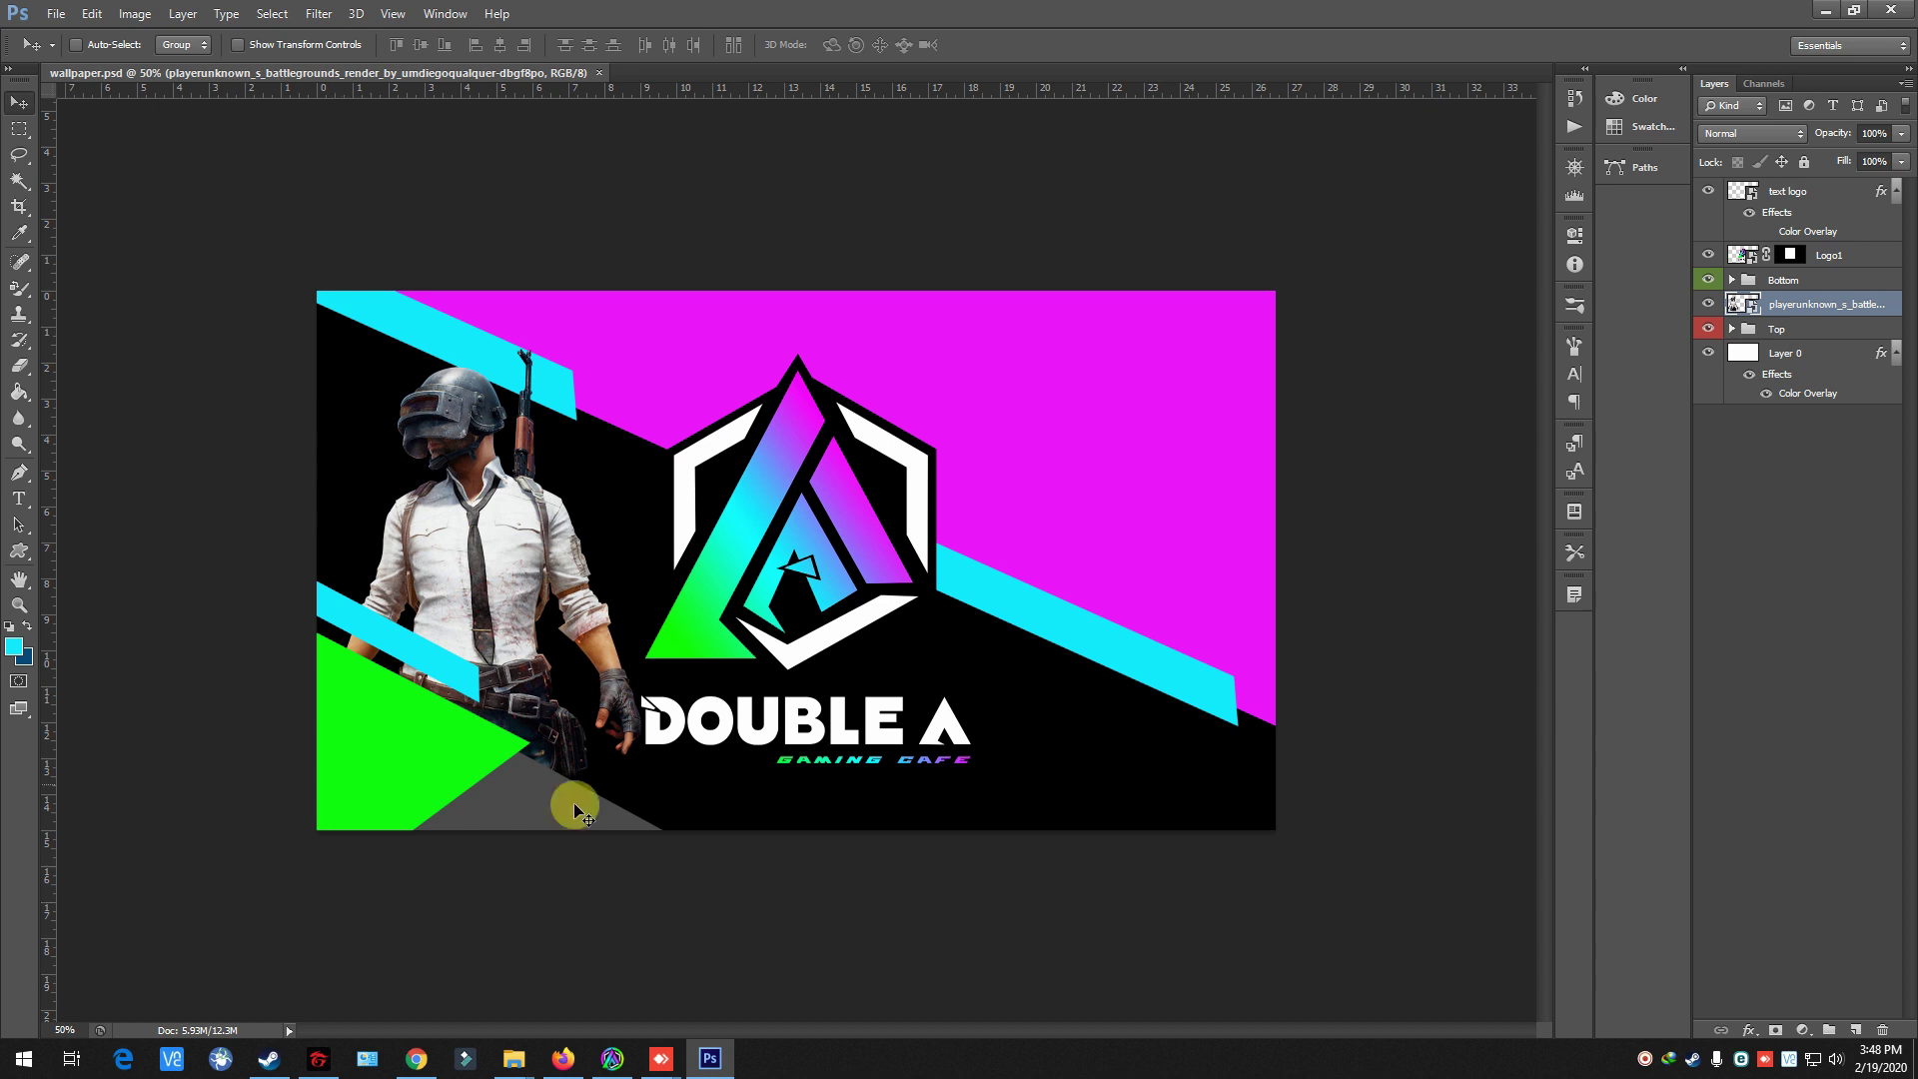
- Duplicate the cyan stripe as a white stripe at the lower right
click(1732, 280)
double_click(1841, 304)
click(1147, 699)
click(1641, 527)
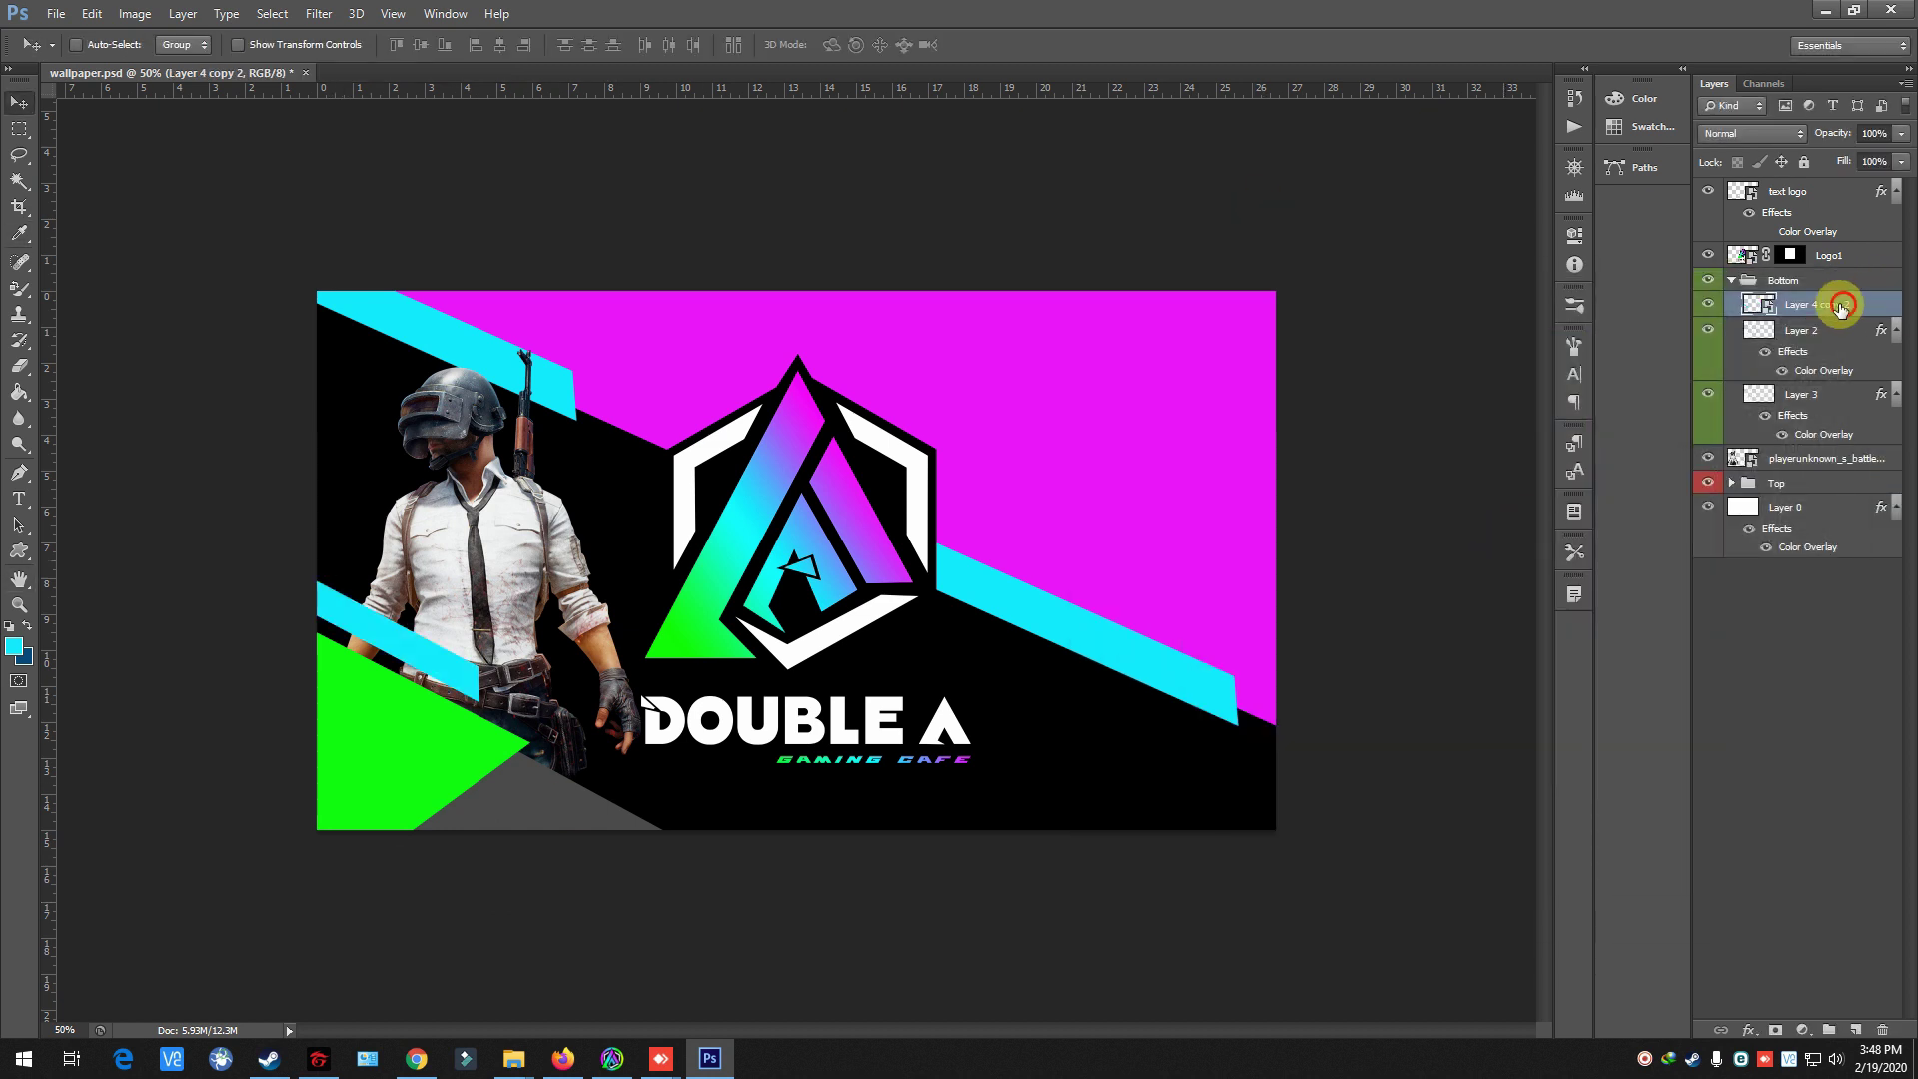
key(ctrl+j)
drag(1241, 749, 1271, 693)
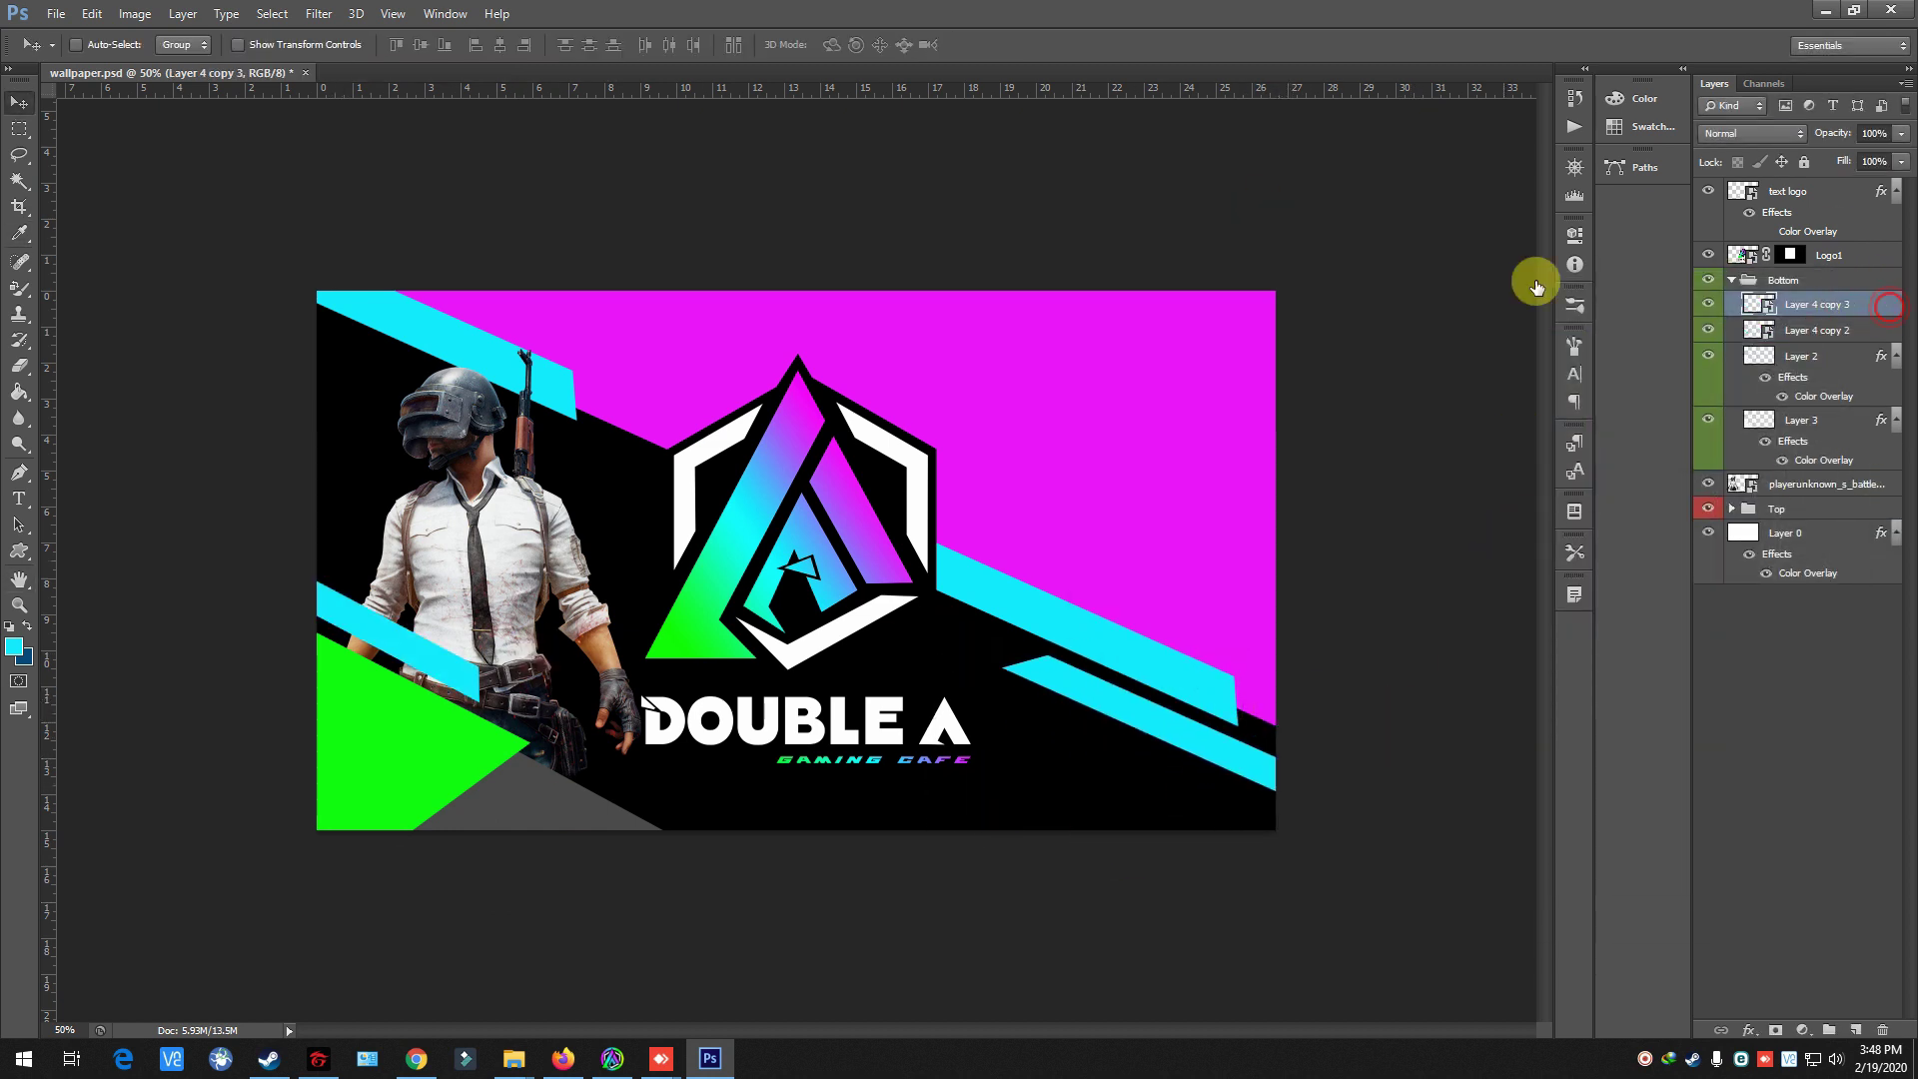
click(1635, 500)
drag(1392, 800, 1202, 726)
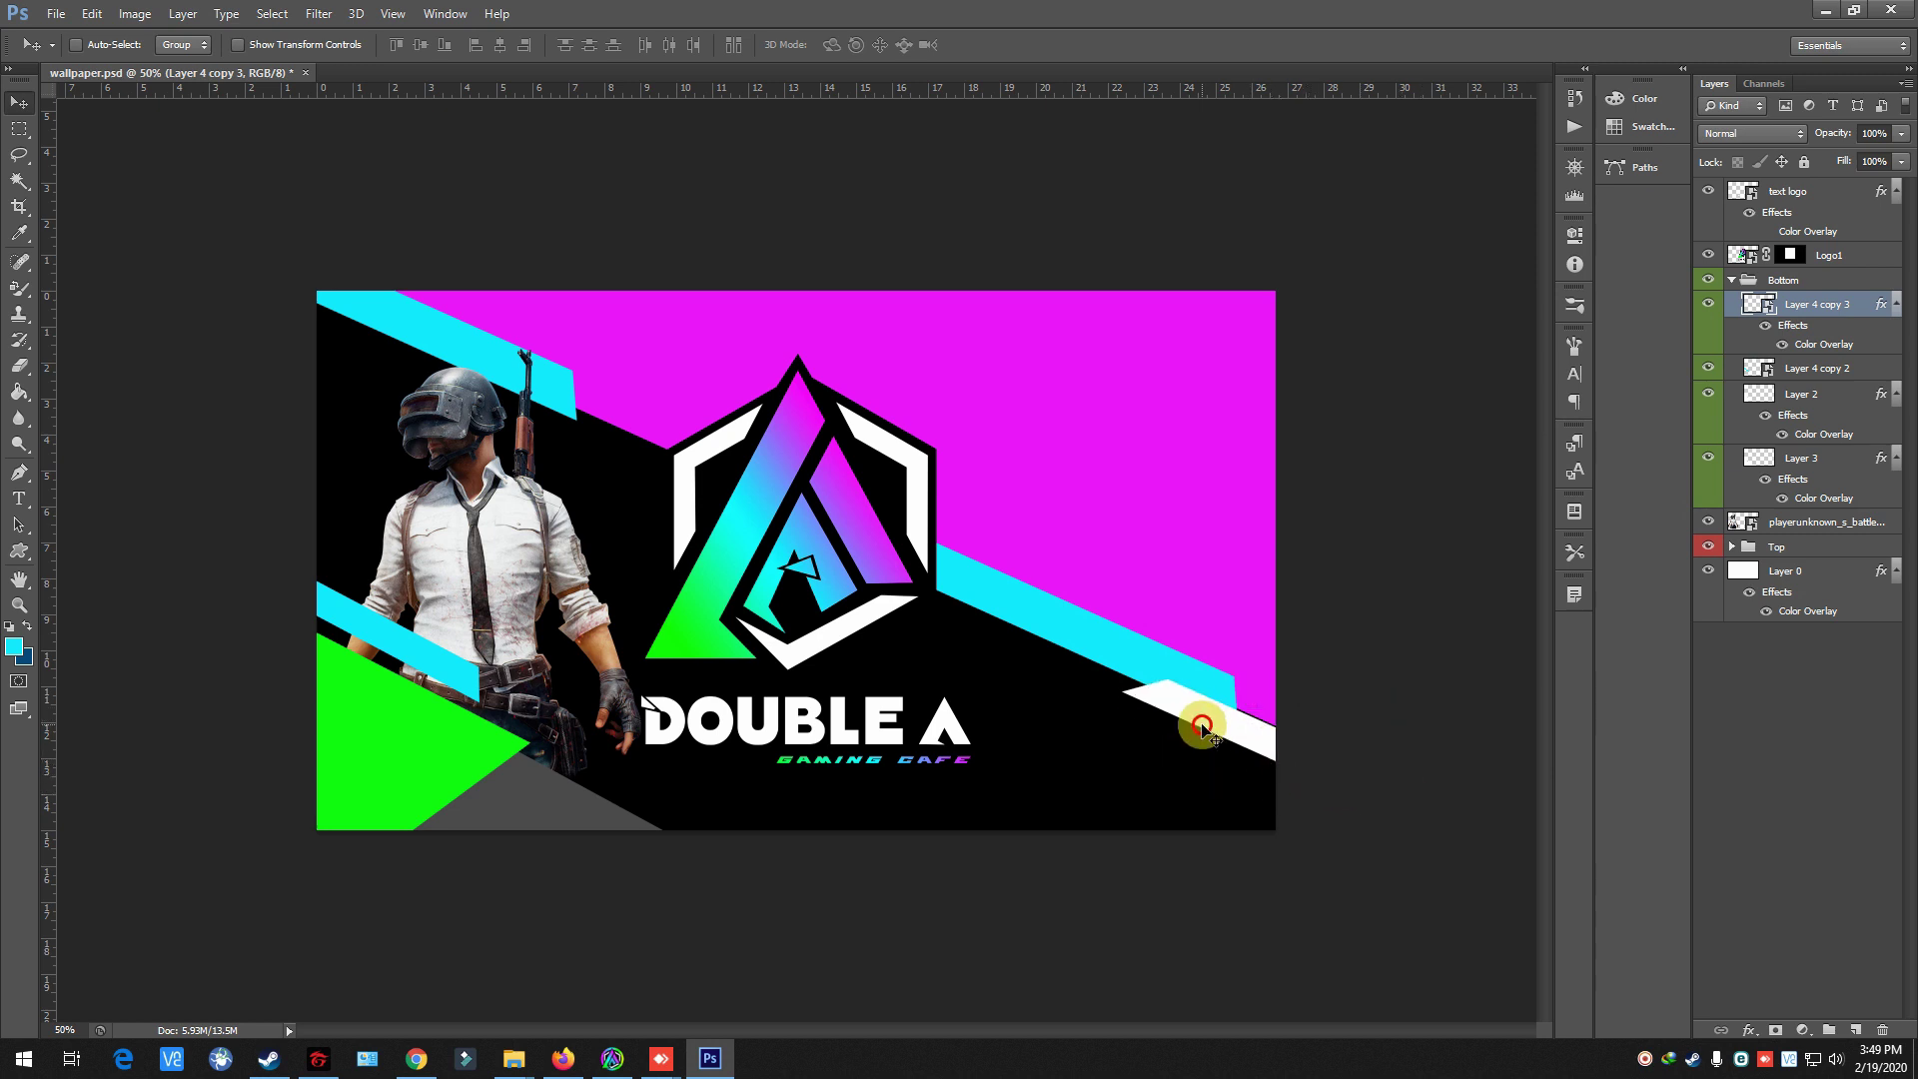
- Add a Stroke outline to the white stripe and shift it up and left
double_click(1841, 303)
drag(1199, 457, 1421, 126)
click(1339, 275)
key(Return)
drag(1242, 740, 1167, 707)
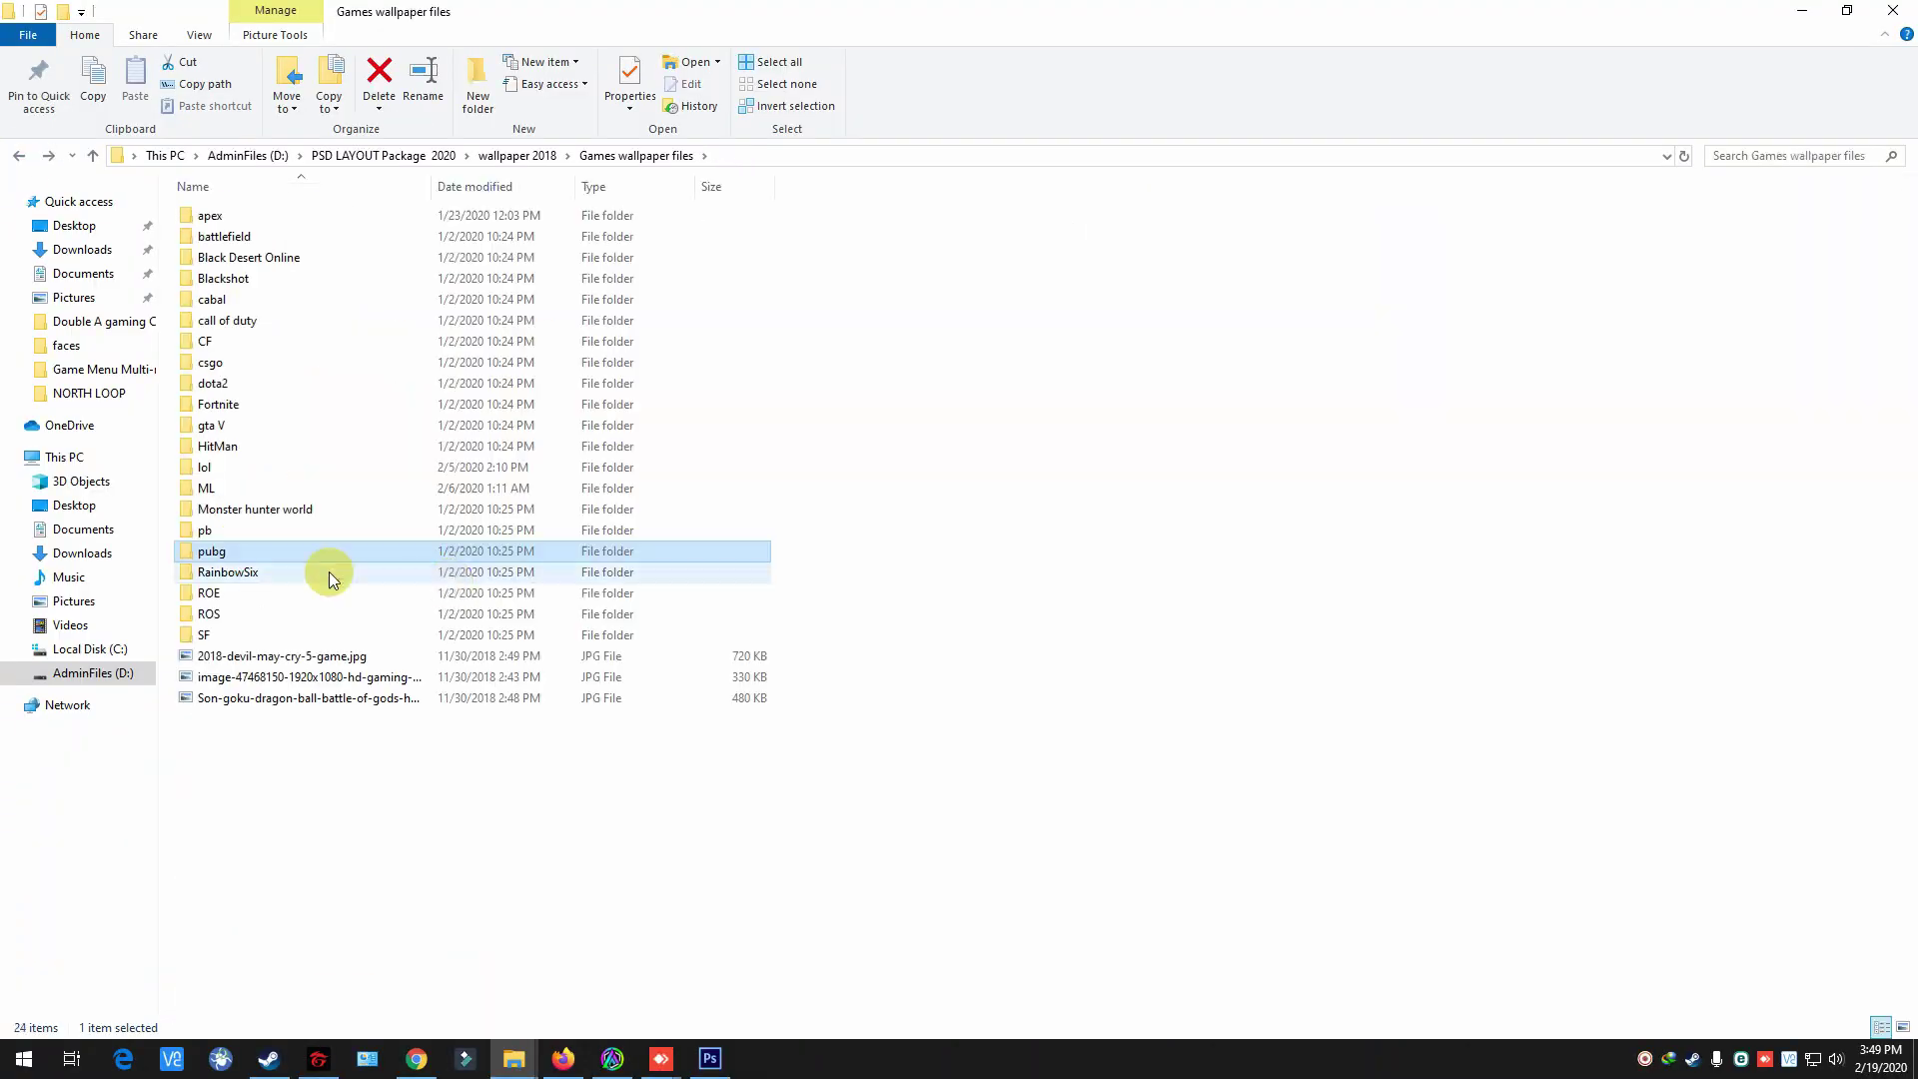
- Browse the dota2 game wallpaper folder and copy the Ursa artwork
double_click(329, 570)
scroll(799, 564, down, 5)
click(799, 565)
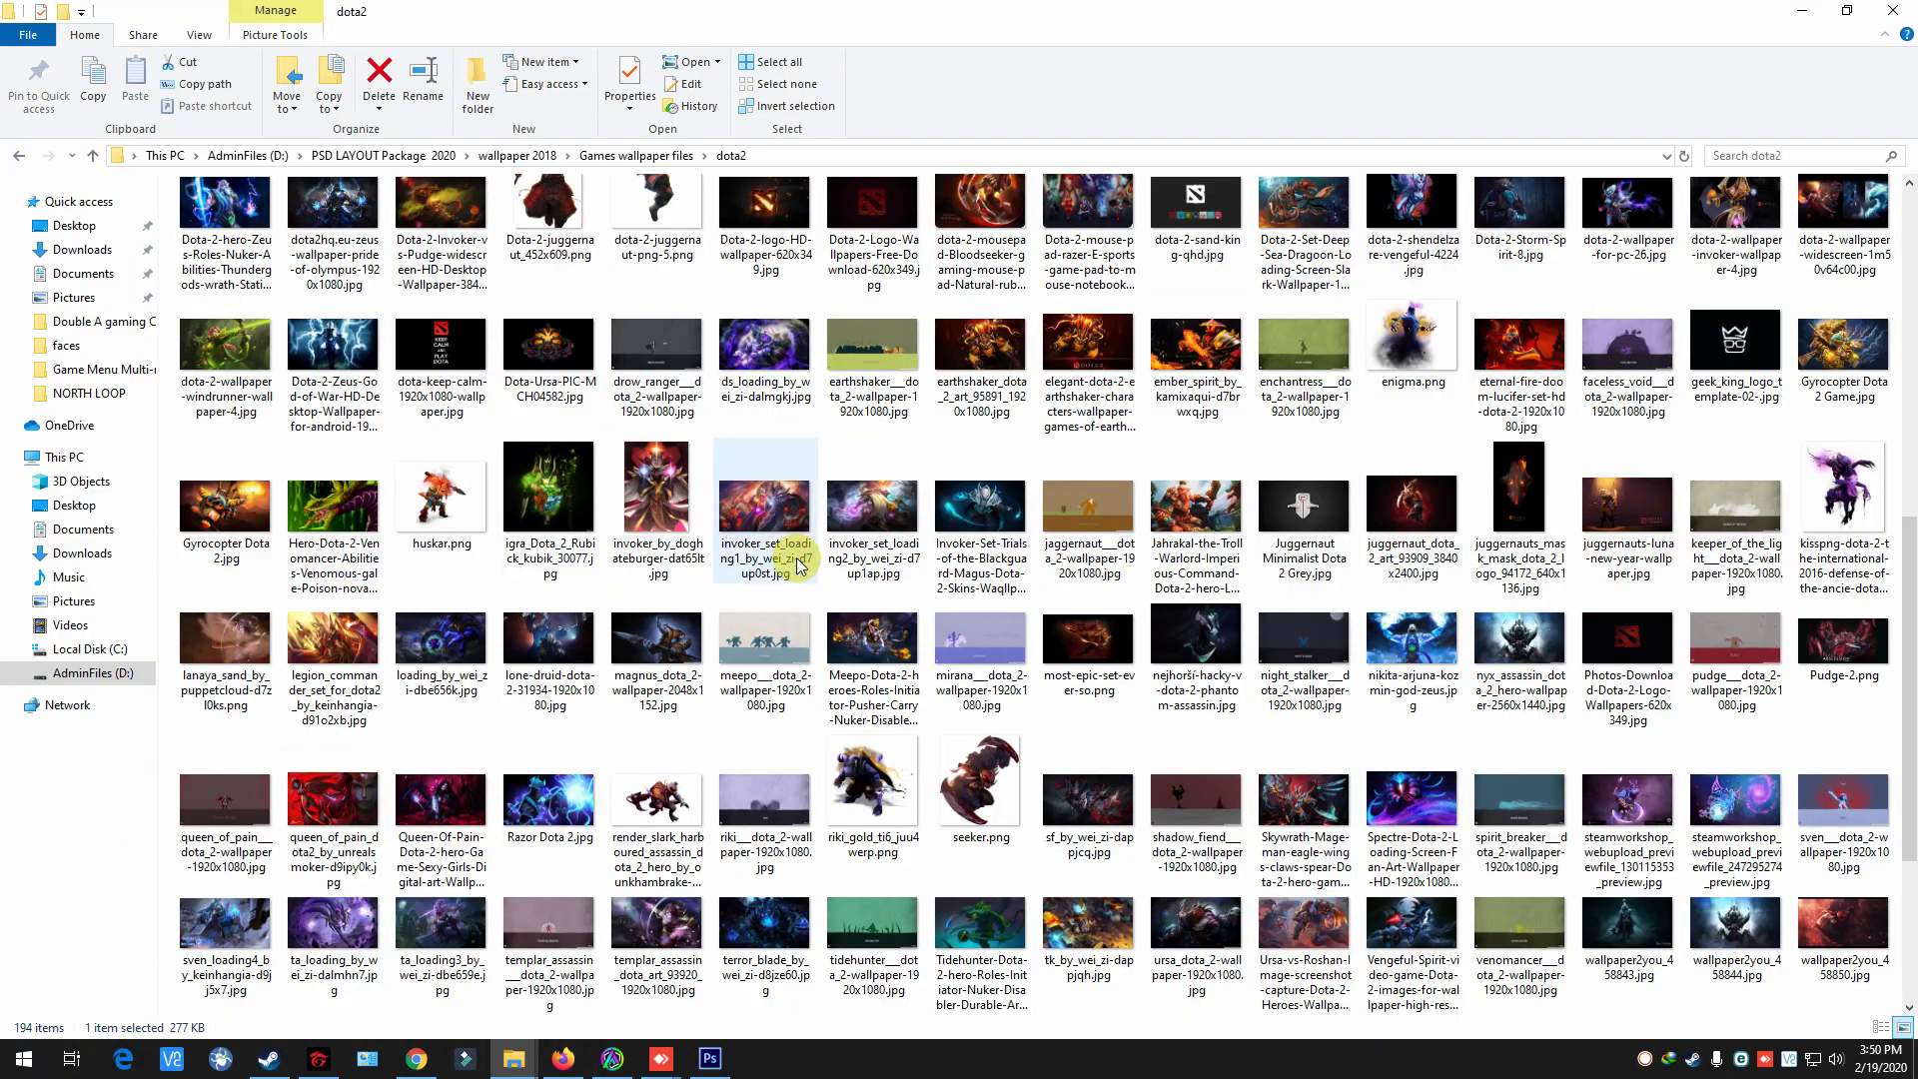
scroll(799, 565, down, 2)
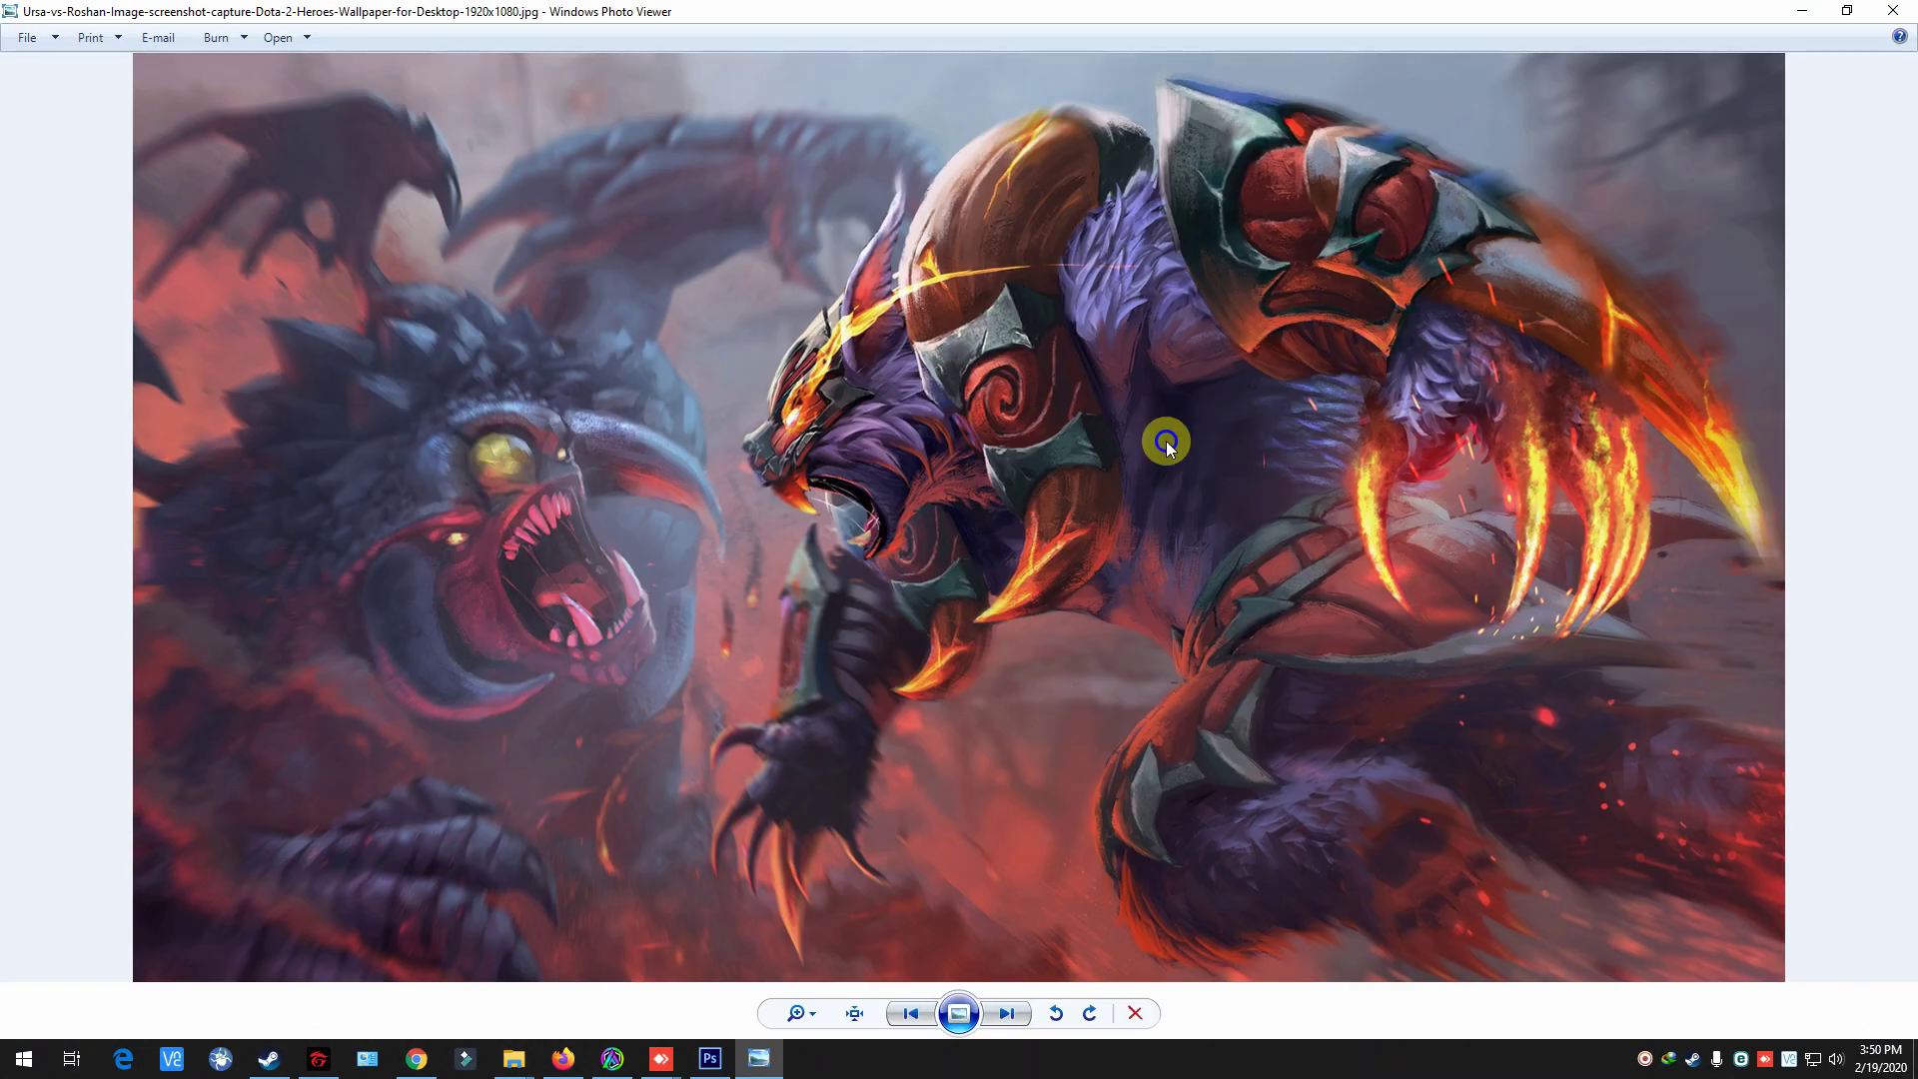
right_click(1165, 438)
click(1256, 517)
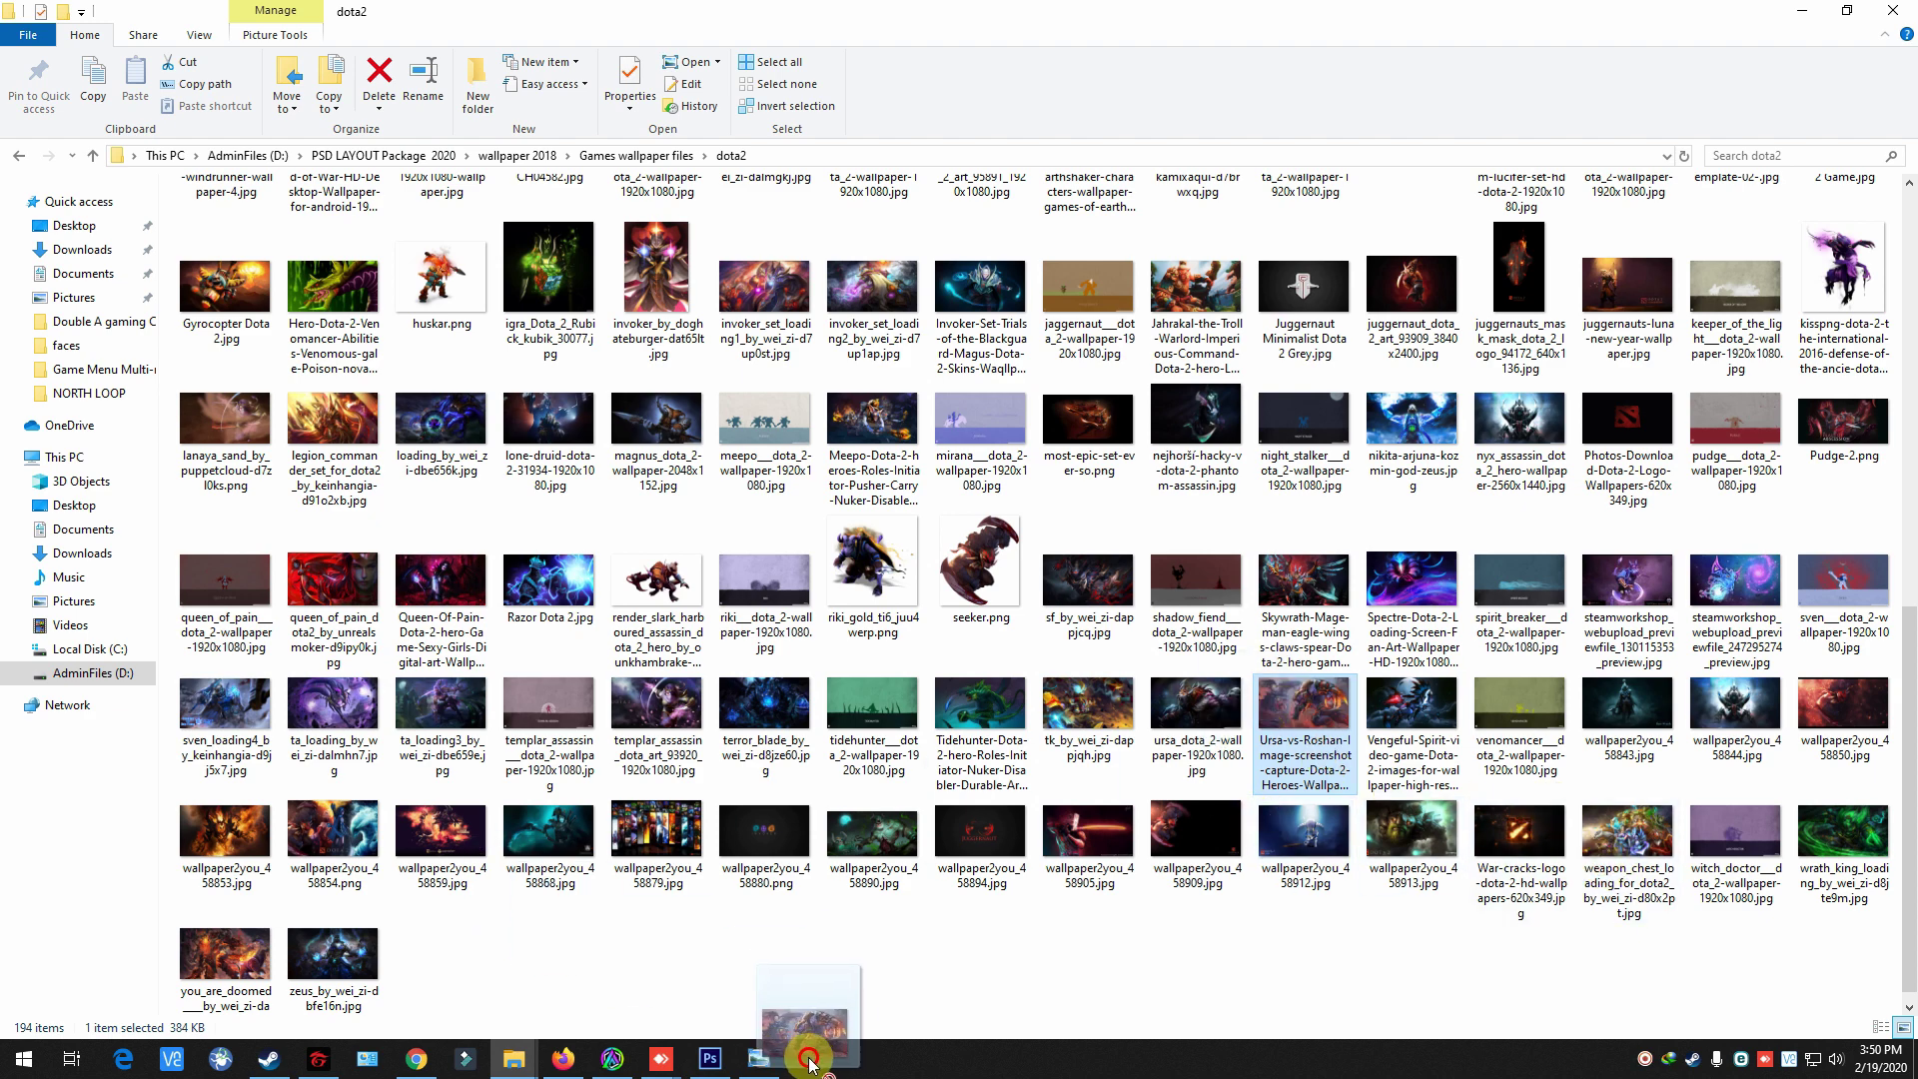
- Paste the Ursa-vs-Roshan Dota 2 art into the wallpaper and shift it up and right
click(689, 1065)
mouse_move(710, 1059)
key(ctrl+v)
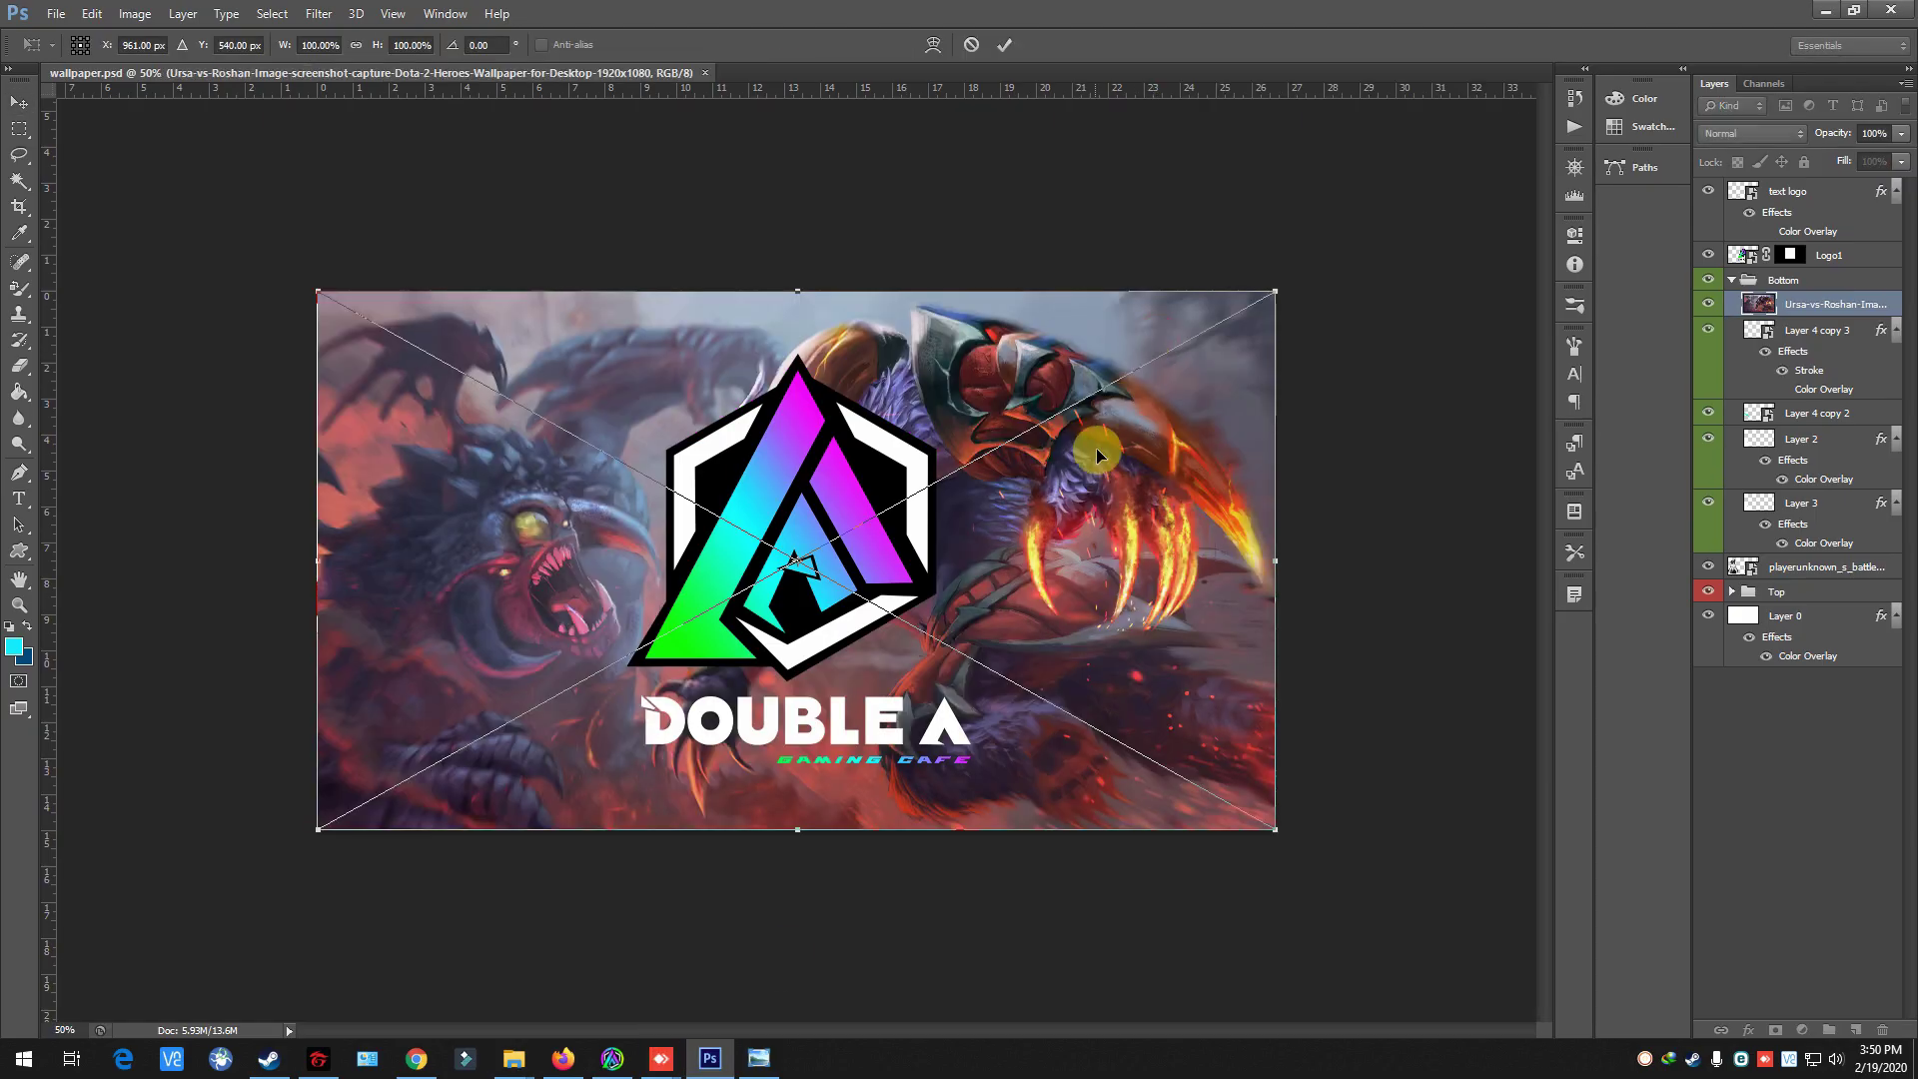
mouse_move(922, 524)
mouse_down()
mouse_move(964, 441)
mouse_move(948, 434)
mouse_up()
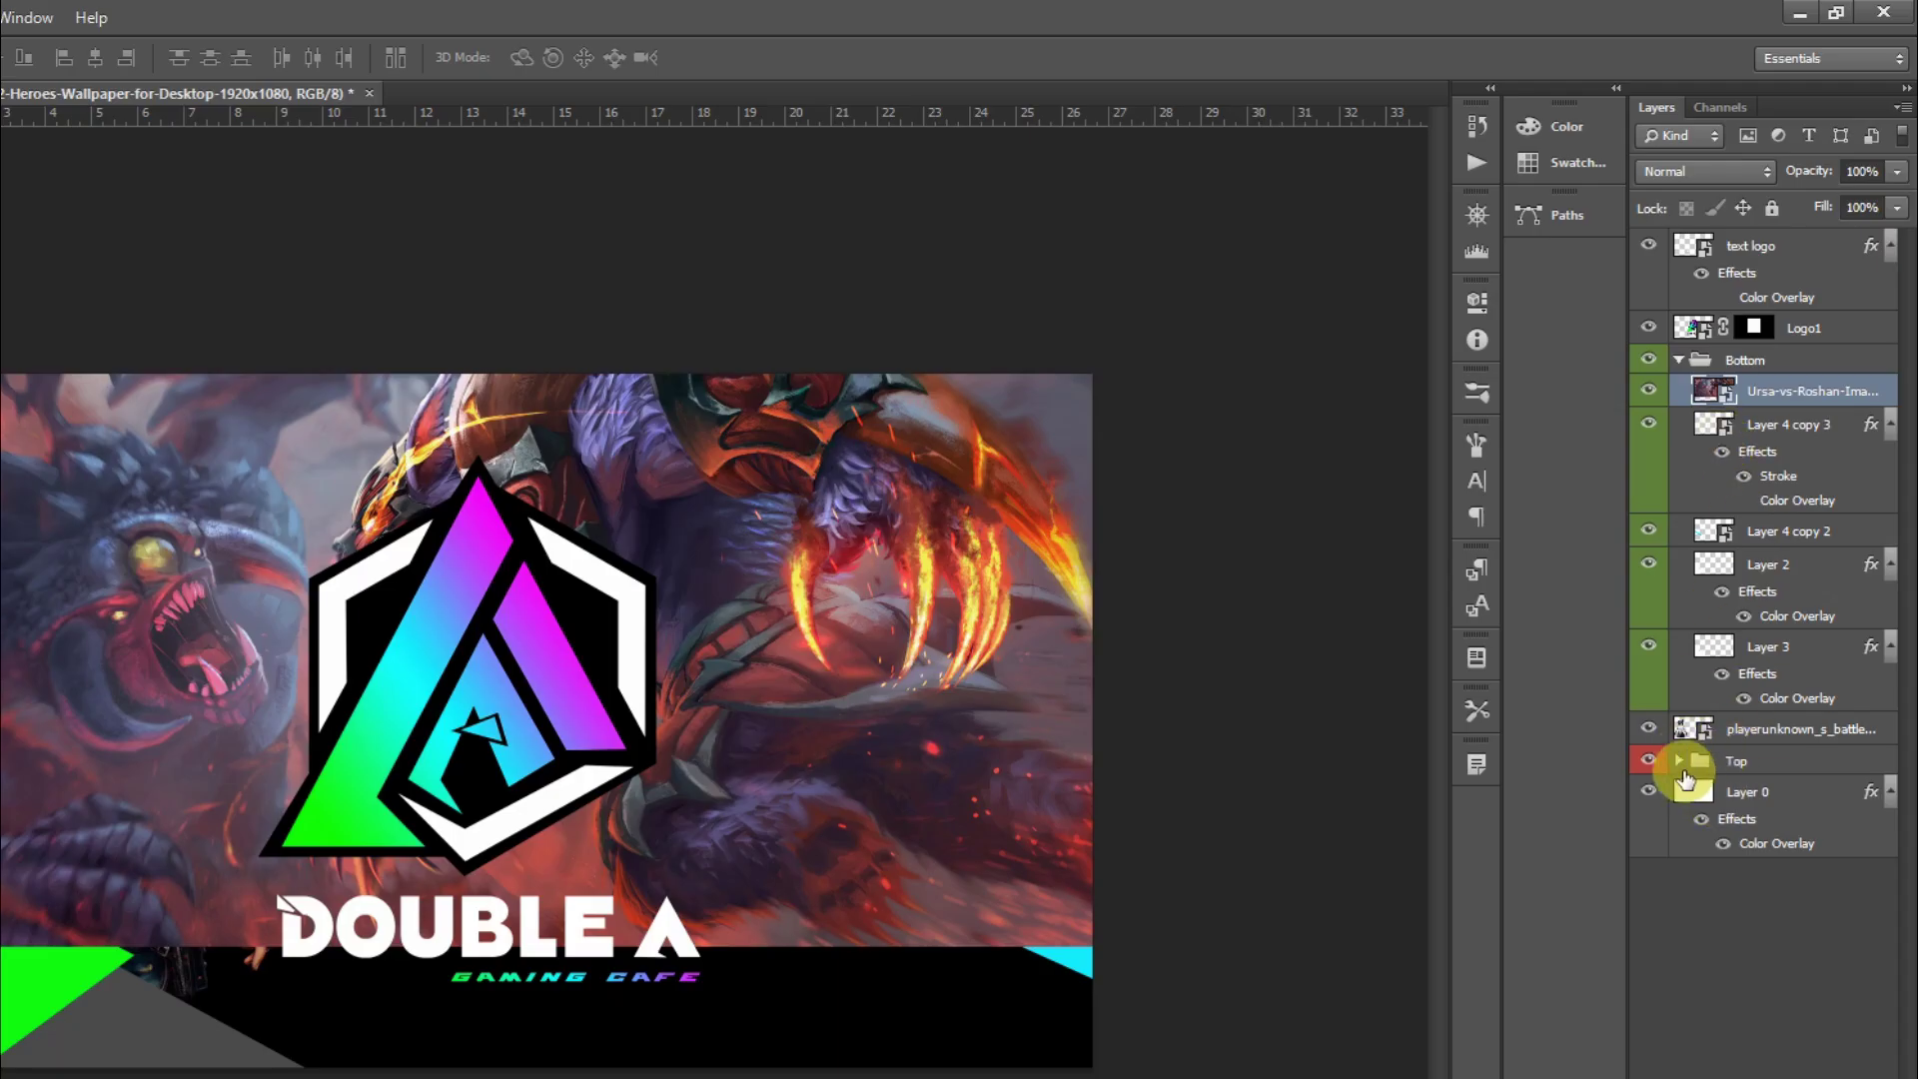
- Move the Ursa layer into the Top group above Layer 1, make it a smart object, and clip it
click(1679, 762)
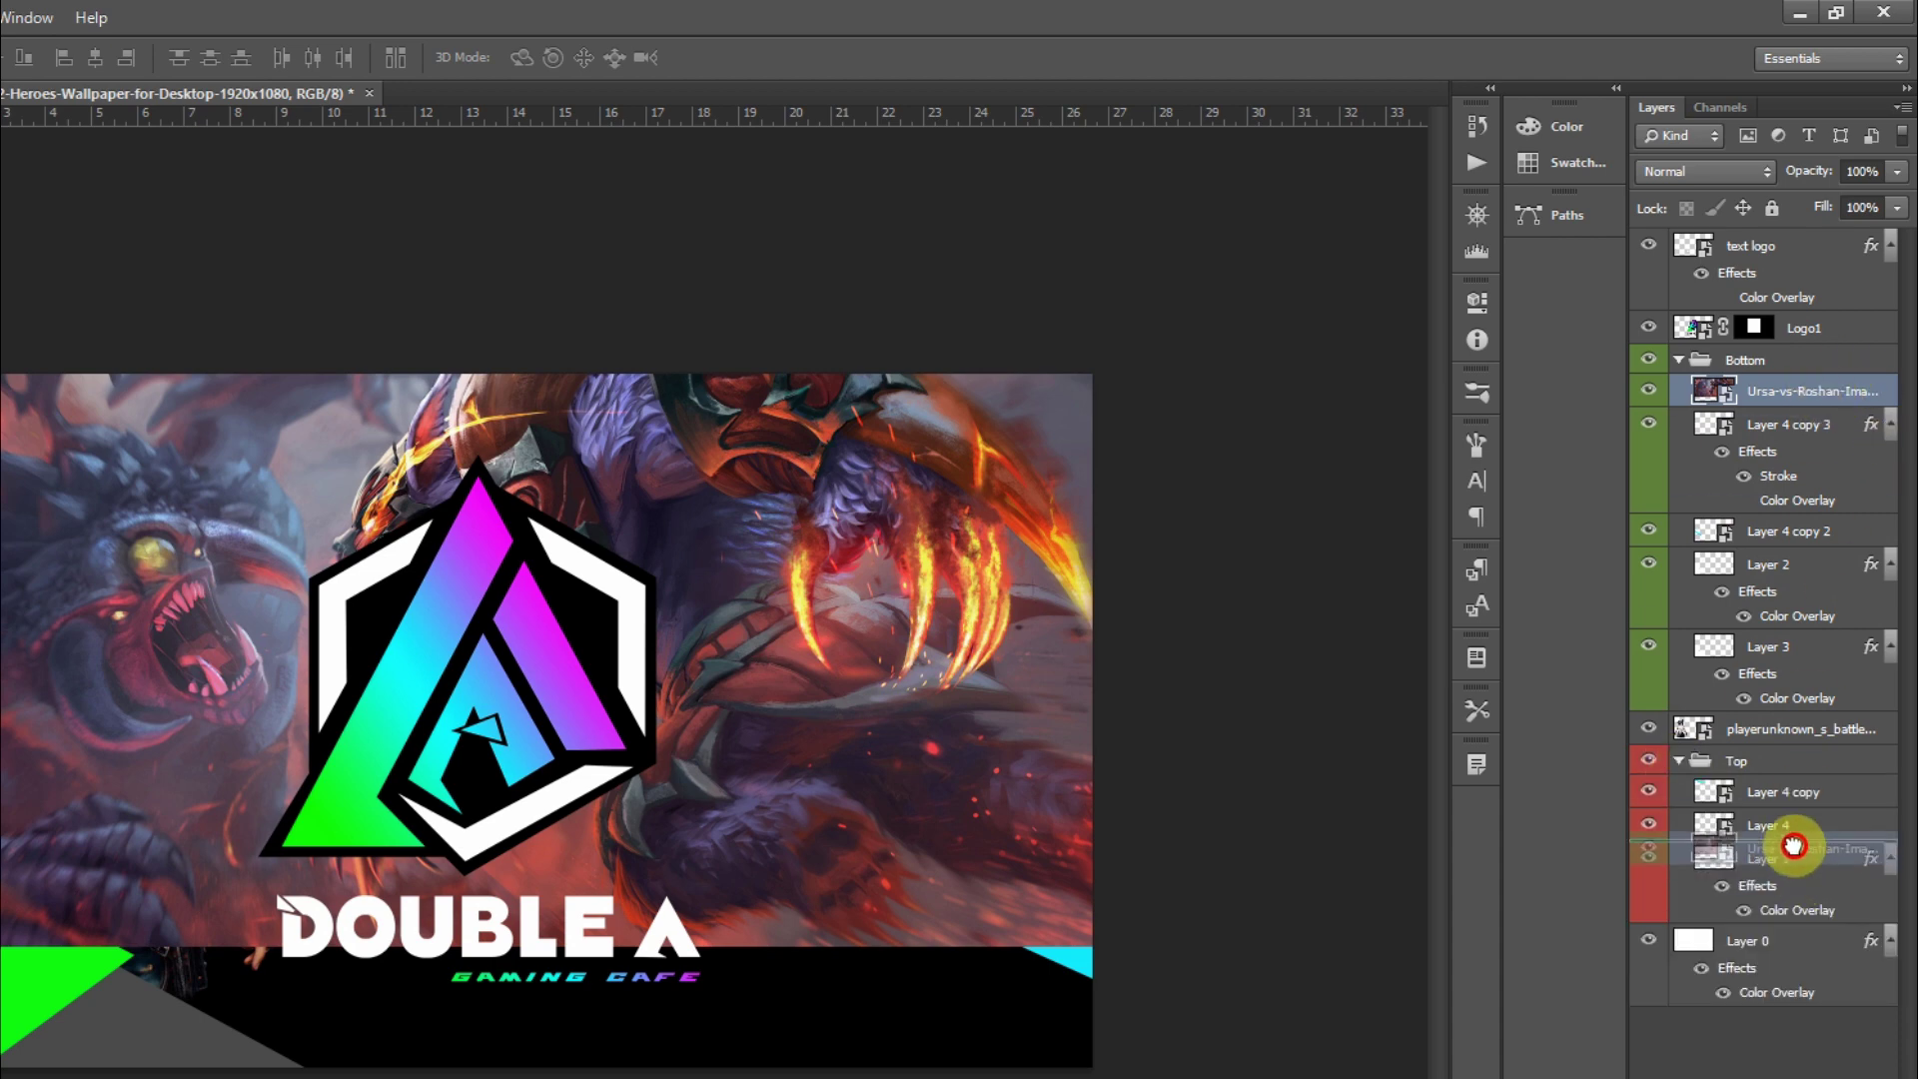
drag(1793, 846, 1792, 845)
click(1841, 825)
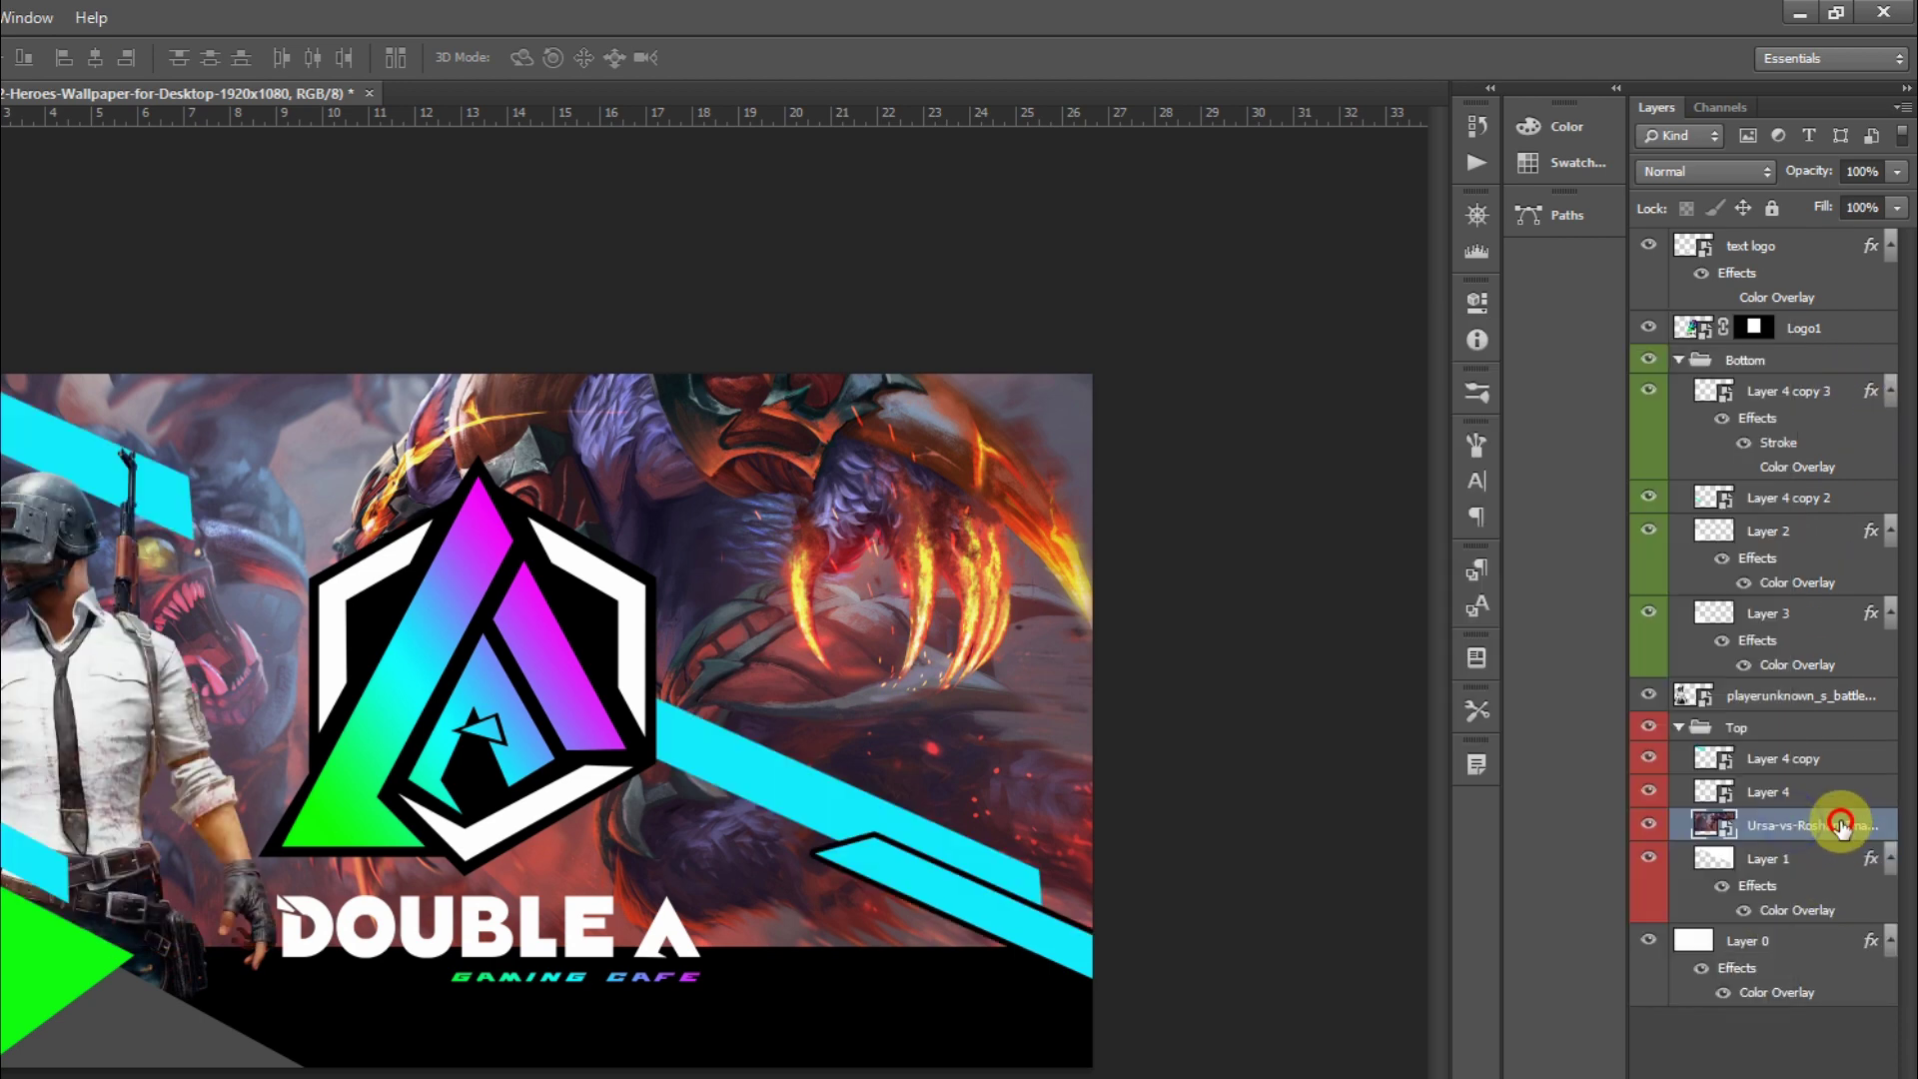
right_click(1792, 862)
click(1544, 510)
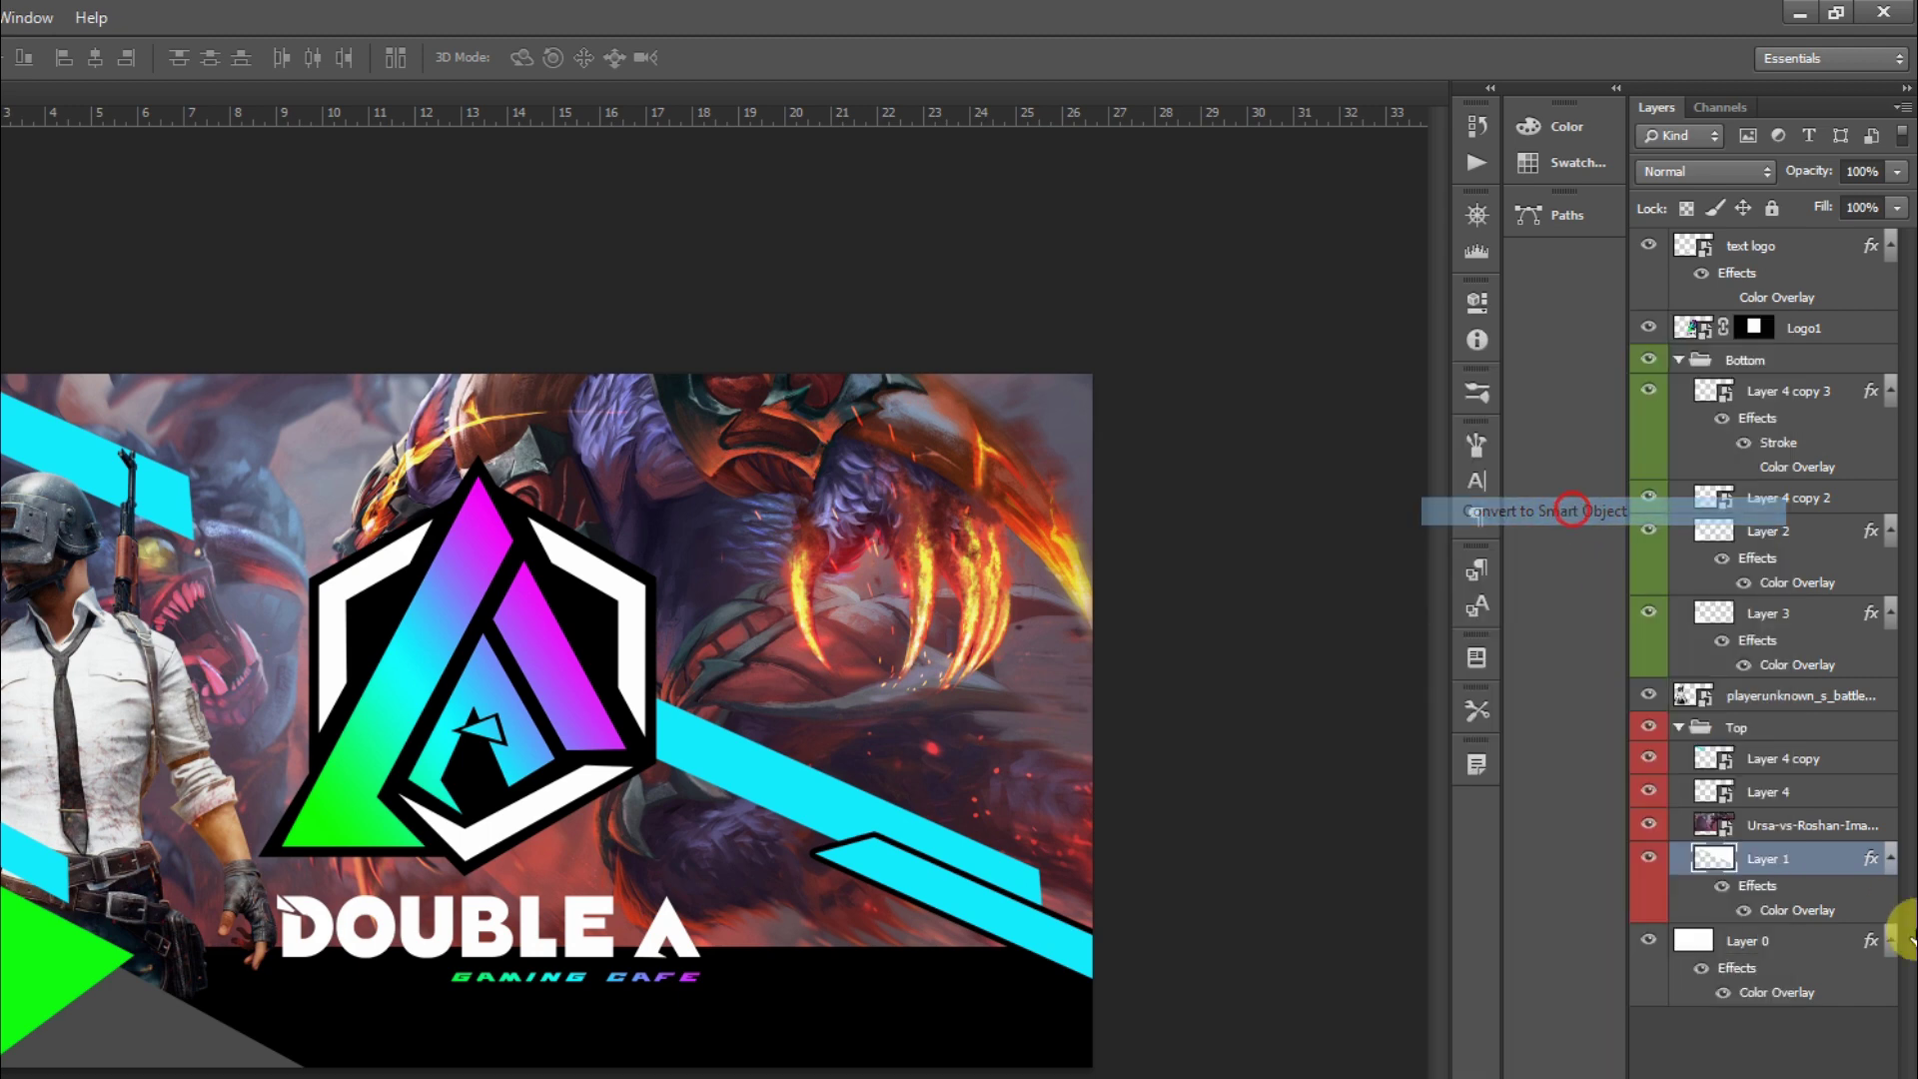
right_click(1773, 829)
click(1498, 738)
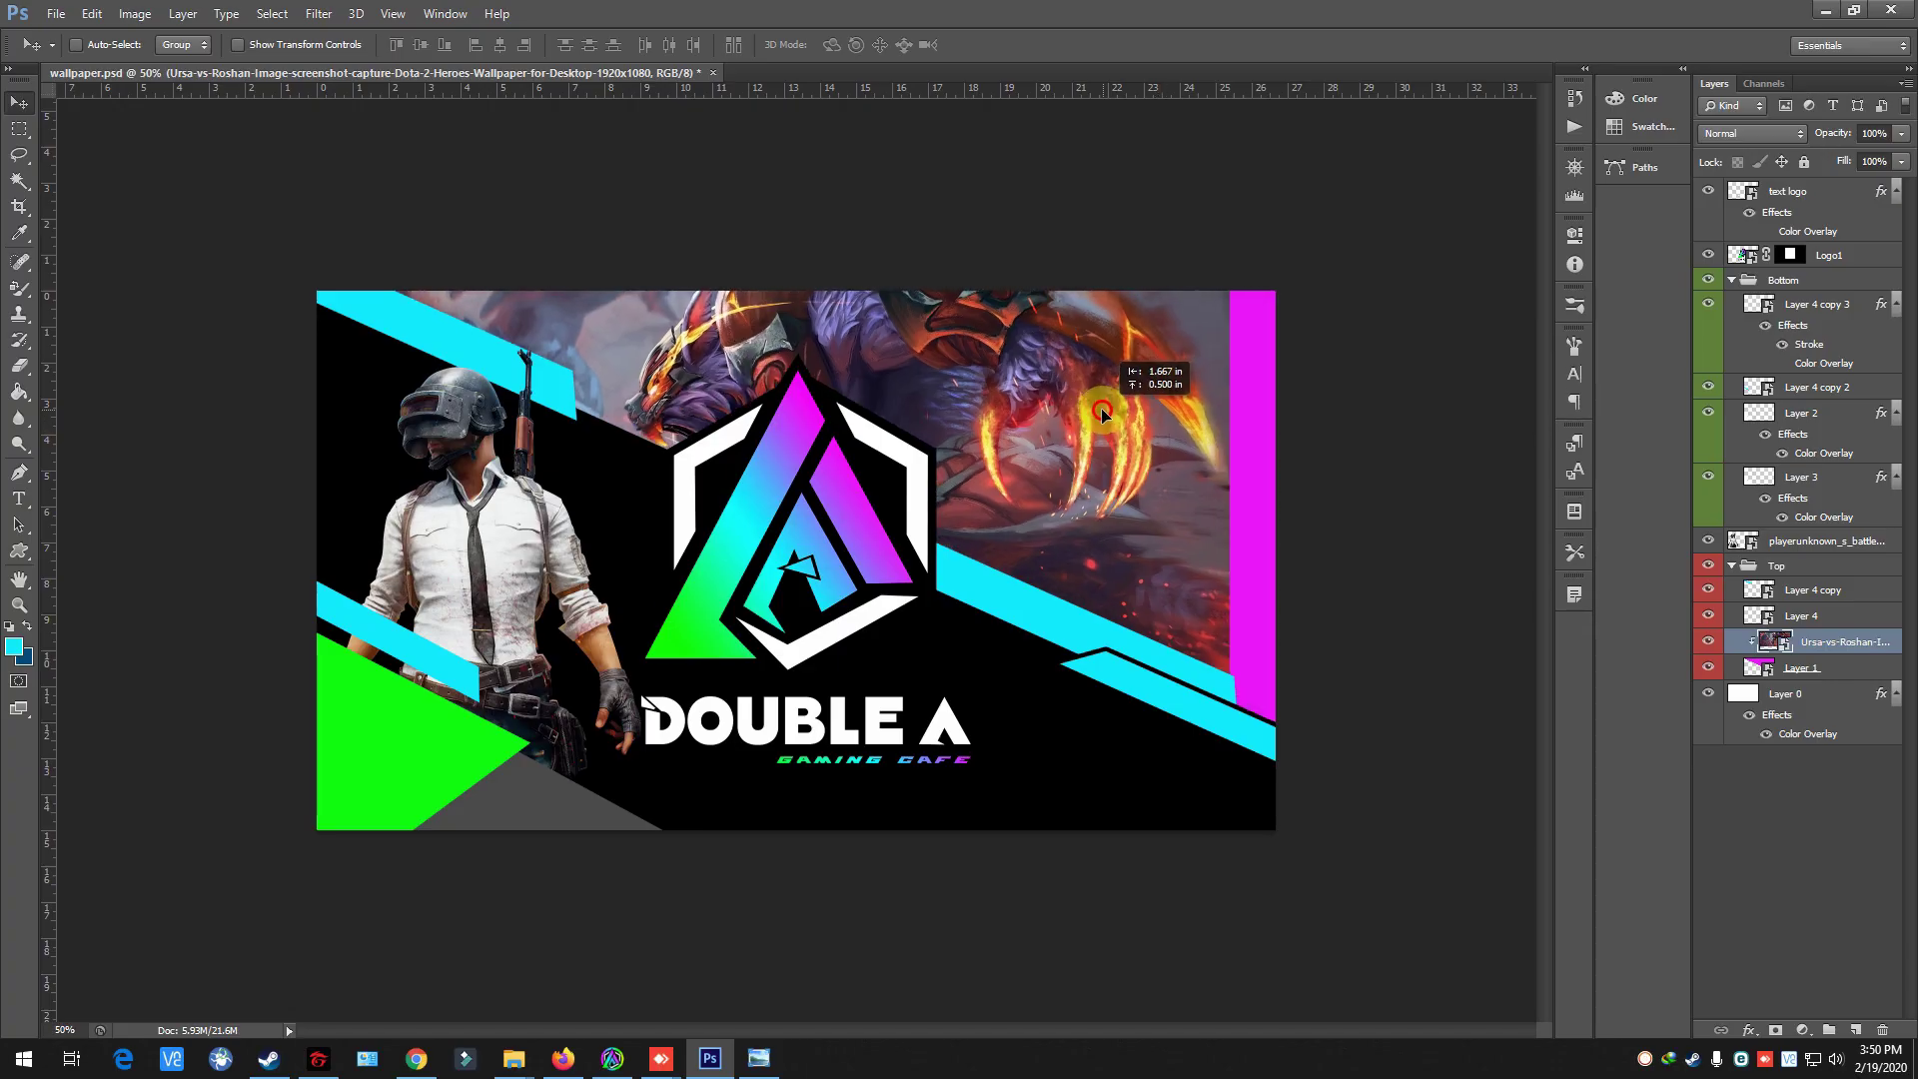
- Shift the clipped Ursa art right and scale it down toward the right side
mouse_move(1101, 417)
mouse_down()
mouse_move(1278, 456)
mouse_move(1221, 417)
mouse_up()
key(ctrl+t)
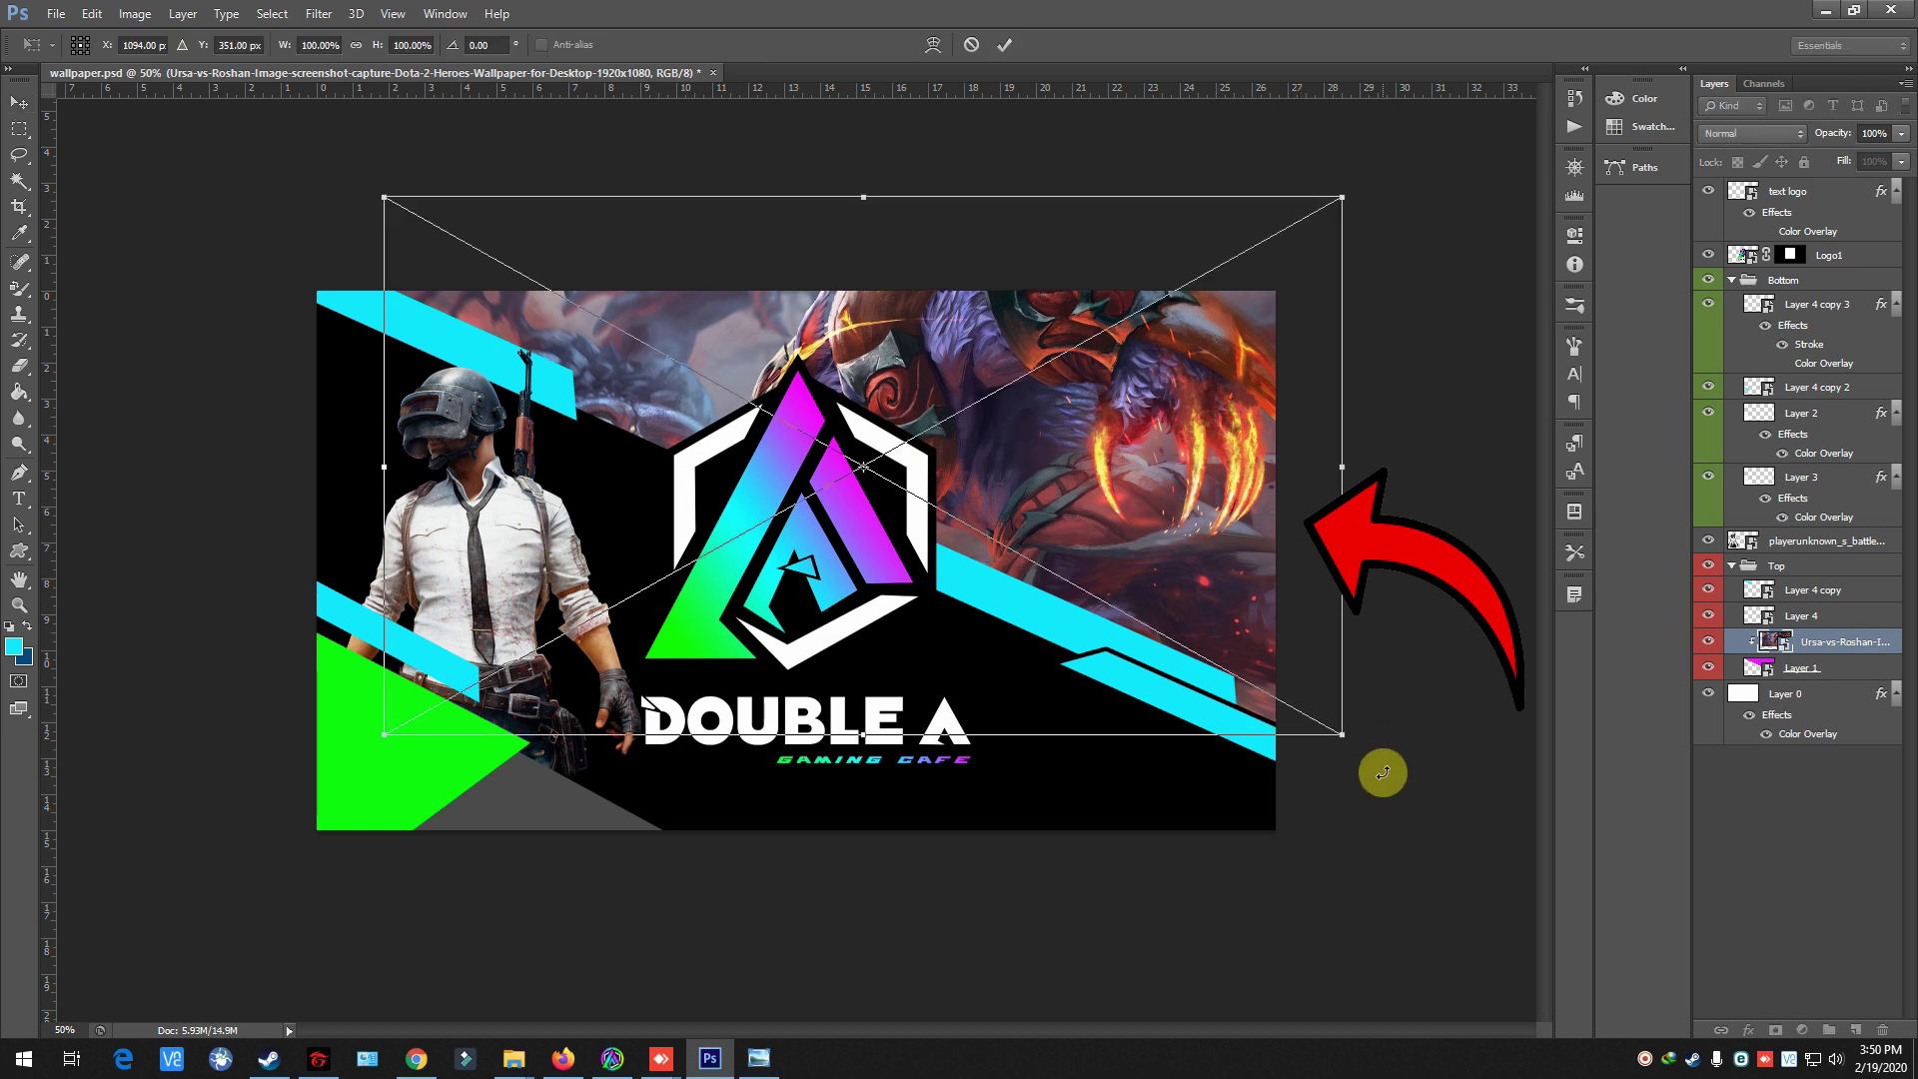
drag(1342, 736, 1186, 671)
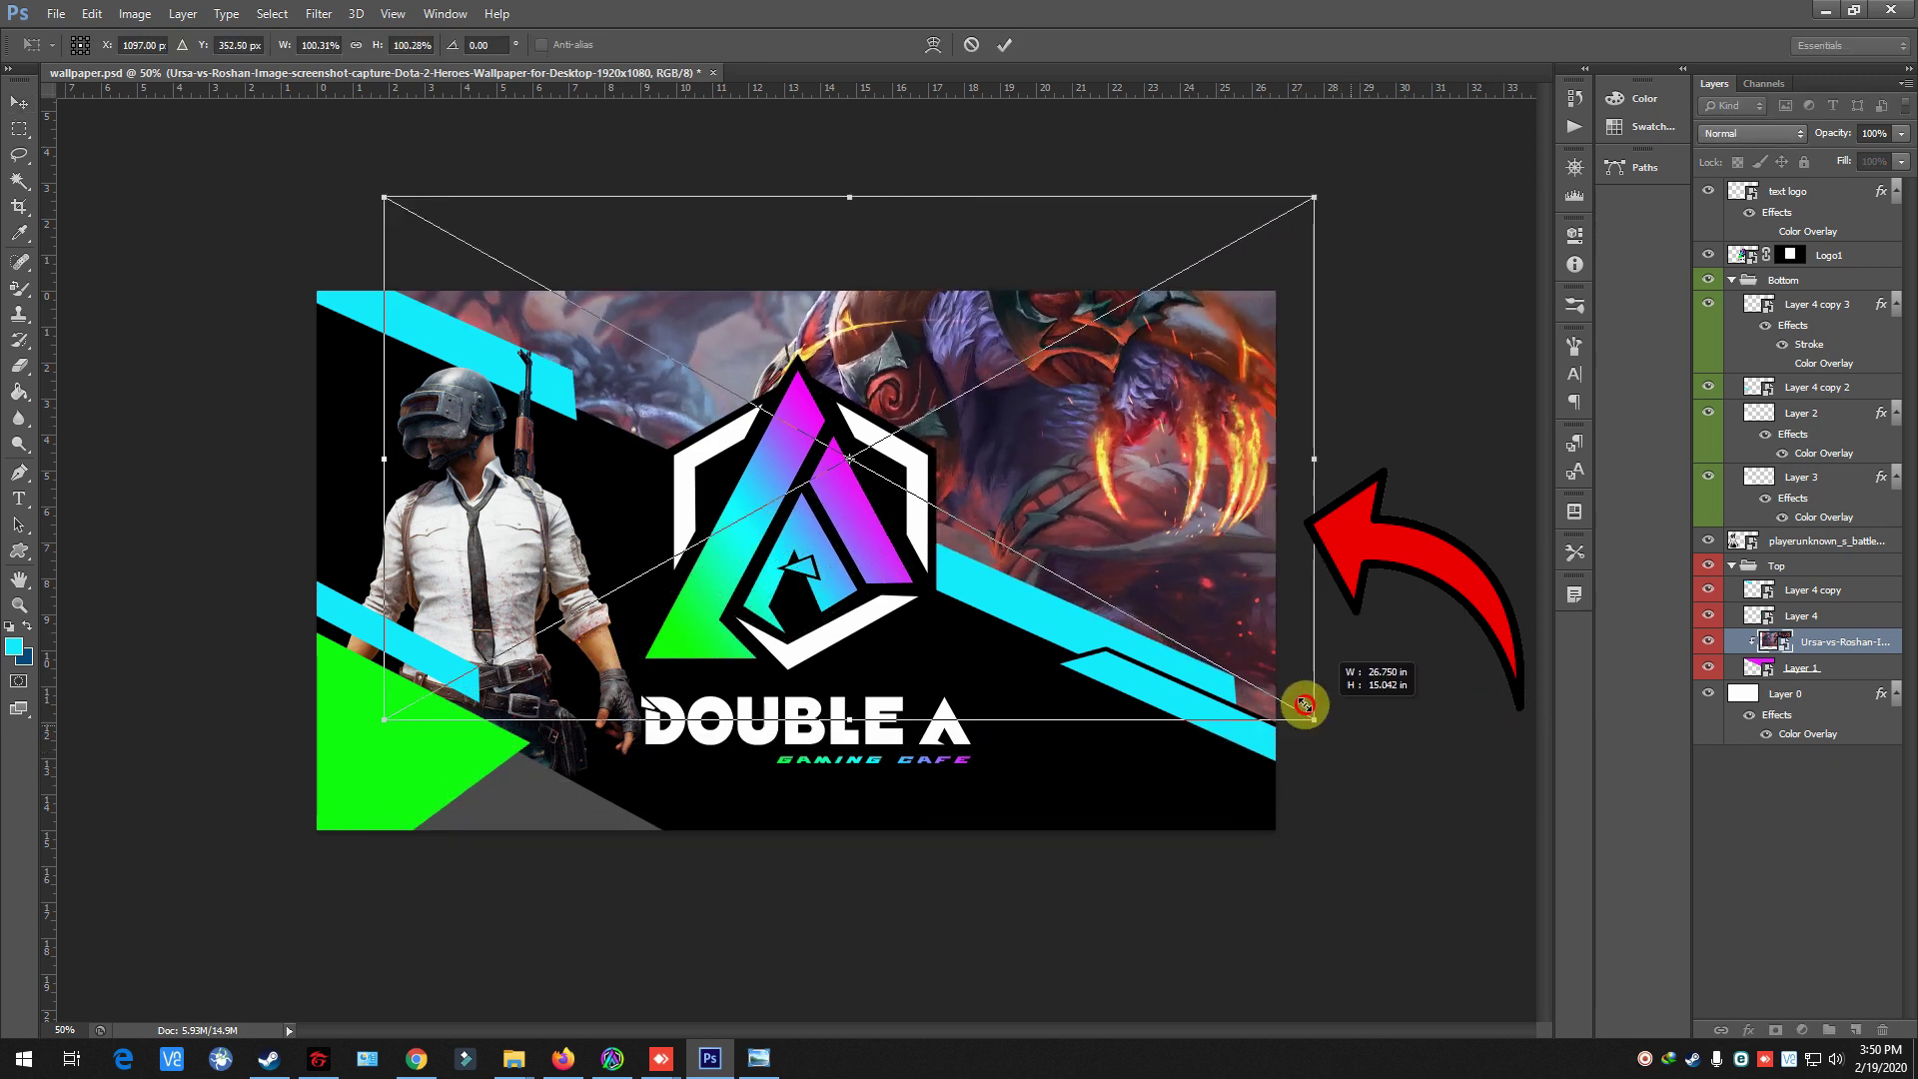
drag(1187, 671, 1305, 600)
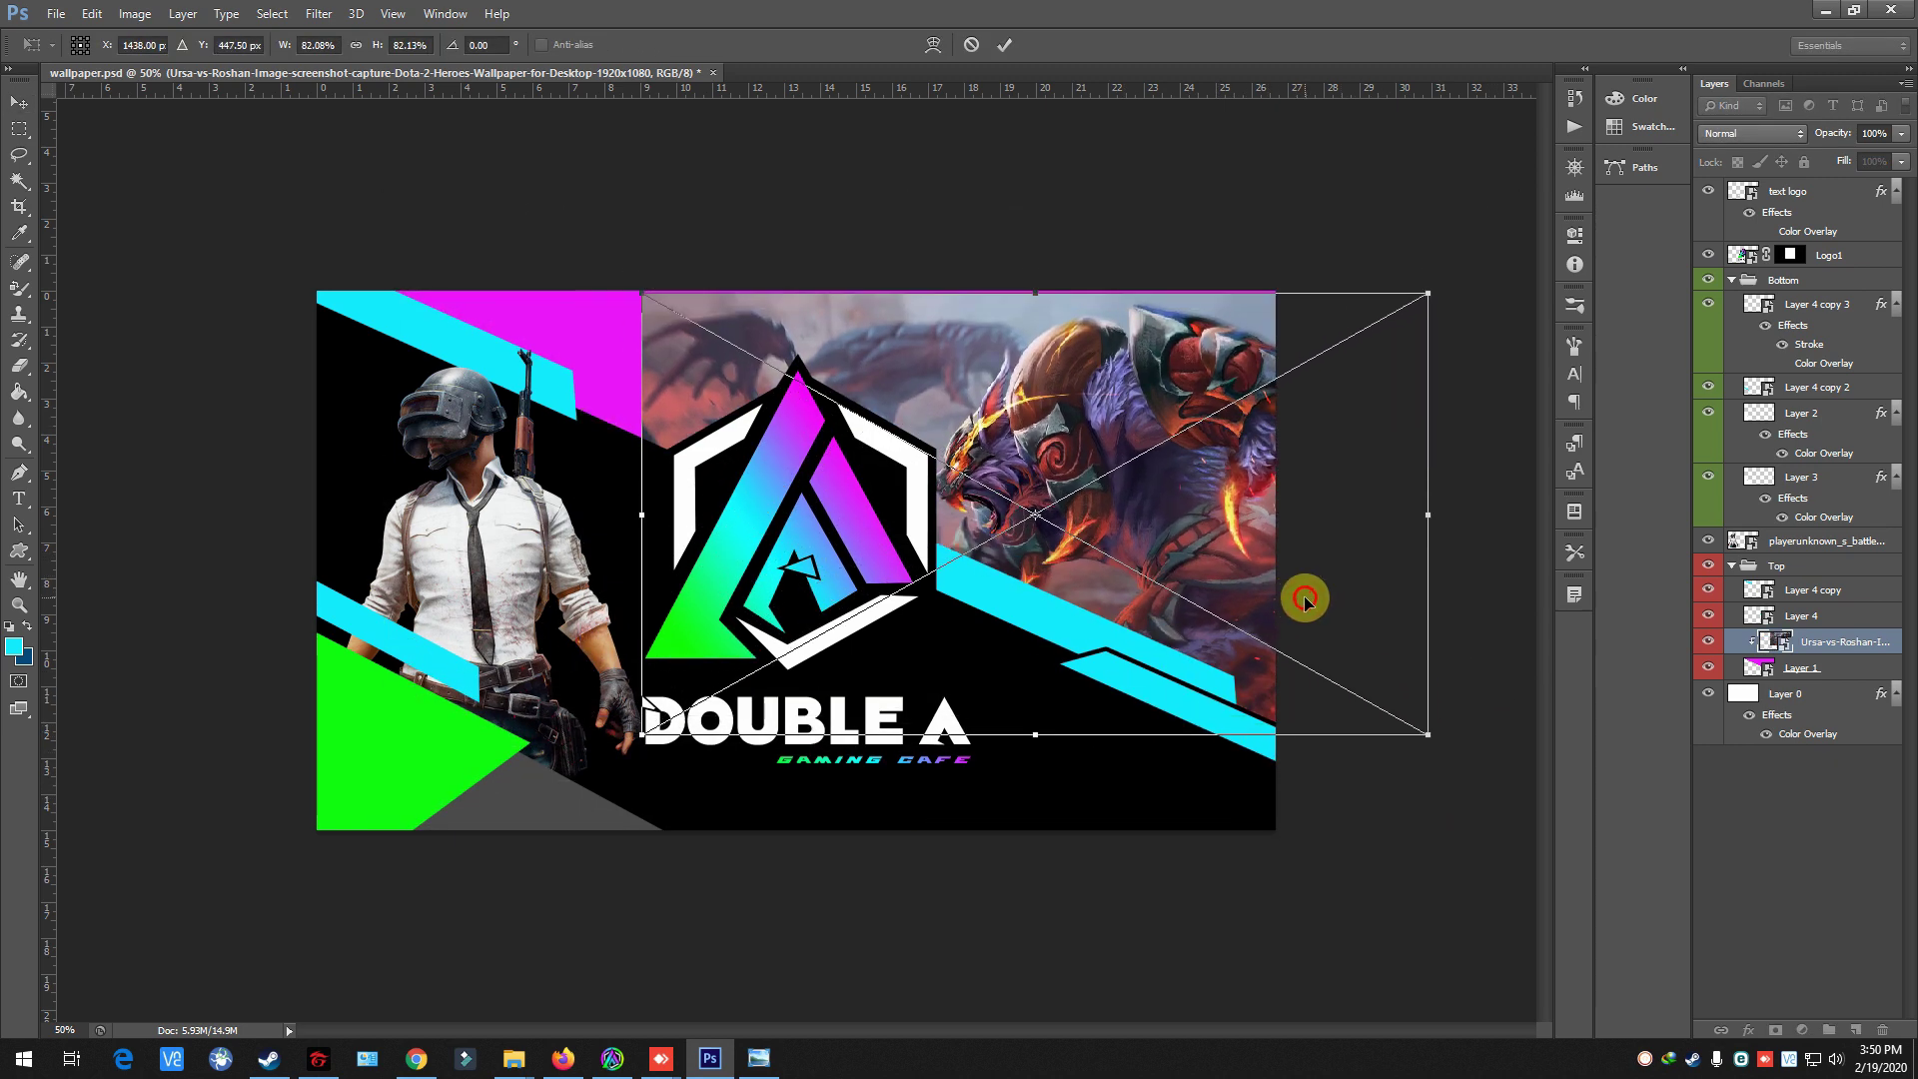
key(Return)
- Set the Ursa layer's blend mode to Linear Dodge (Add) for a pink tint
scroll(1733, 140, down, 4)
scroll(1728, 144, down, 1)
scroll(1727, 147, down, 1)
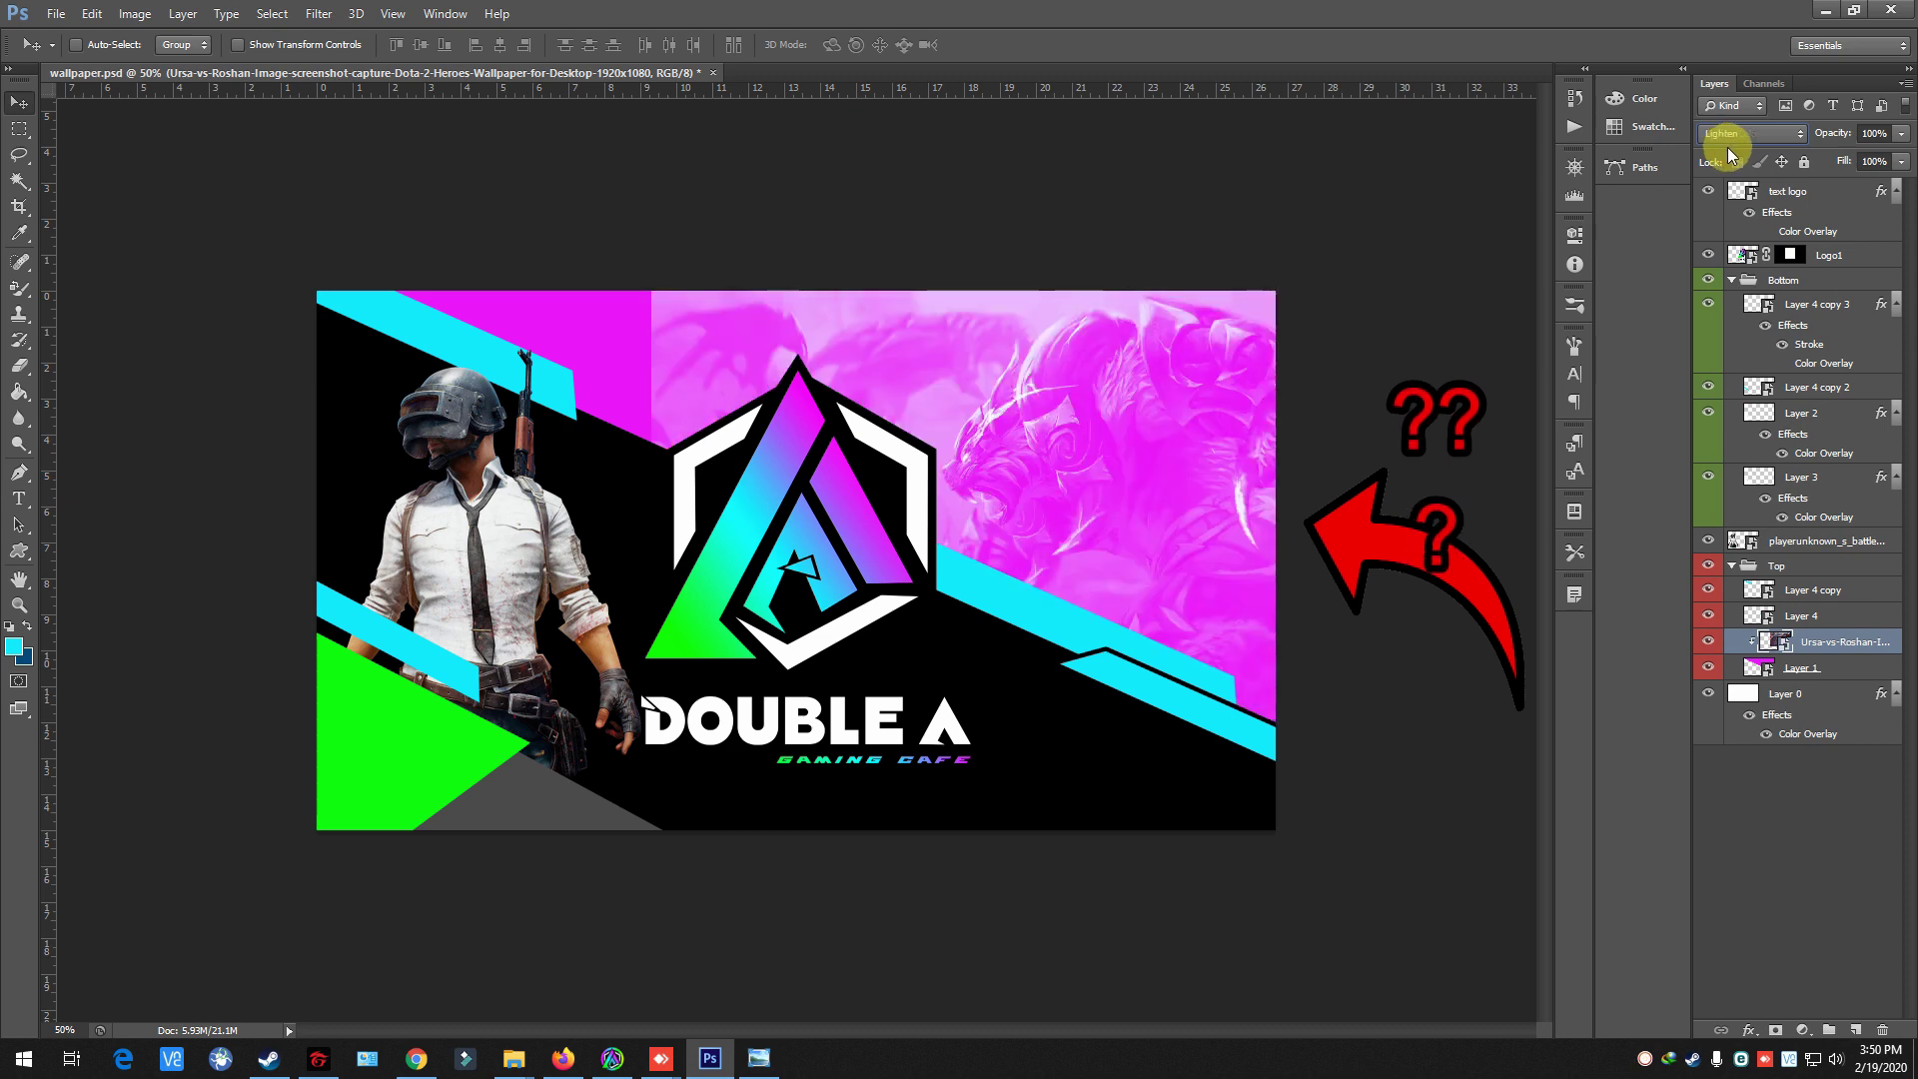
scroll(1725, 148, down, 1)
scroll(1724, 148, down, 1)
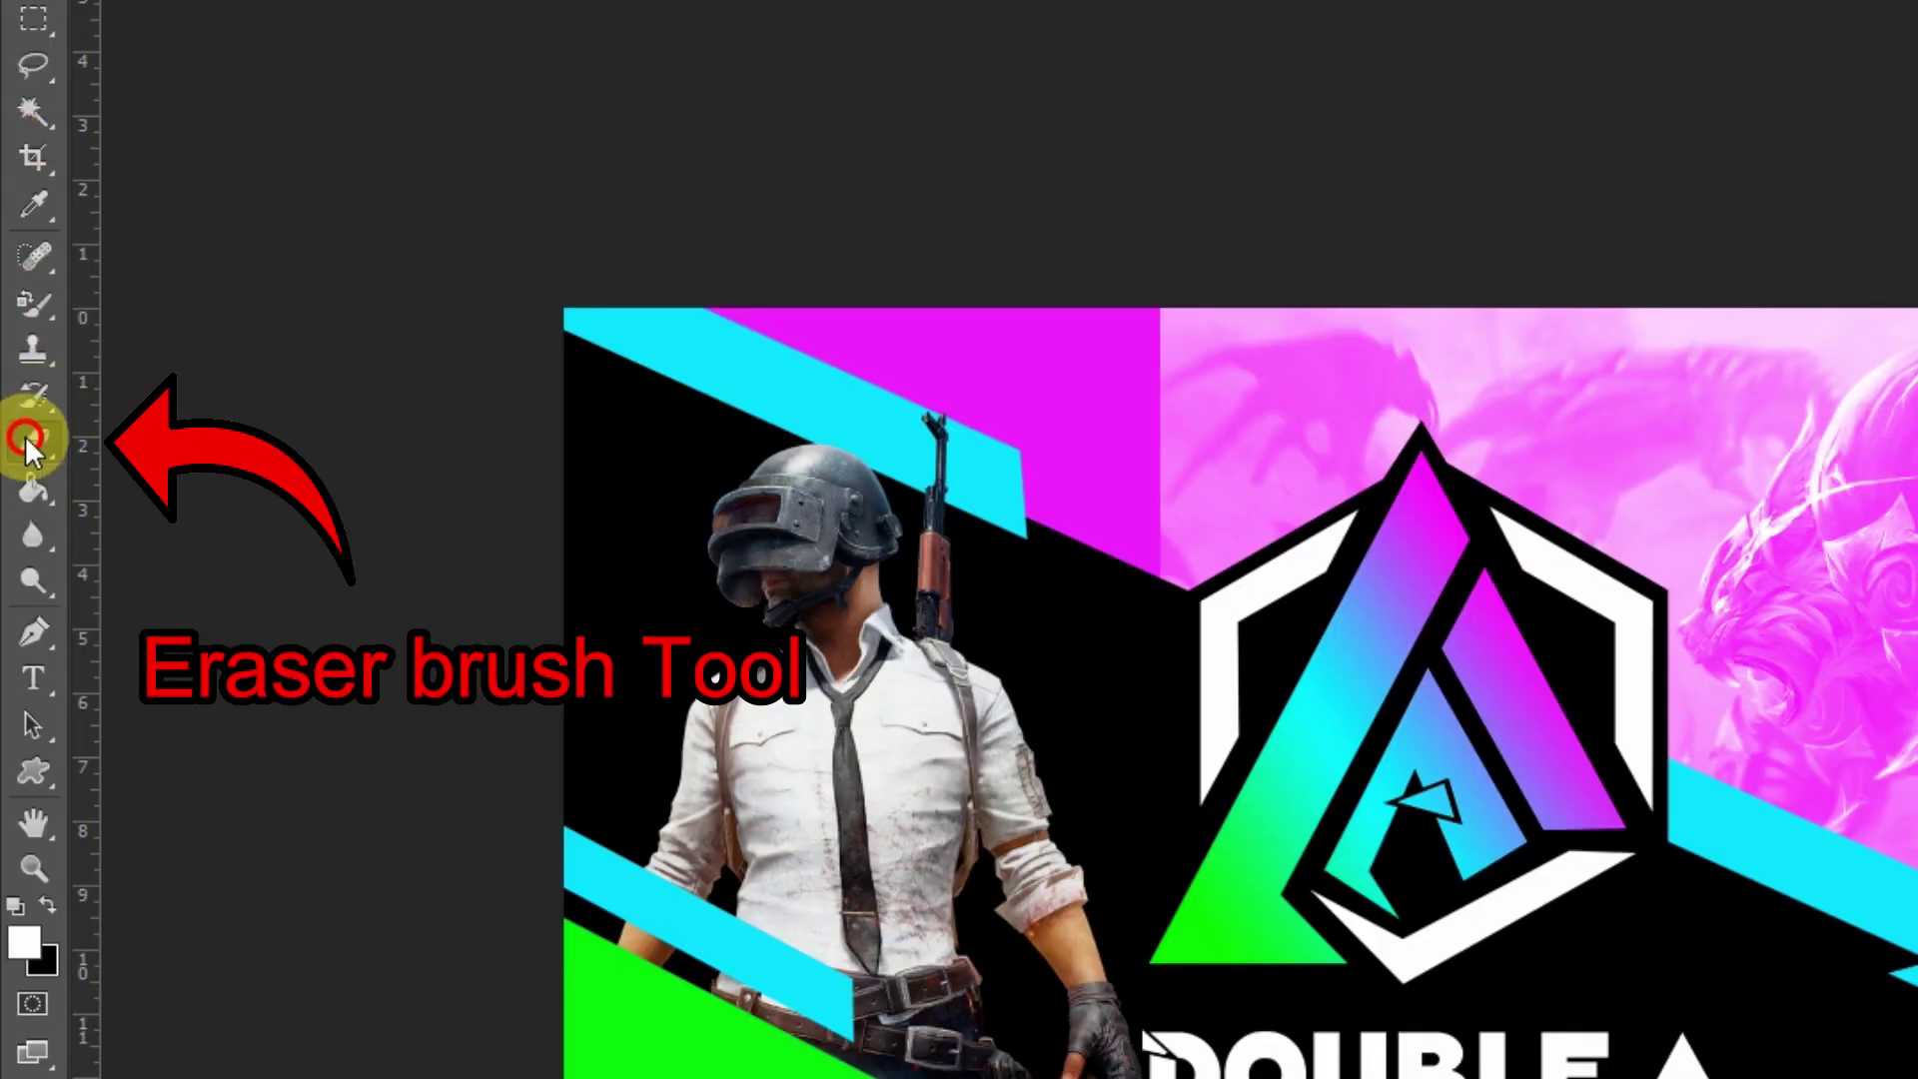
- Choose a soft round 0% hardness brush and enlarge it
right_click(1142, 471)
click(1220, 739)
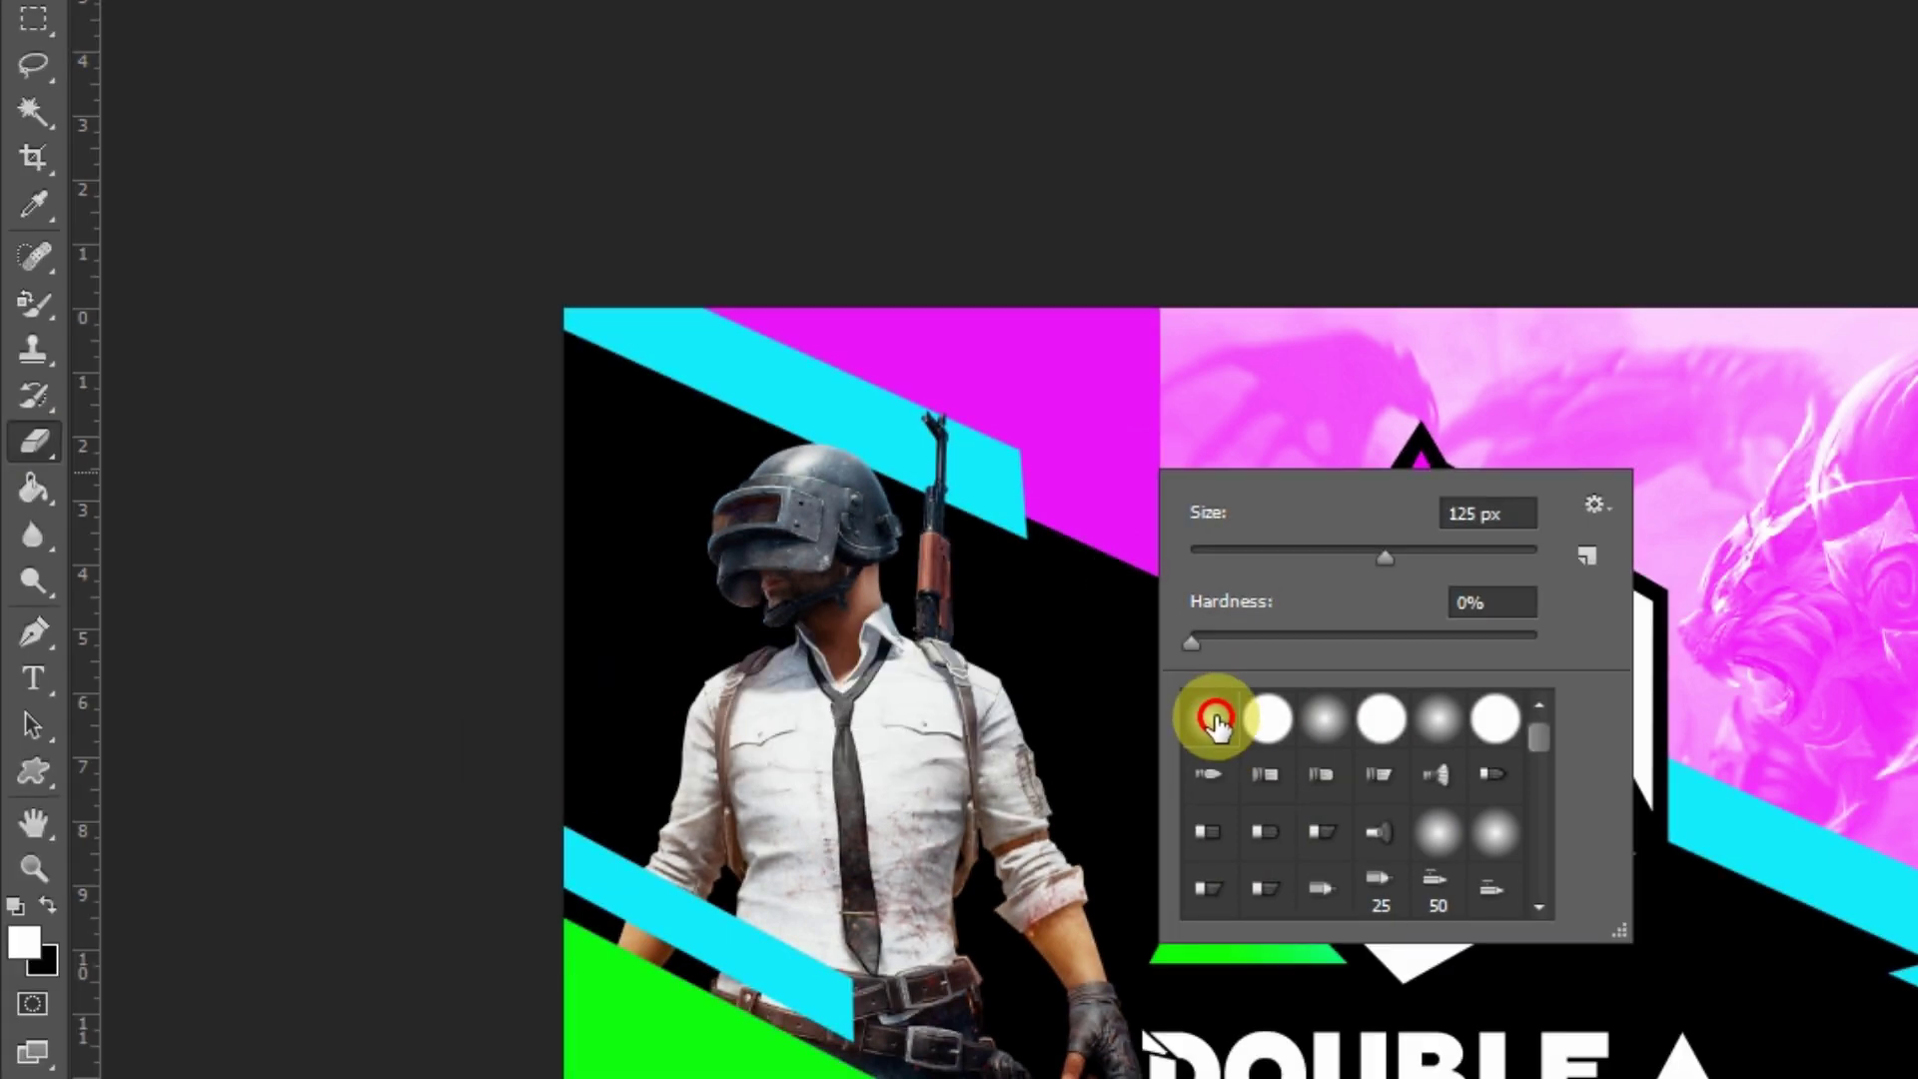
double_click(1212, 715)
key(bracketright)
key(bracketright)
key(bracketright)
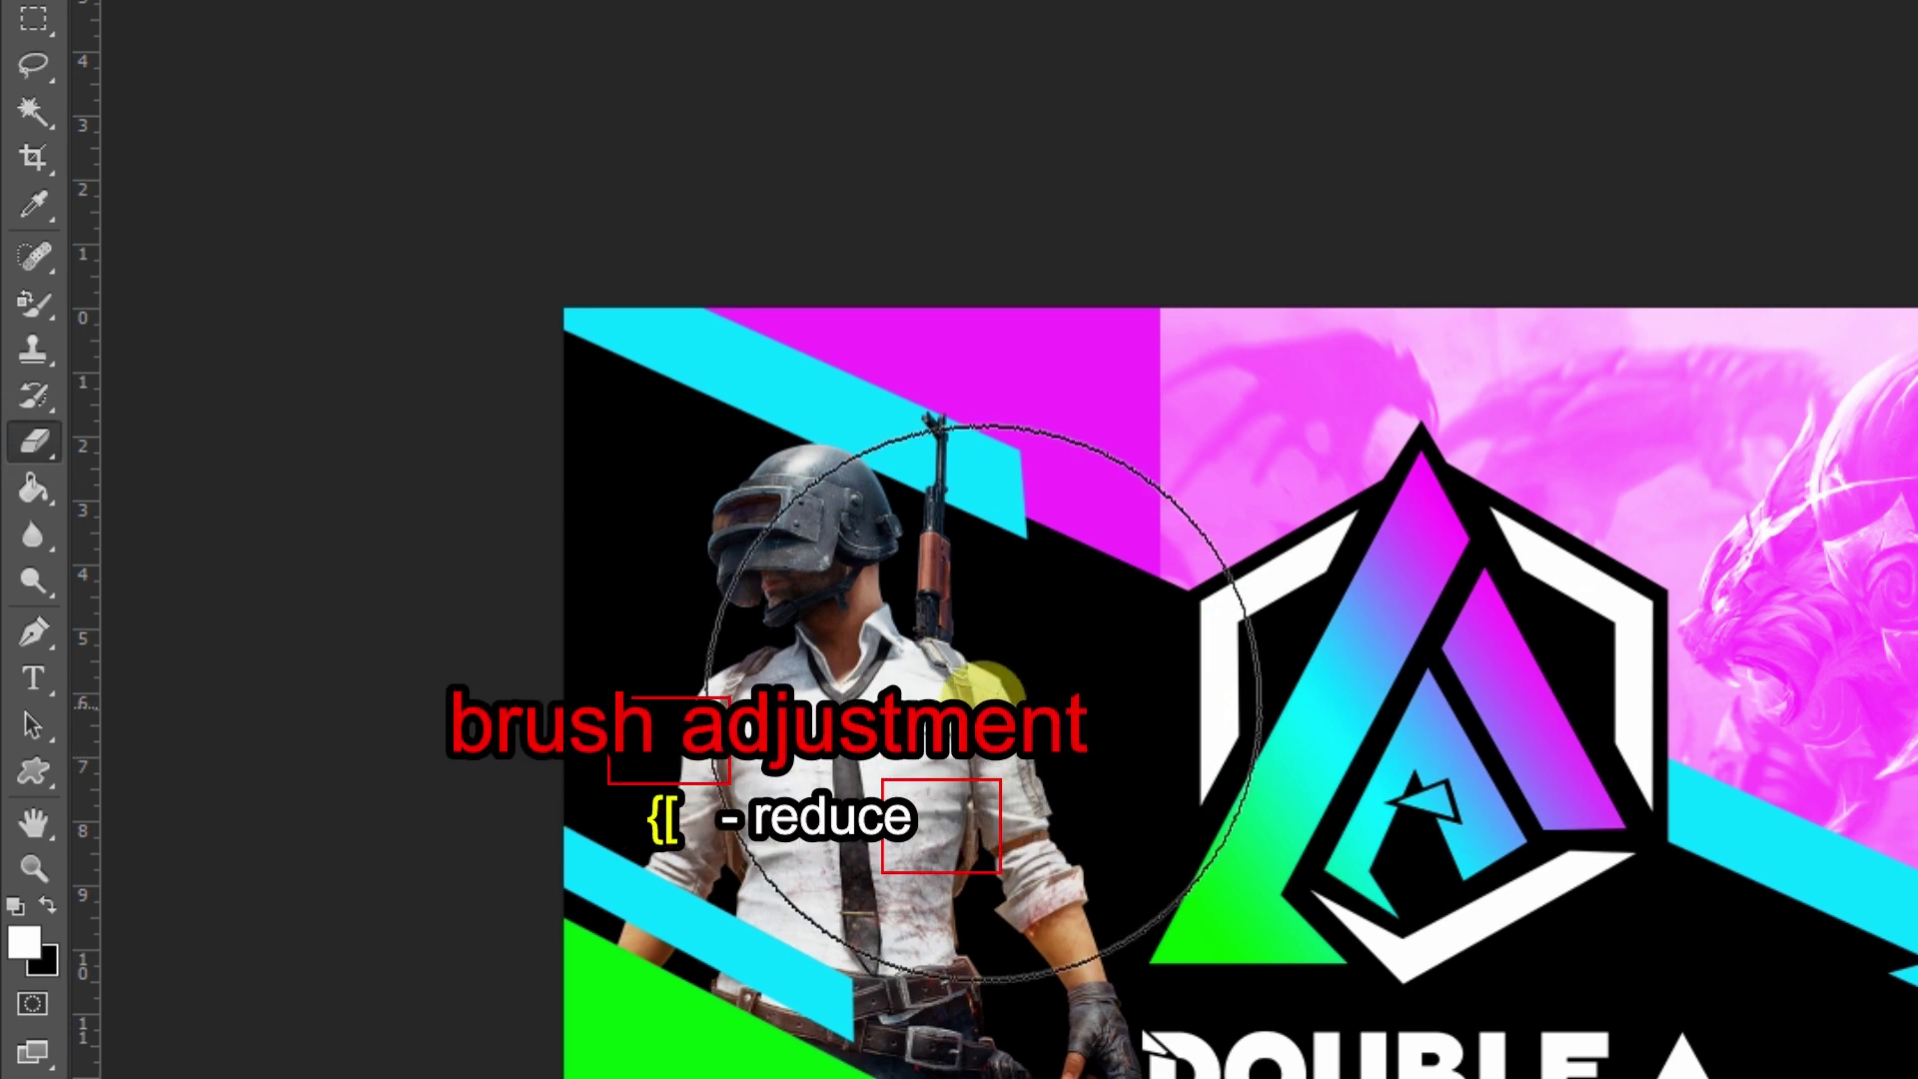
key(bracketright)
key(bracketright)
- Paint away the left part of the pink Ursa art near the logo top
drag(1177, 471, 1434, 143)
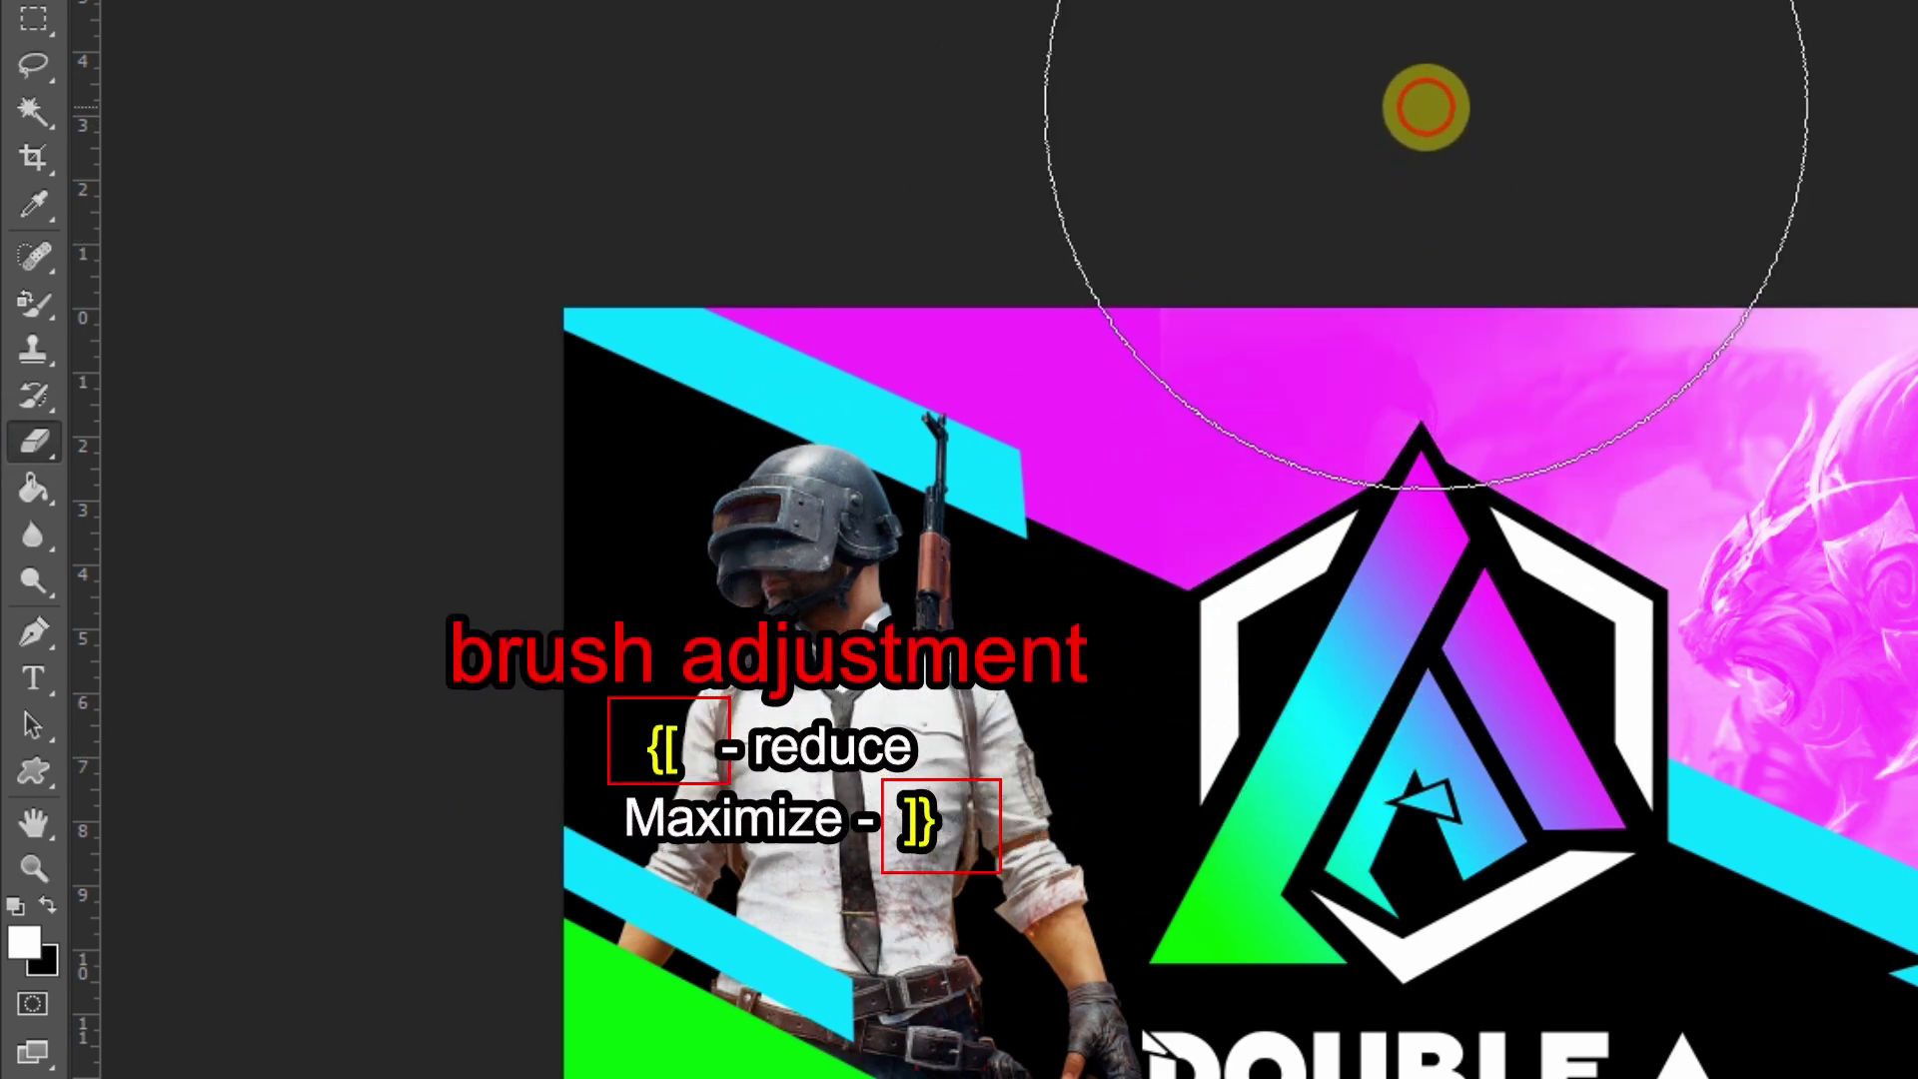
key(bracketleft)
key(bracketleft)
key(bracketleft)
key(bracketleft)
key(bracketleft)
key(bracketleft)
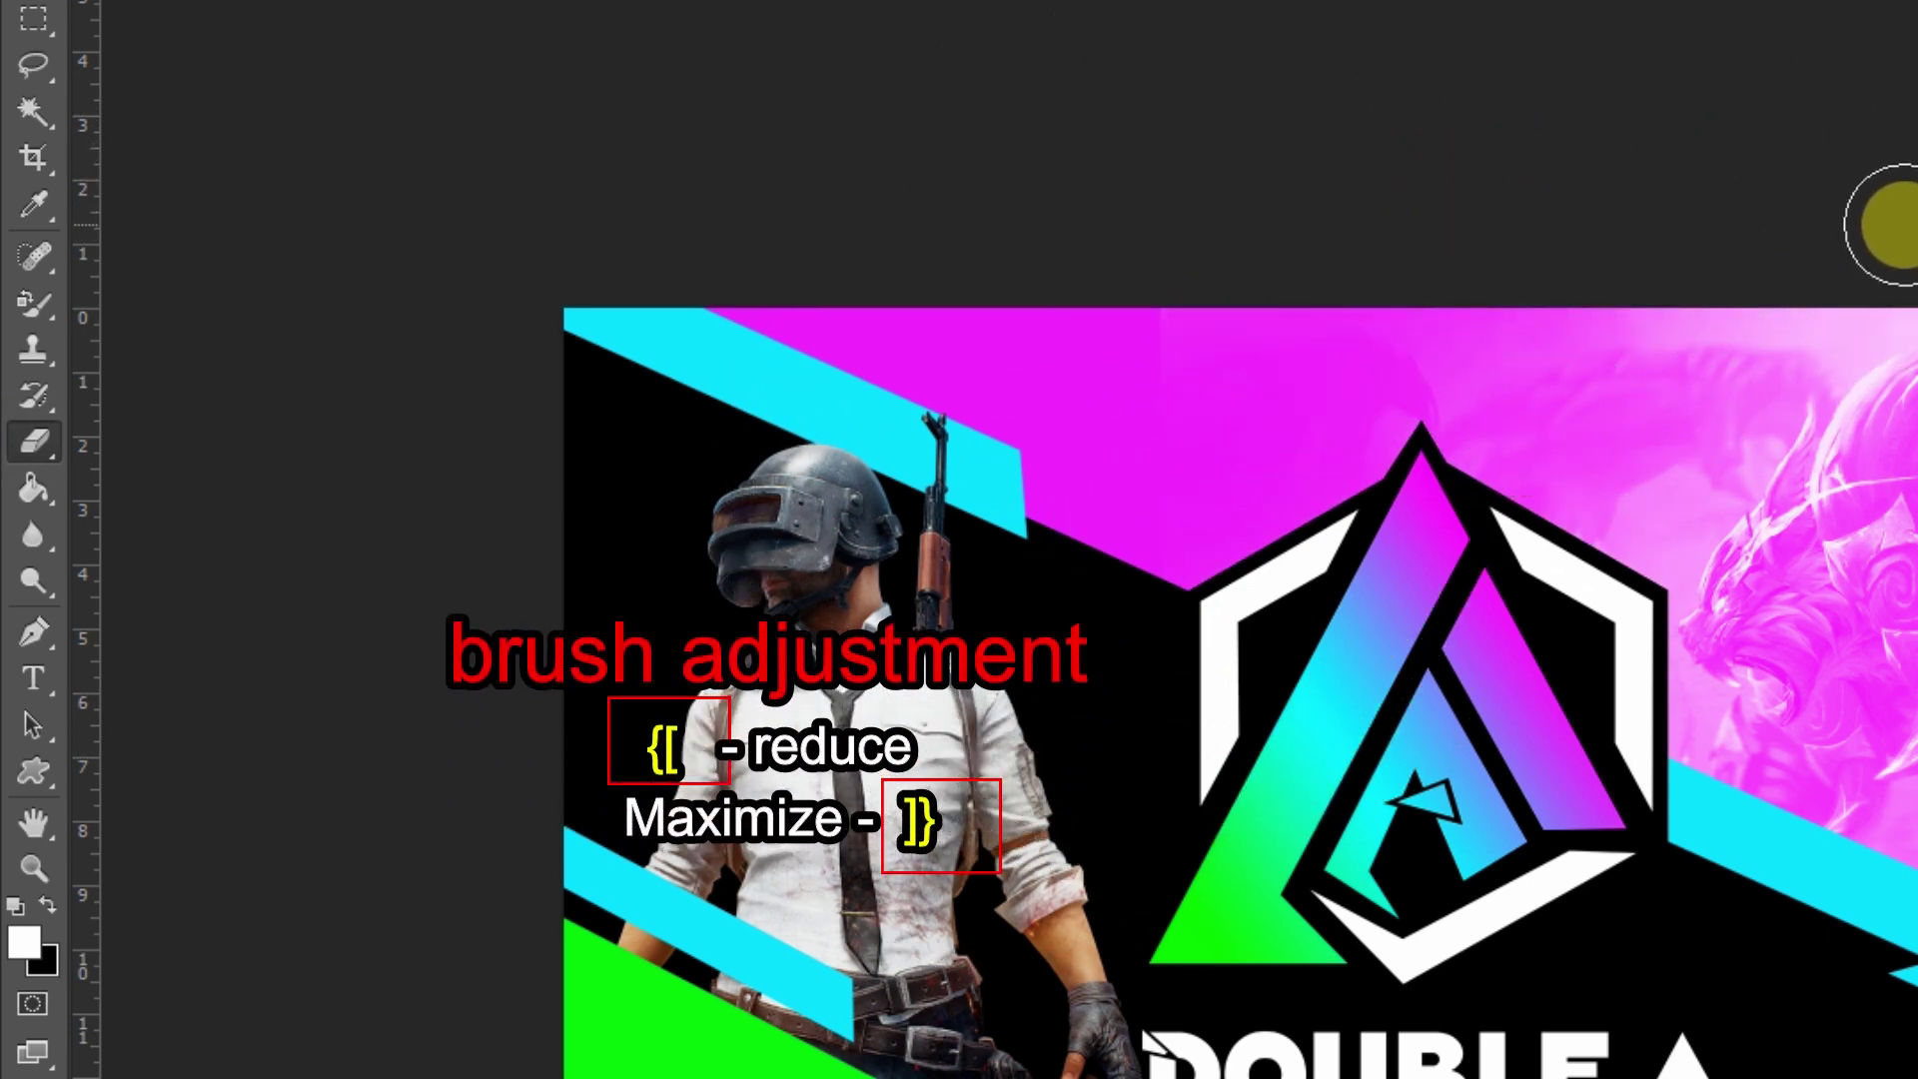
key(ctrl+plus)
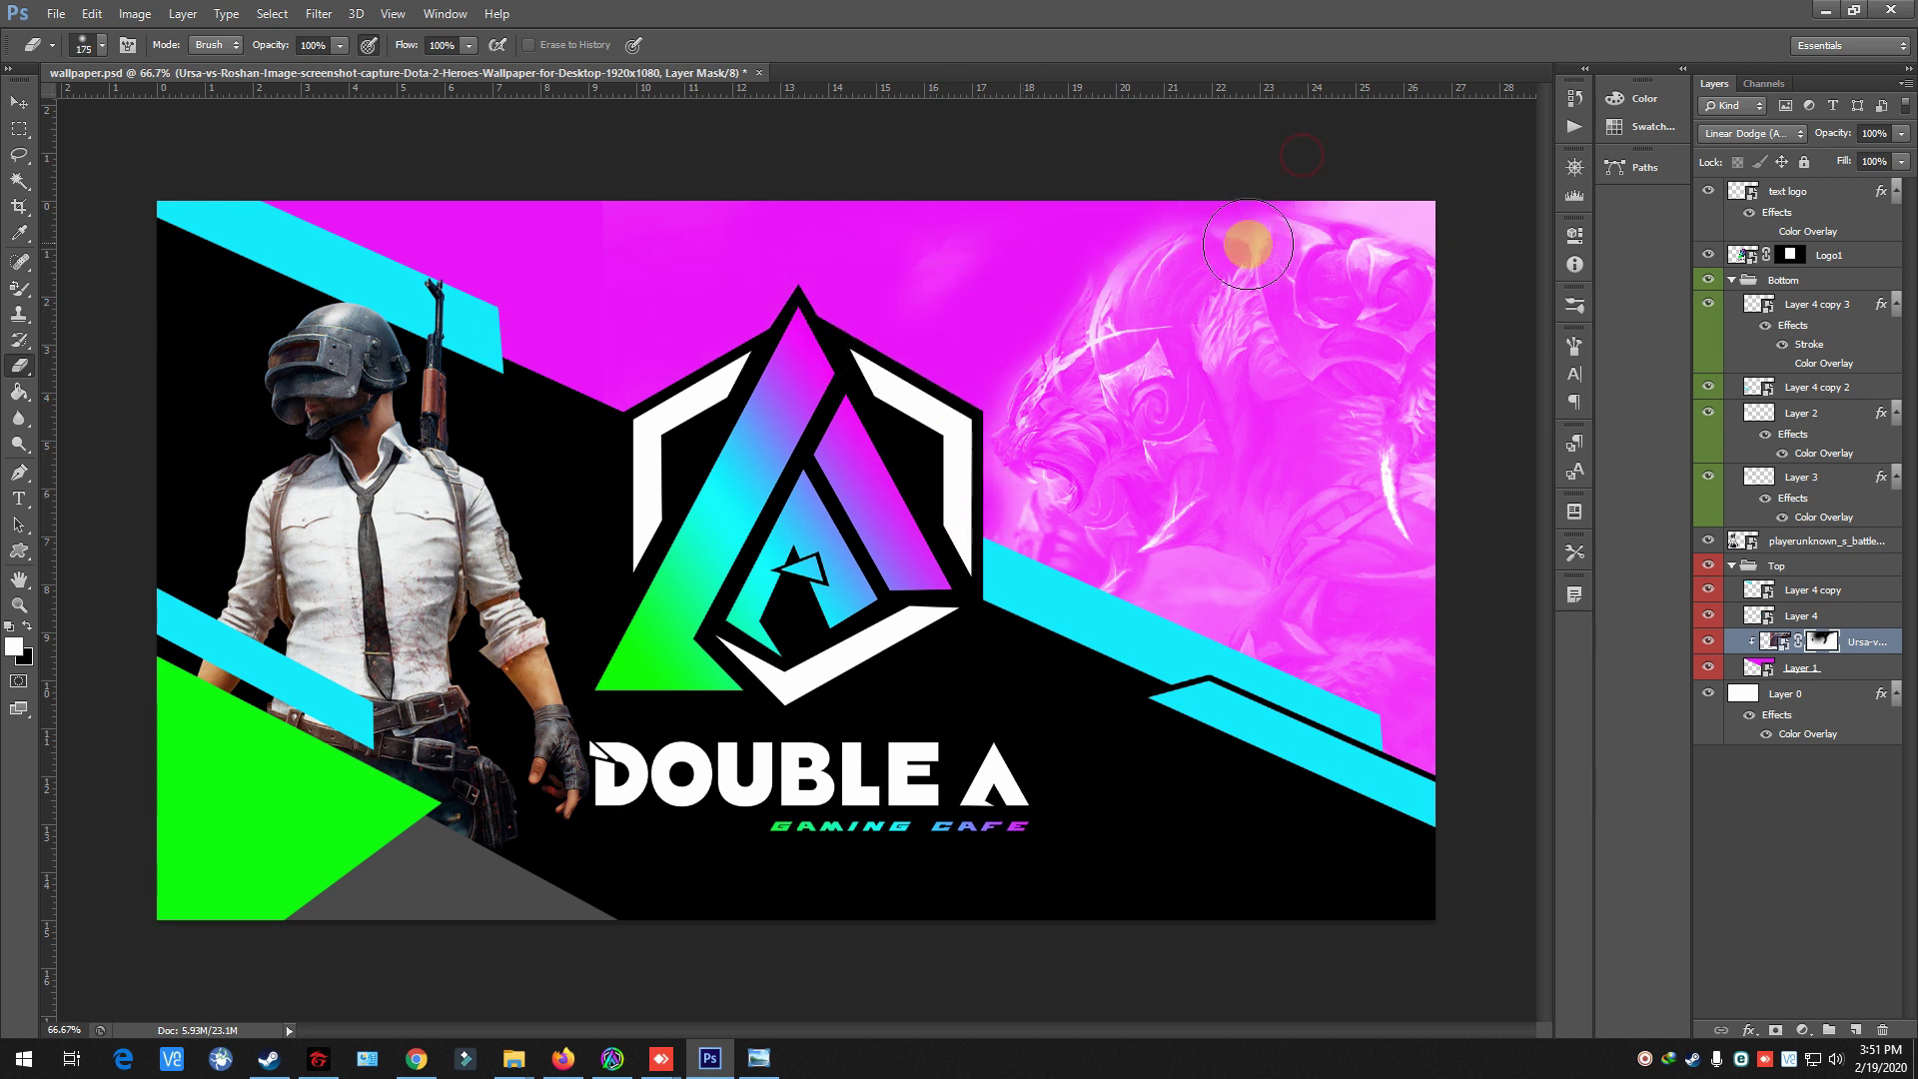
key(ctrl+minus)
mouse_move(758, 1059)
click(740, 959)
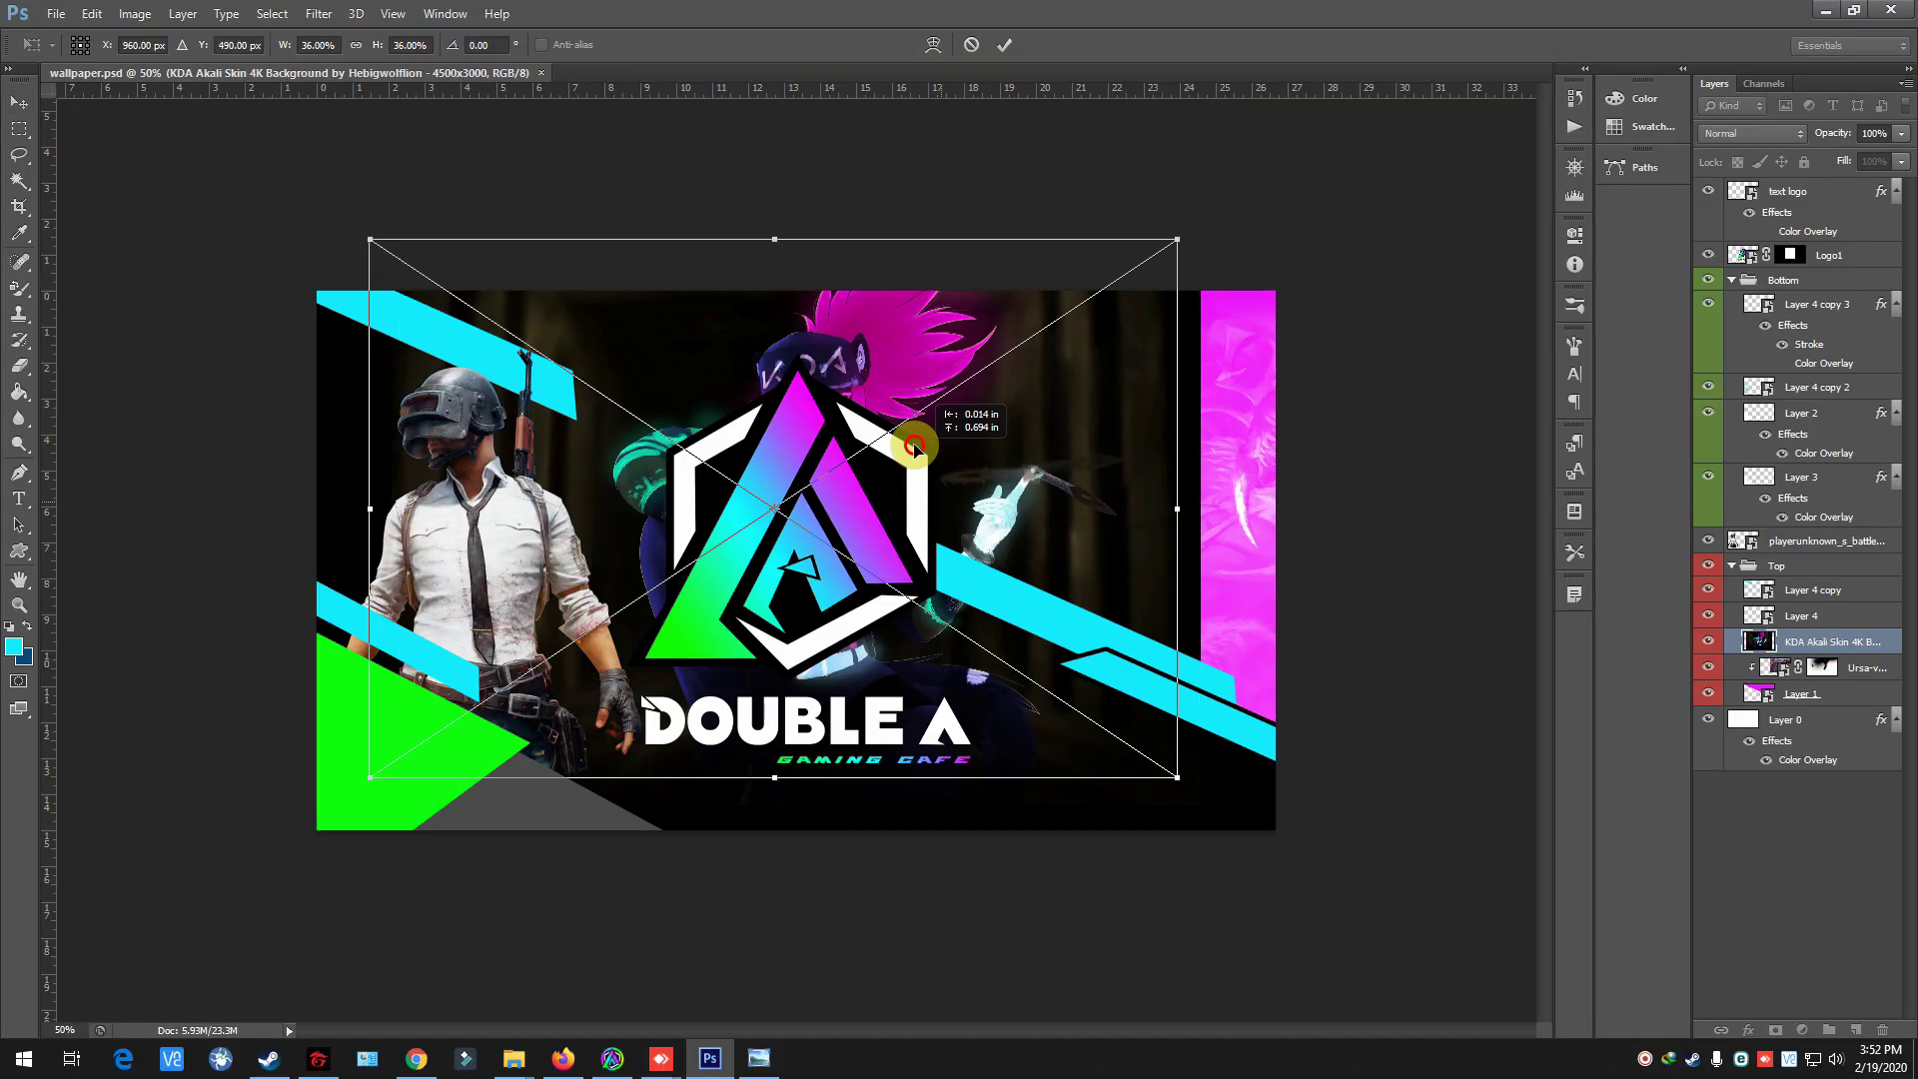
- Commit the KDA Akali art's size, clip it to the magenta shape and set Linear Dodge (Add)
key(Return)
right_click(1837, 642)
click(1648, 676)
click(1753, 132)
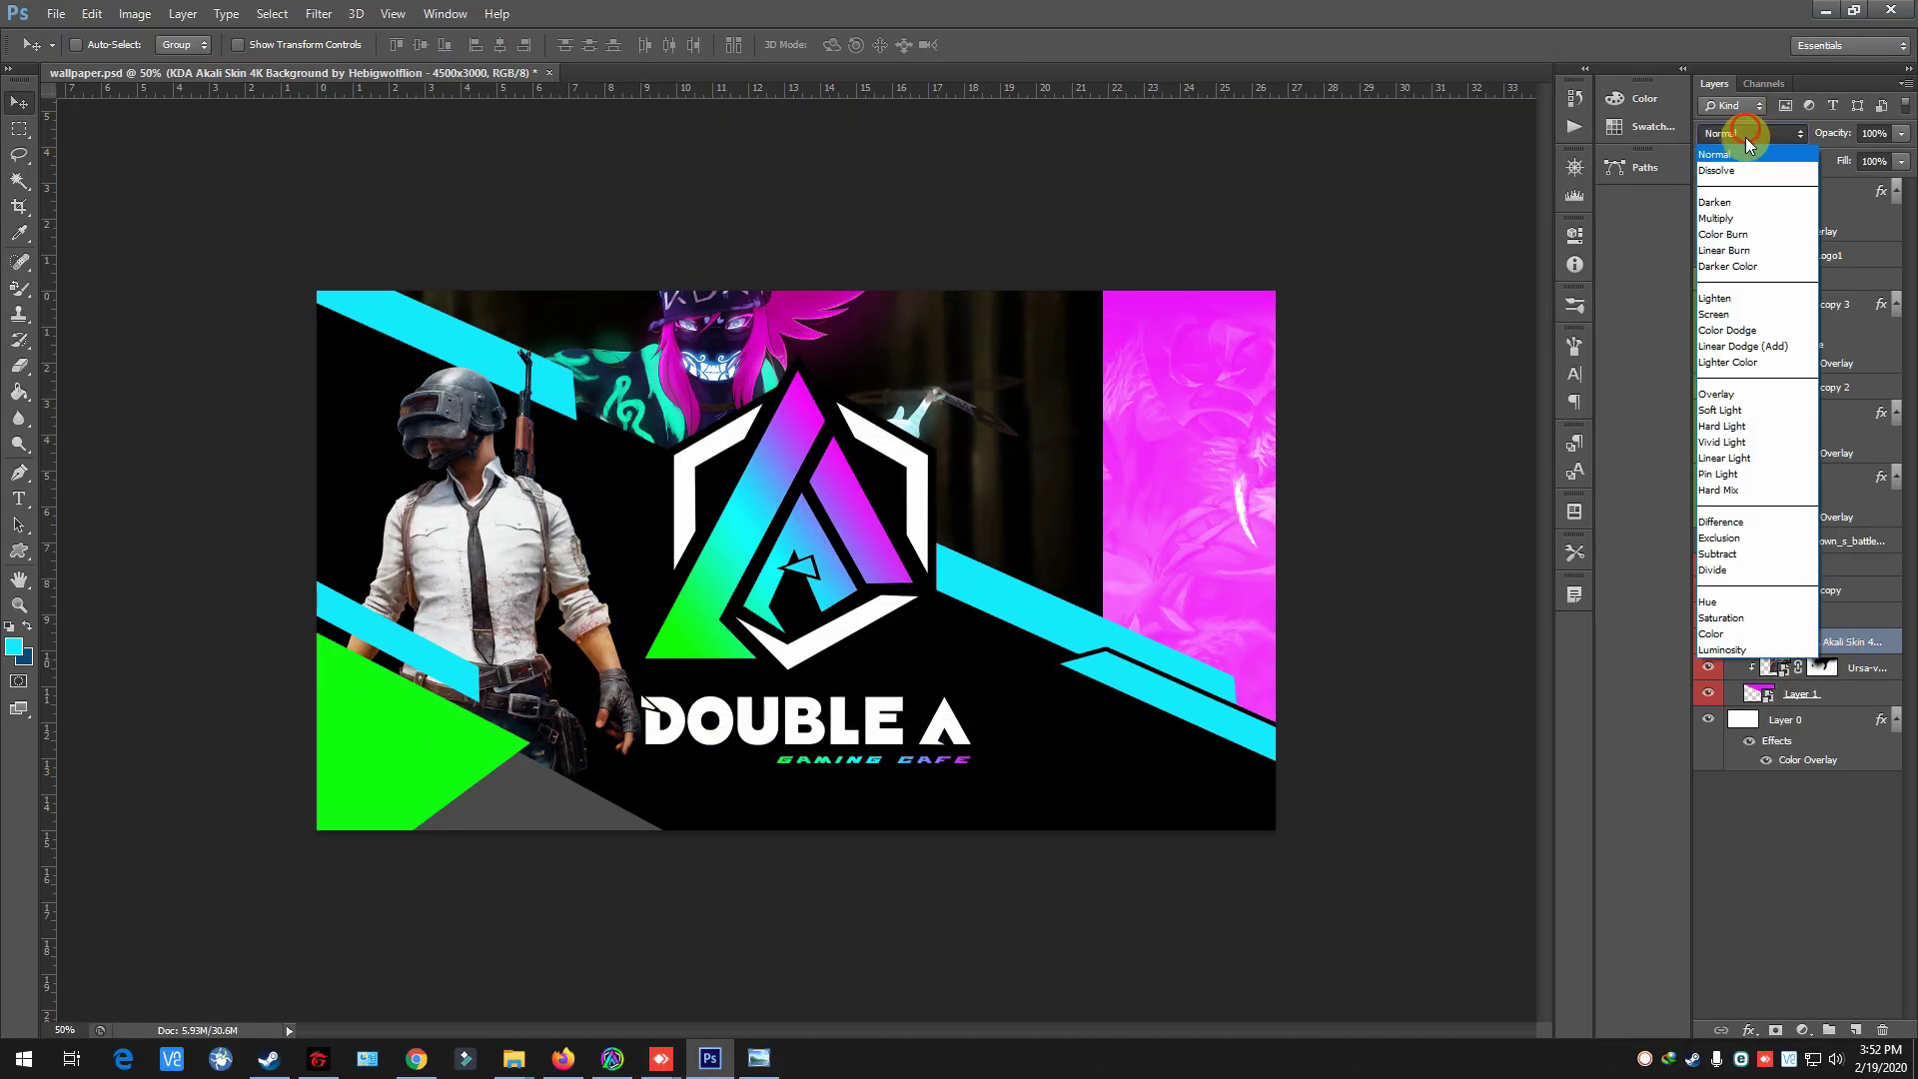
click(1748, 335)
- Shift the KDA art right behind the logo, add a layer mask, and open the apex folder
drag(744, 380, 764, 369)
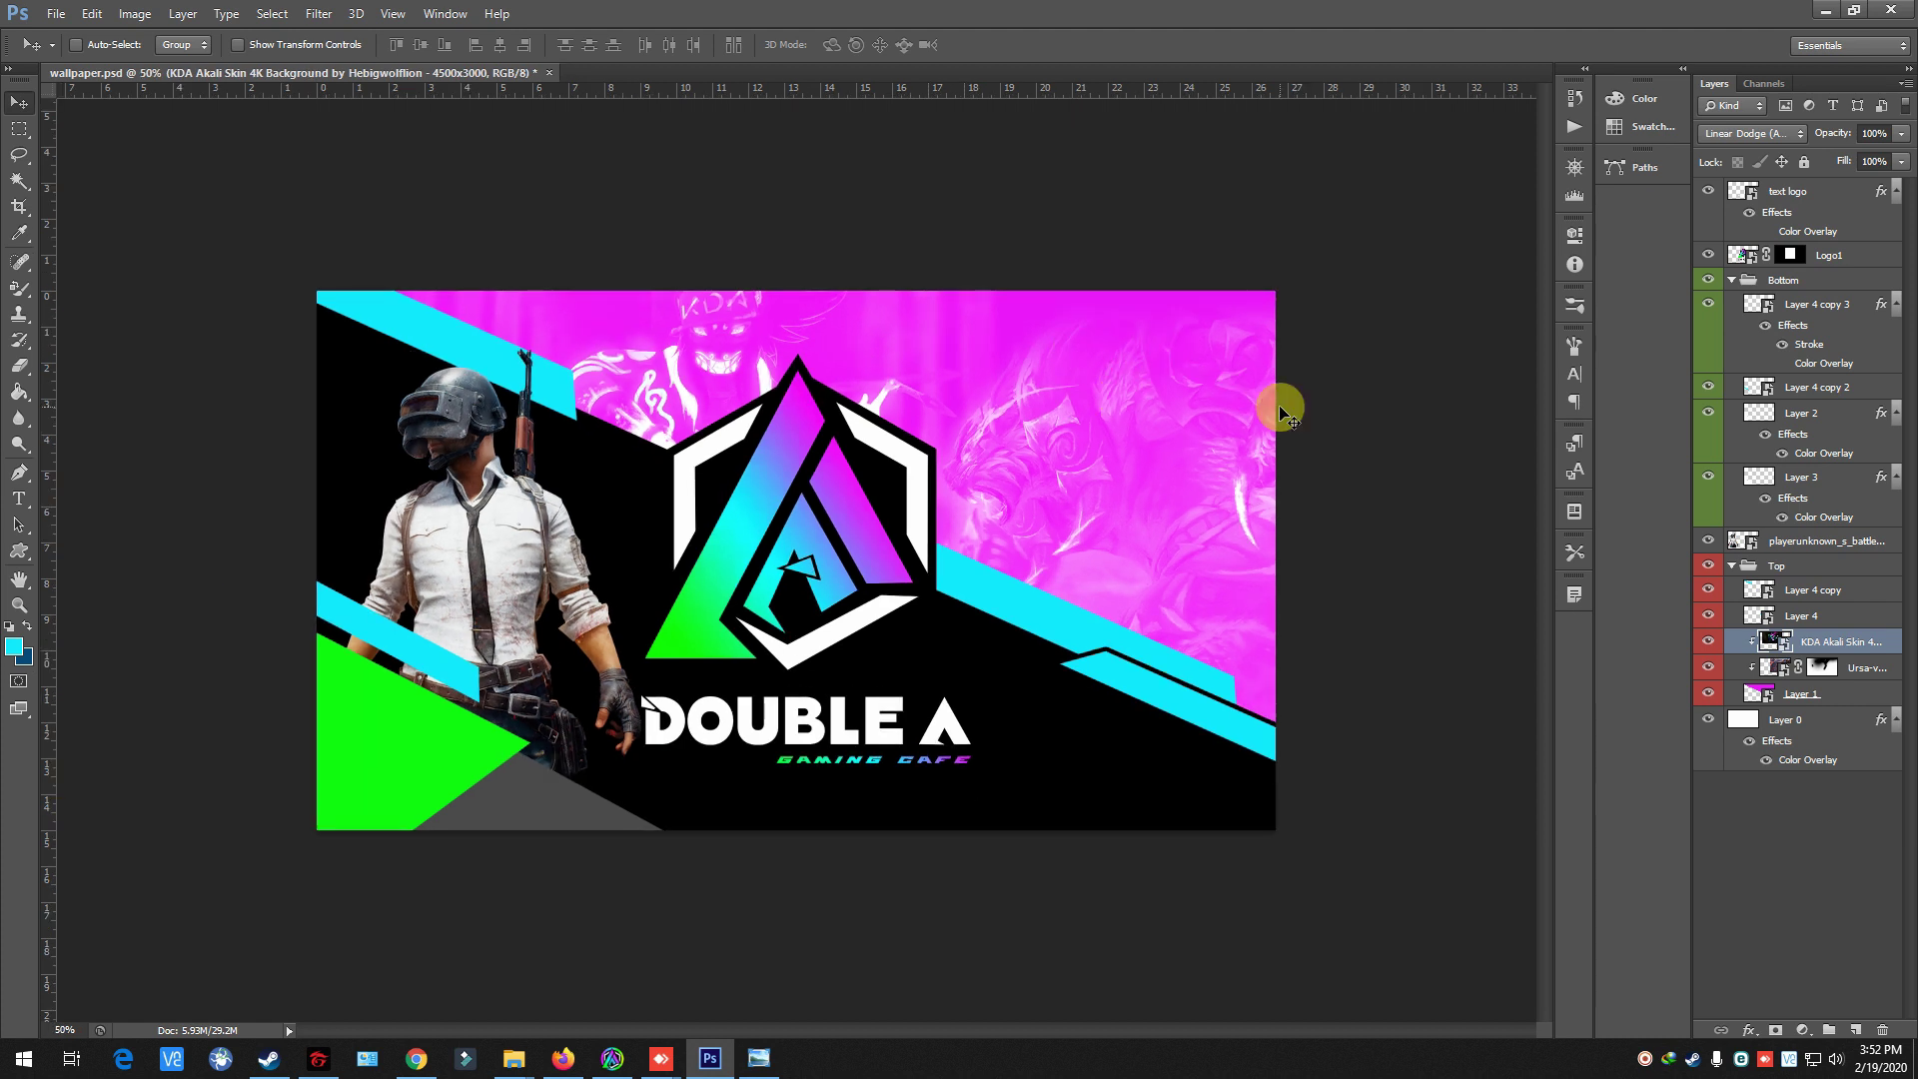
click(1775, 1030)
key(e)
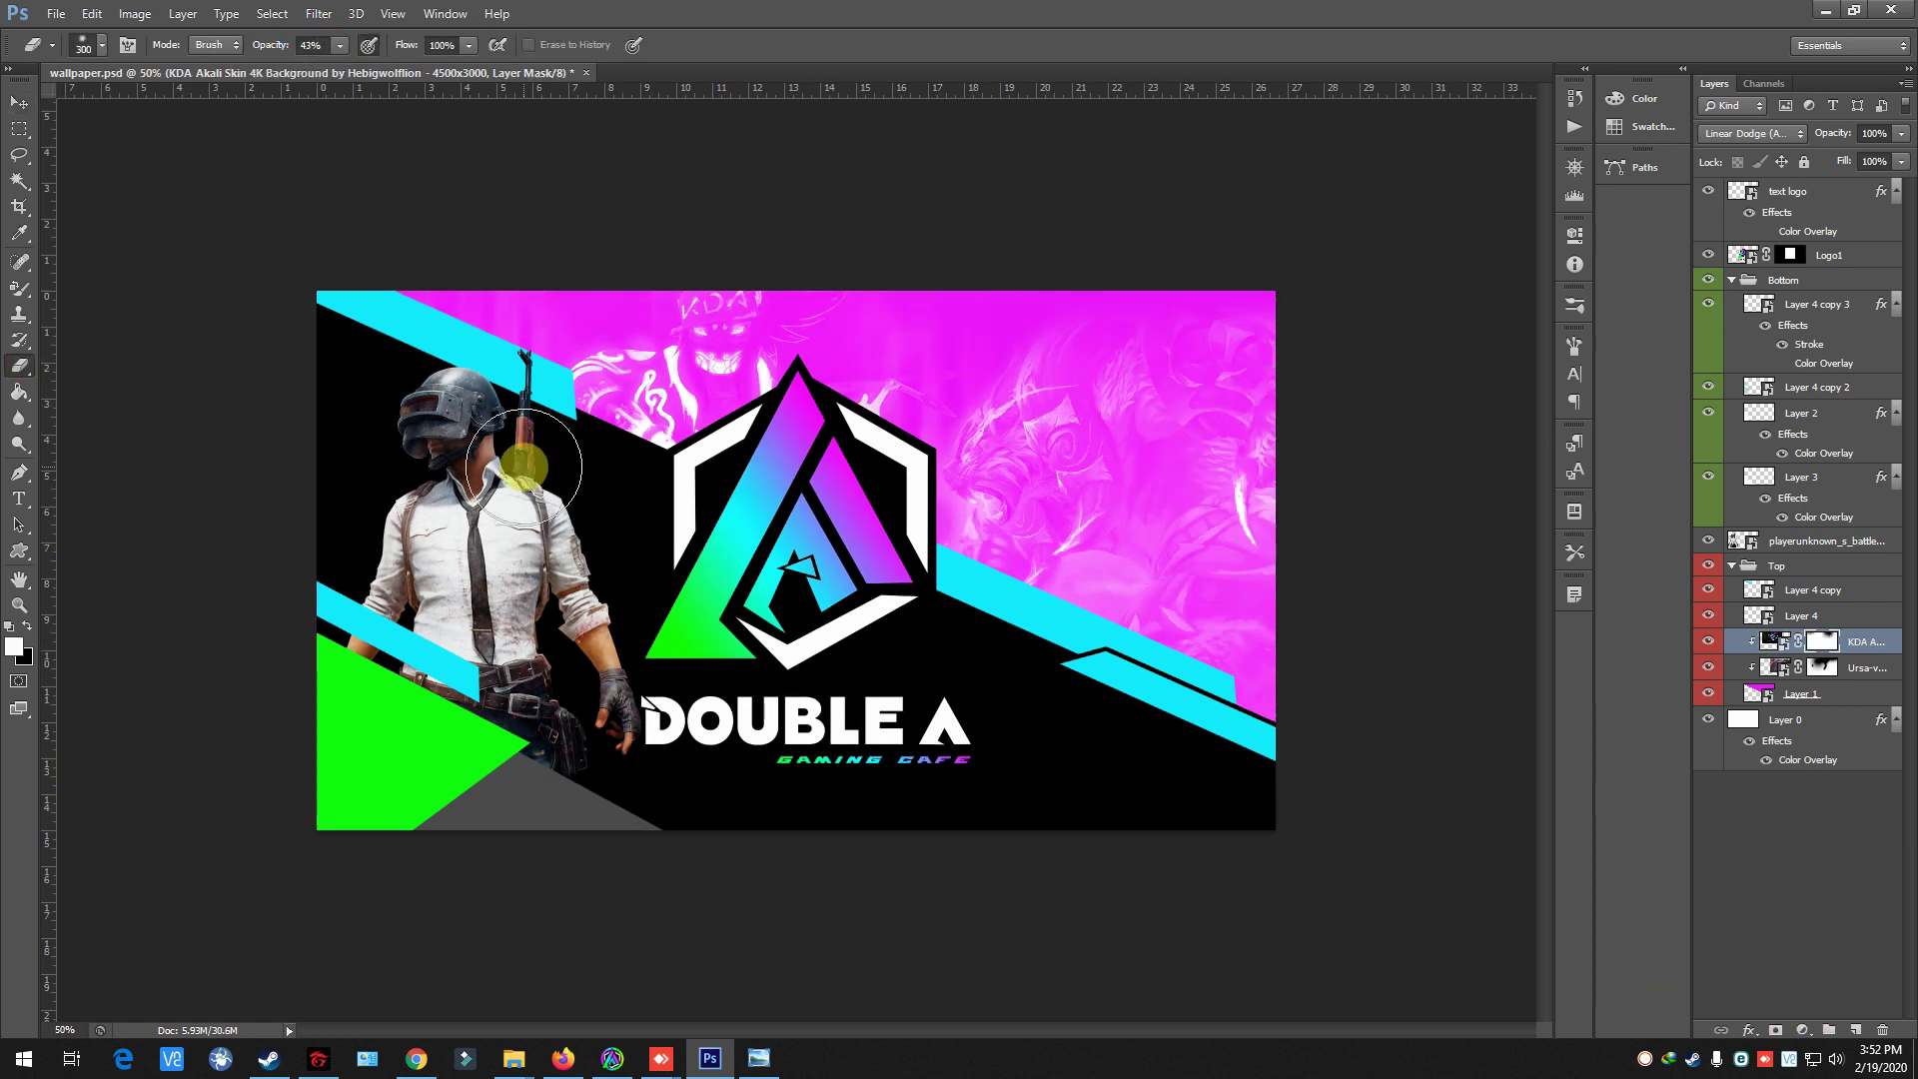
click(514, 1058)
double_click(257, 198)
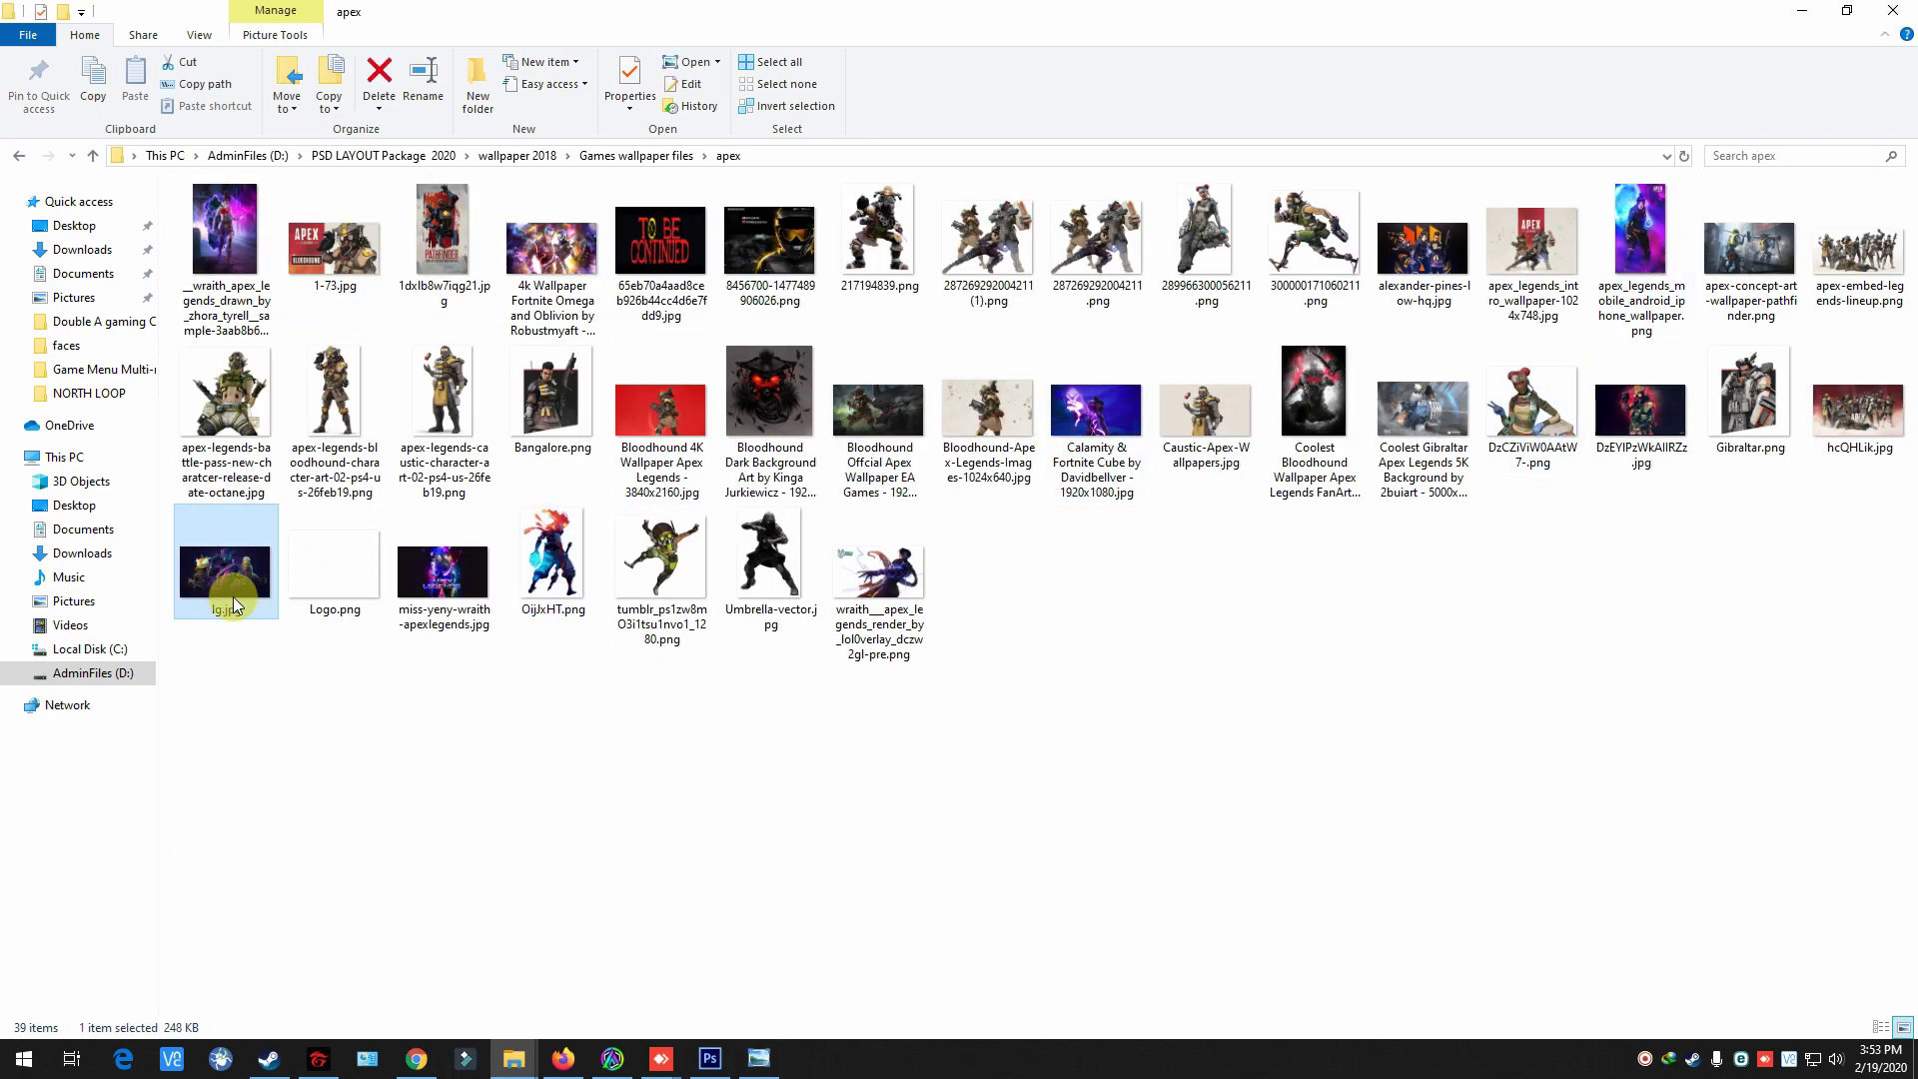
- Place the Bloodhound Apex wallpaper and clip it under Layer 2 in the Bottom group
double_click(1271, 385)
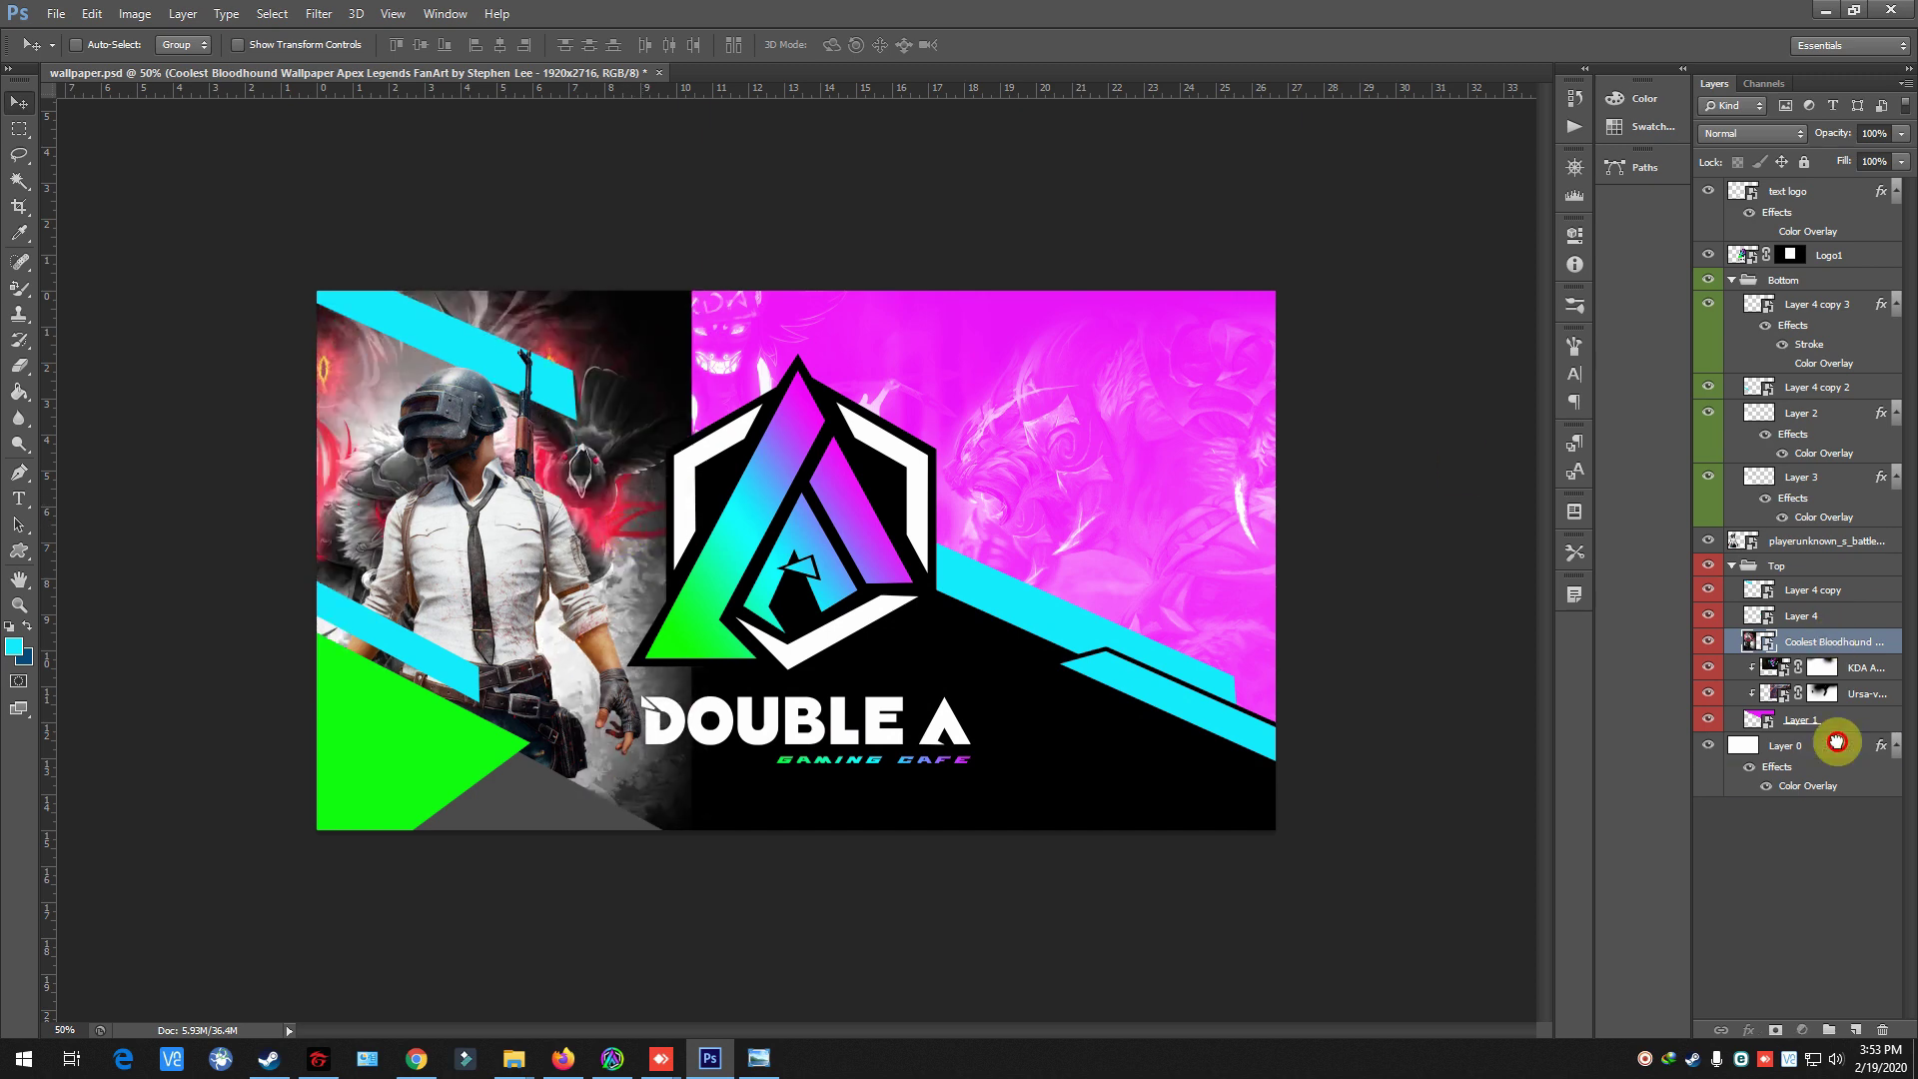
drag(599, 520, 606, 576)
drag(1826, 719, 1808, 399)
alt+click(1718, 418)
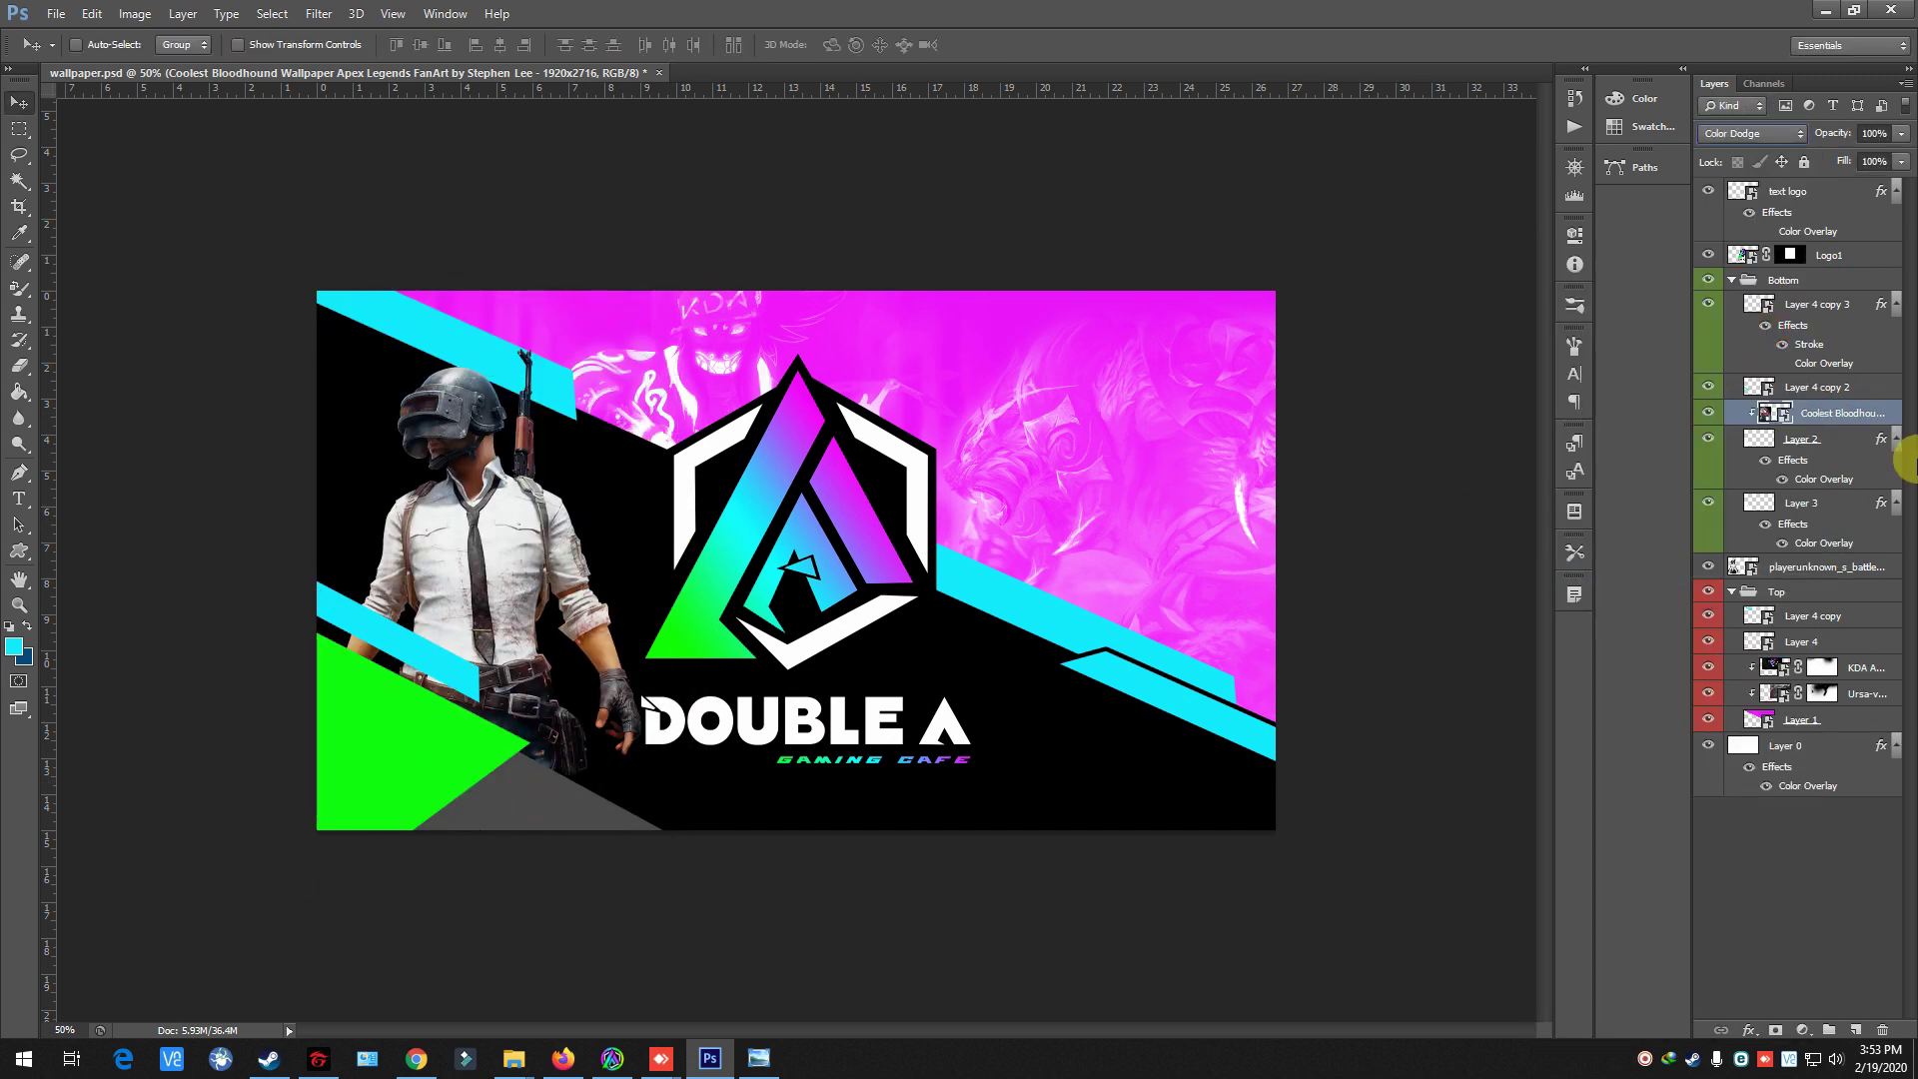
drag(1880, 439, 1881, 1030)
key(ctrl+t)
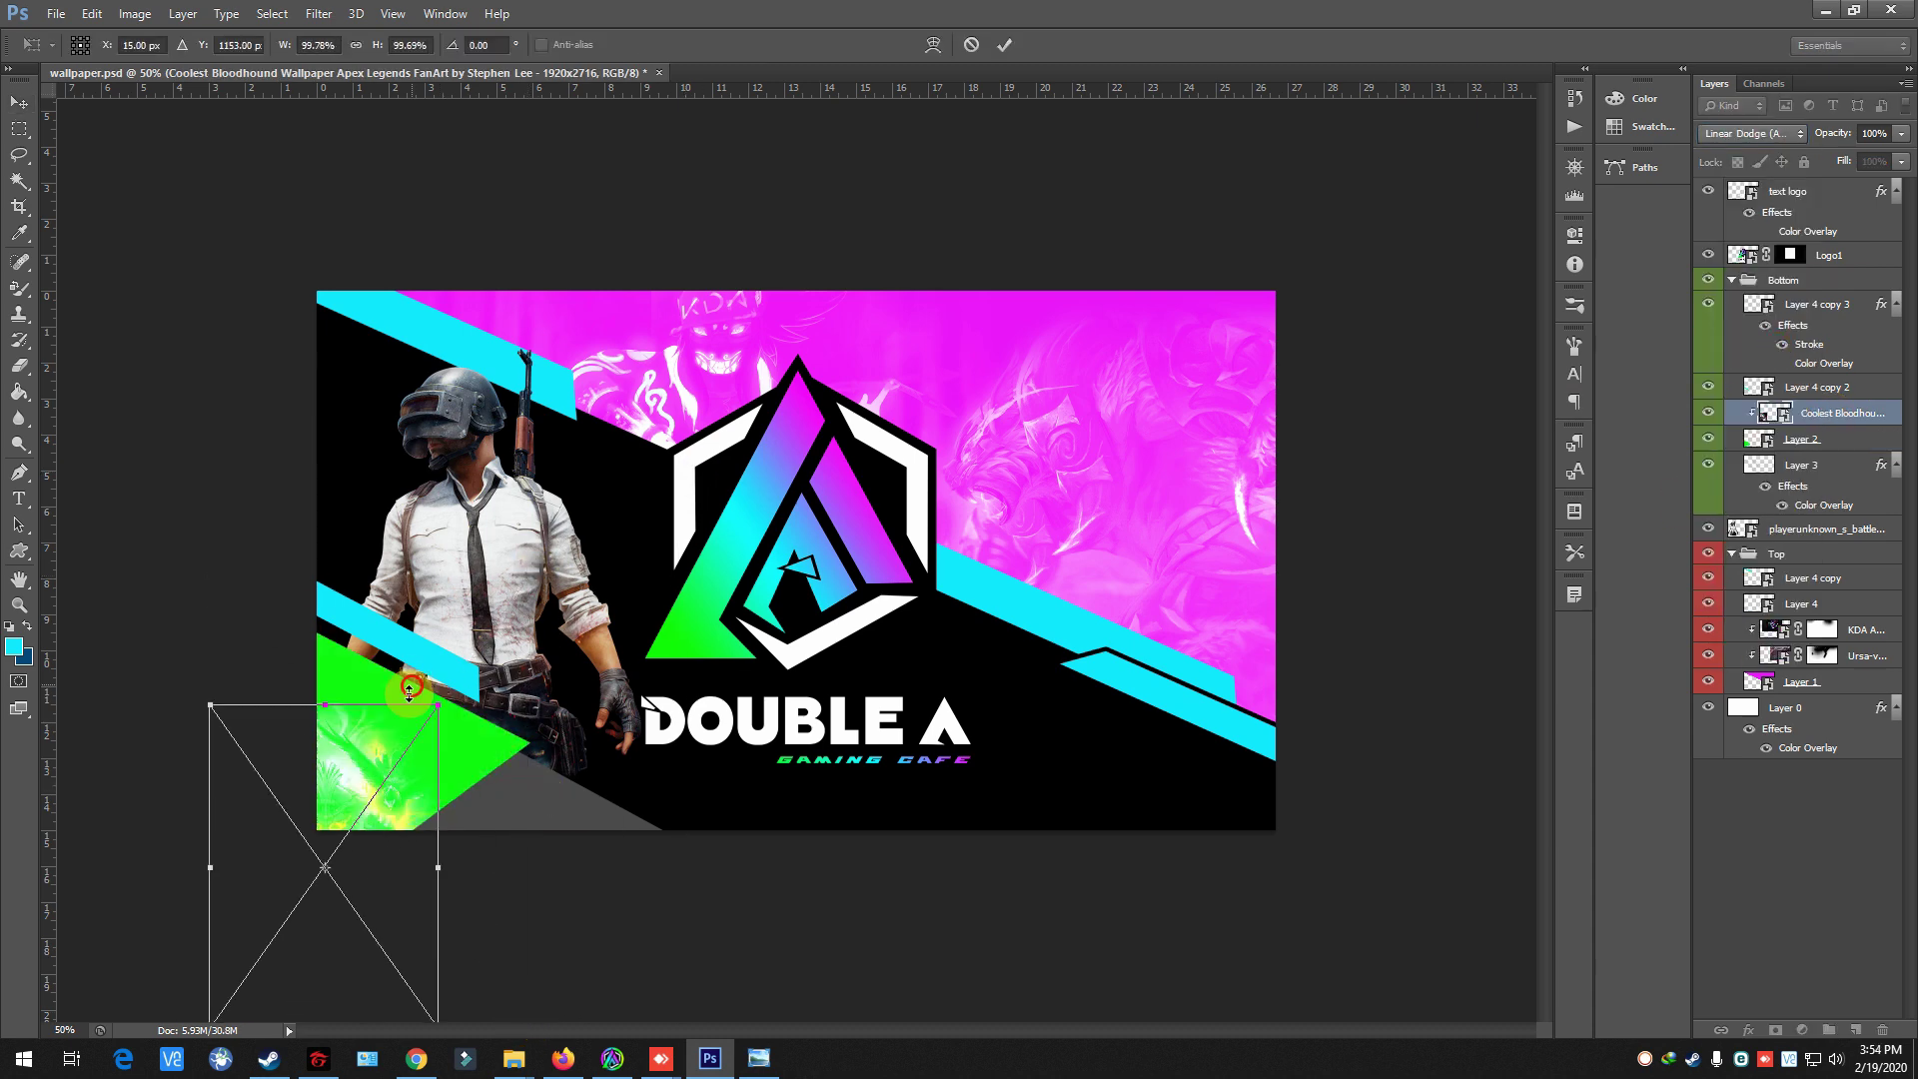
key(Return)
key(ctrl+1)
drag(1828, 412, 1798, 452)
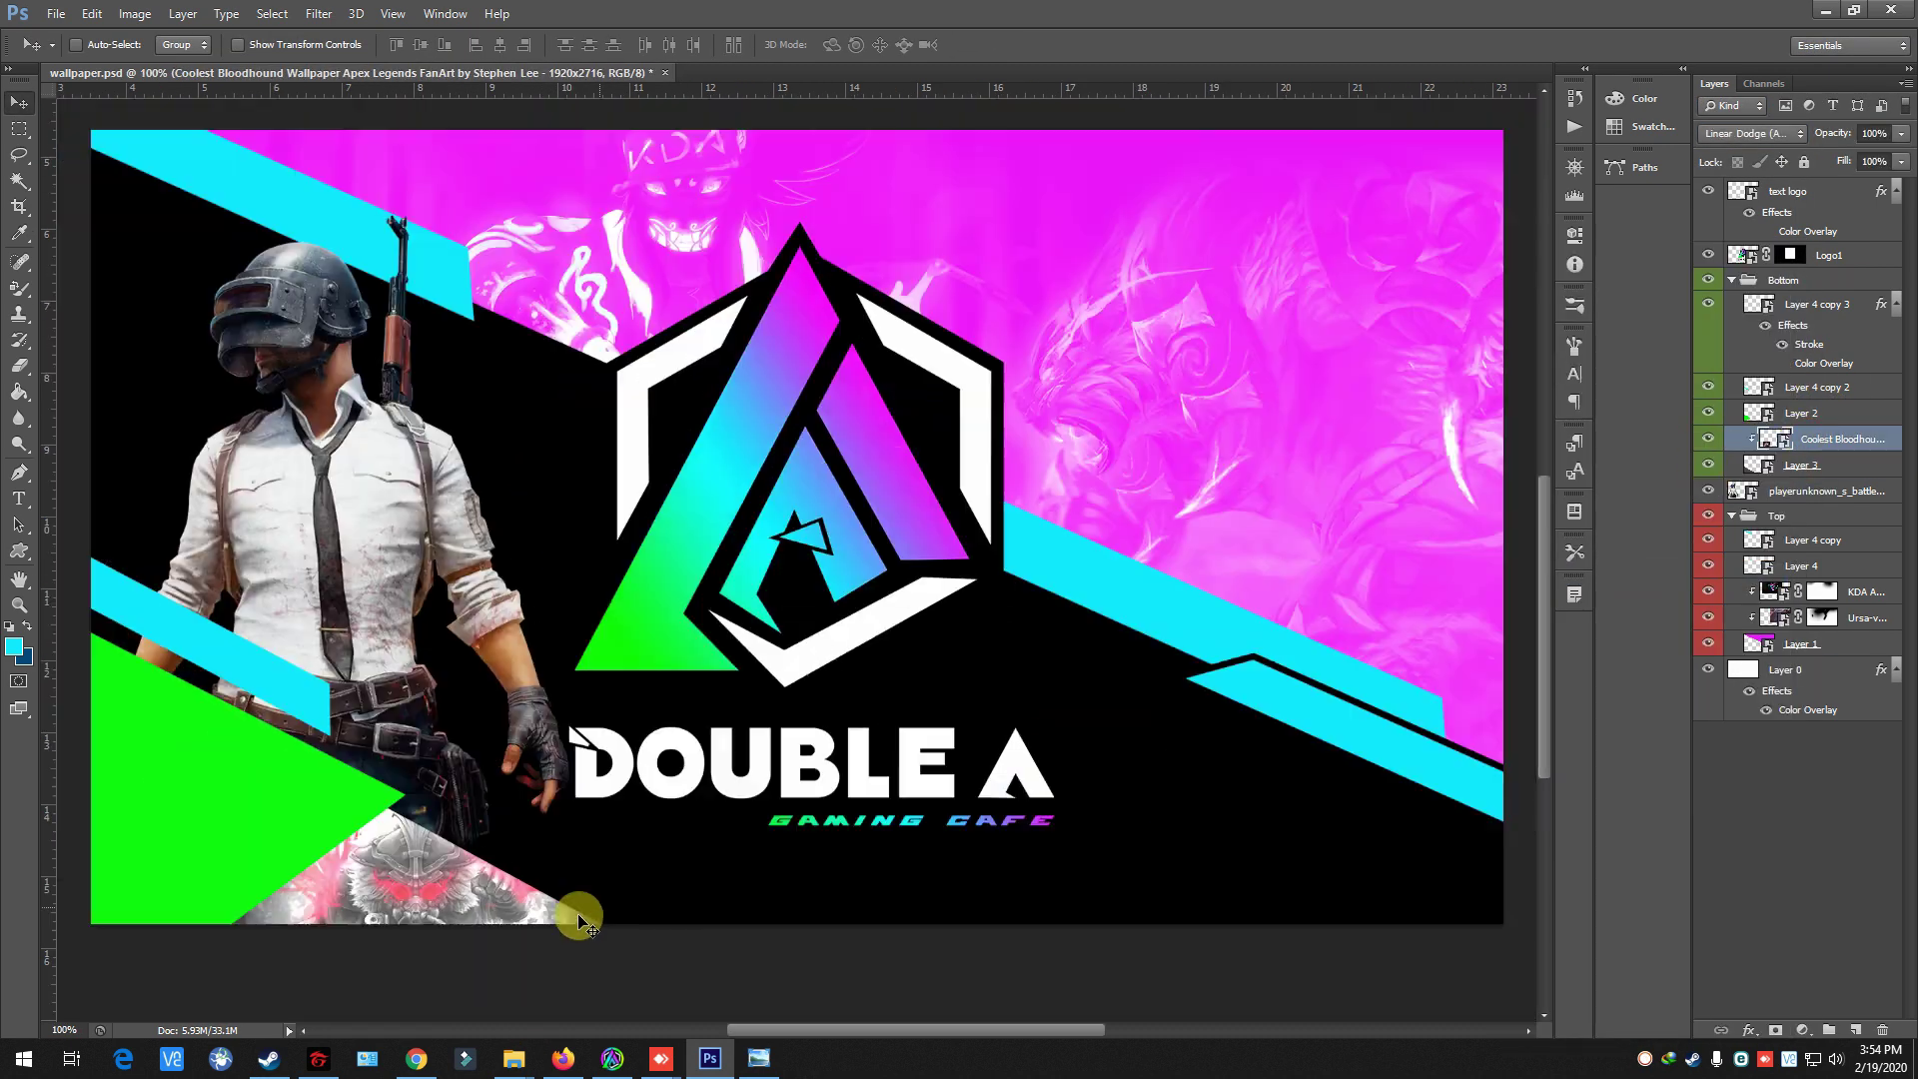
key(ctrl+minus)
- Resize and reposition the grey bottom triangle on Layer 3
key(alt+bracketleft)
key(ctrl+t)
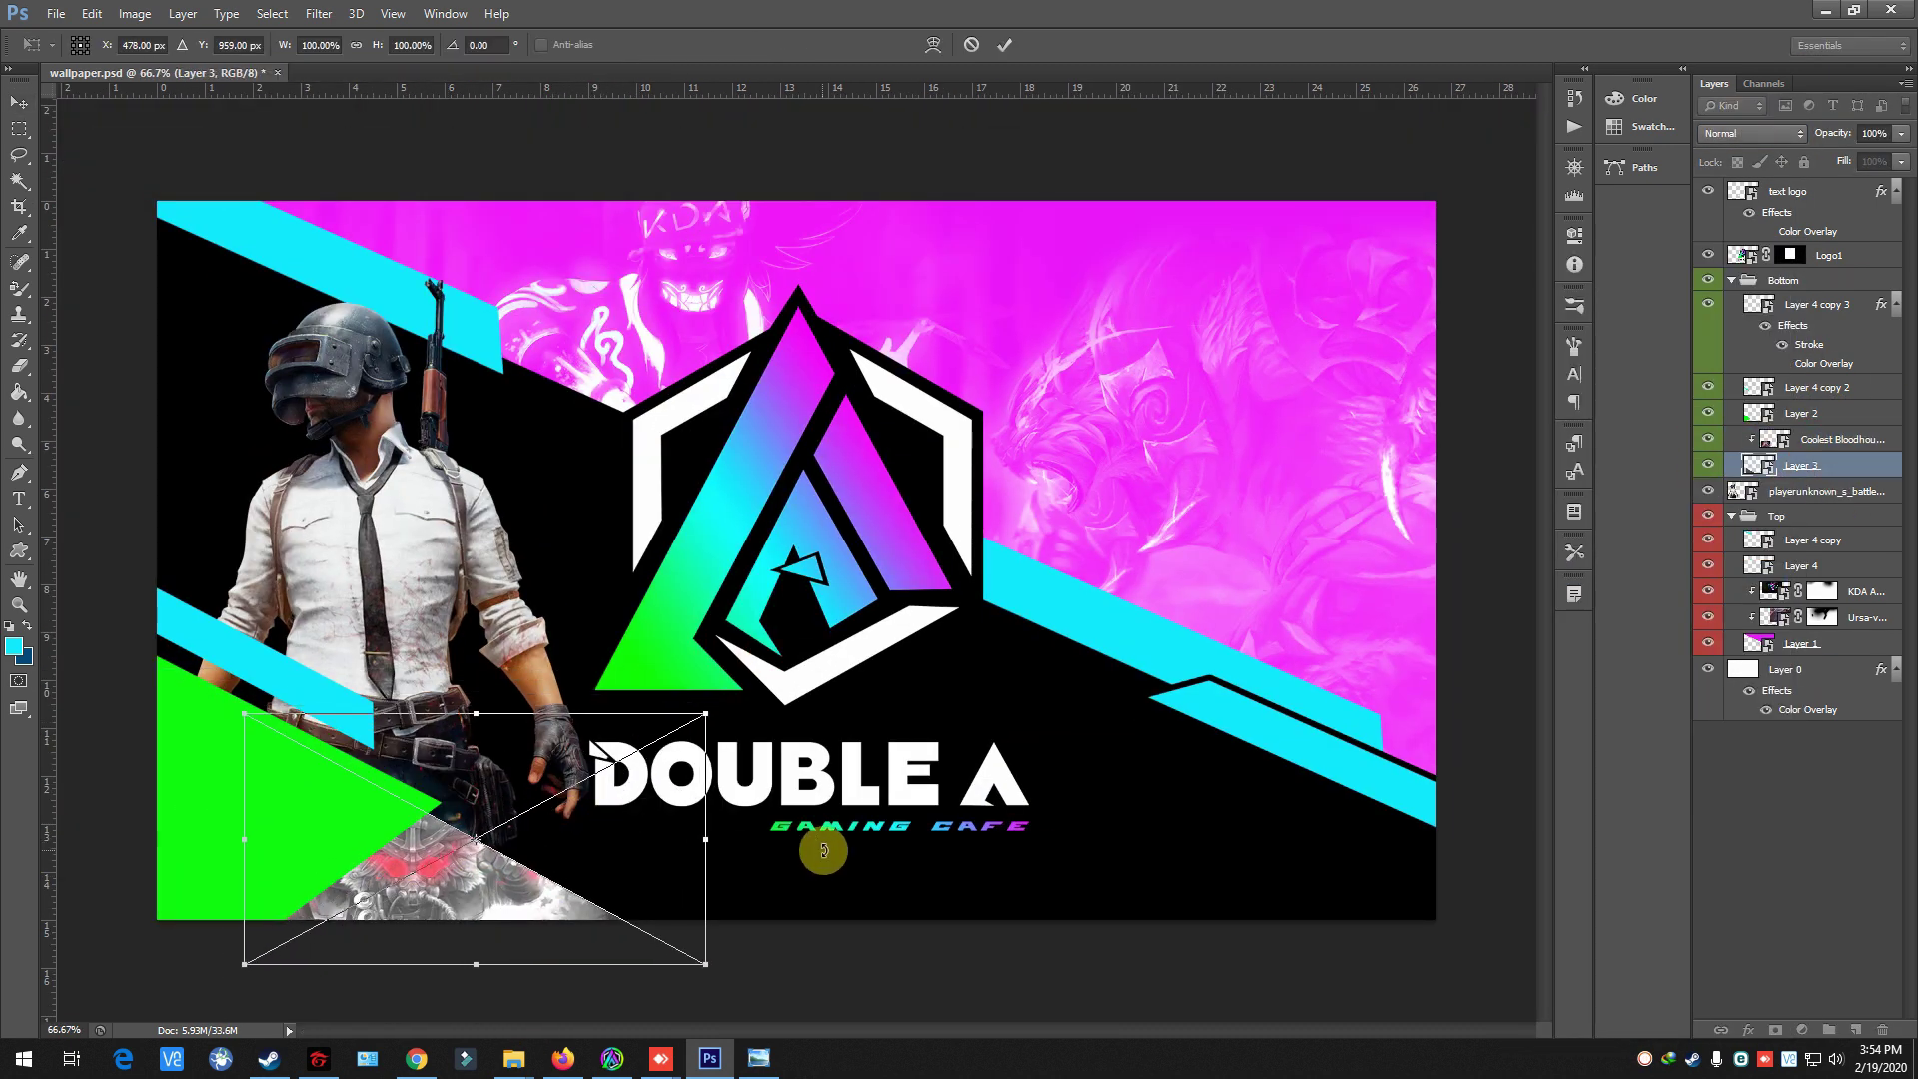
drag(705, 964, 586, 899)
key(Return)
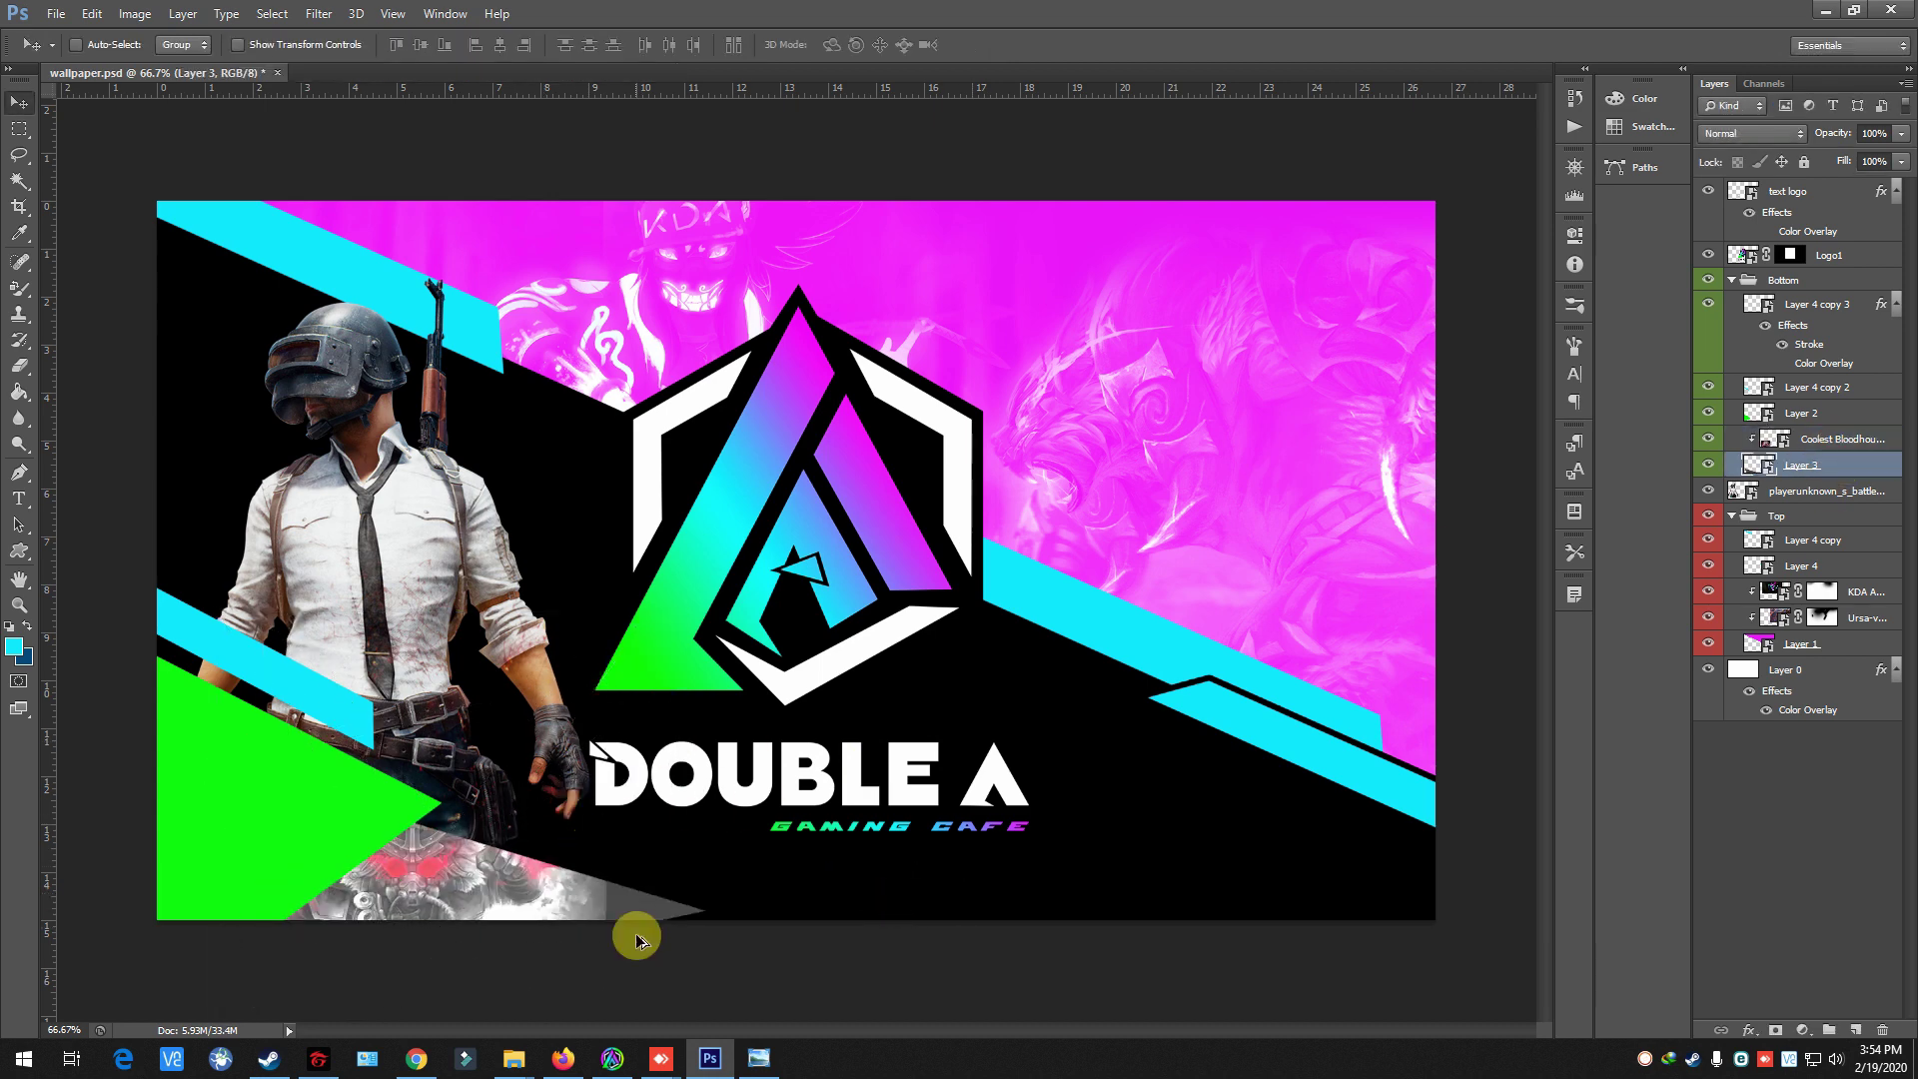
- Set the Bloodhound layer to Darken blending and nudge it up in the triangle
key(alt+bracketright)
click(1755, 133)
click(1725, 185)
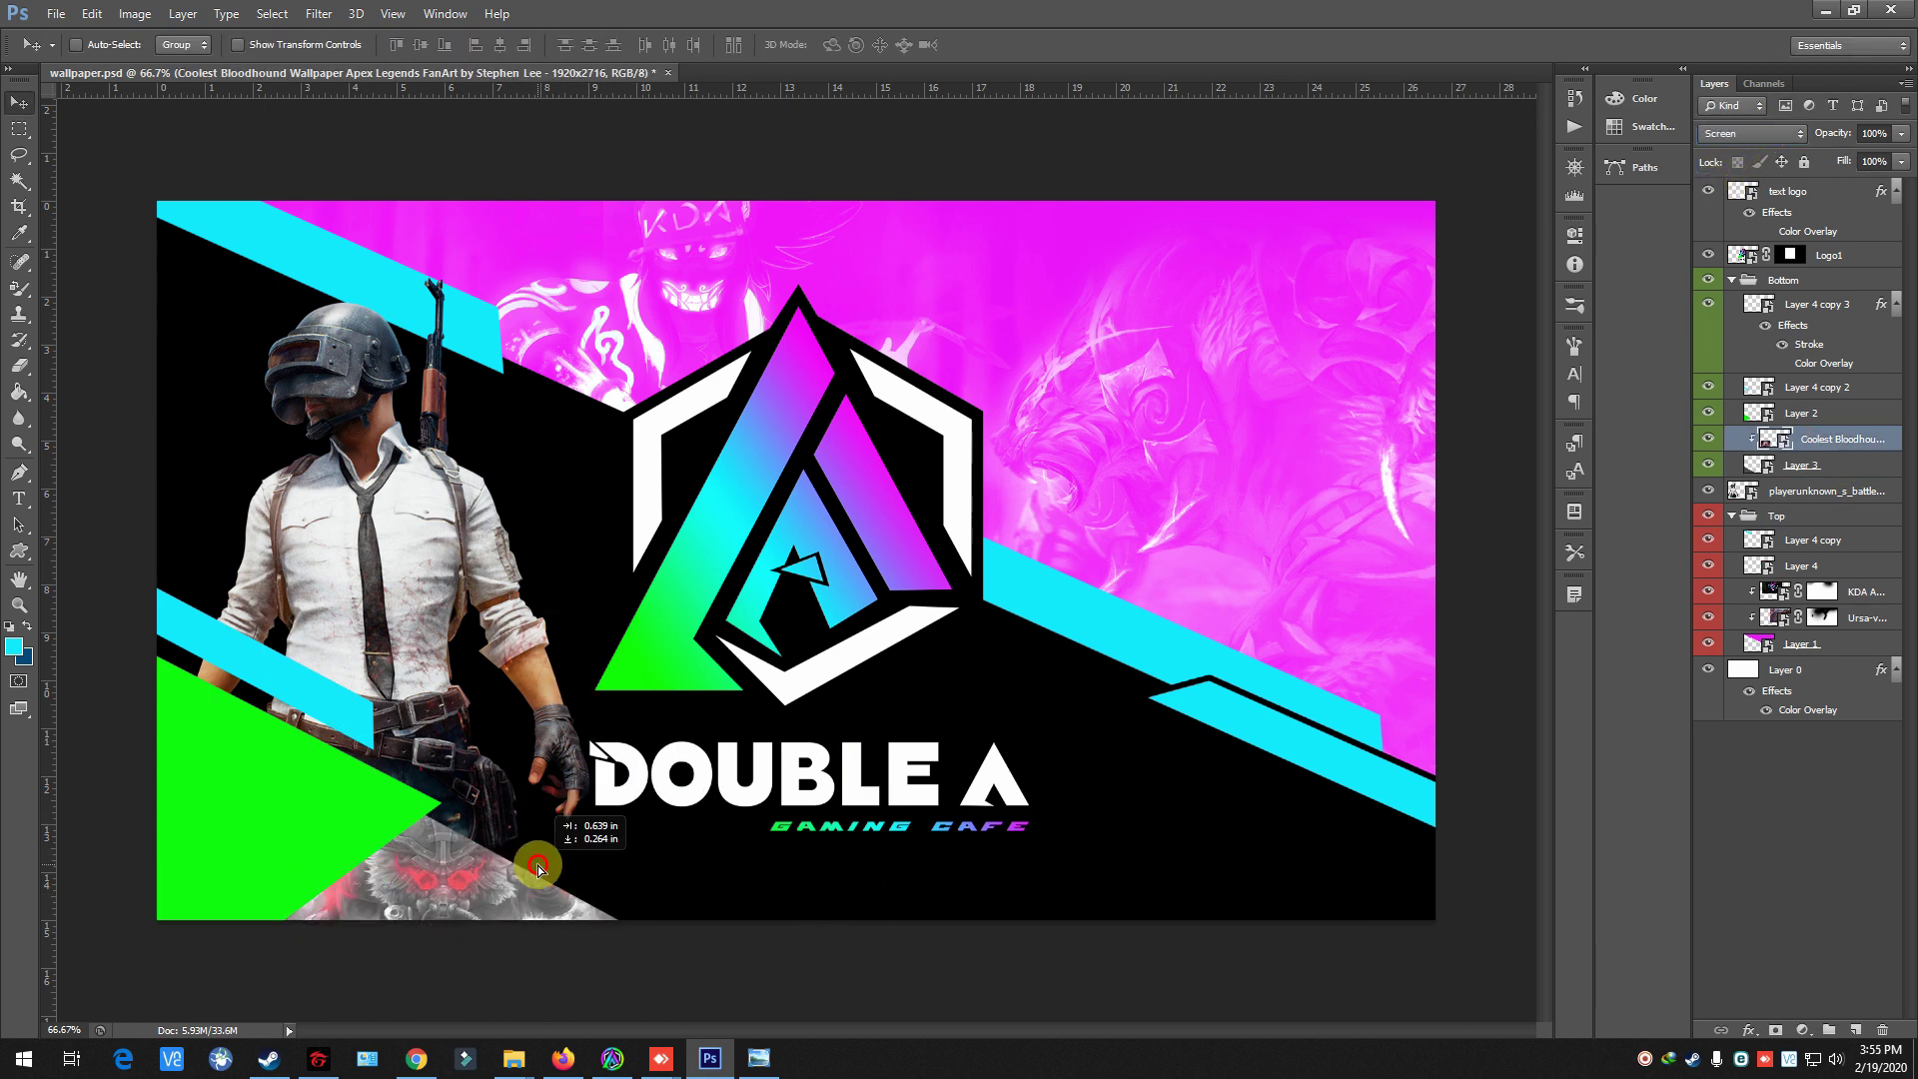
scroll(1738, 133, down, 8)
drag(546, 849, 547, 836)
- Place the OijJxHT character on the right side, above the Bottom group
key(alt+Tab)
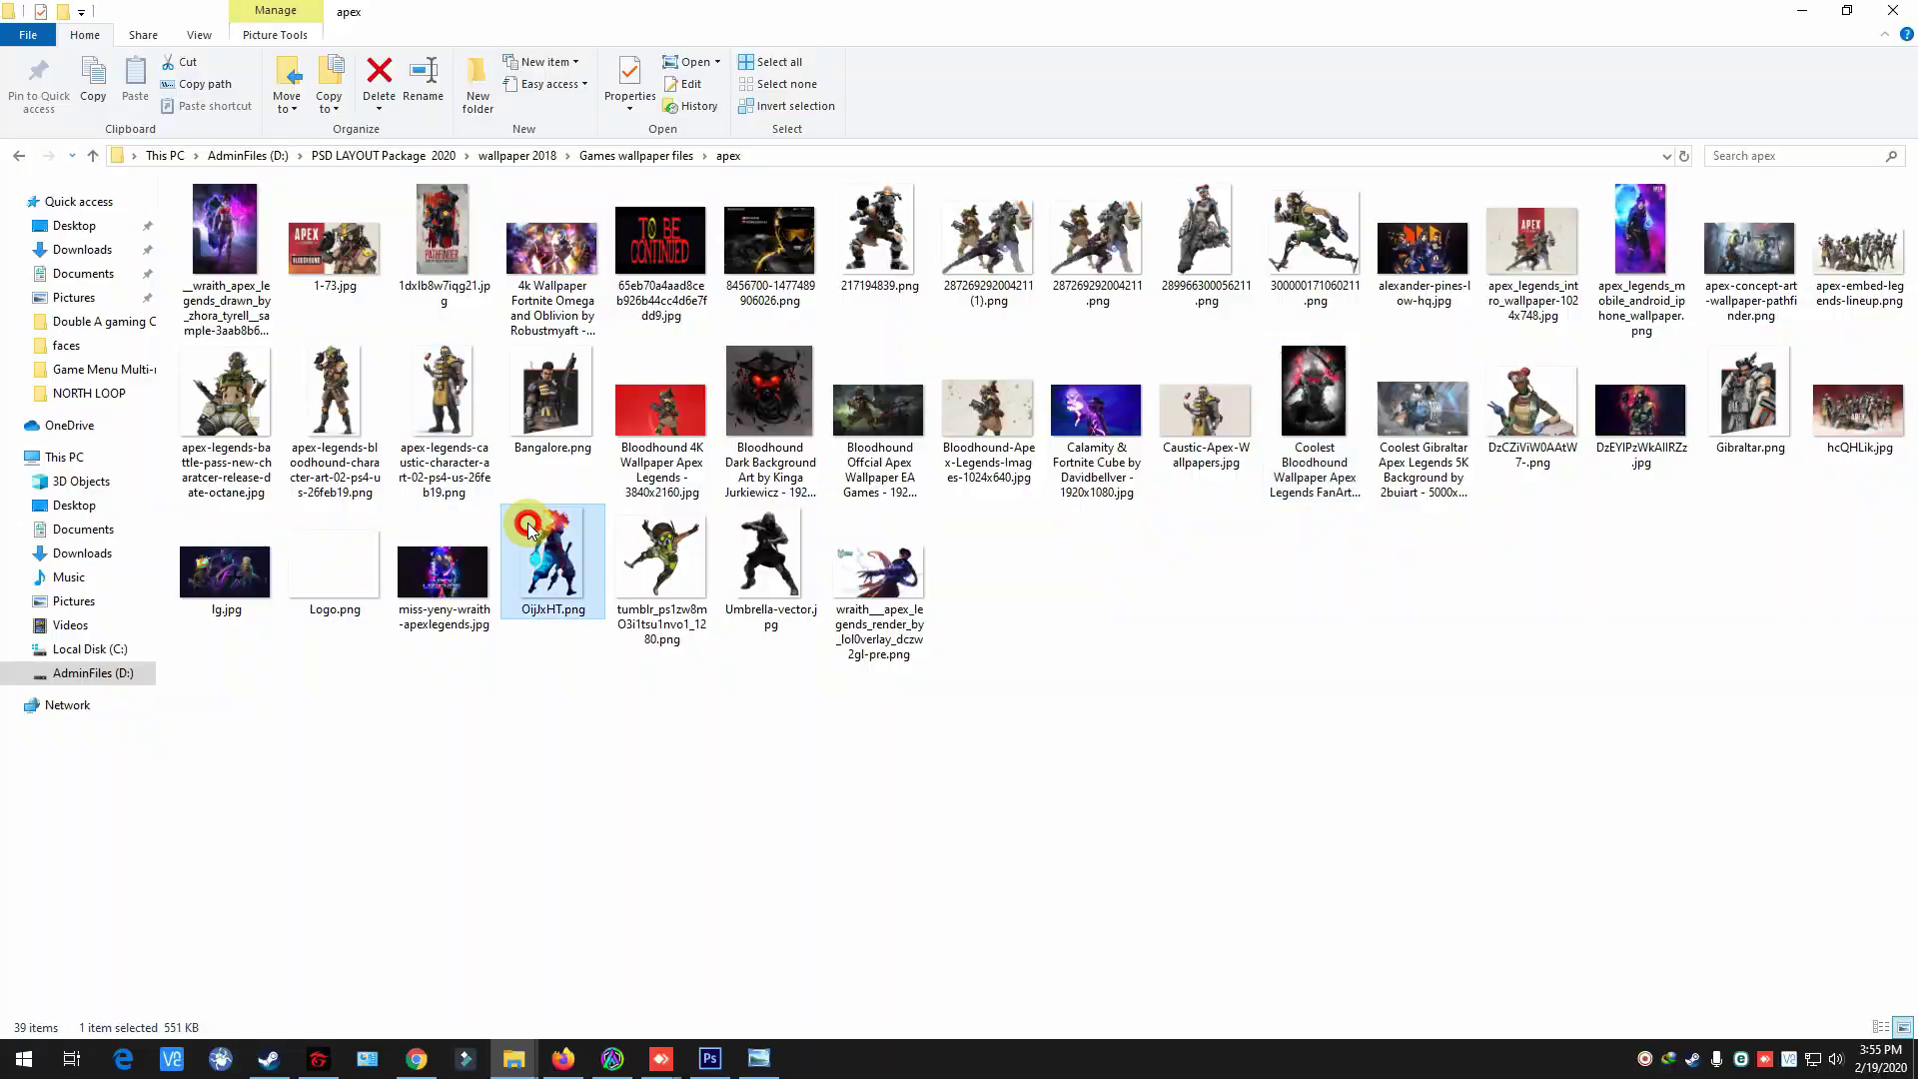
drag(535, 556, 1129, 559)
drag(1811, 458, 1798, 295)
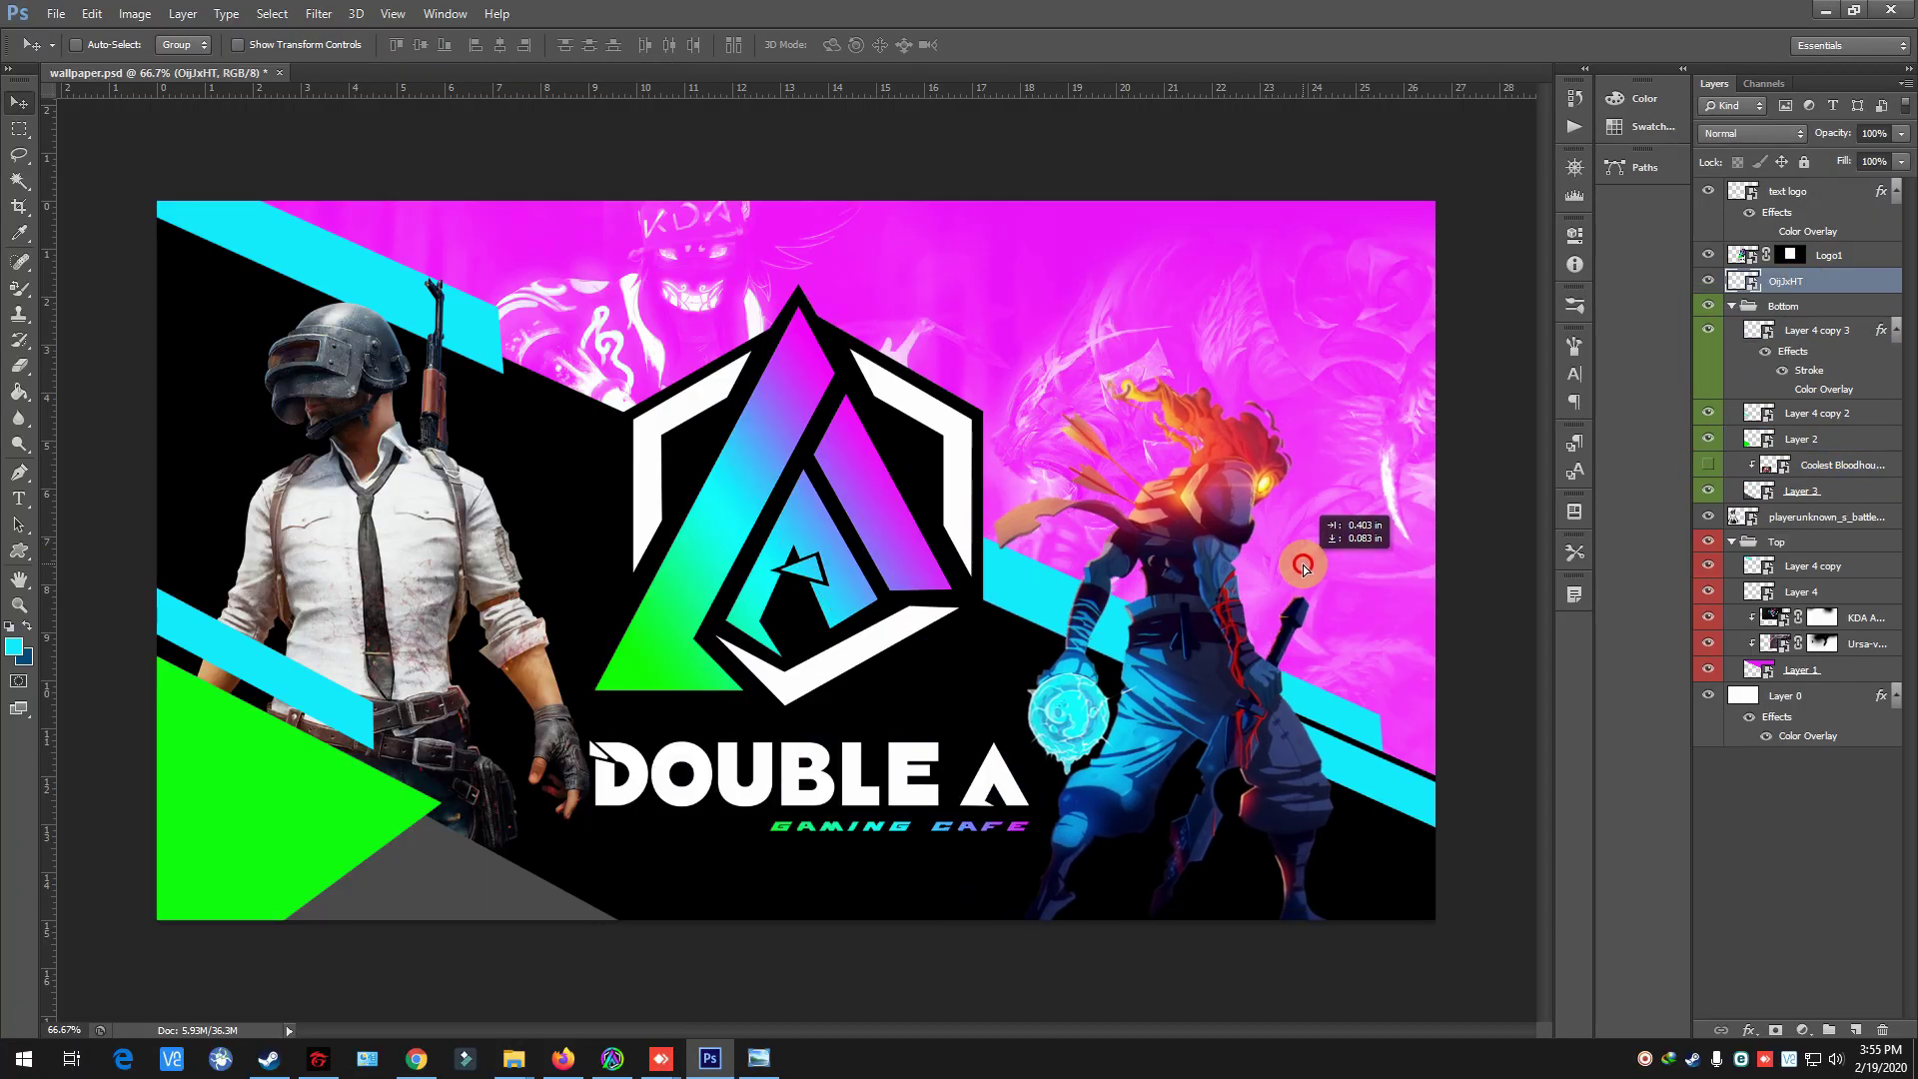
drag(1129, 559, 1179, 562)
- Give a copy of the character a bright magenta f600ff Color Overlay
right_click(1788, 307)
click(318, 13)
click(636, 382)
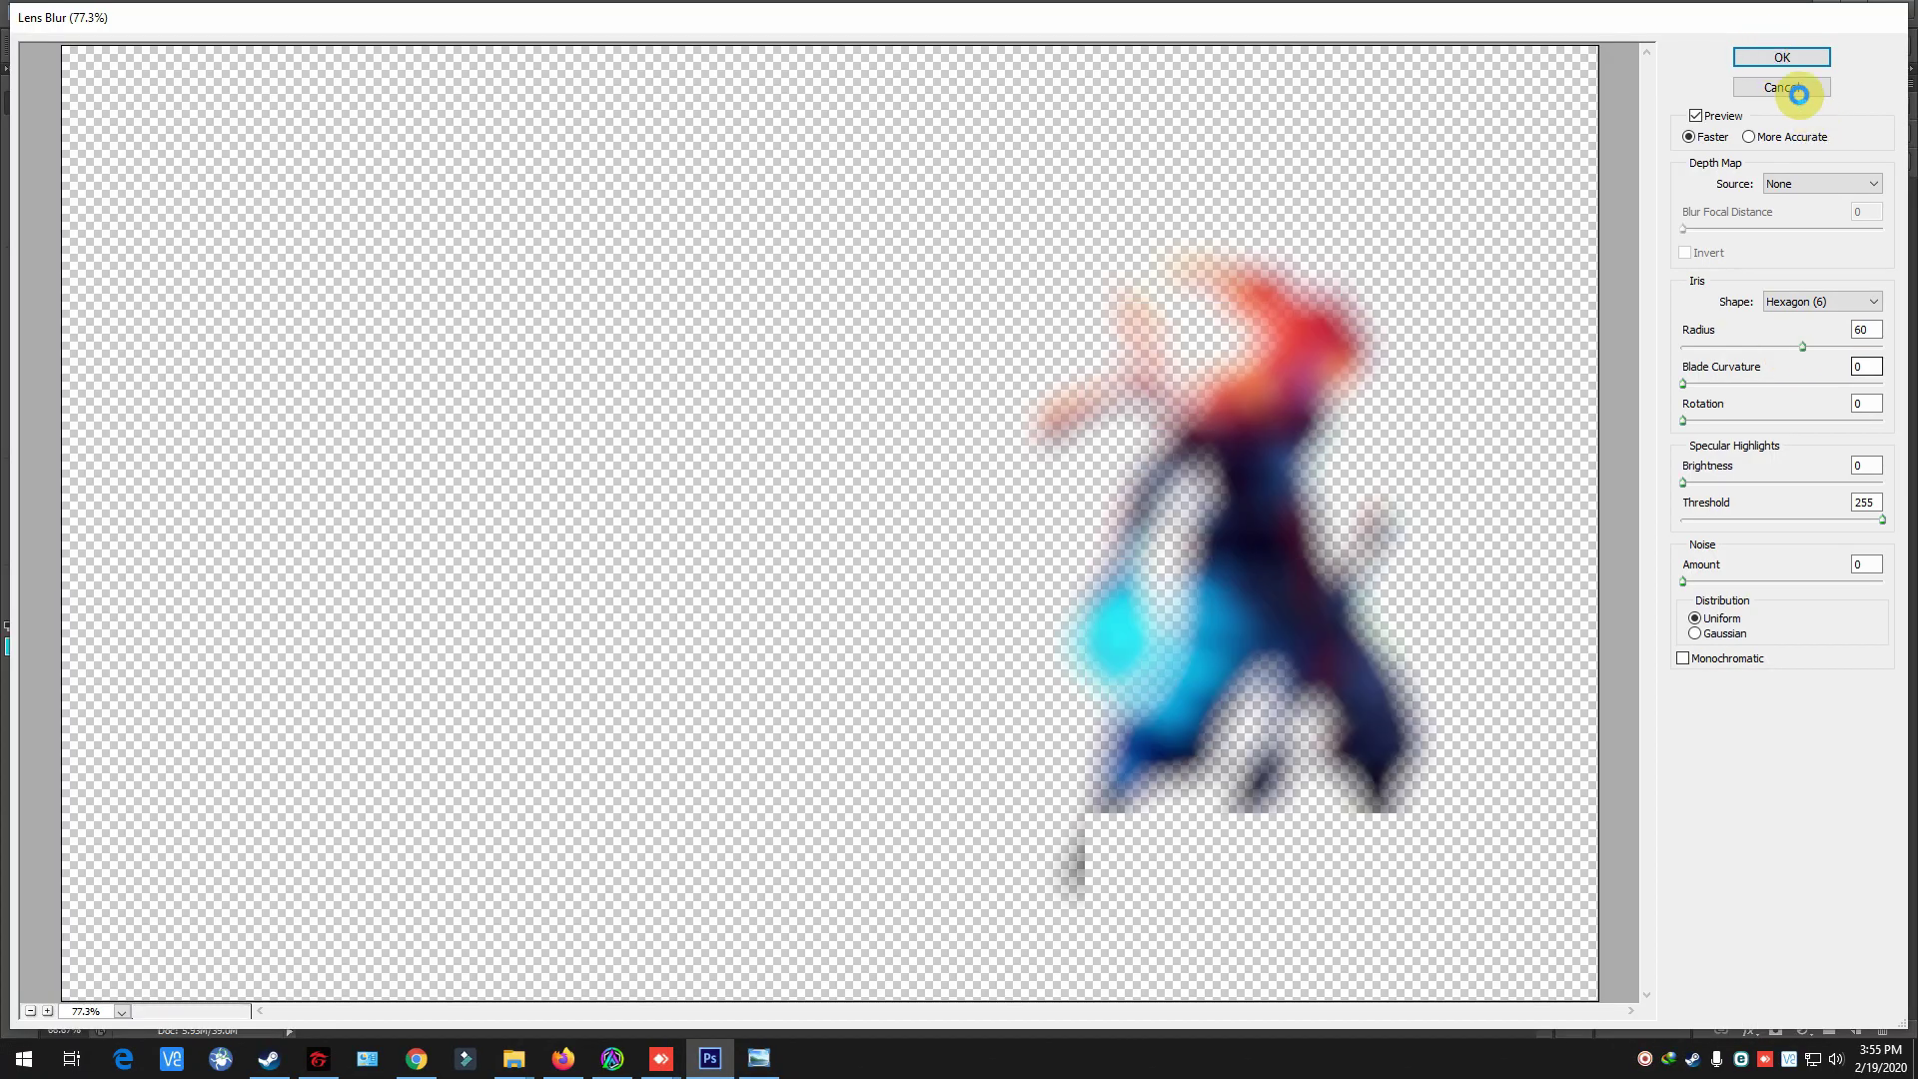
click(1794, 86)
double_click(1819, 300)
click(1697, 192)
click(1585, 329)
click(1595, 371)
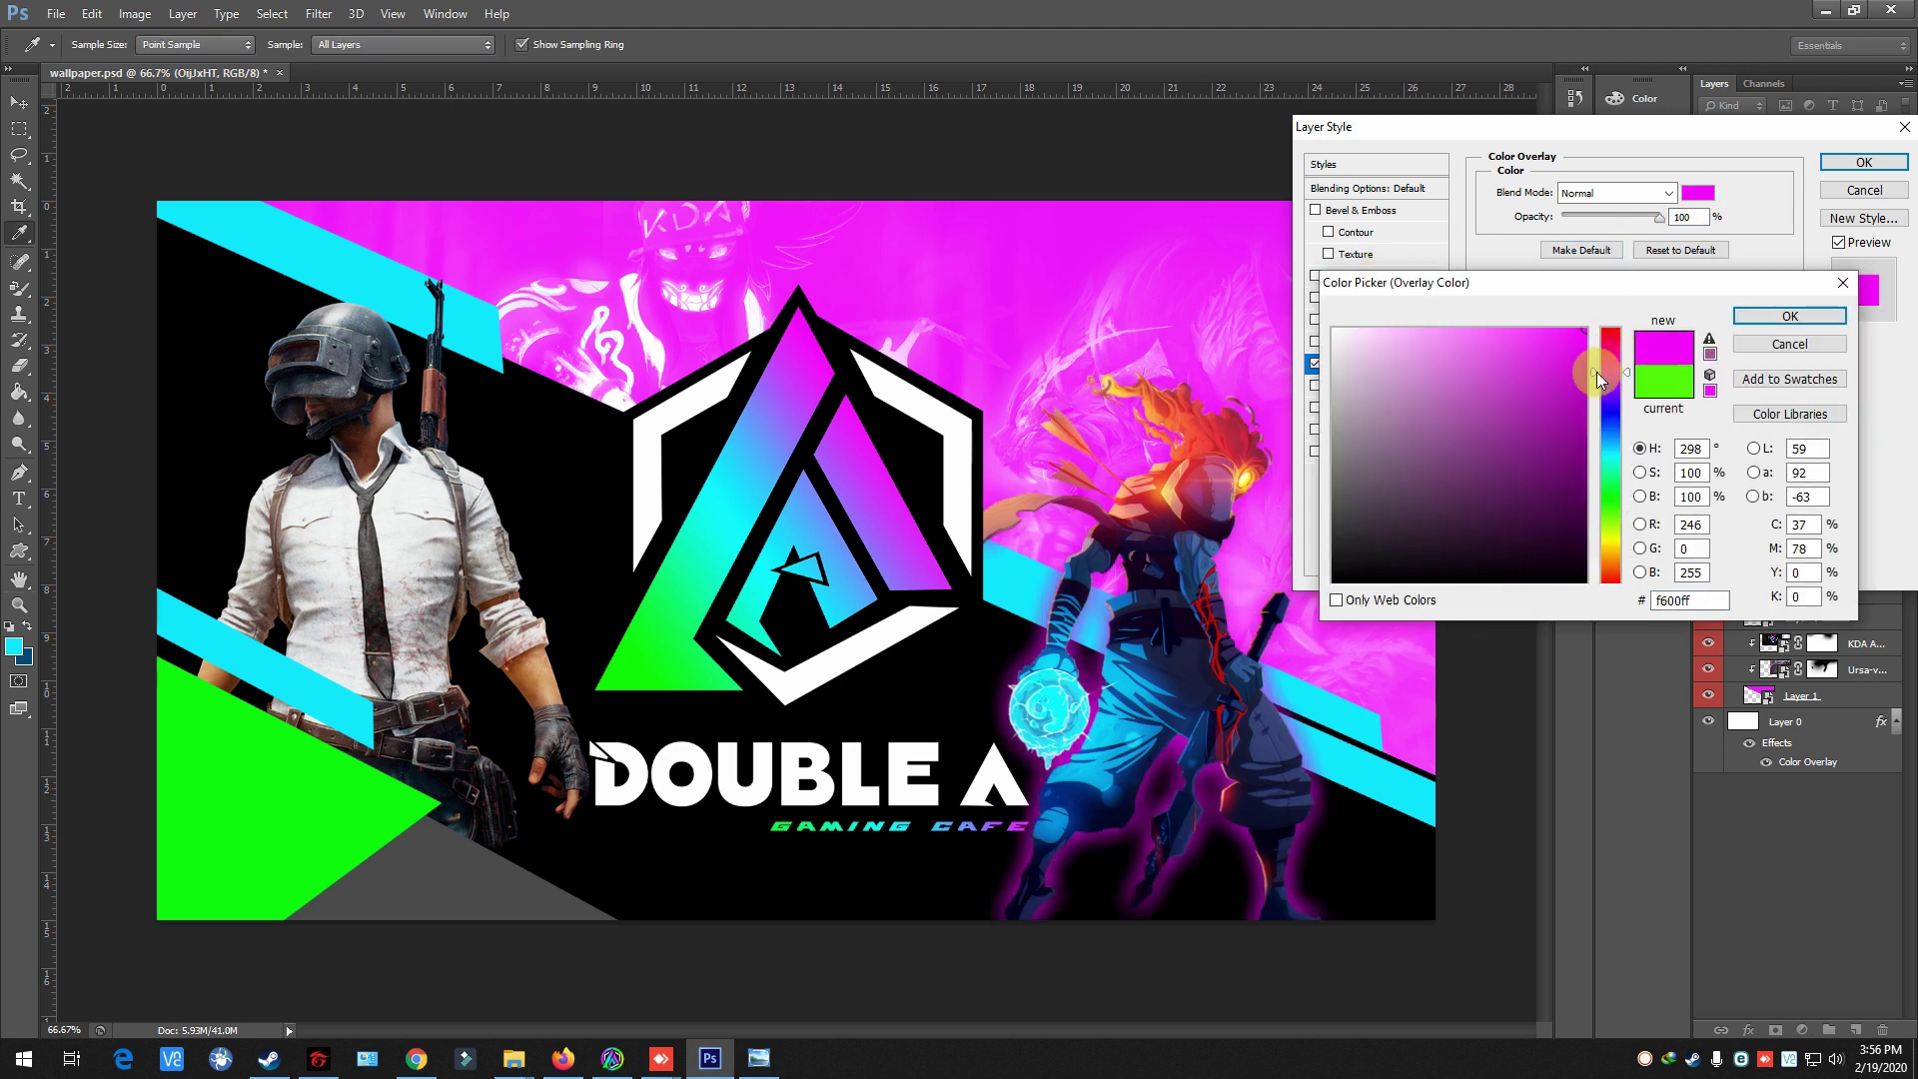
- Motion-blur and mask the magenta copy, and add a new layer for halftone dots
drag(1490, 458, 1480, 455)
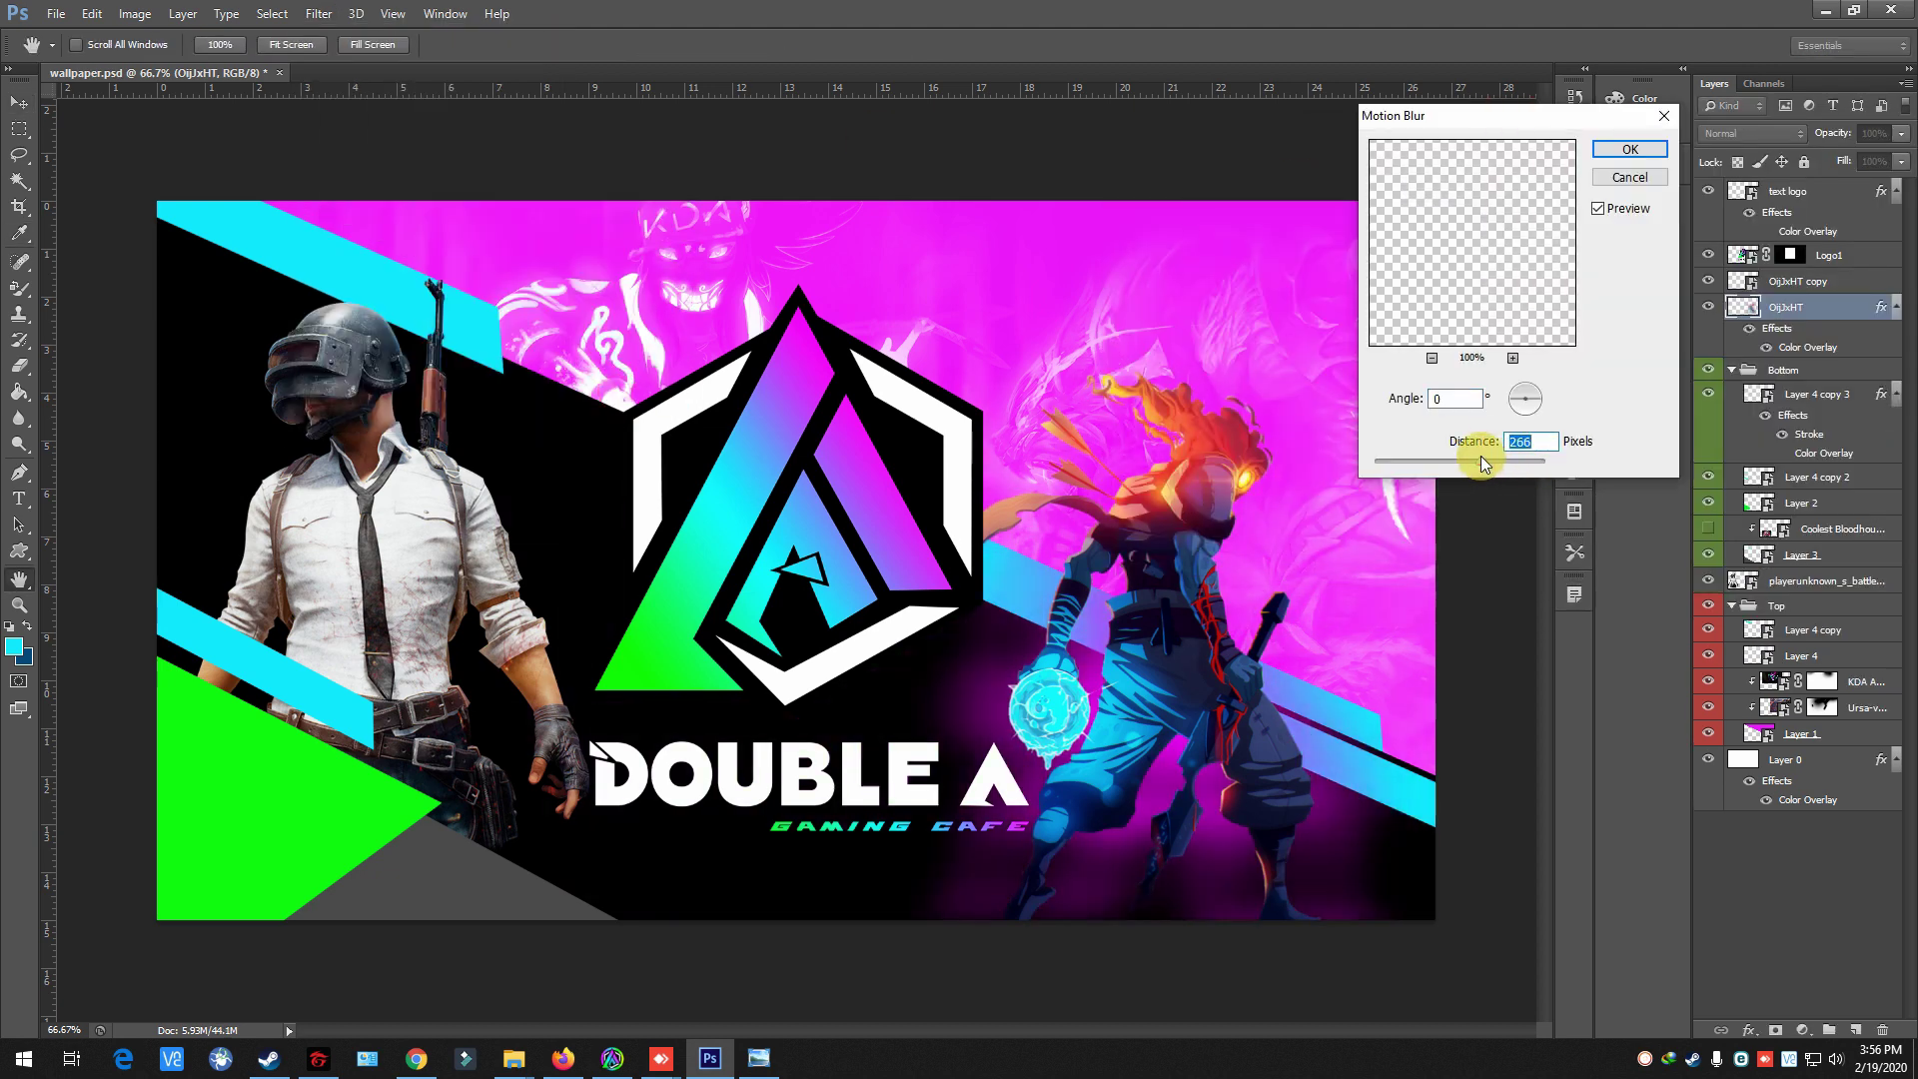
key(Return)
key(e)
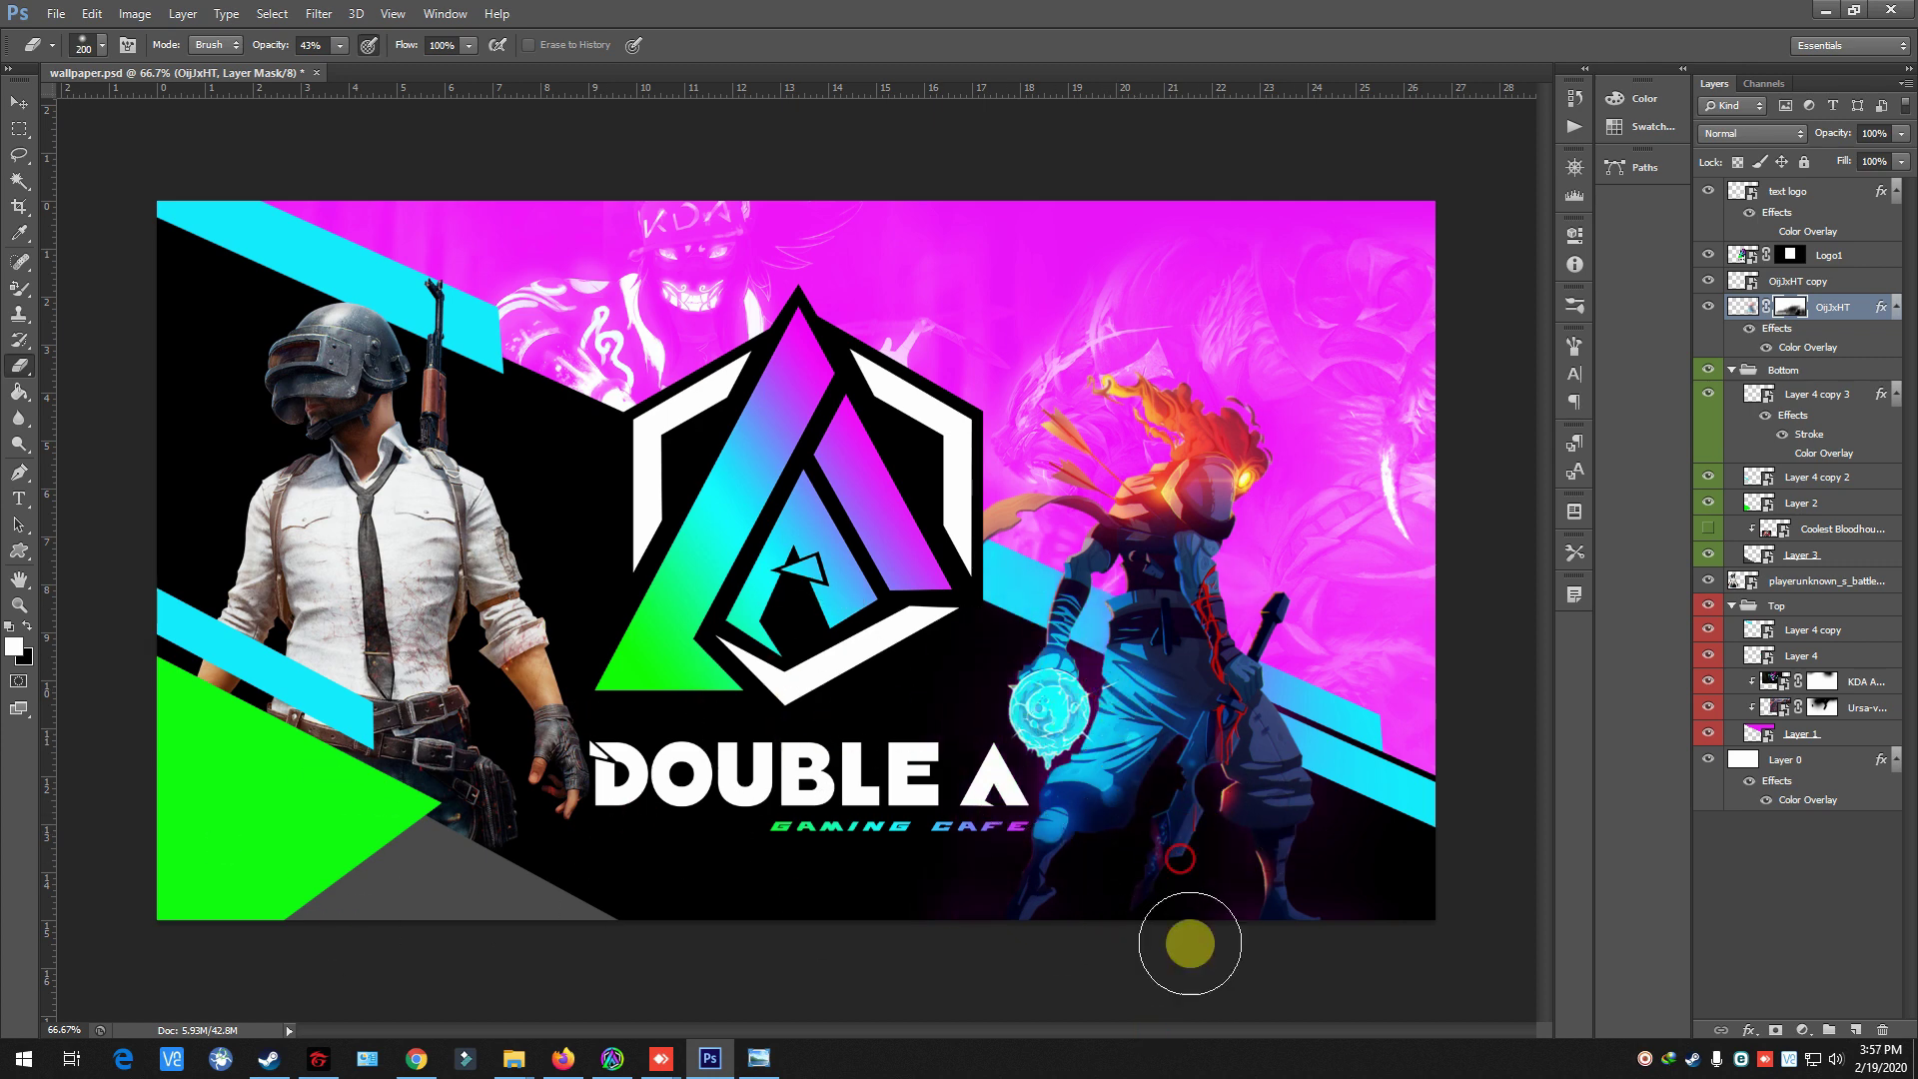
click(1856, 1031)
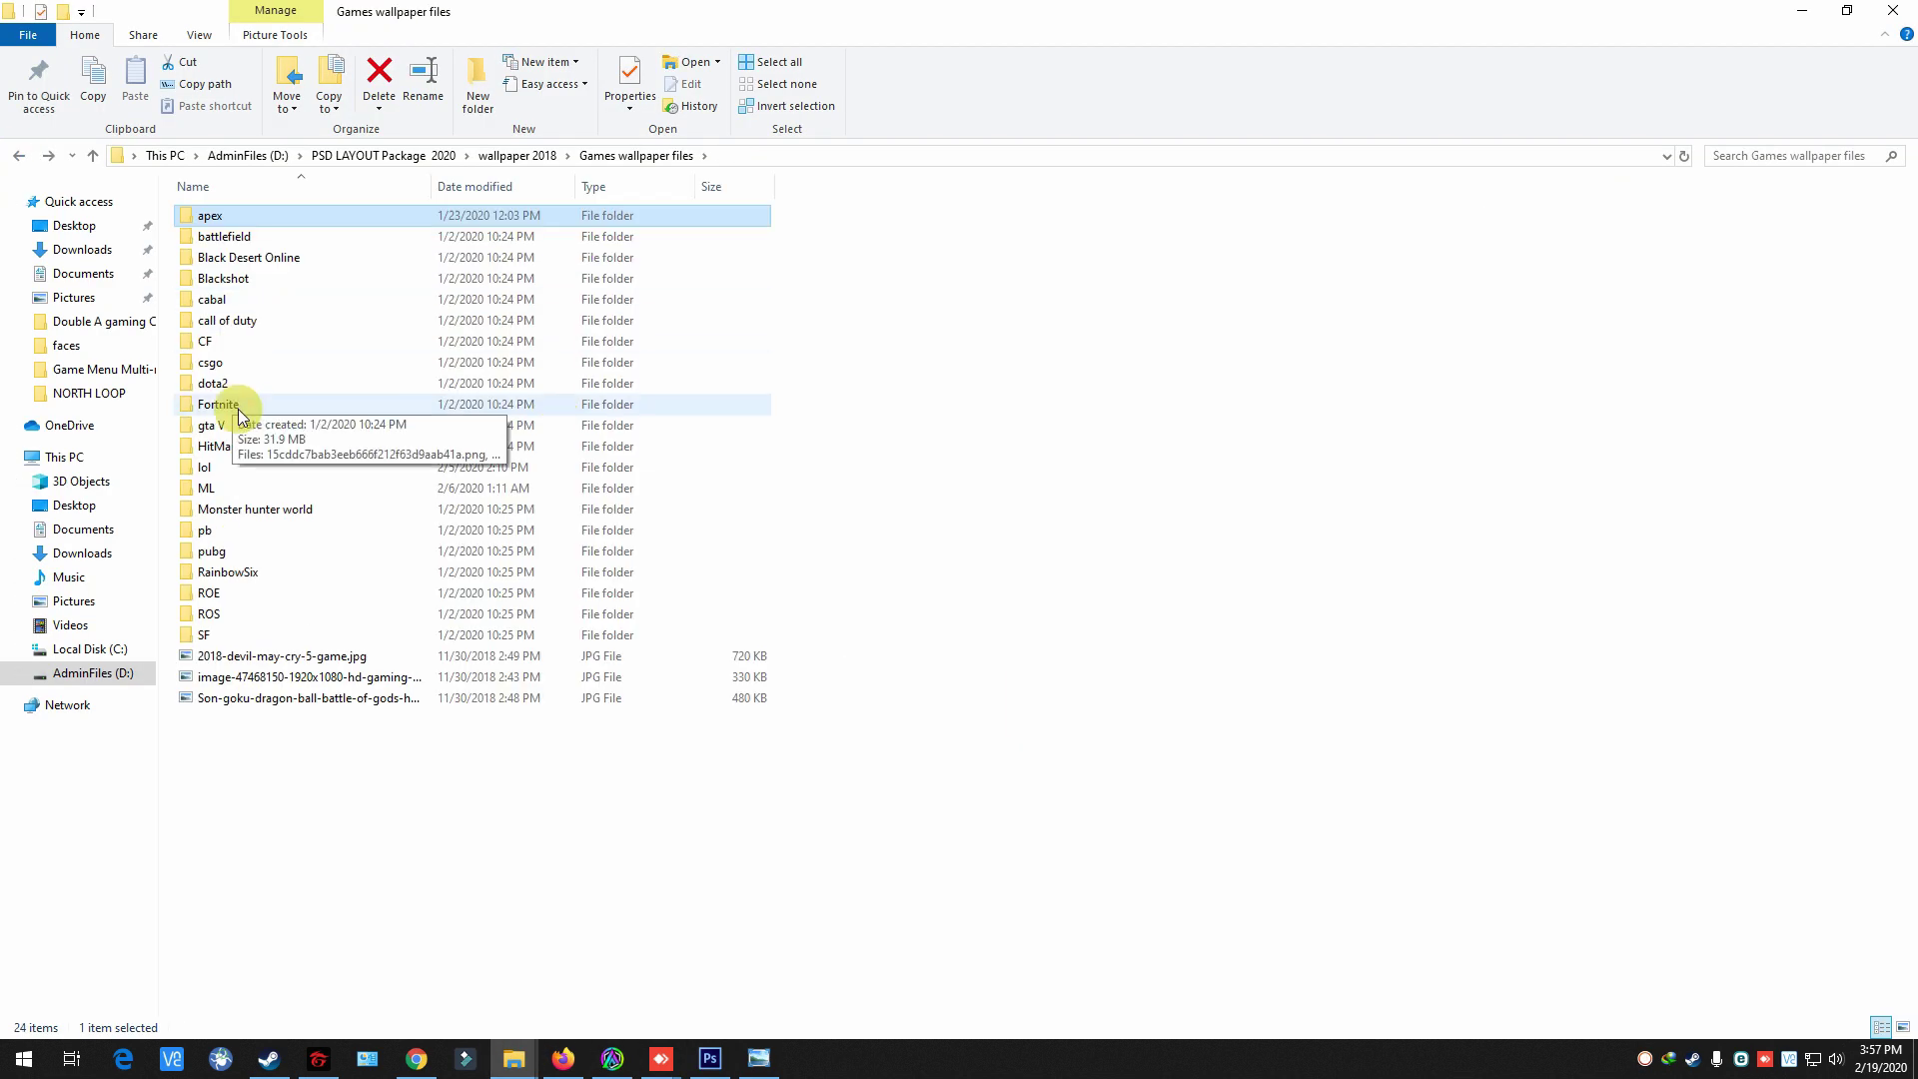
double_click(245, 398)
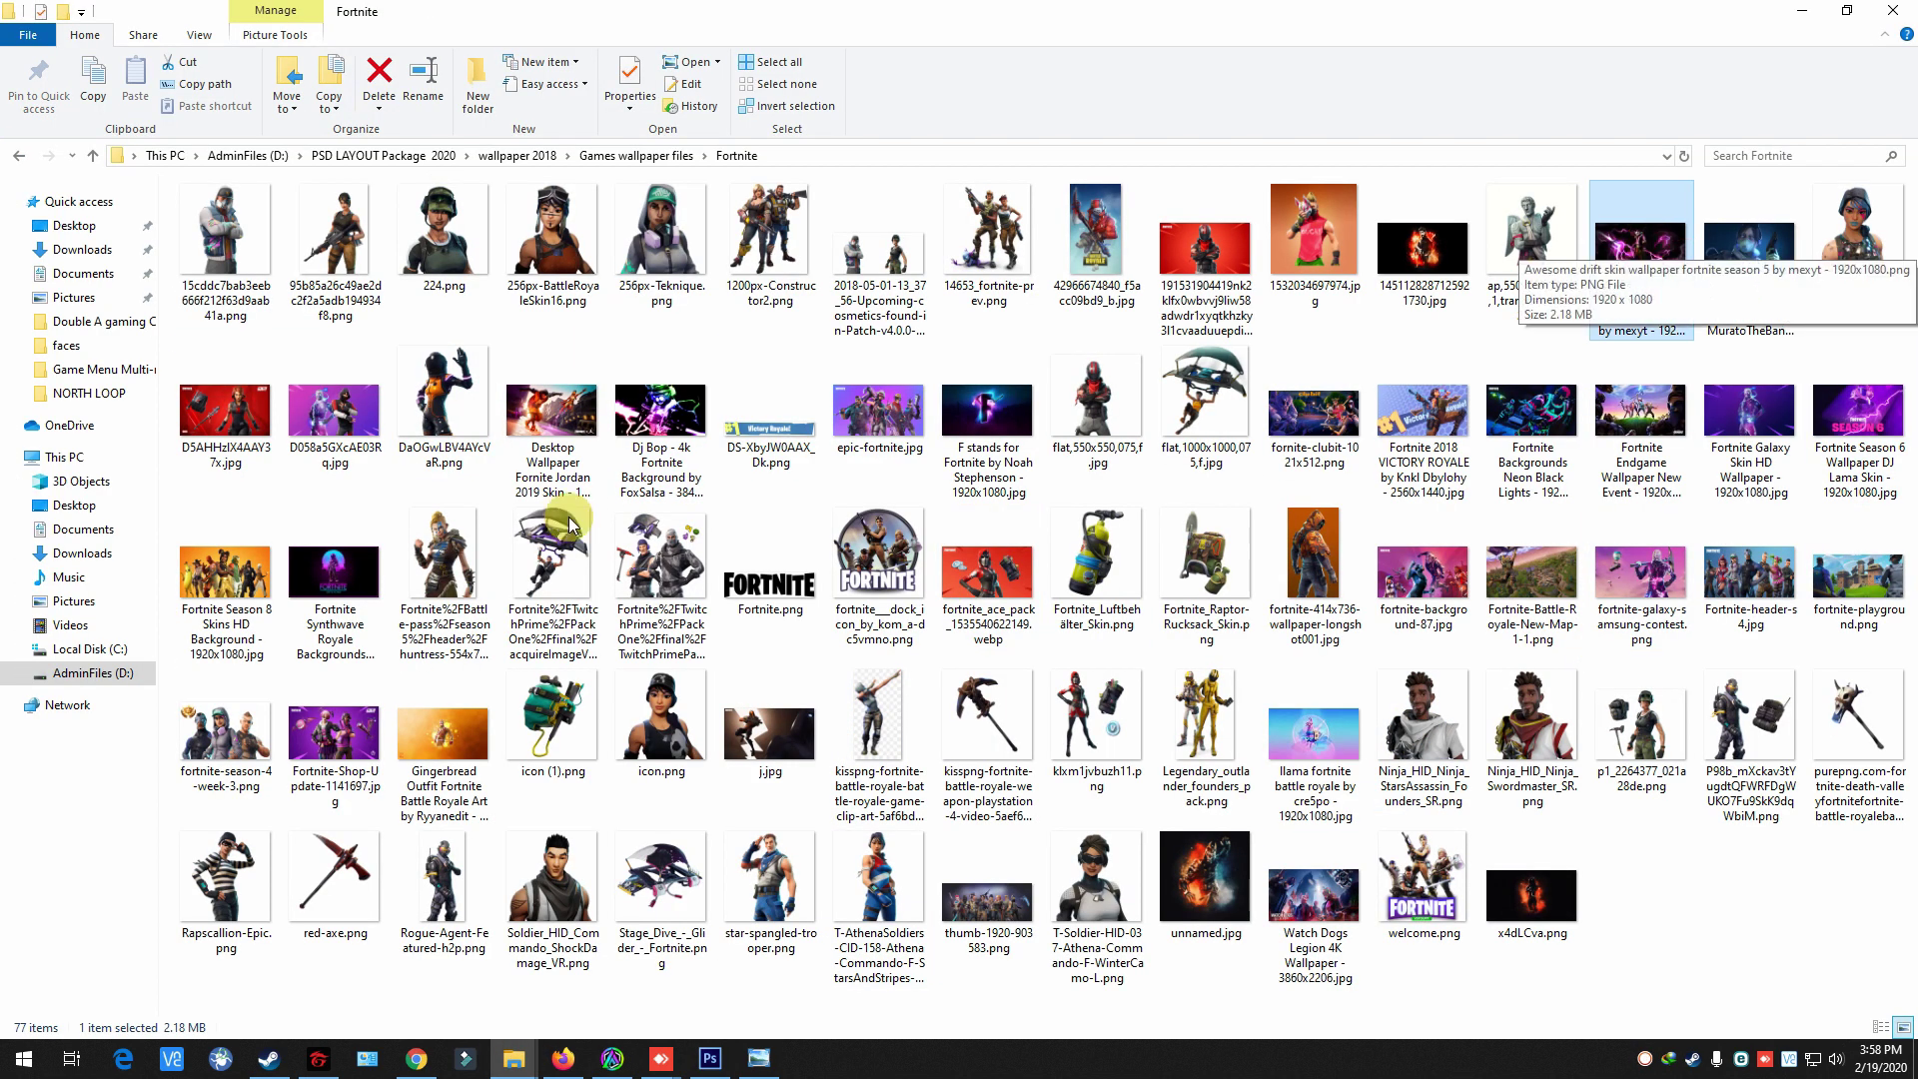
- Place the Fortnite characters image bottom-left and set it to Luminosity blending
click(709, 1058)
key(alt+Tab)
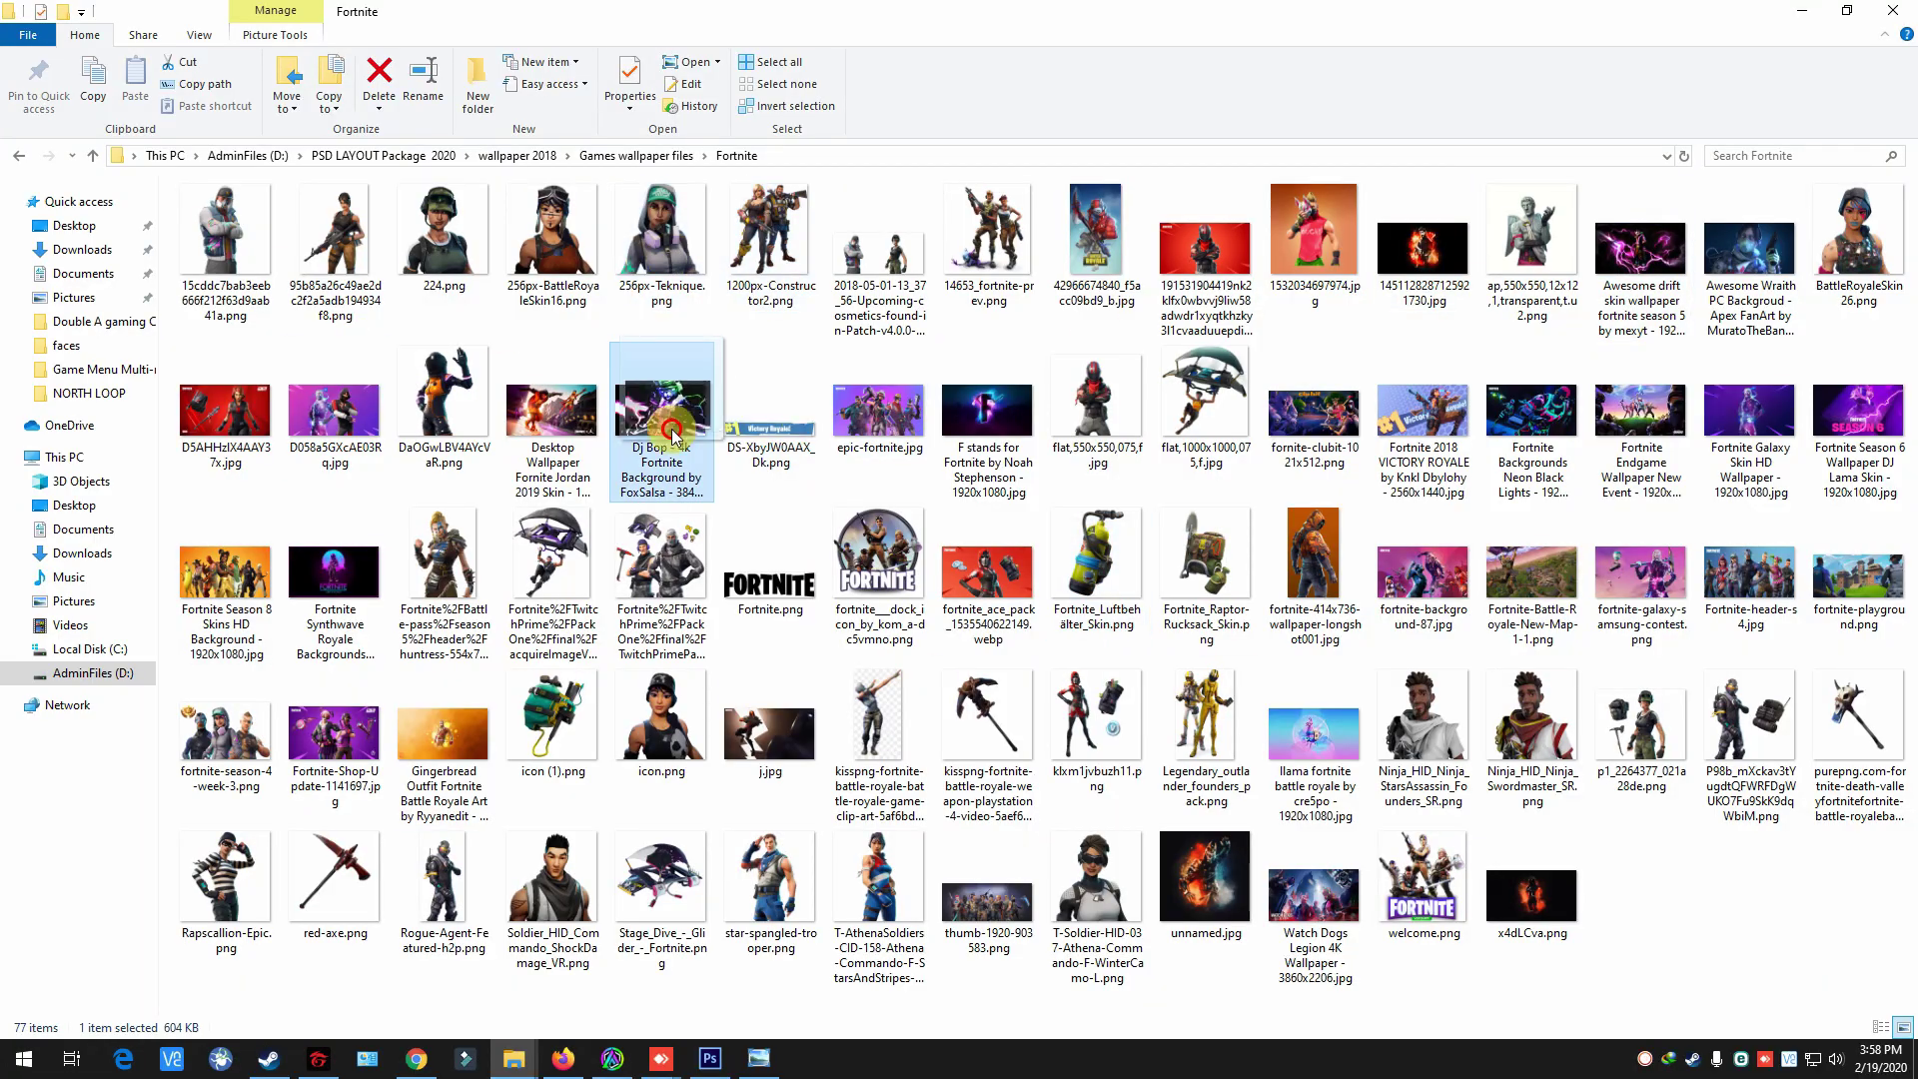
drag(661, 559, 455, 819)
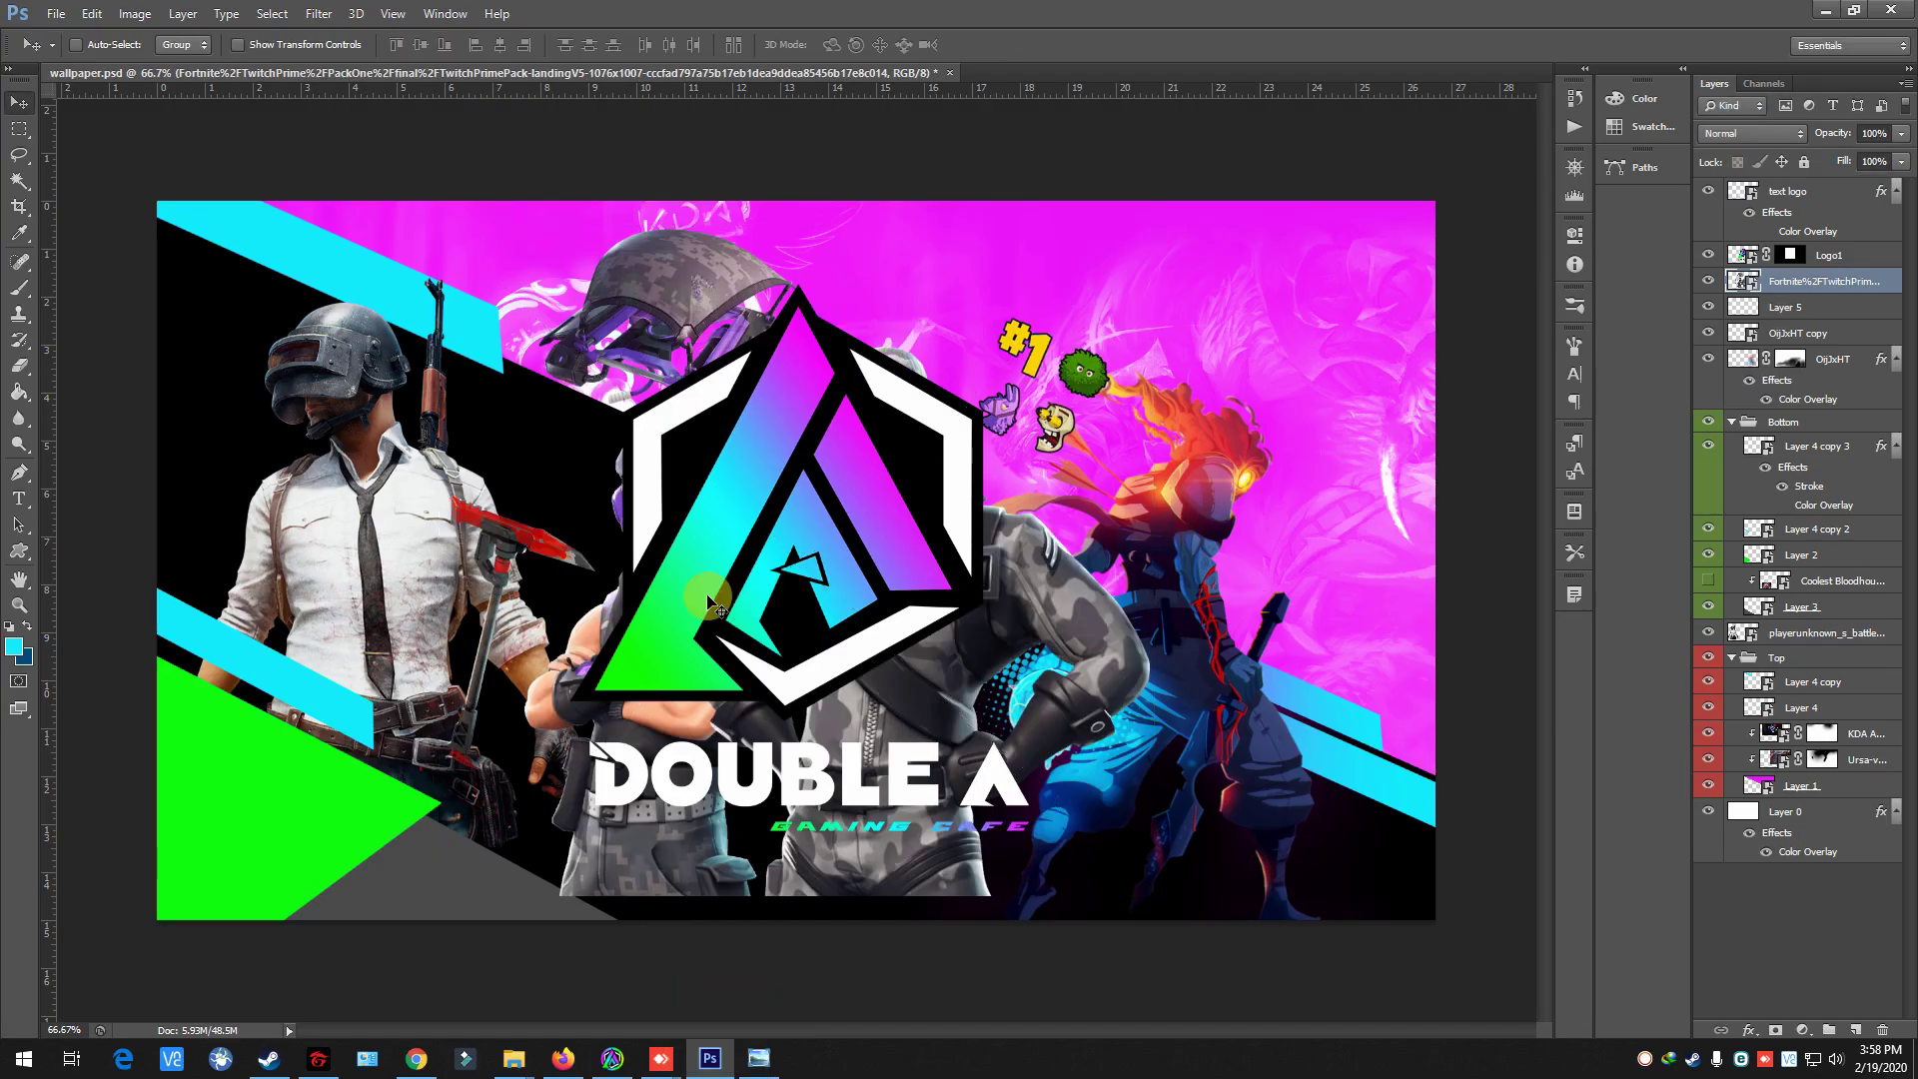
key(Return)
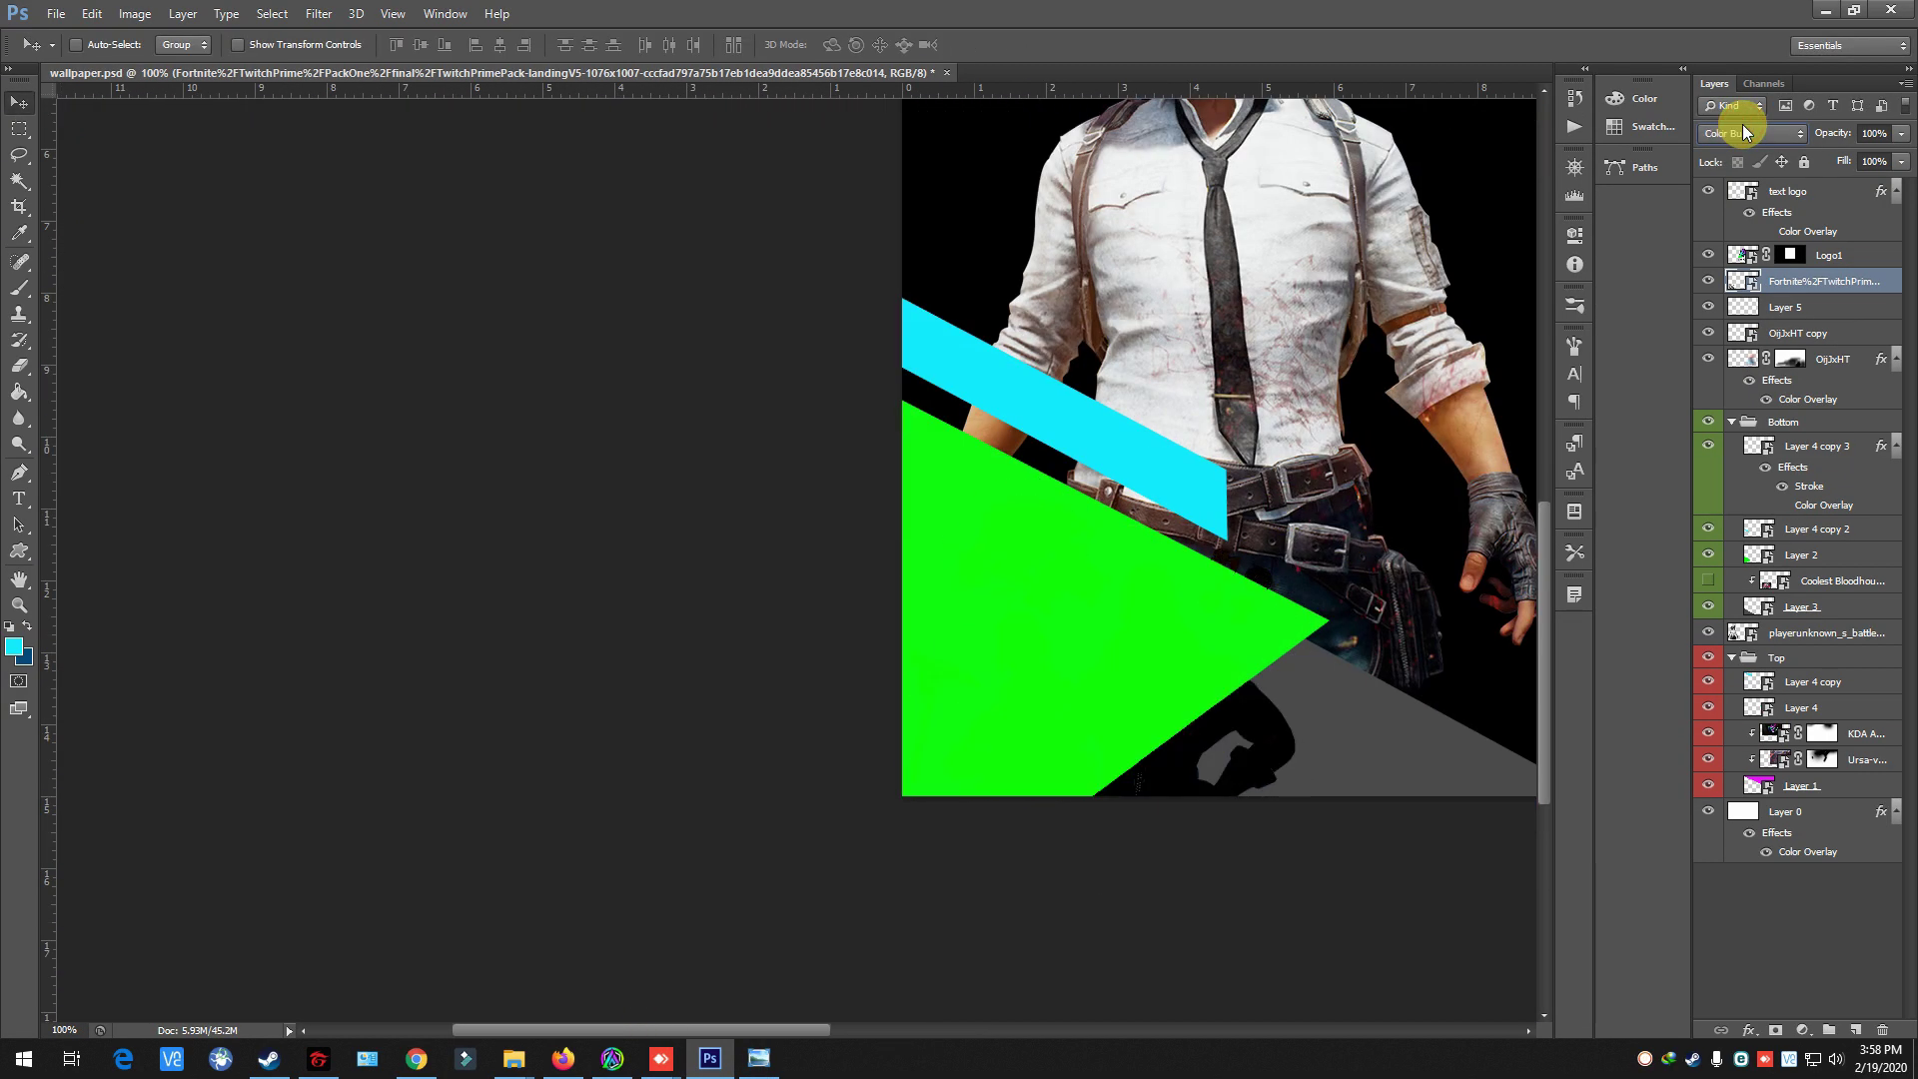
scroll(1735, 134, down, 15)
scroll(1735, 135, down, 9)
click(343, 908)
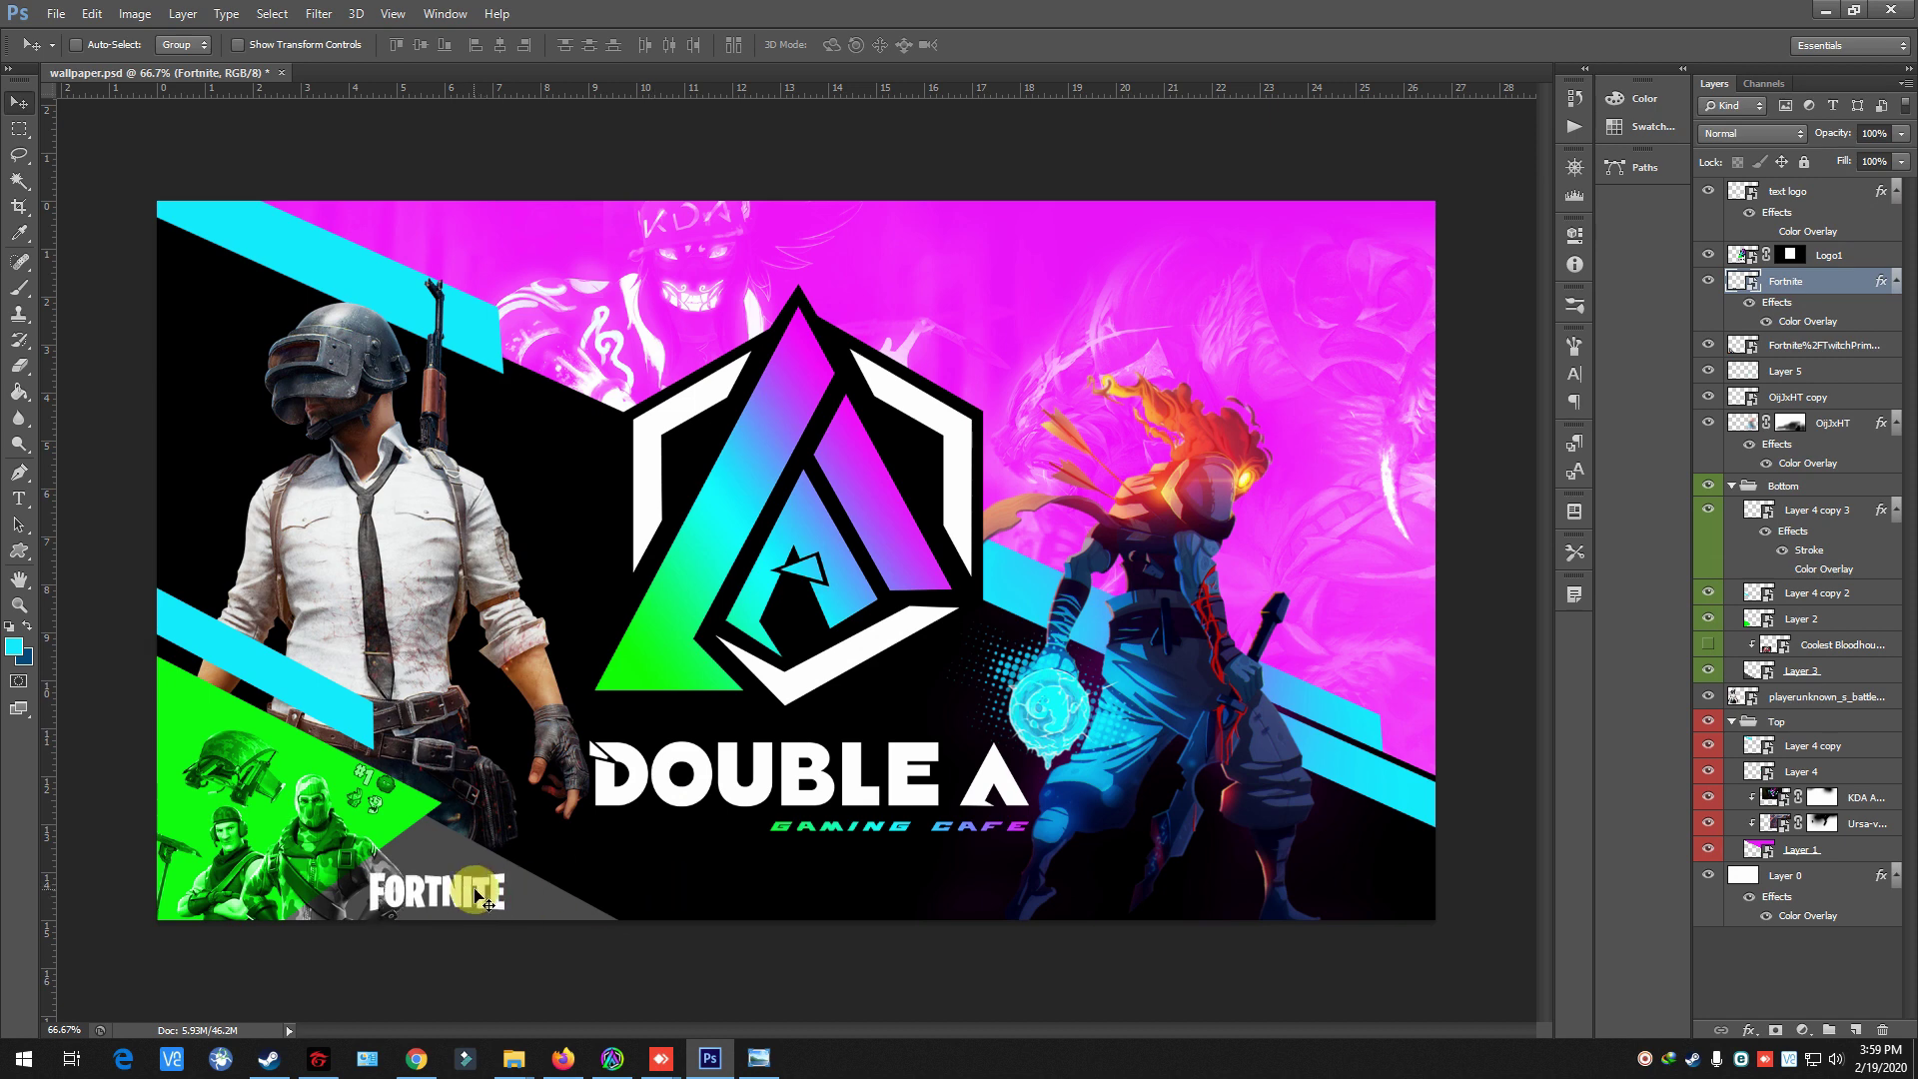
- Position the rotated FORTNITE logo at bottom-left and lower its opacity
mouse_move(488, 902)
mouse_down()
mouse_move(530, 849)
mouse_move(466, 837)
mouse_up()
click(1901, 132)
drag(1898, 155, 1831, 163)
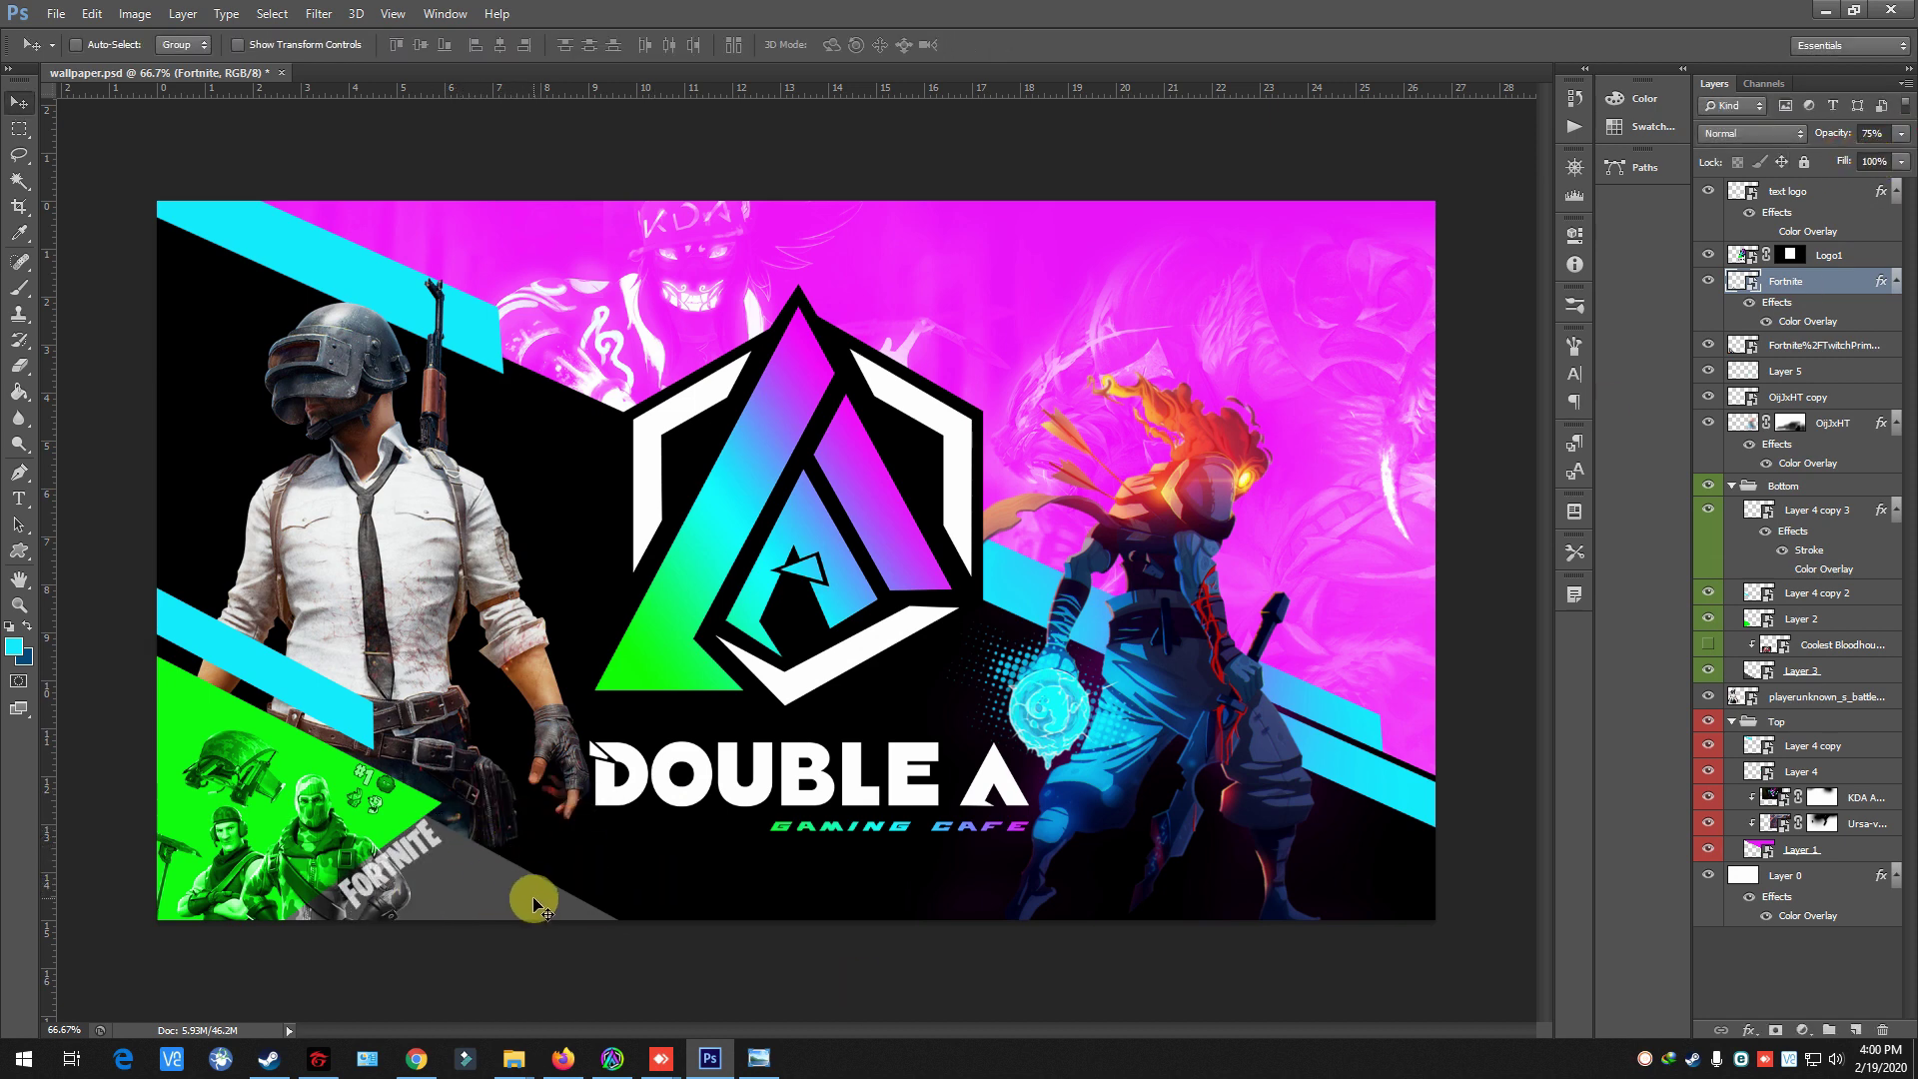
- Fill the drawn path as a stripe, give it a colour overlay, and put it in Group 1
right_click(476, 836)
click(697, 483)
double_click(1840, 669)
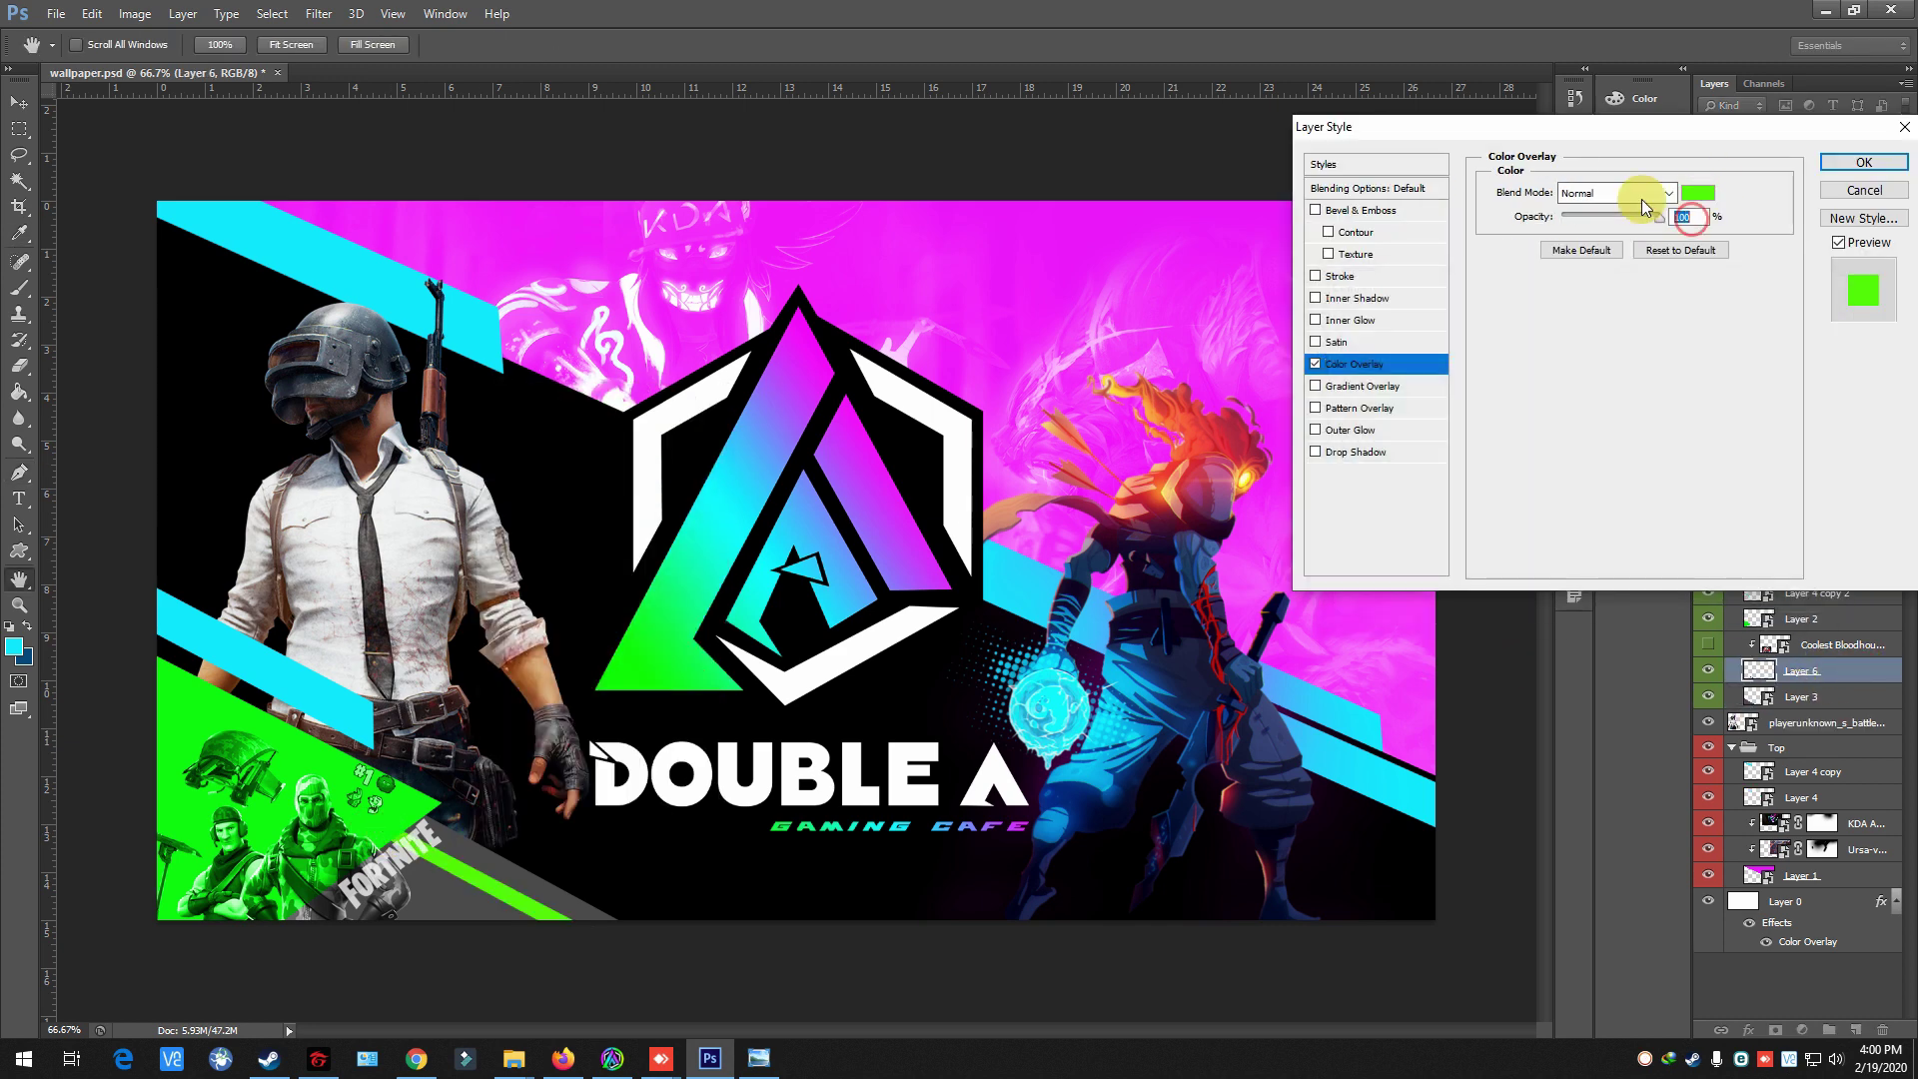
click(1852, 153)
right_click(1841, 670)
click(1686, 450)
key(ctrl+g)
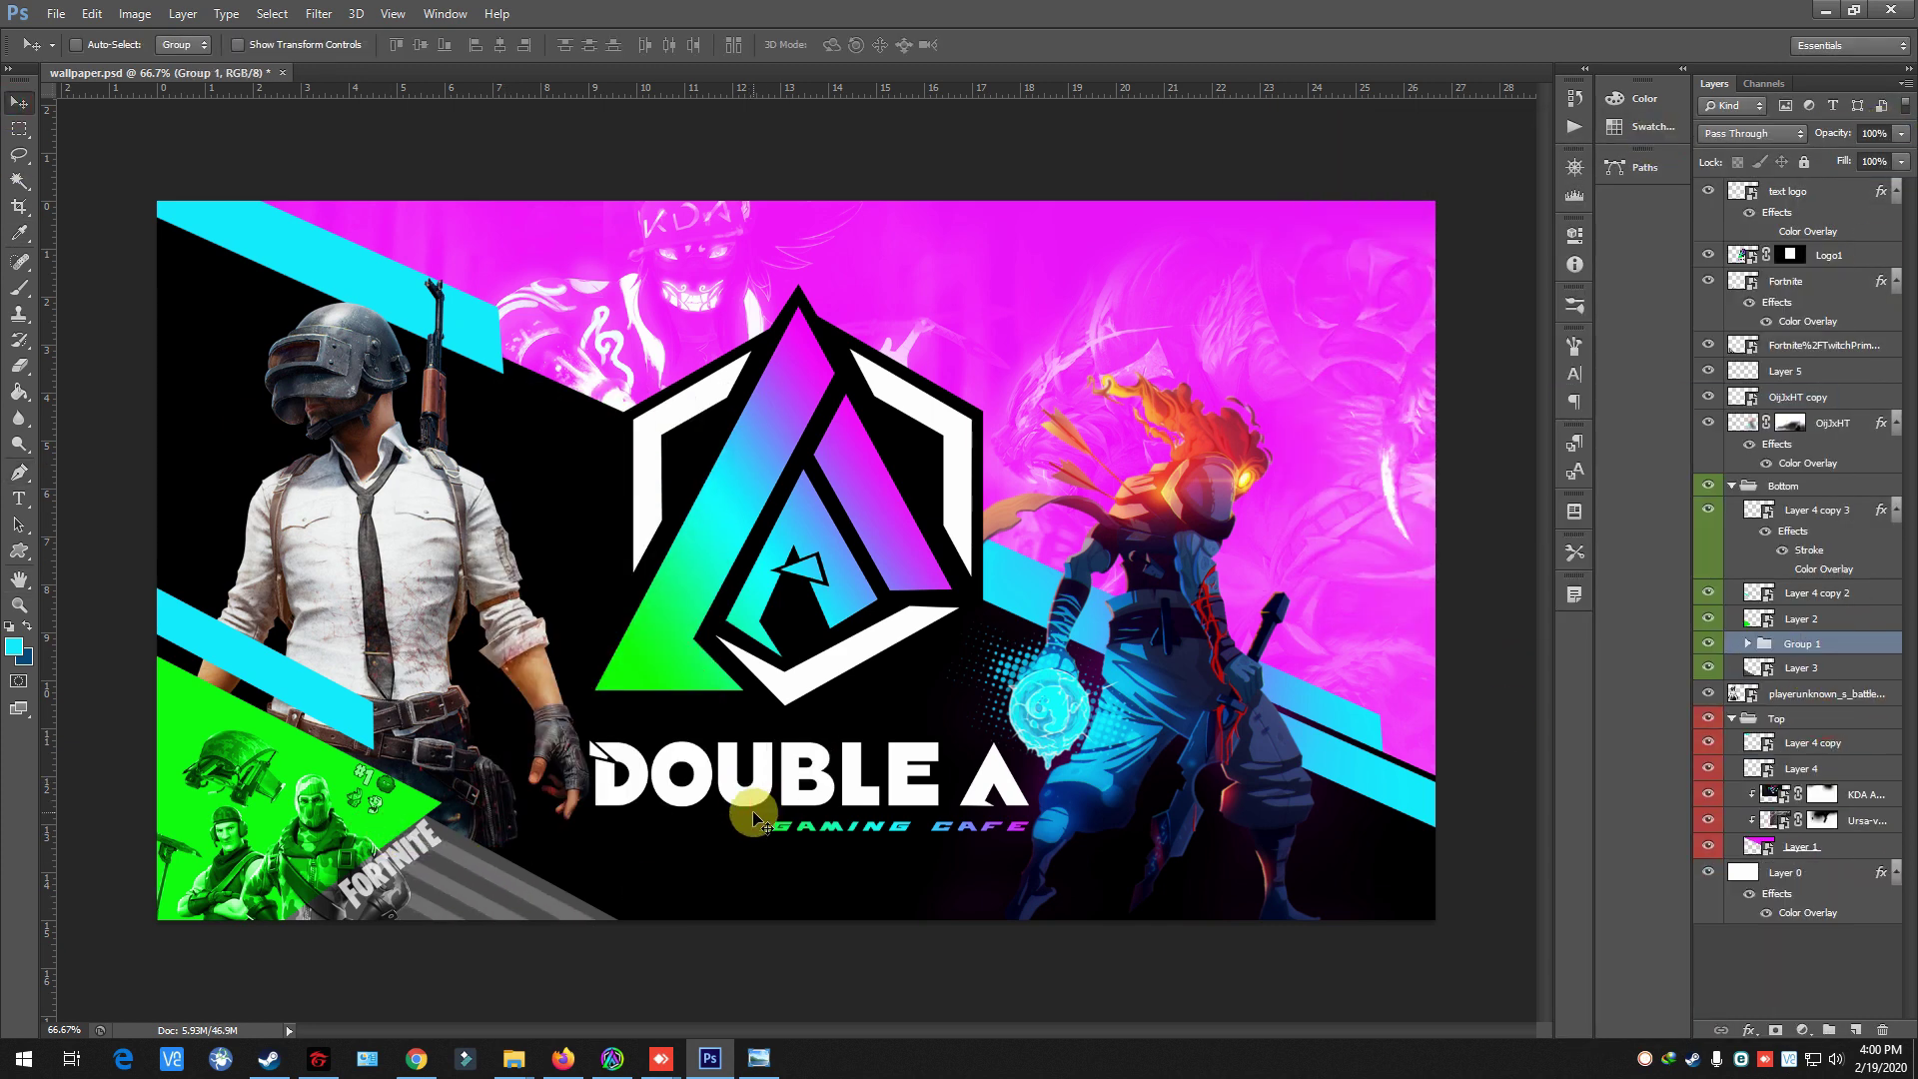
- Nudge the FORTNITE logo, move the APEX LEGENDS logo up-right, and send the Logo layer down
click(1818, 338)
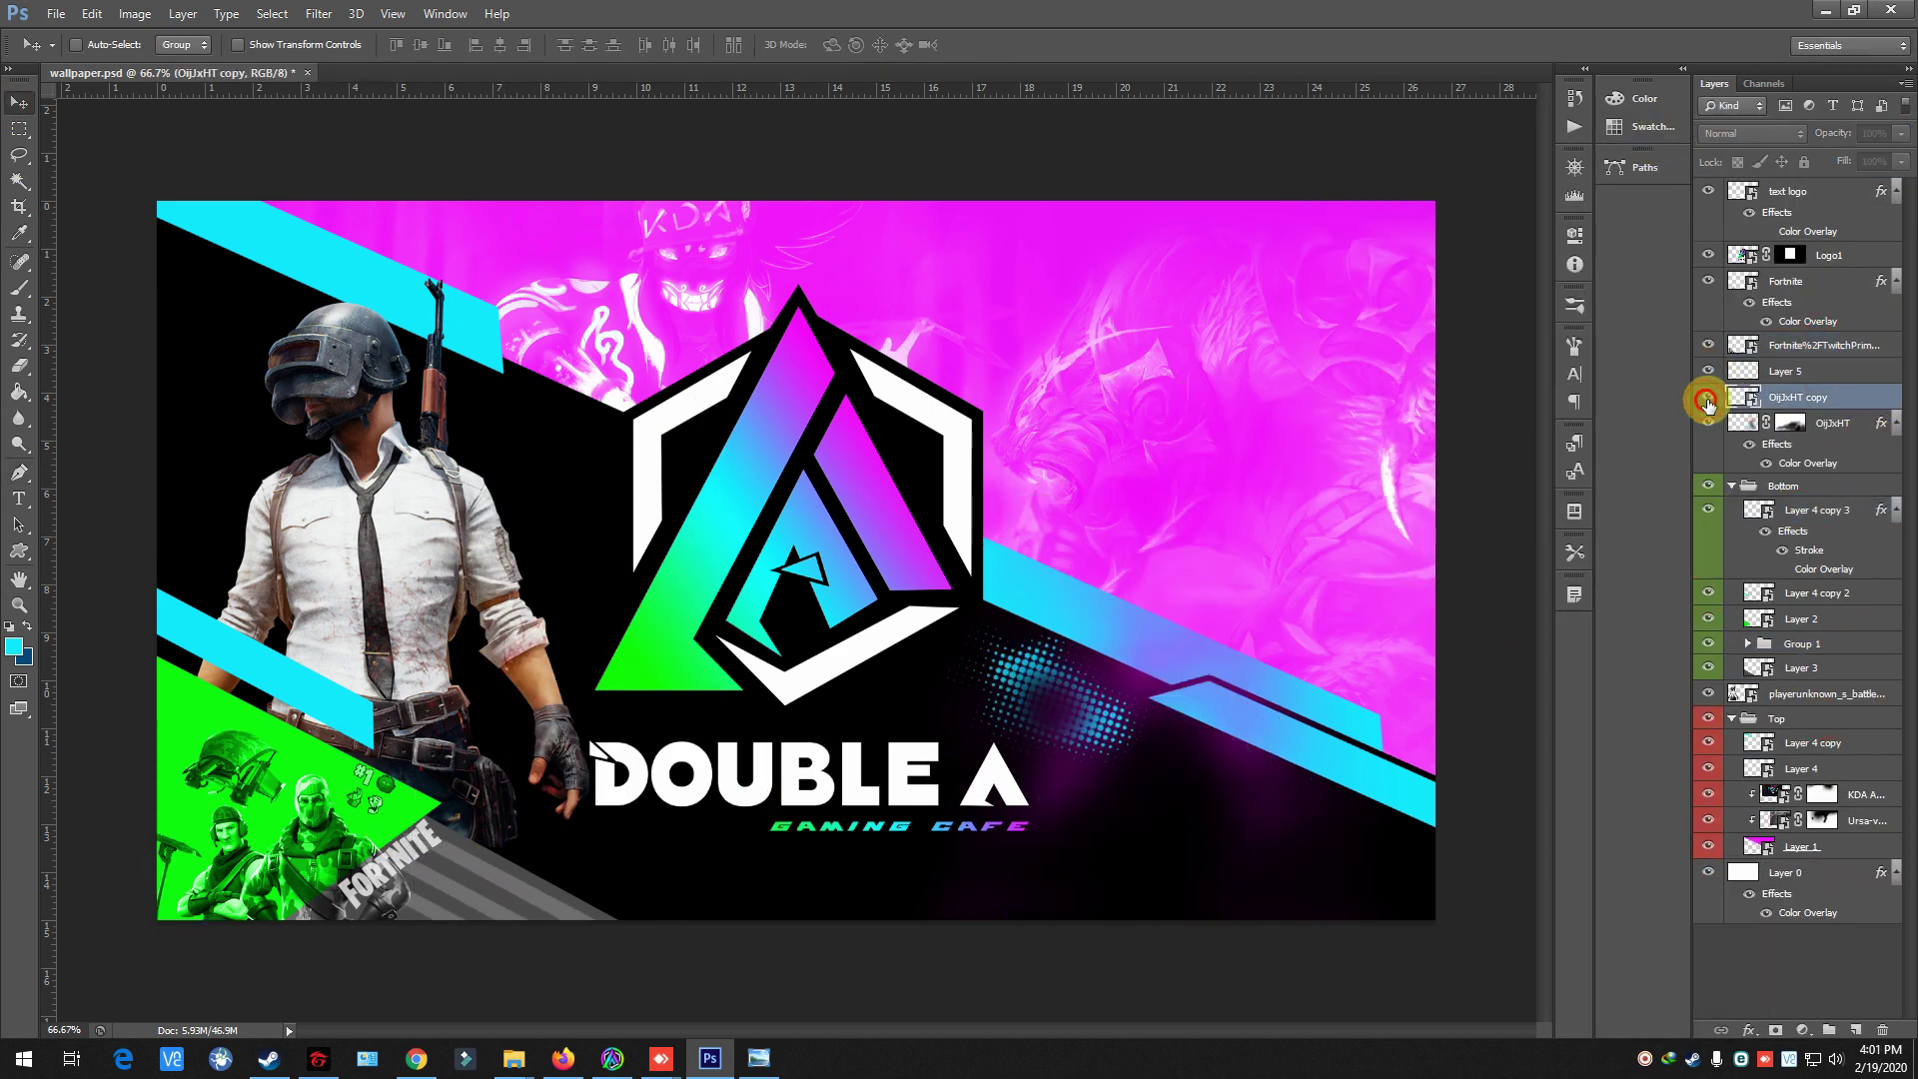
drag(505, 821, 499, 828)
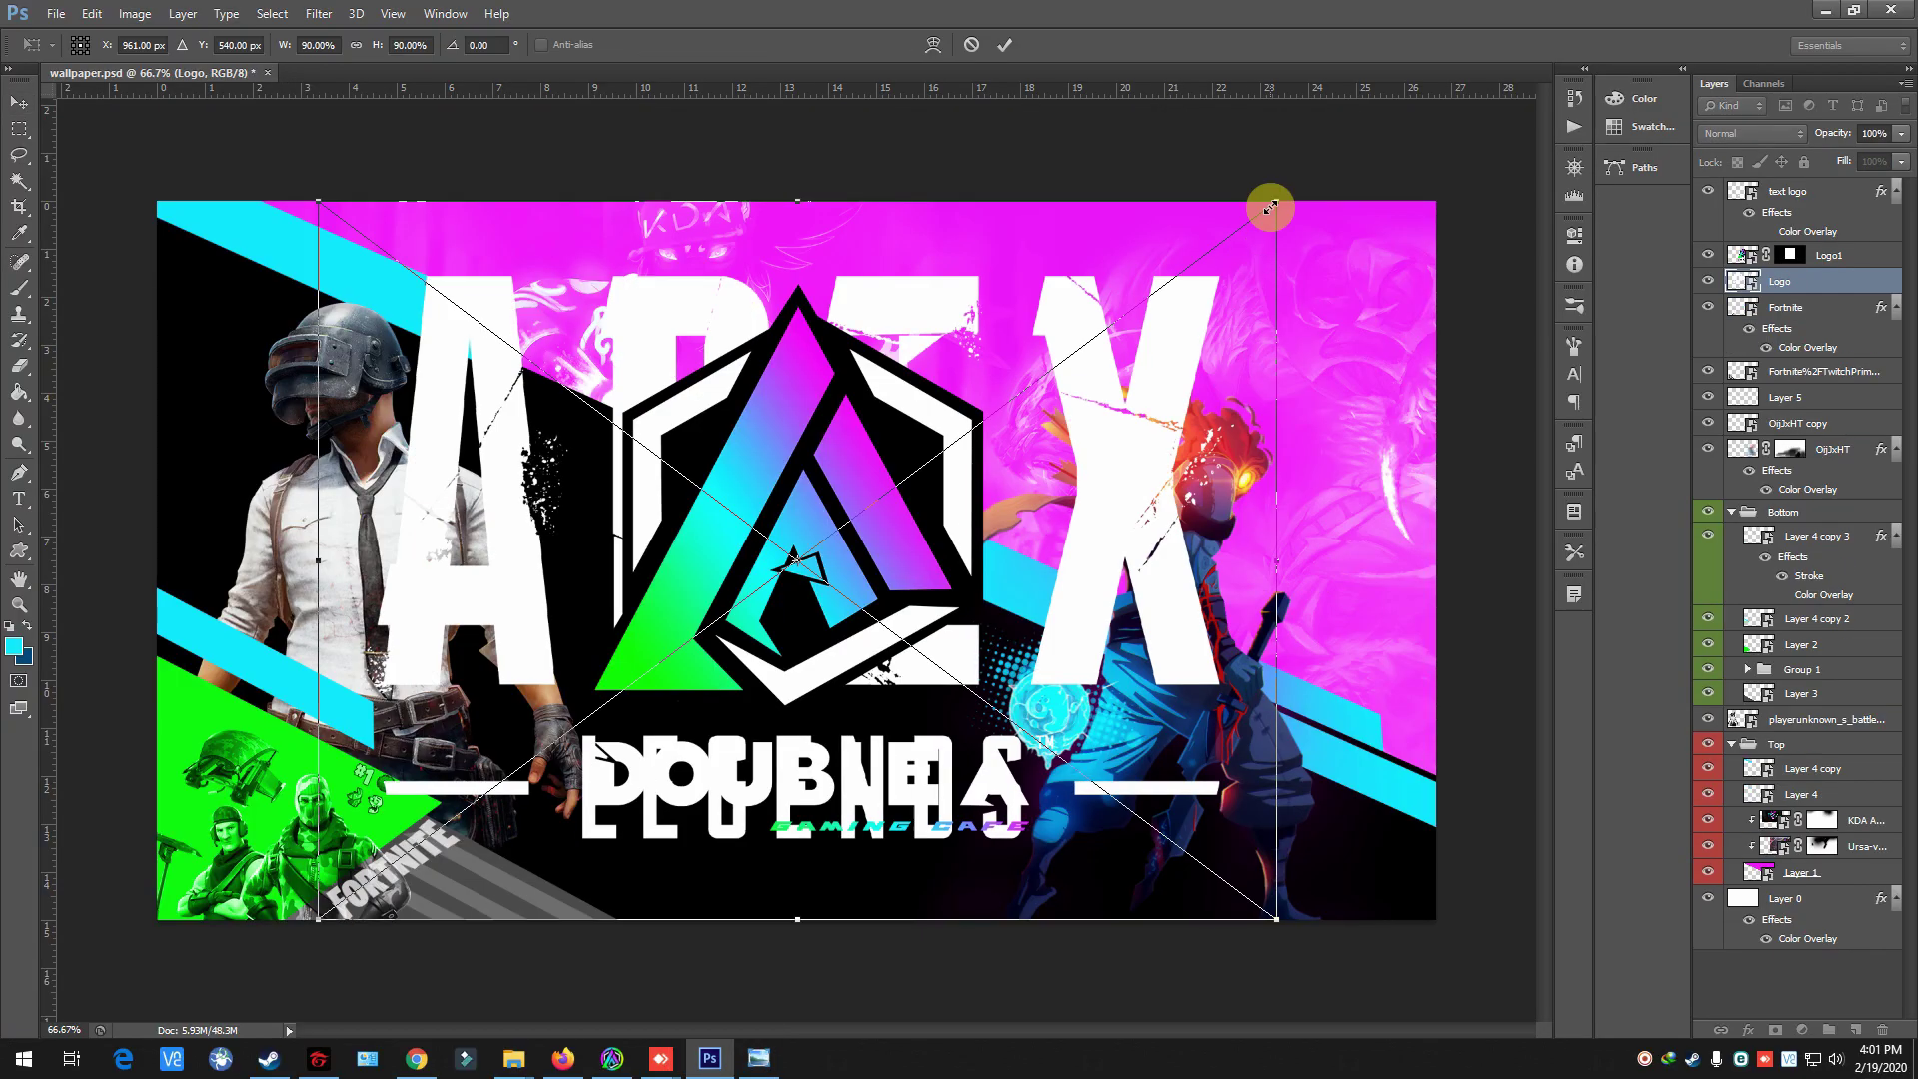
mouse_move(1356, 677)
mouse_down()
mouse_move(1353, 539)
mouse_move(1386, 604)
mouse_up()
key(ctrl+bracketleft)
key(ctrl+bracketleft)
key(ctrl+bracketleft)
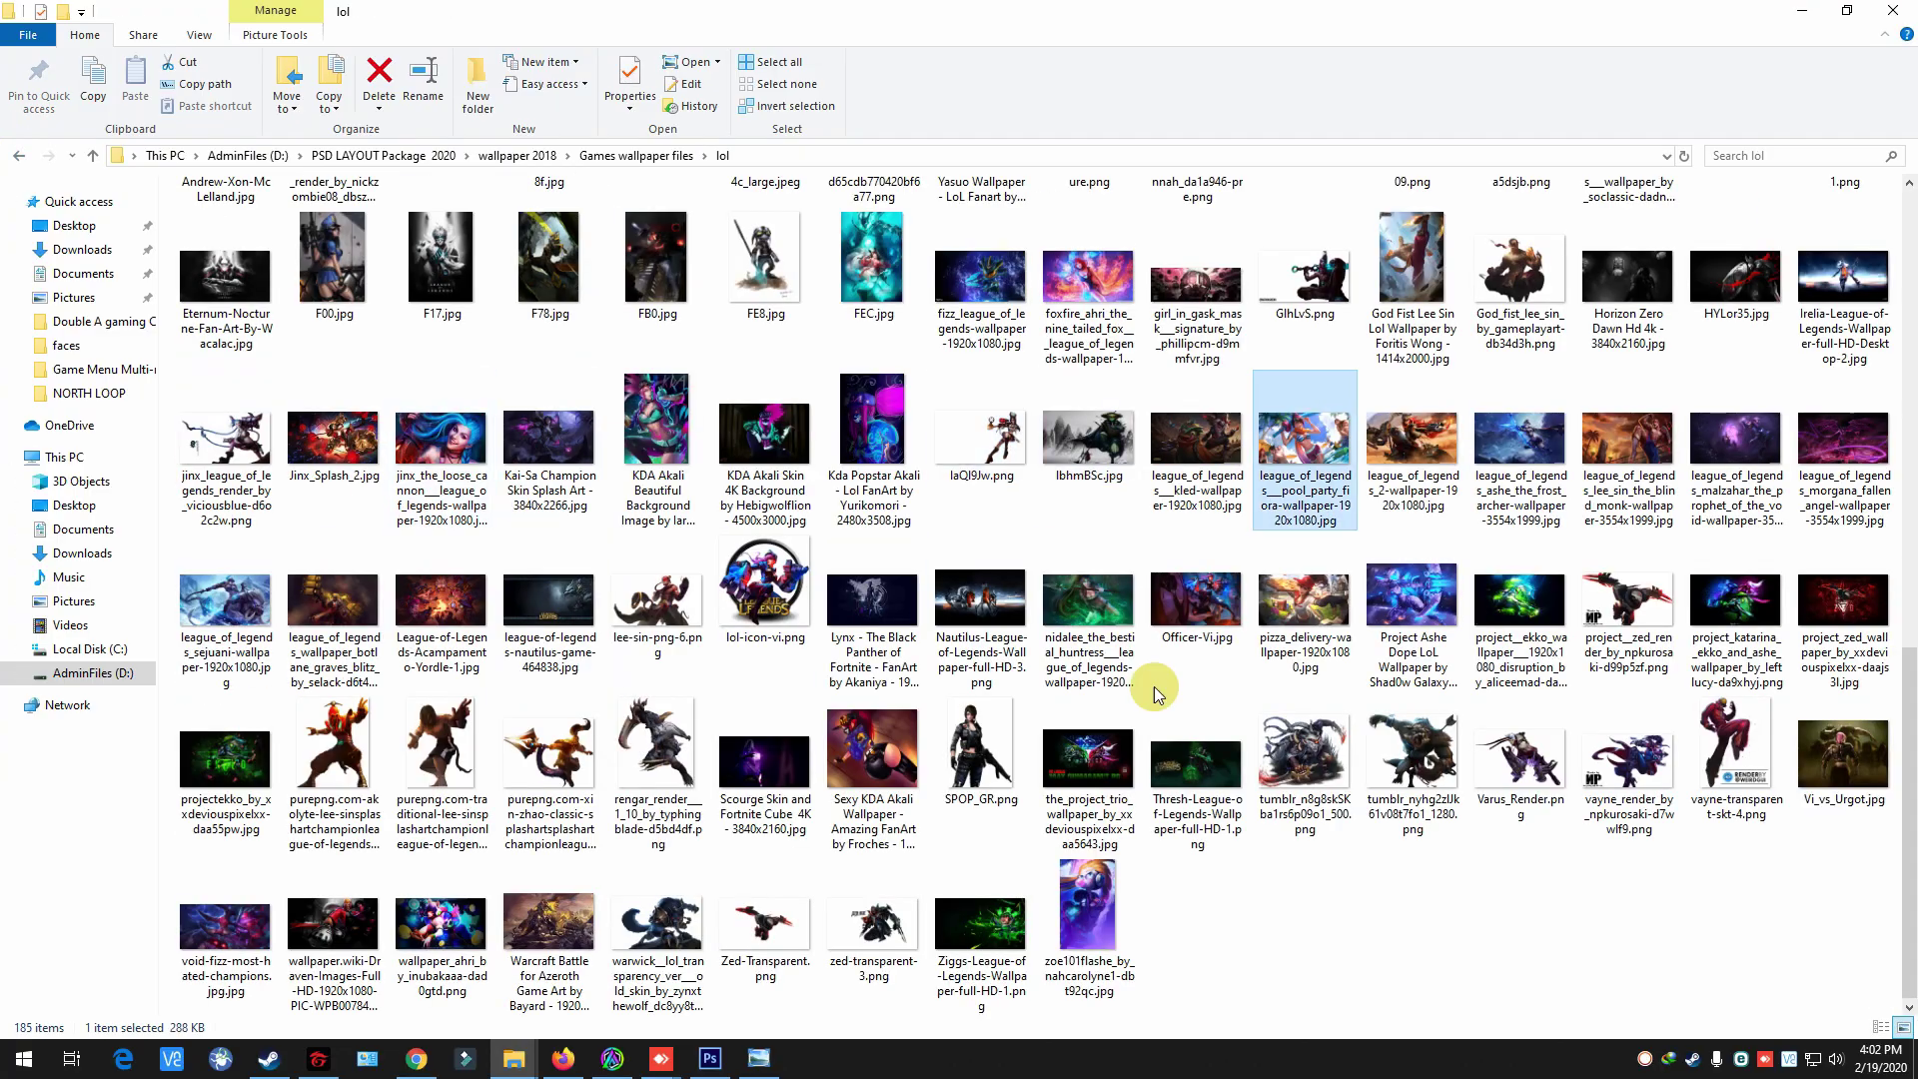
key(alt+Left)
key(alt+Left)
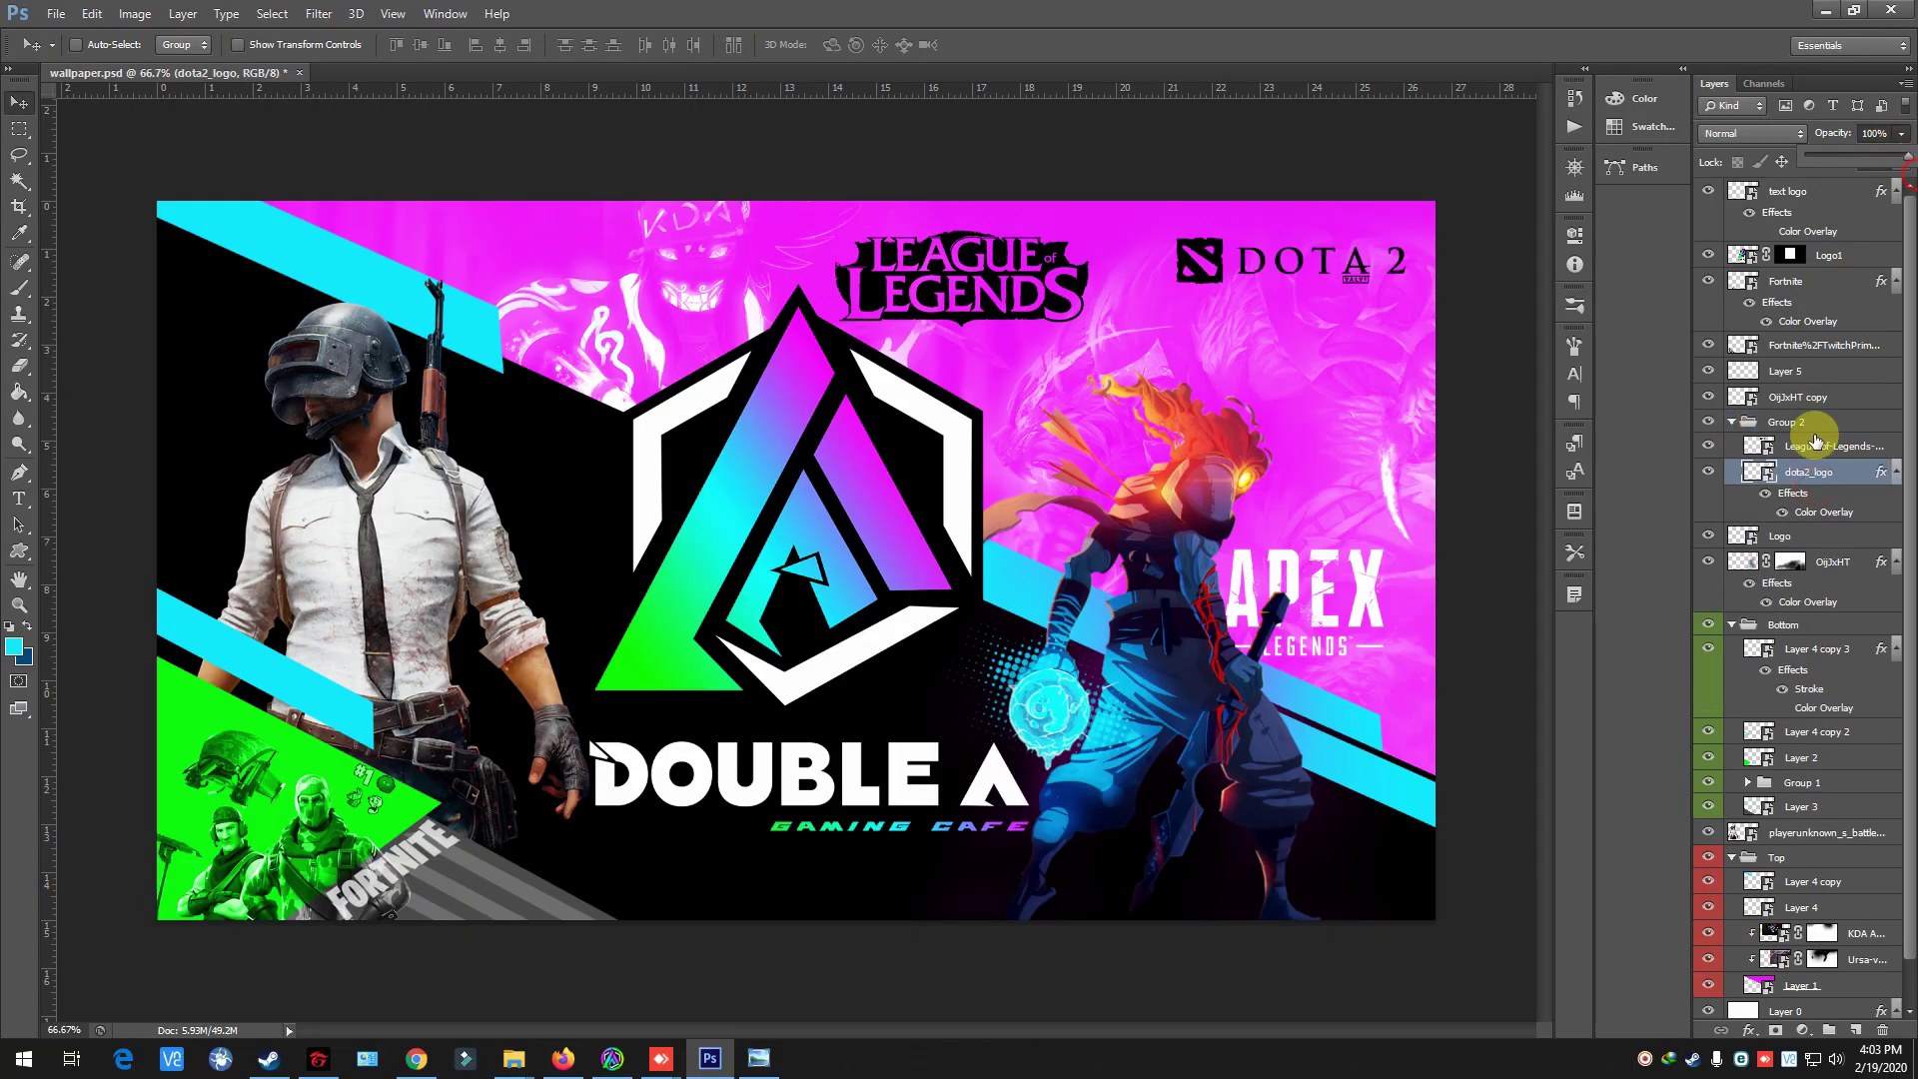
- Shrink the League of Legends logo and enlarge the Fortnite logo at bottom-left
click(1815, 445)
key(ctrl+t)
drag(1014, 278, 1132, 235)
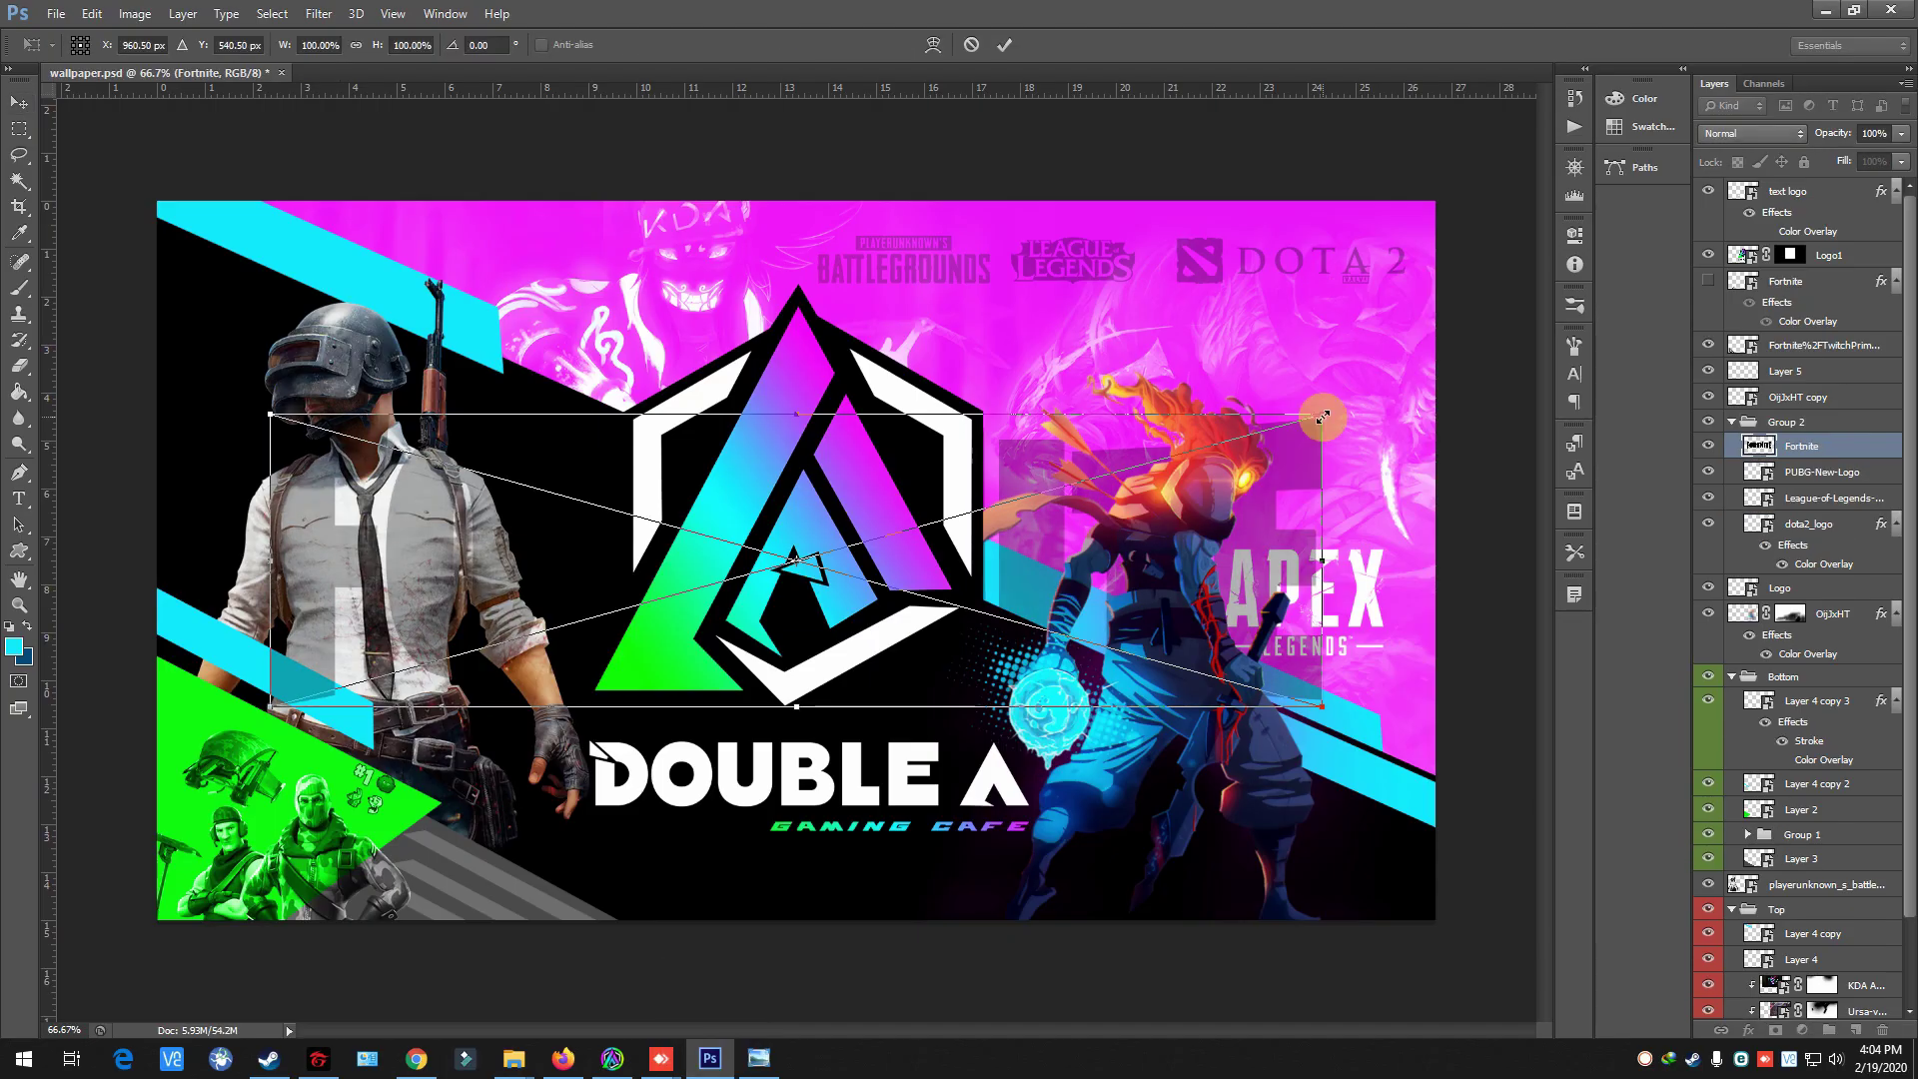
mouse_move(1384, 313)
mouse_down()
mouse_move(1477, 364)
mouse_move(516, 874)
mouse_move(322, 765)
mouse_up()
key(Return)
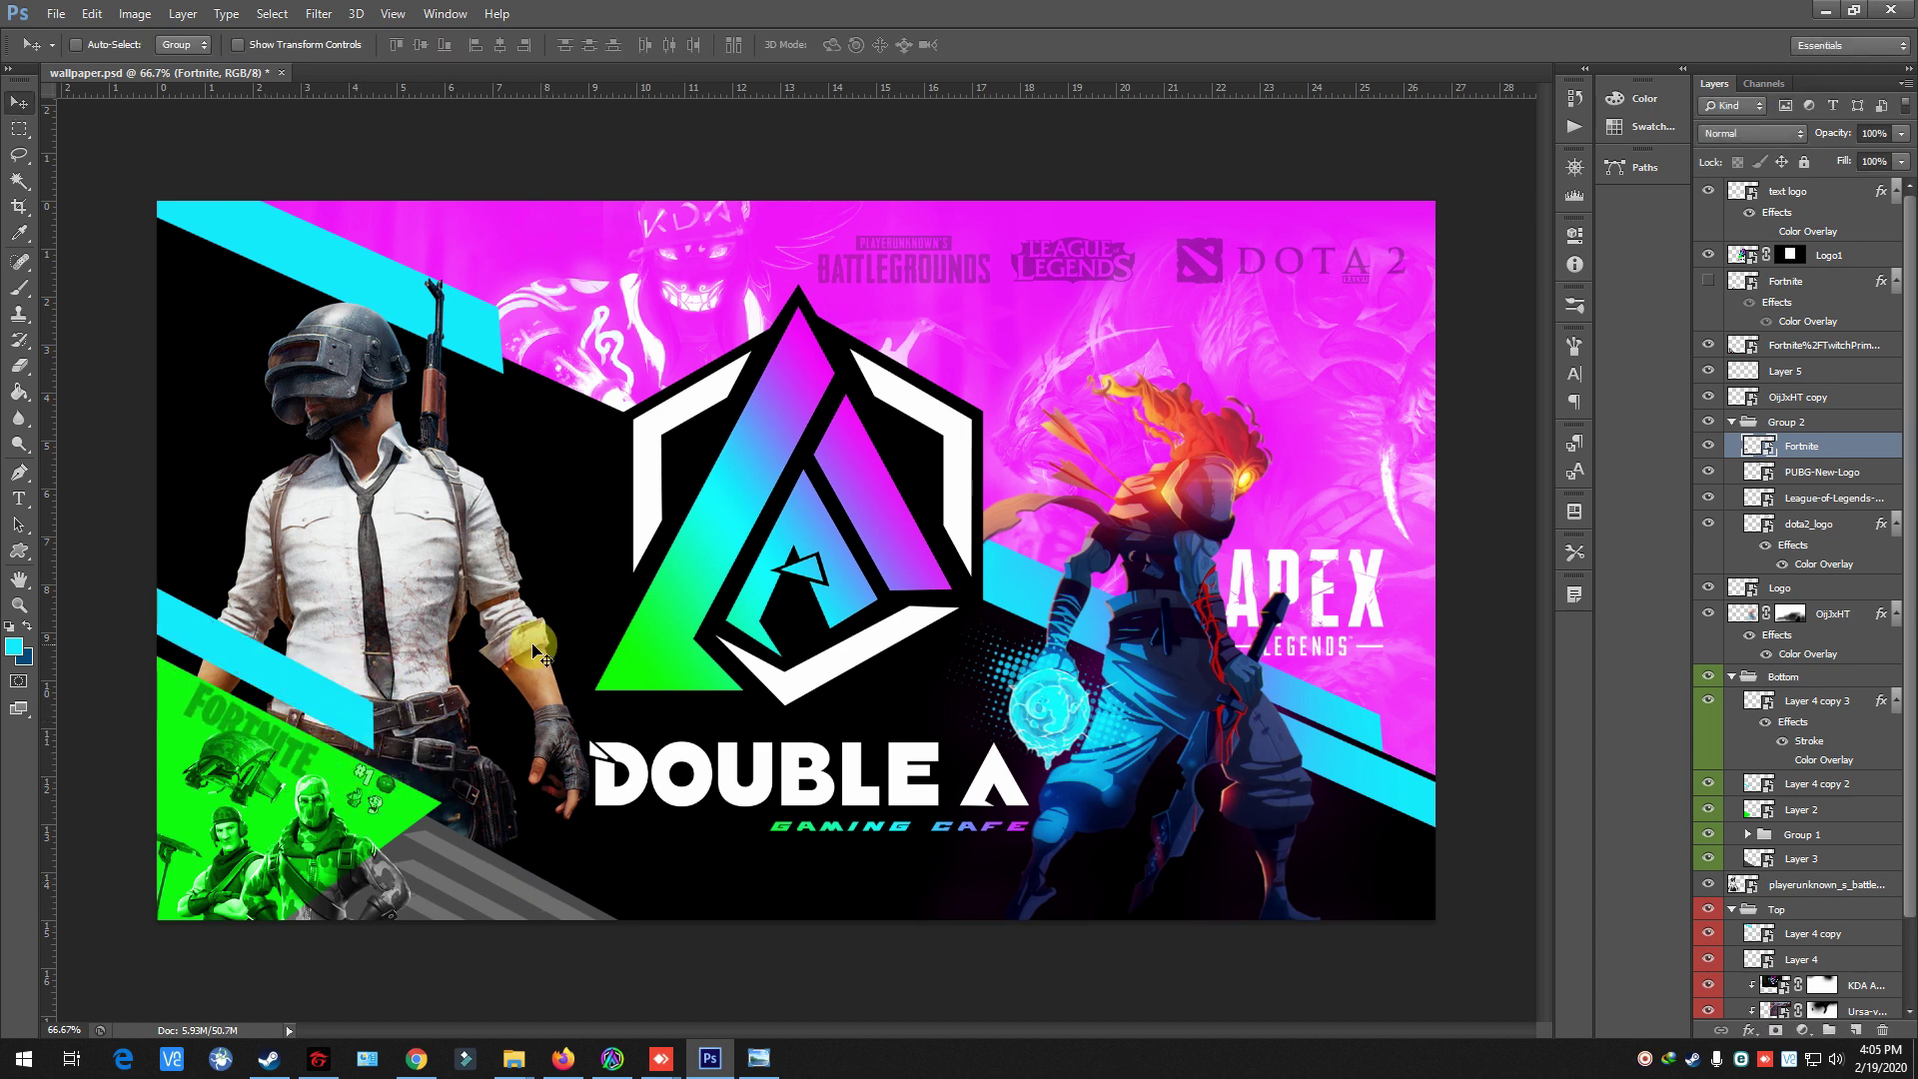
key(ctrl+shift+alt+n)
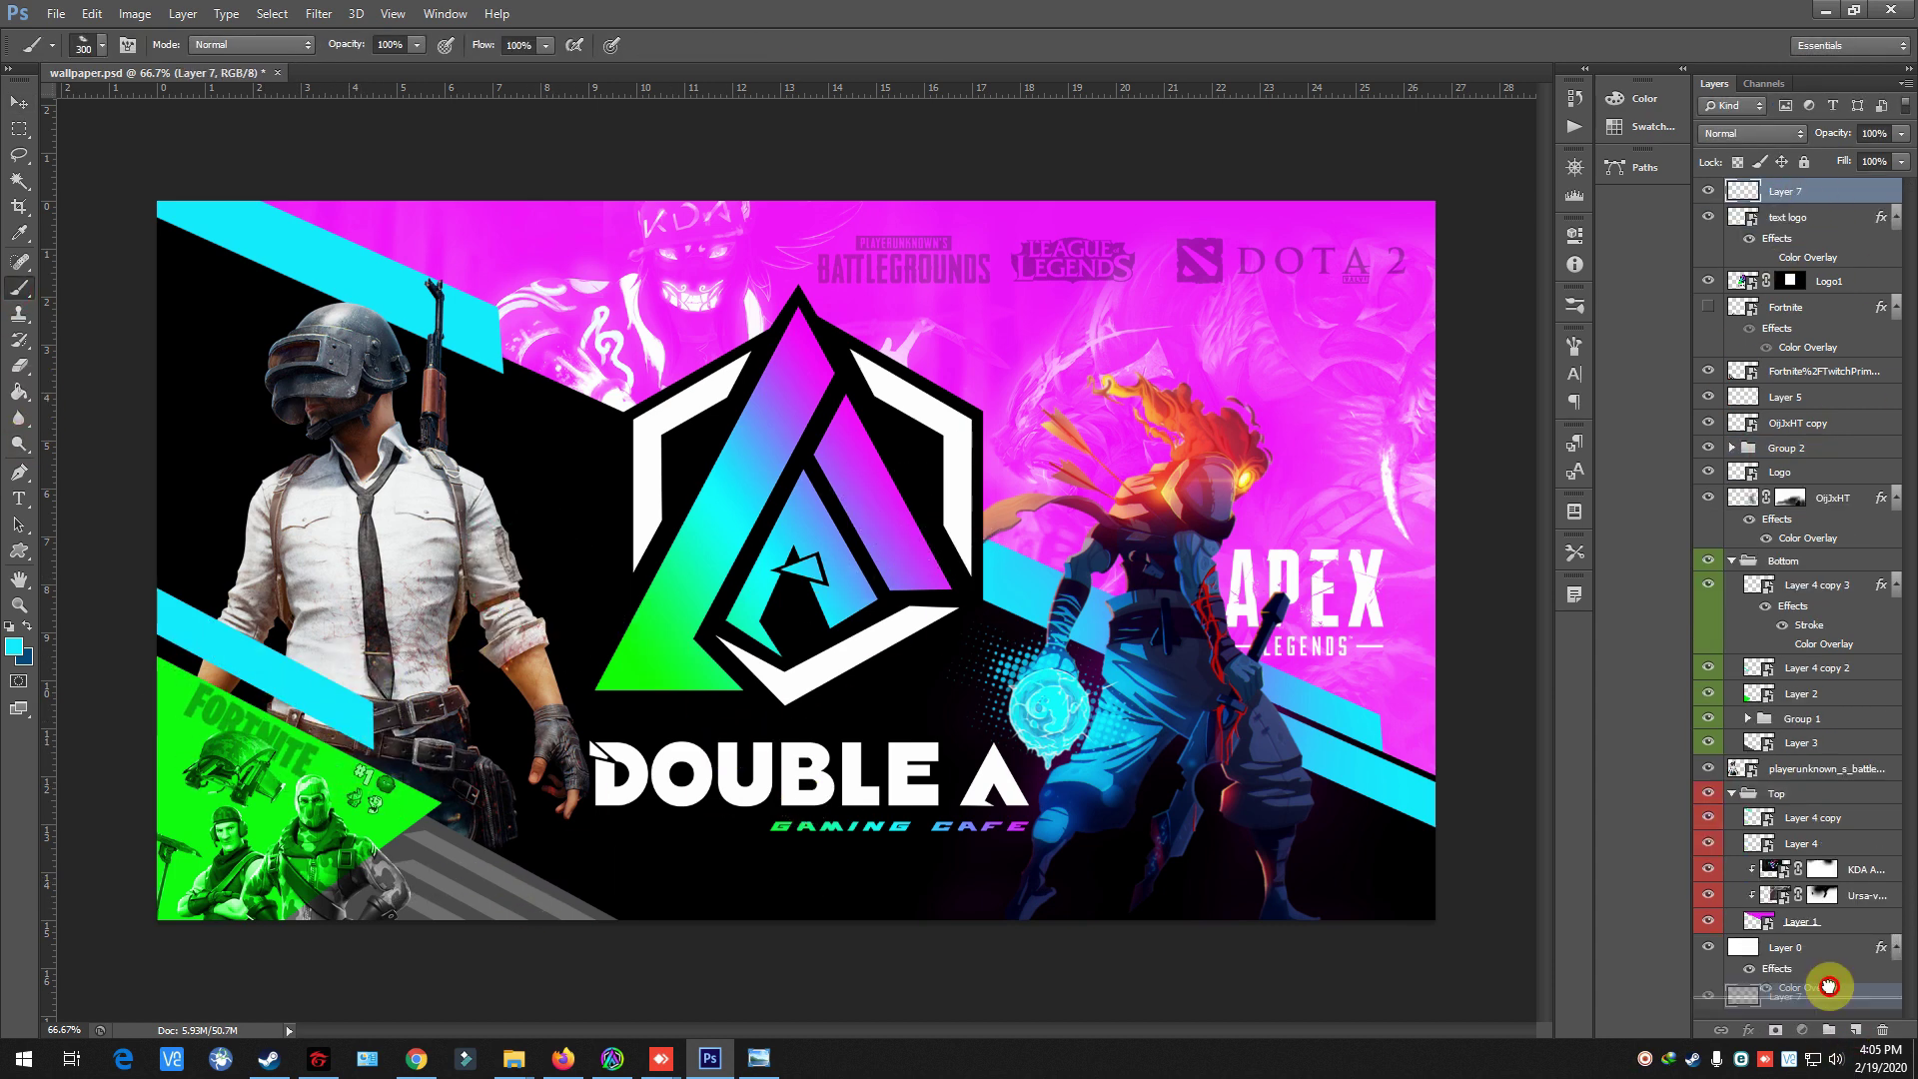
- Stamp halftone dots by the PUBG soldier and right character, fading Layer 8 to low opacity
drag(1828, 987, 1798, 934)
right_click(515, 644)
click(435, 606)
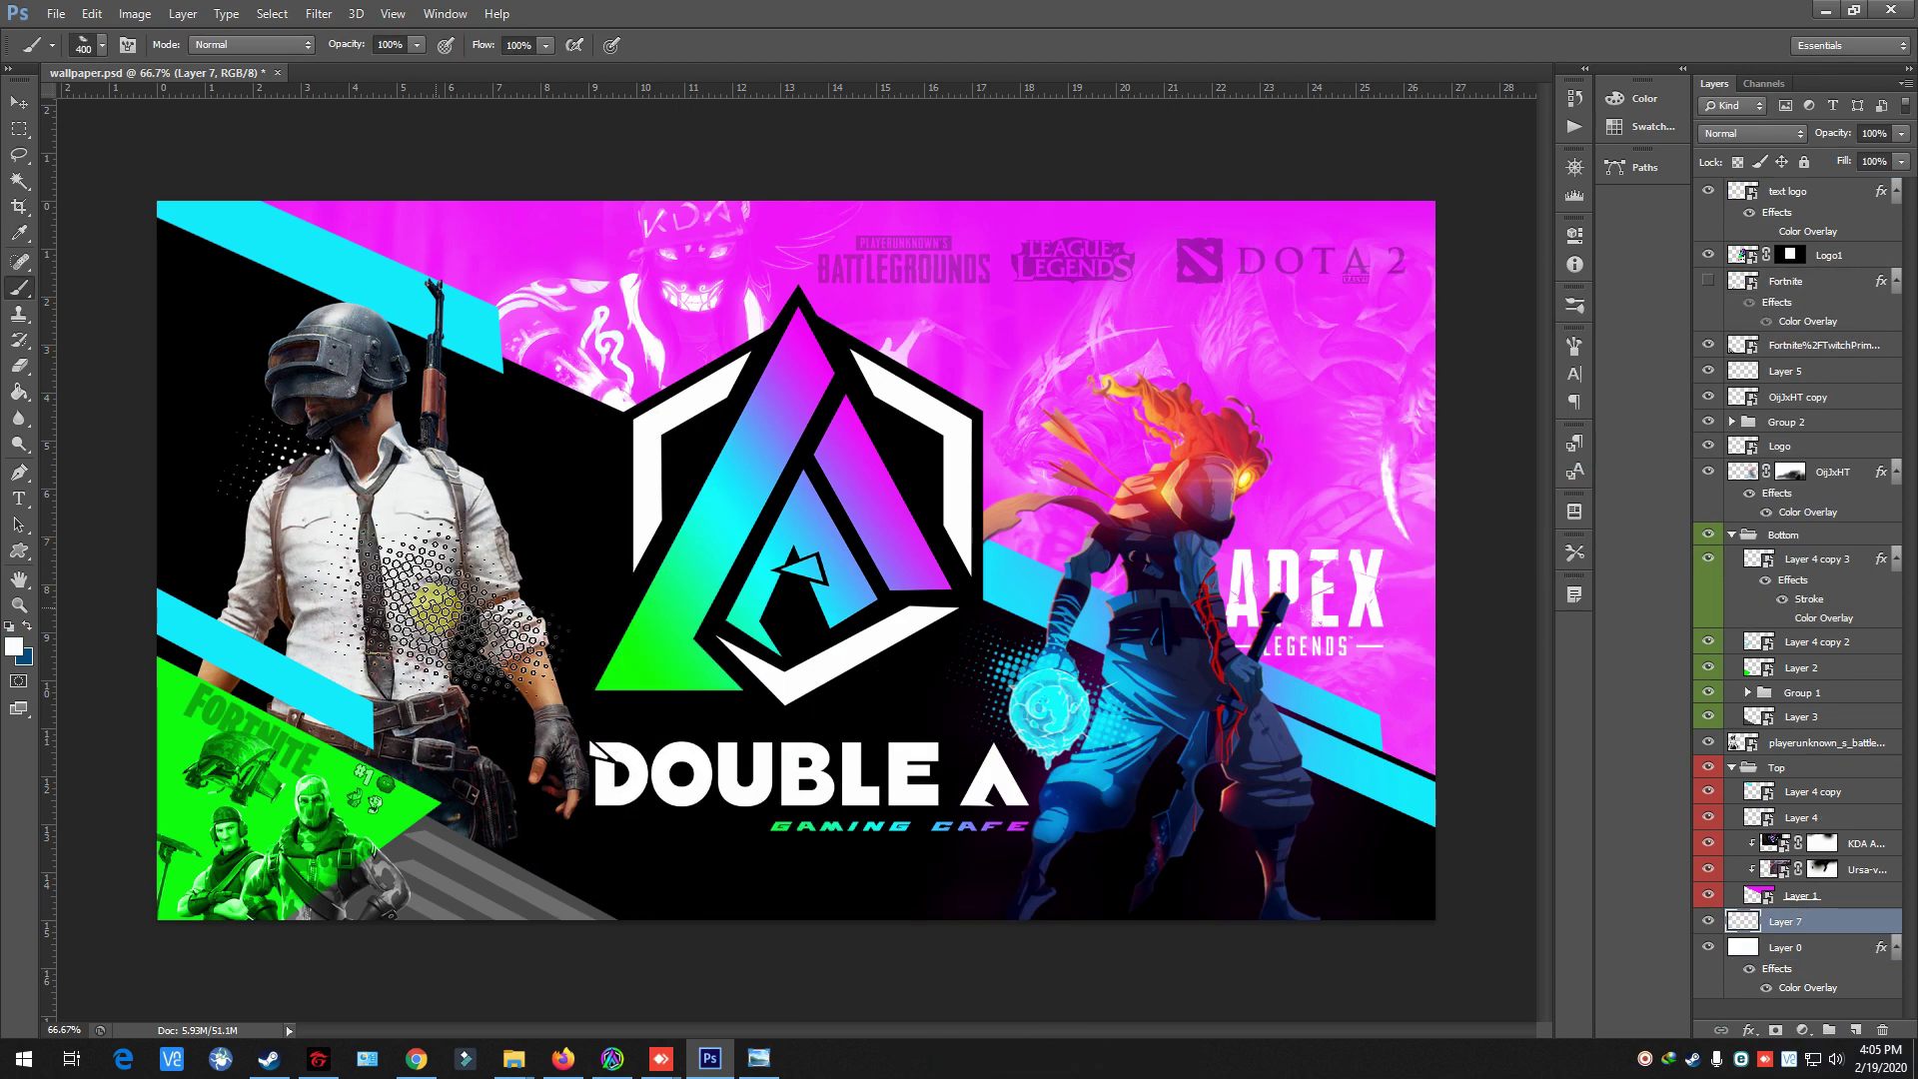
click(1235, 807)
click(1856, 1029)
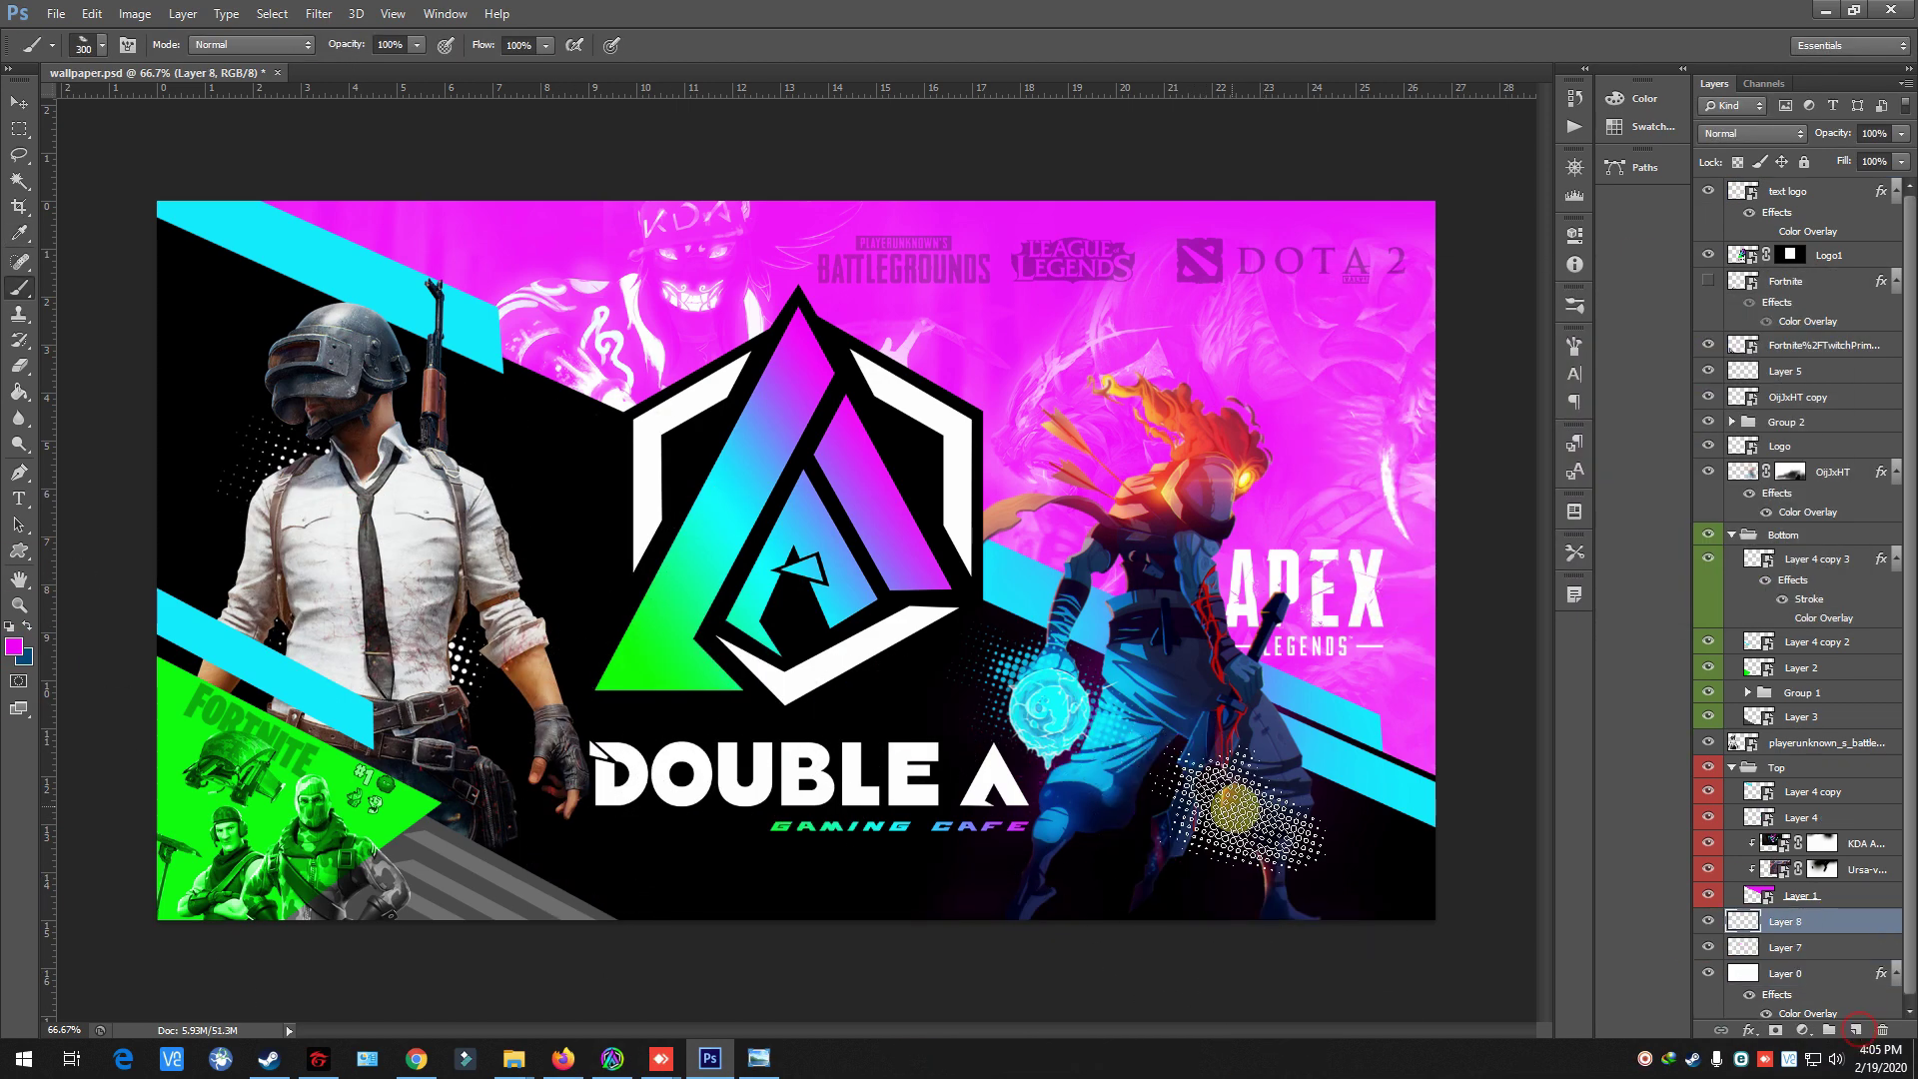
key(F5)
click(1518, 337)
drag(1901, 133, 1903, 143)
text(17)
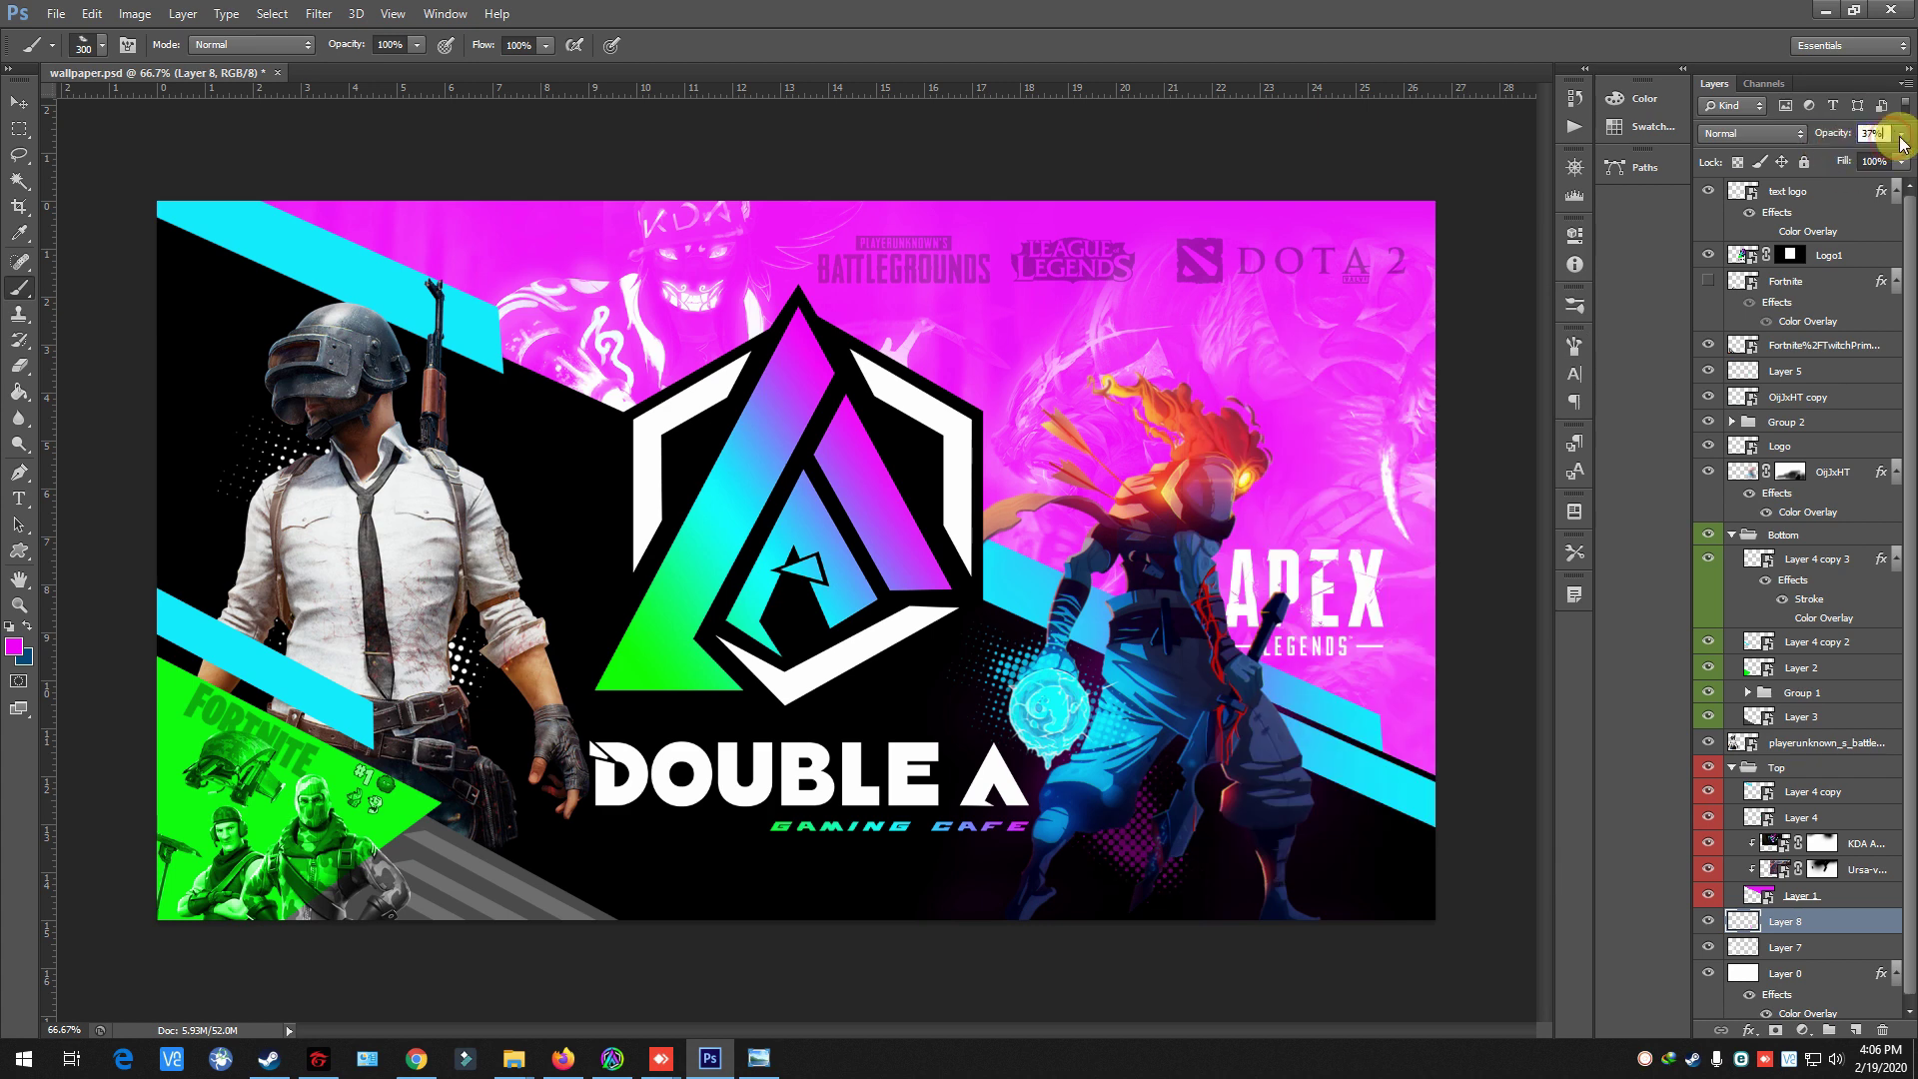
- Paint a soft white glow and place copies beside and above the DOUBLE logo
right_click(727, 630)
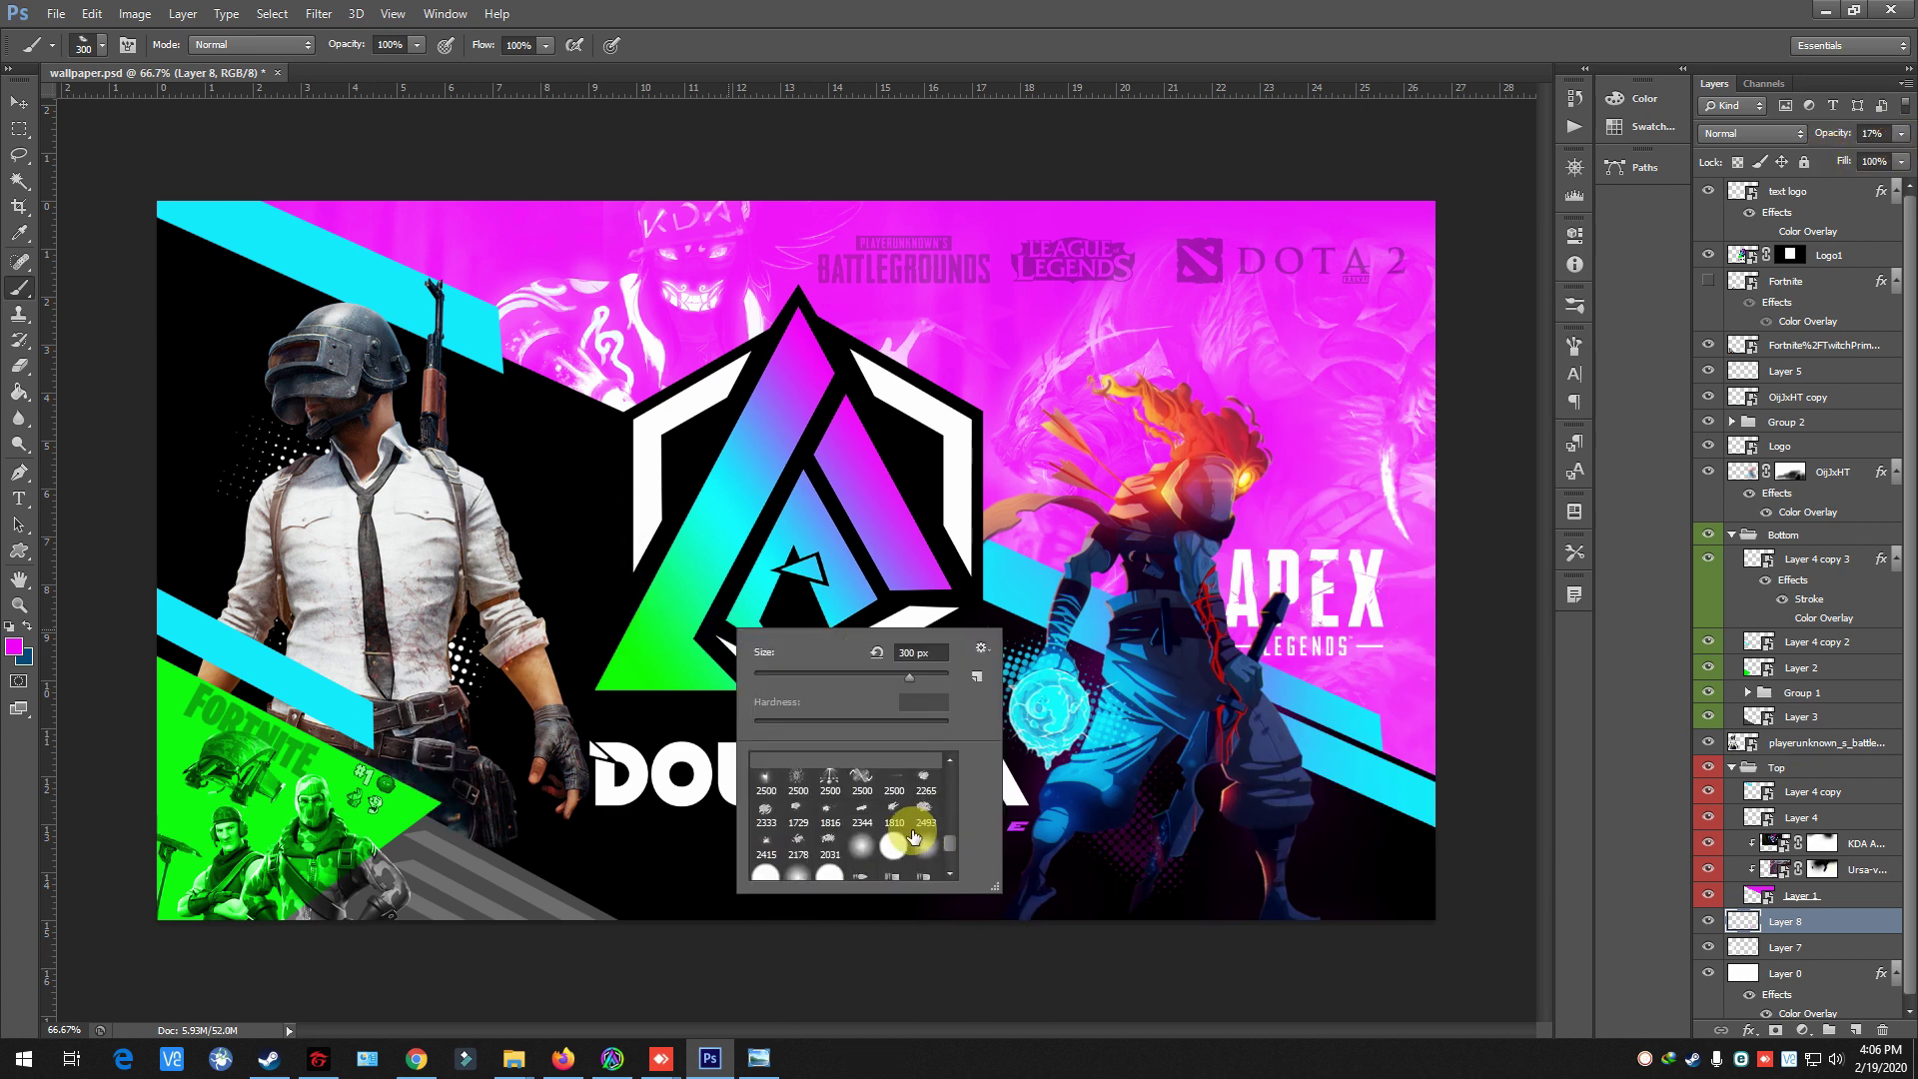
key(v)
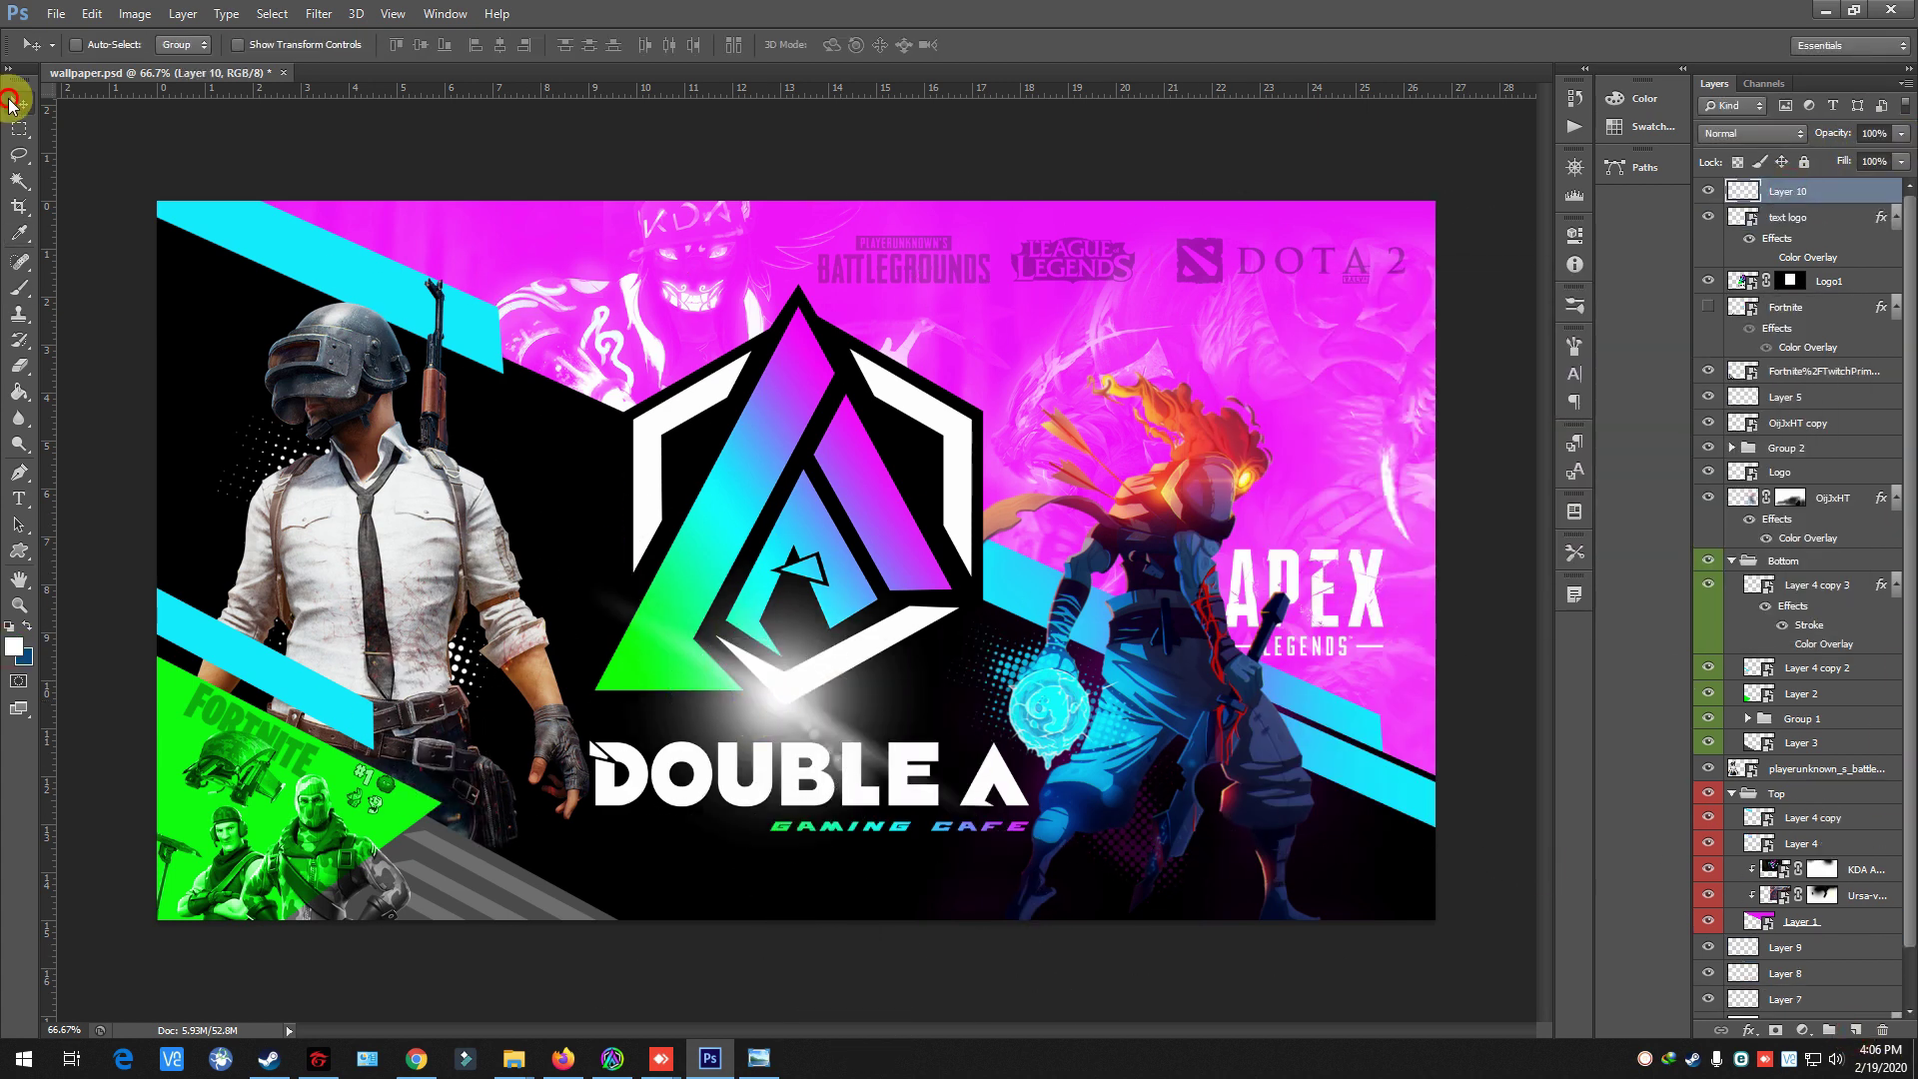
mouse_move(749, 490)
mouse_down()
mouse_move(664, 477)
mouse_move(909, 675)
mouse_up()
key(ctrl+minus)
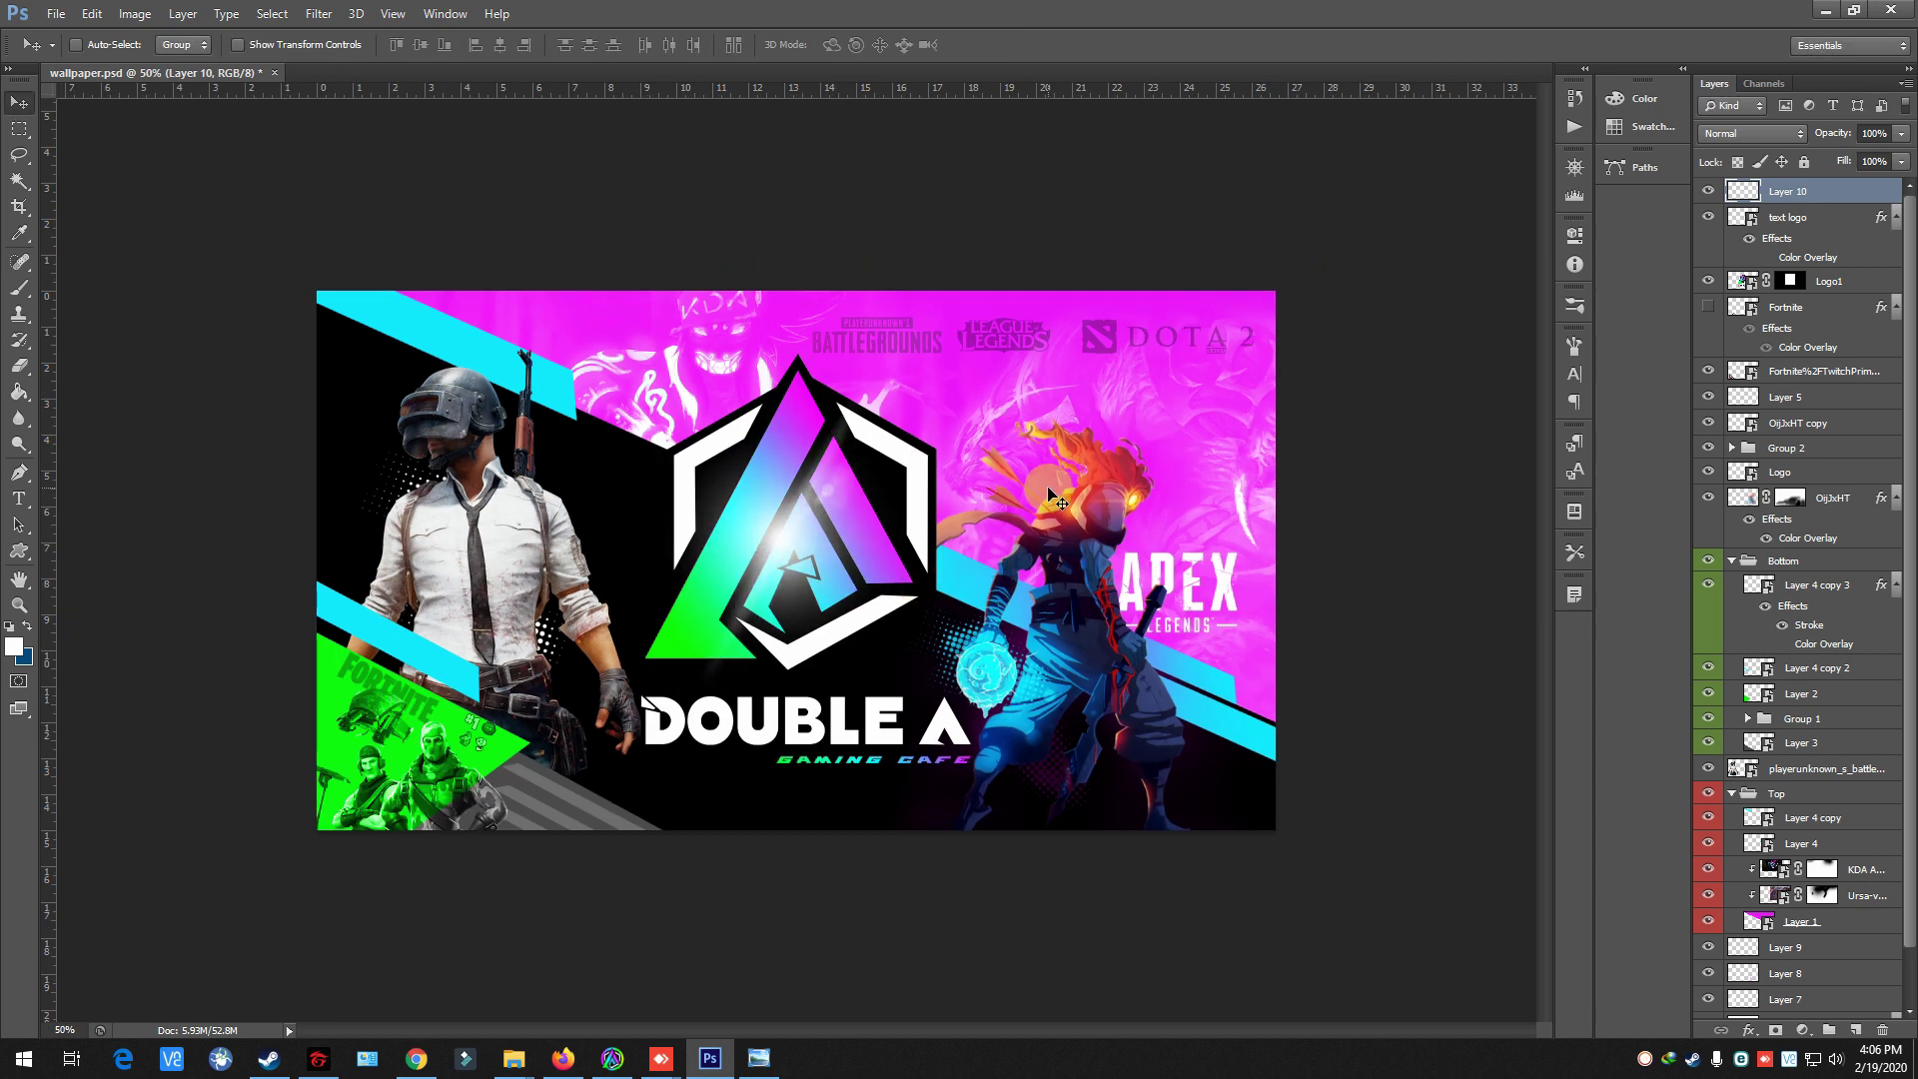
mouse_move(909, 675)
mouse_down()
mouse_move(717, 685)
mouse_move(939, 756)
mouse_up()
key(ctrl+minus)
mouse_move(959, 687)
alt+mouse_down()
mouse_move(867, 655)
mouse_move(1060, 621)
alt+mouse_up()
alt+drag(1296, 669, 720, 469)
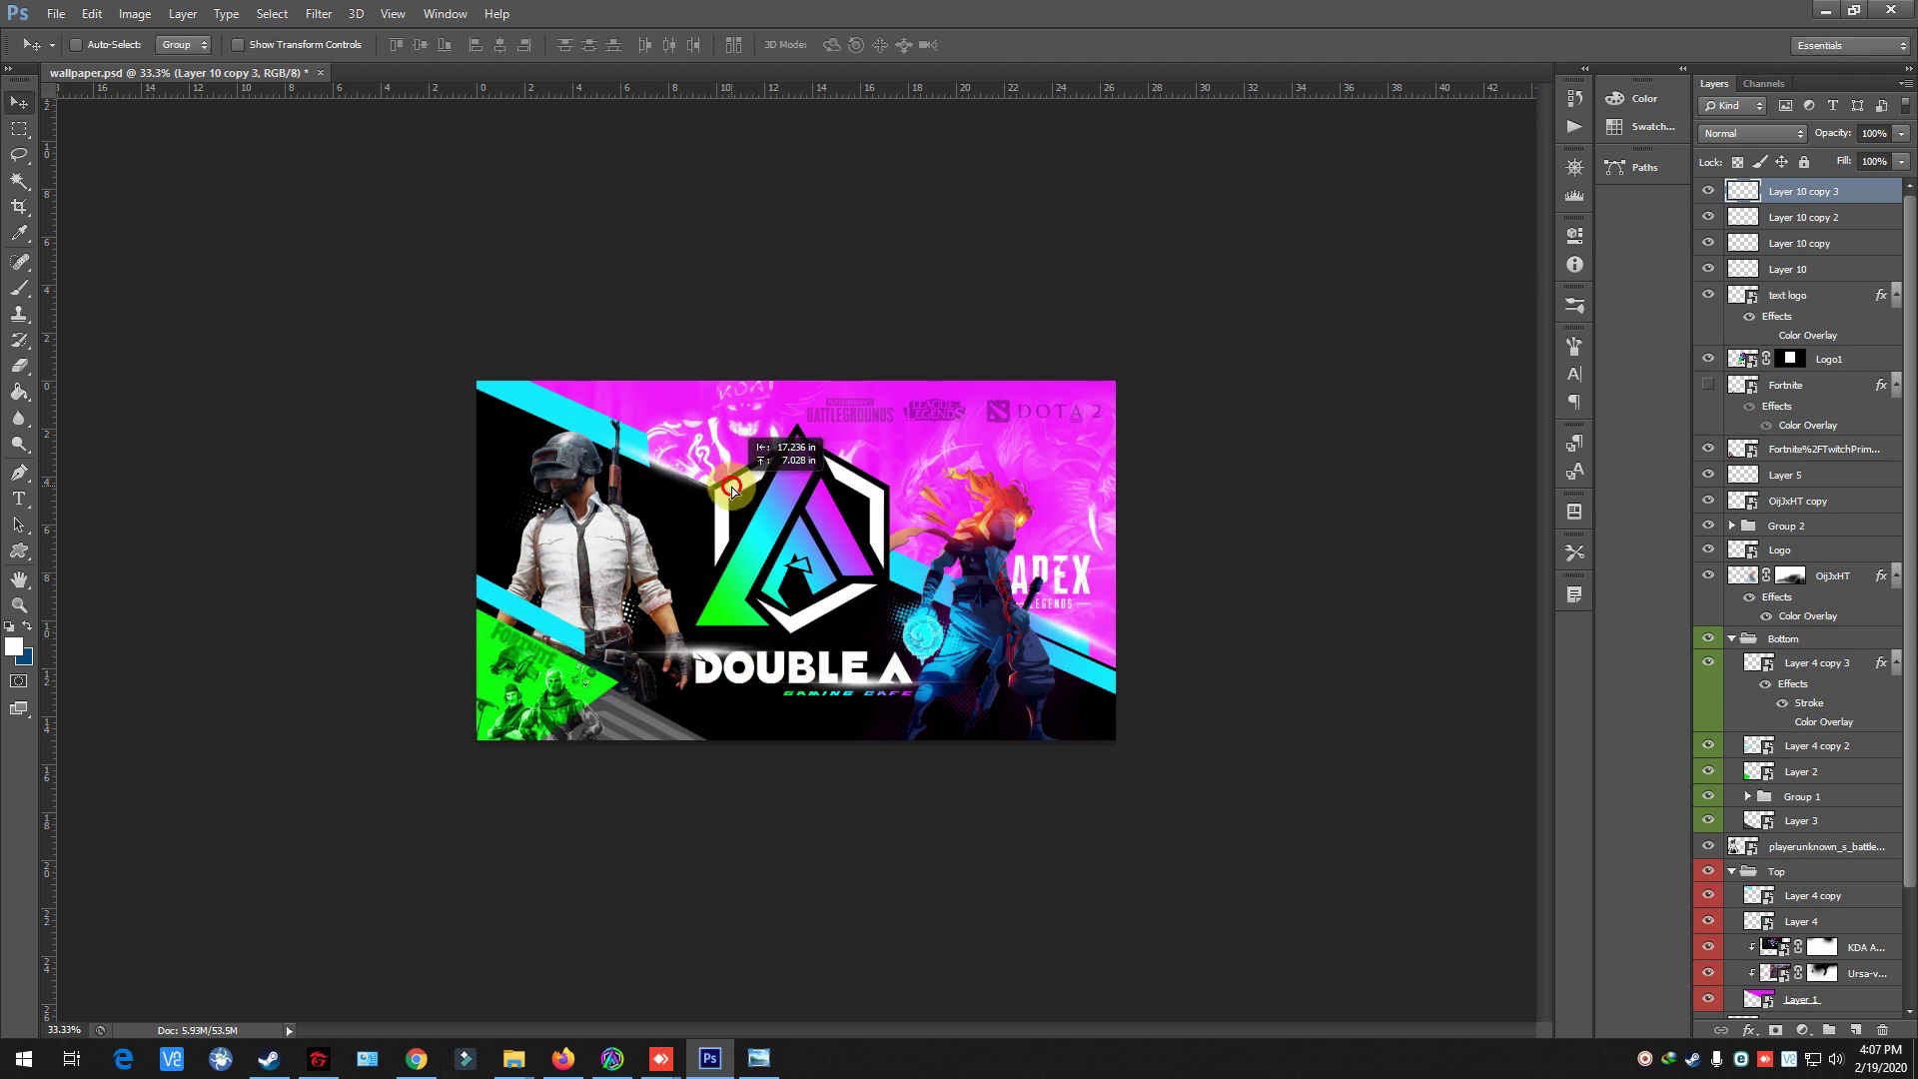
- Add another glow copy above the Bottom group and turn Layer 3's stripe overlay magenta
key(ctrl+plus)
drag(1798, 196, 1798, 589)
key(ctrl+minus)
key(ctrl+minus)
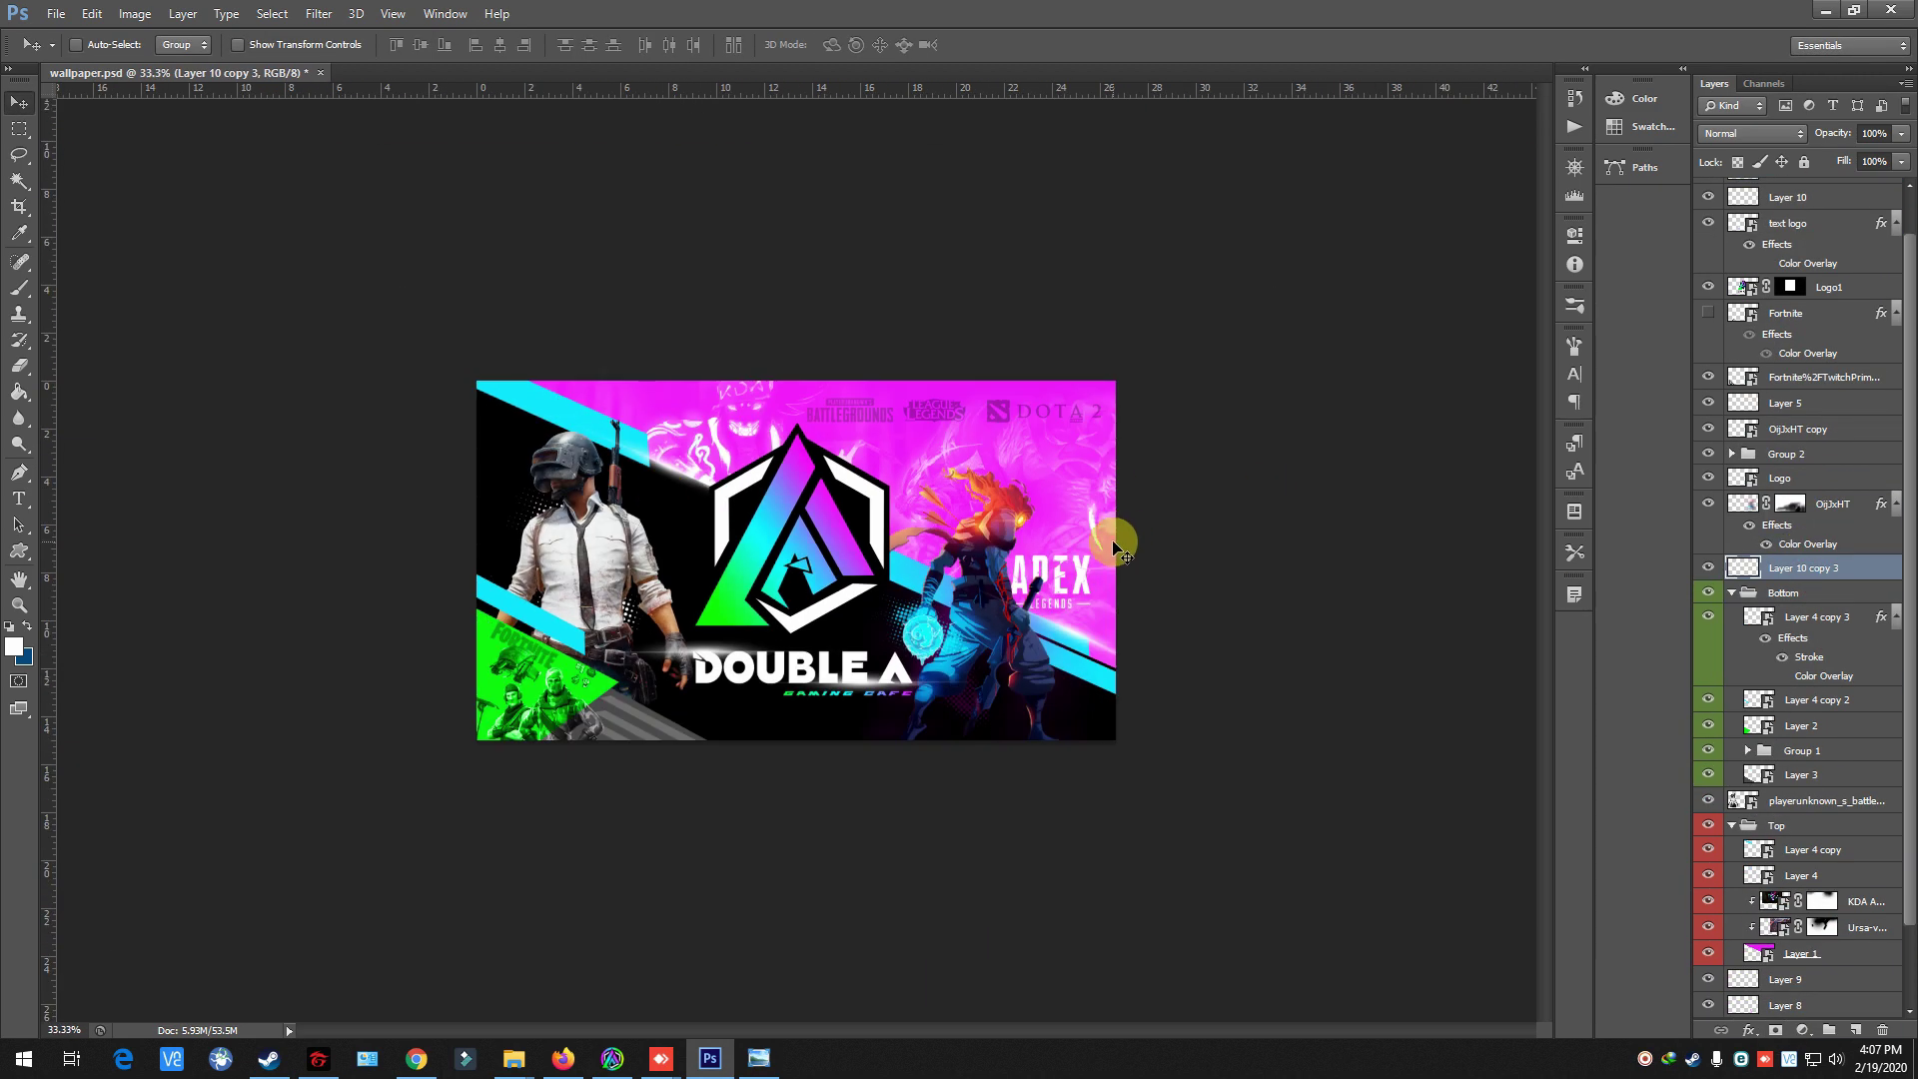
key(ctrl+plus)
scroll(1698, 792, down, 3)
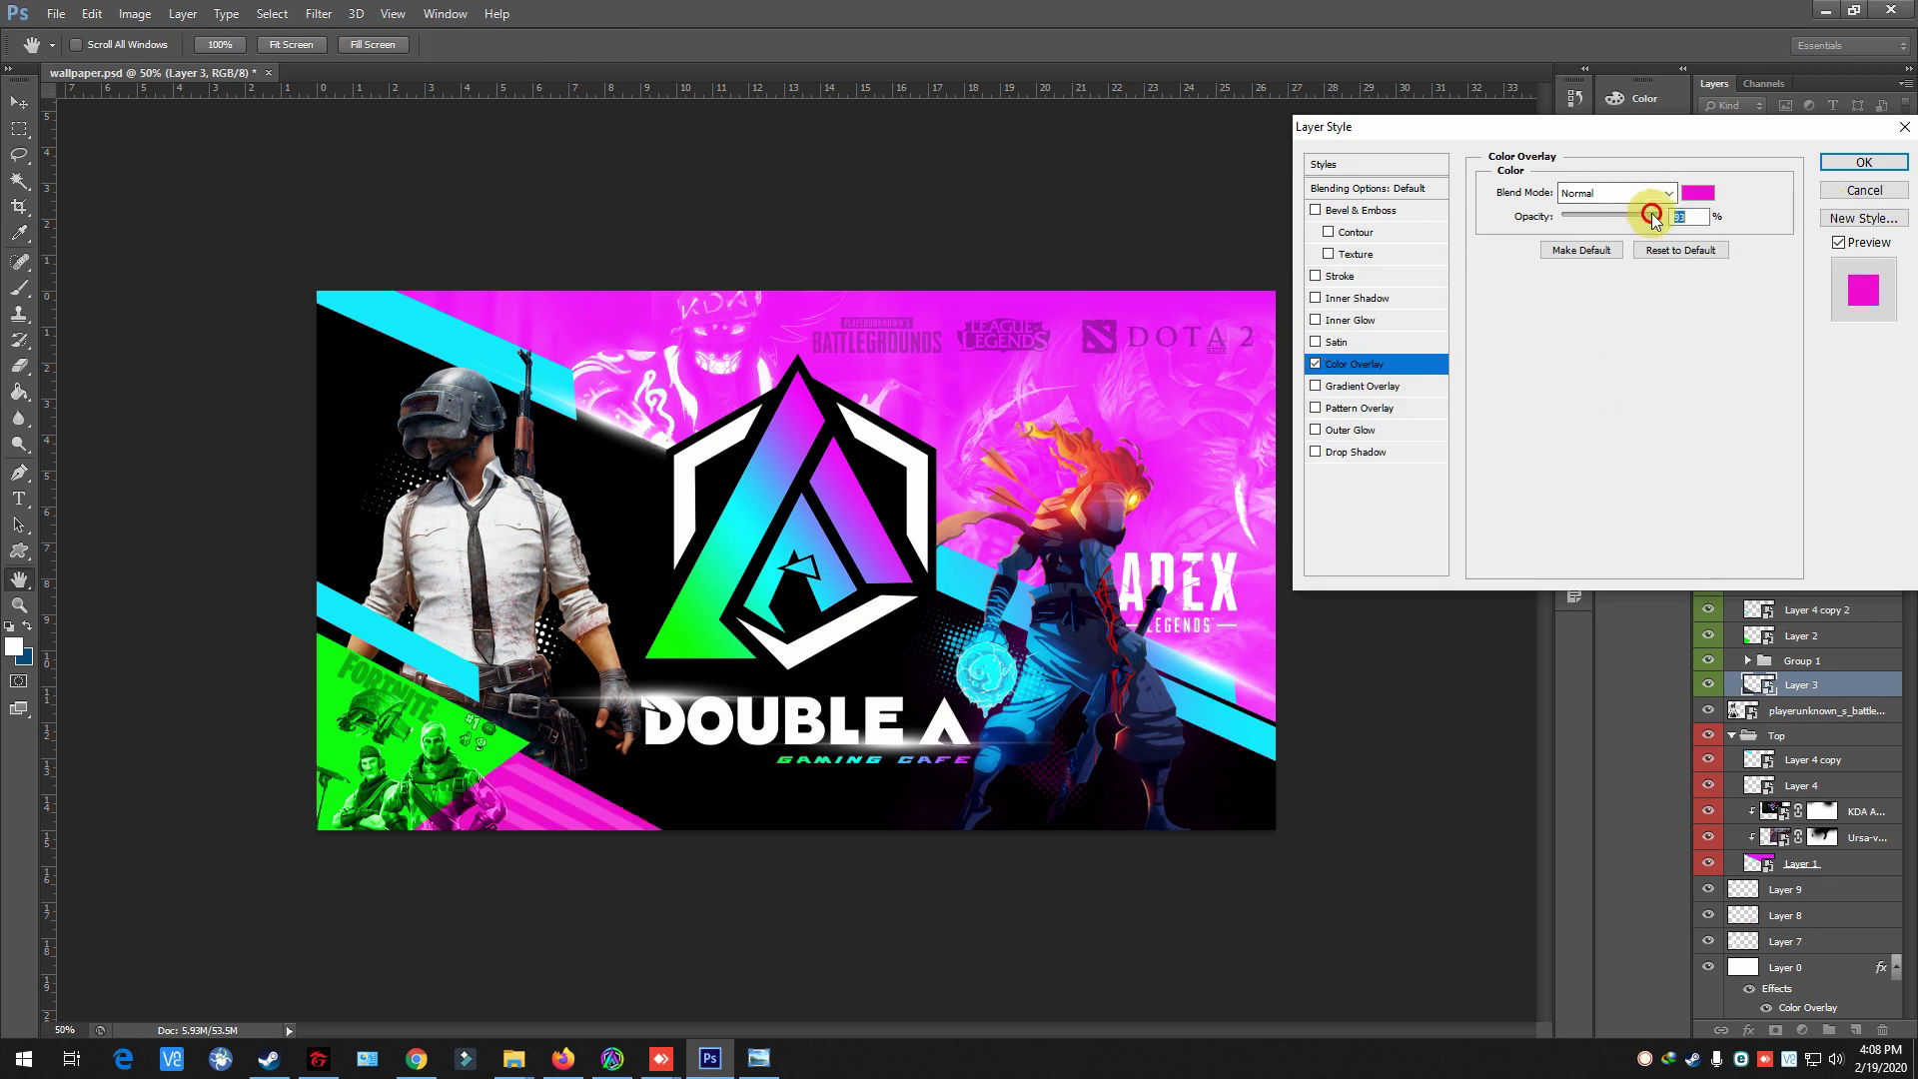
drag(1615, 429, 1615, 380)
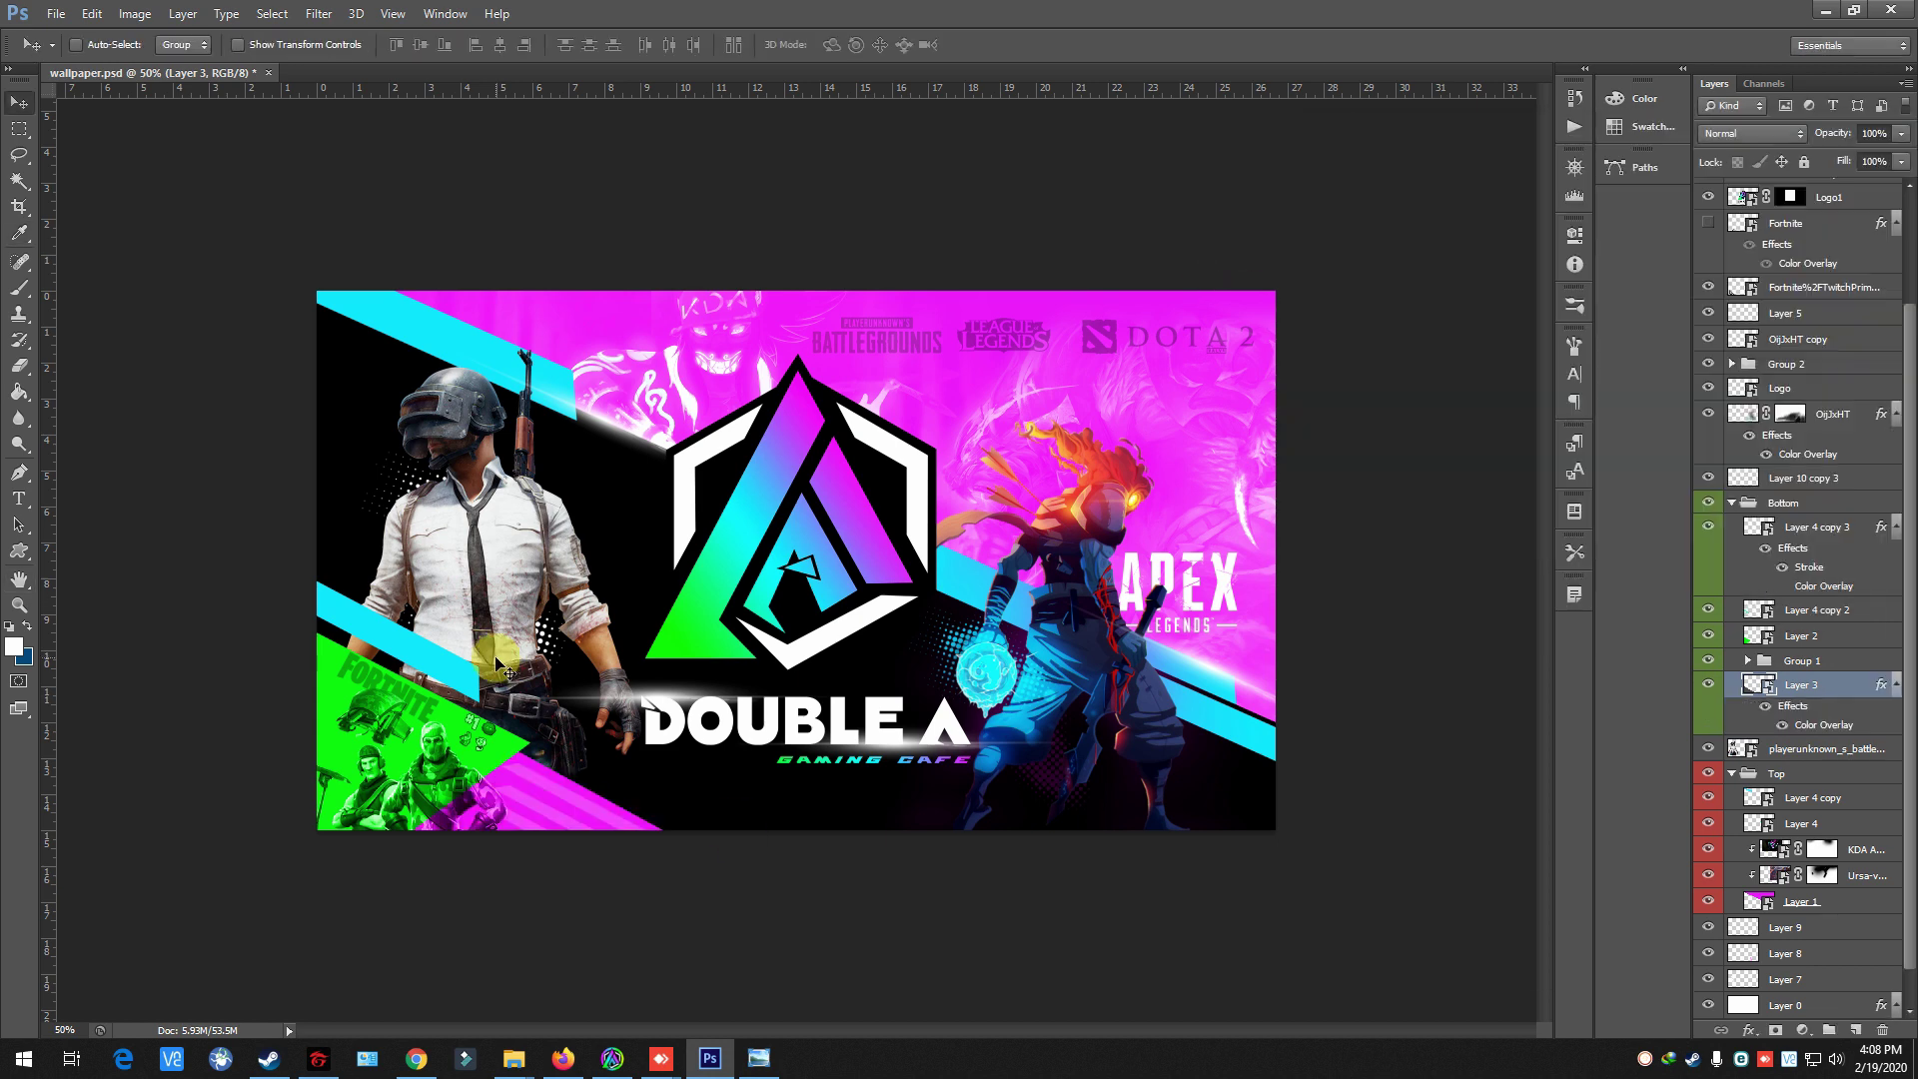
- Draw a curved stripe shape with the Pen tool and give it a dark teal Color Overlay
drag(687, 807, 1129, 839)
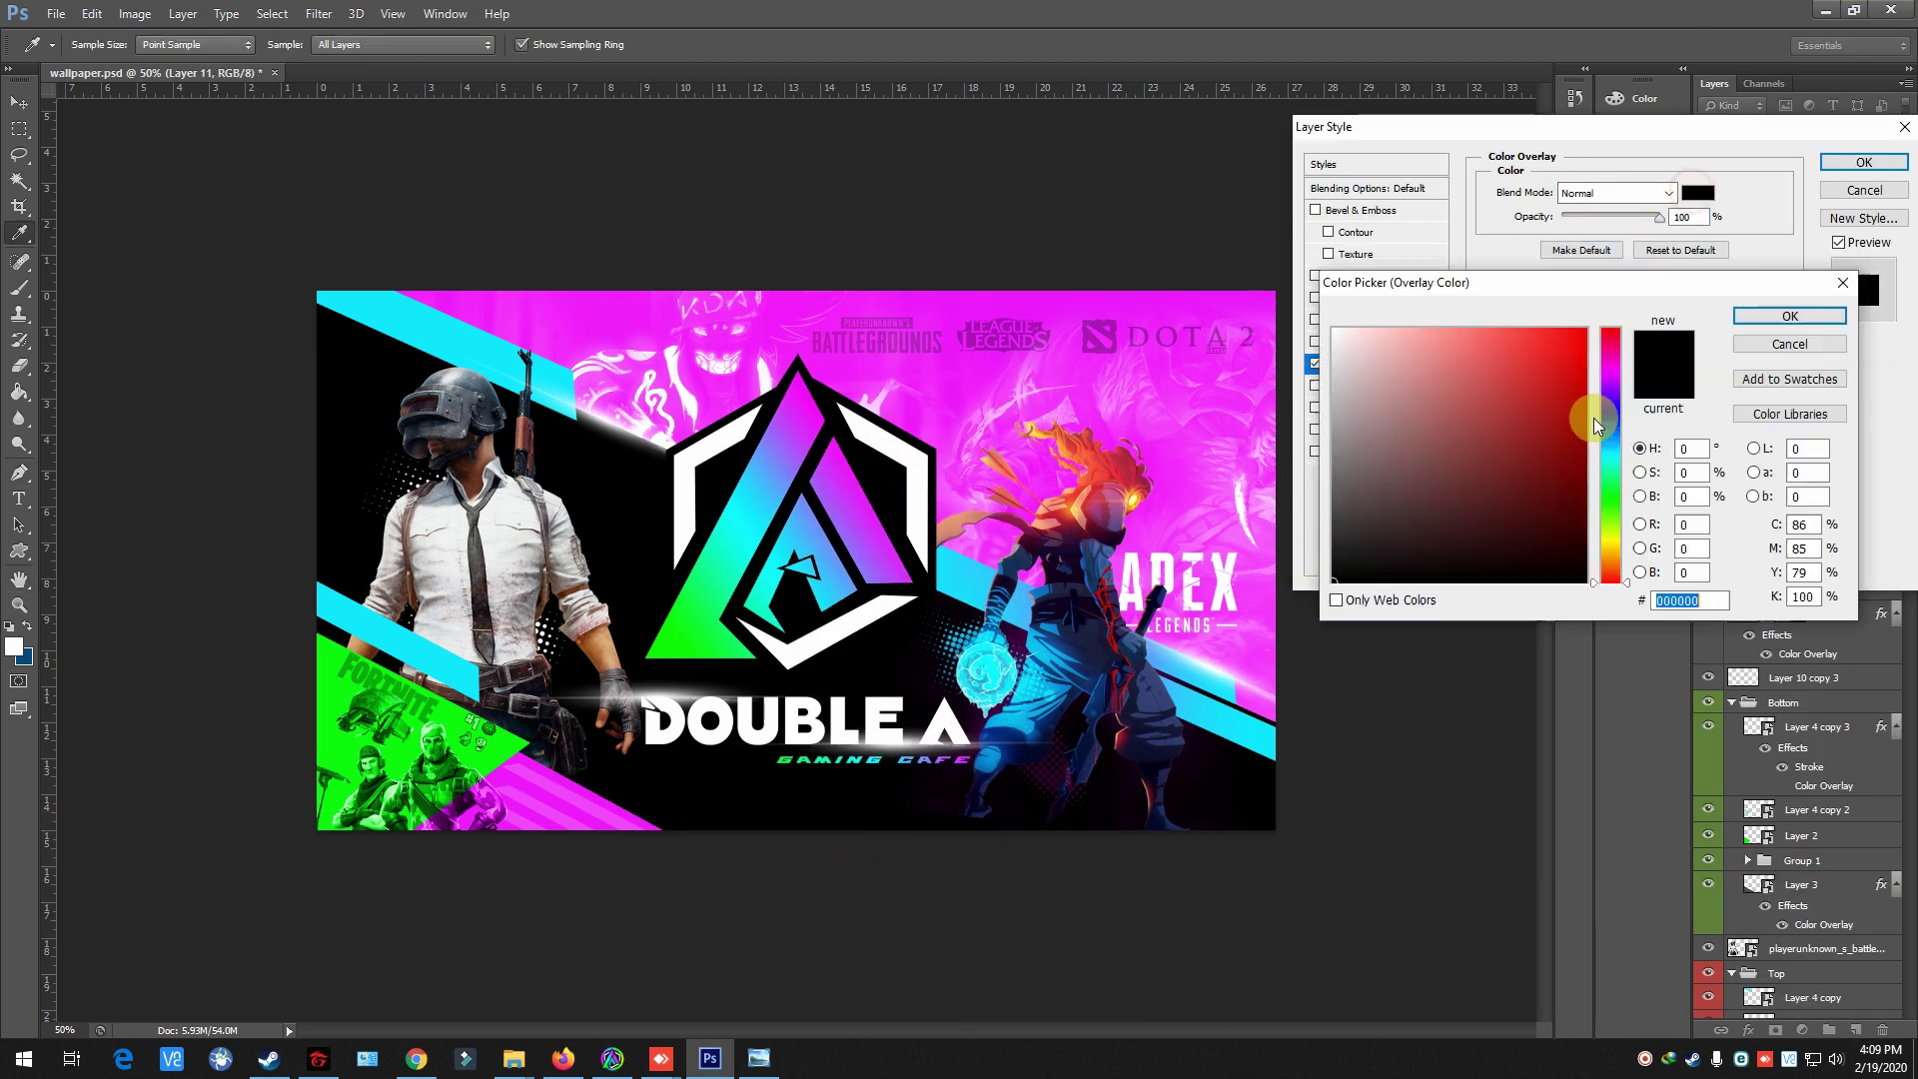
mouse_move(1595, 424)
mouse_down()
mouse_move(1603, 370)
mouse_move(1603, 453)
mouse_up()
click(1413, 543)
click(1472, 501)
- Position the teal stripe, then duplicate it, move the copy down and rotate it slightly
key(Return)
key(Return)
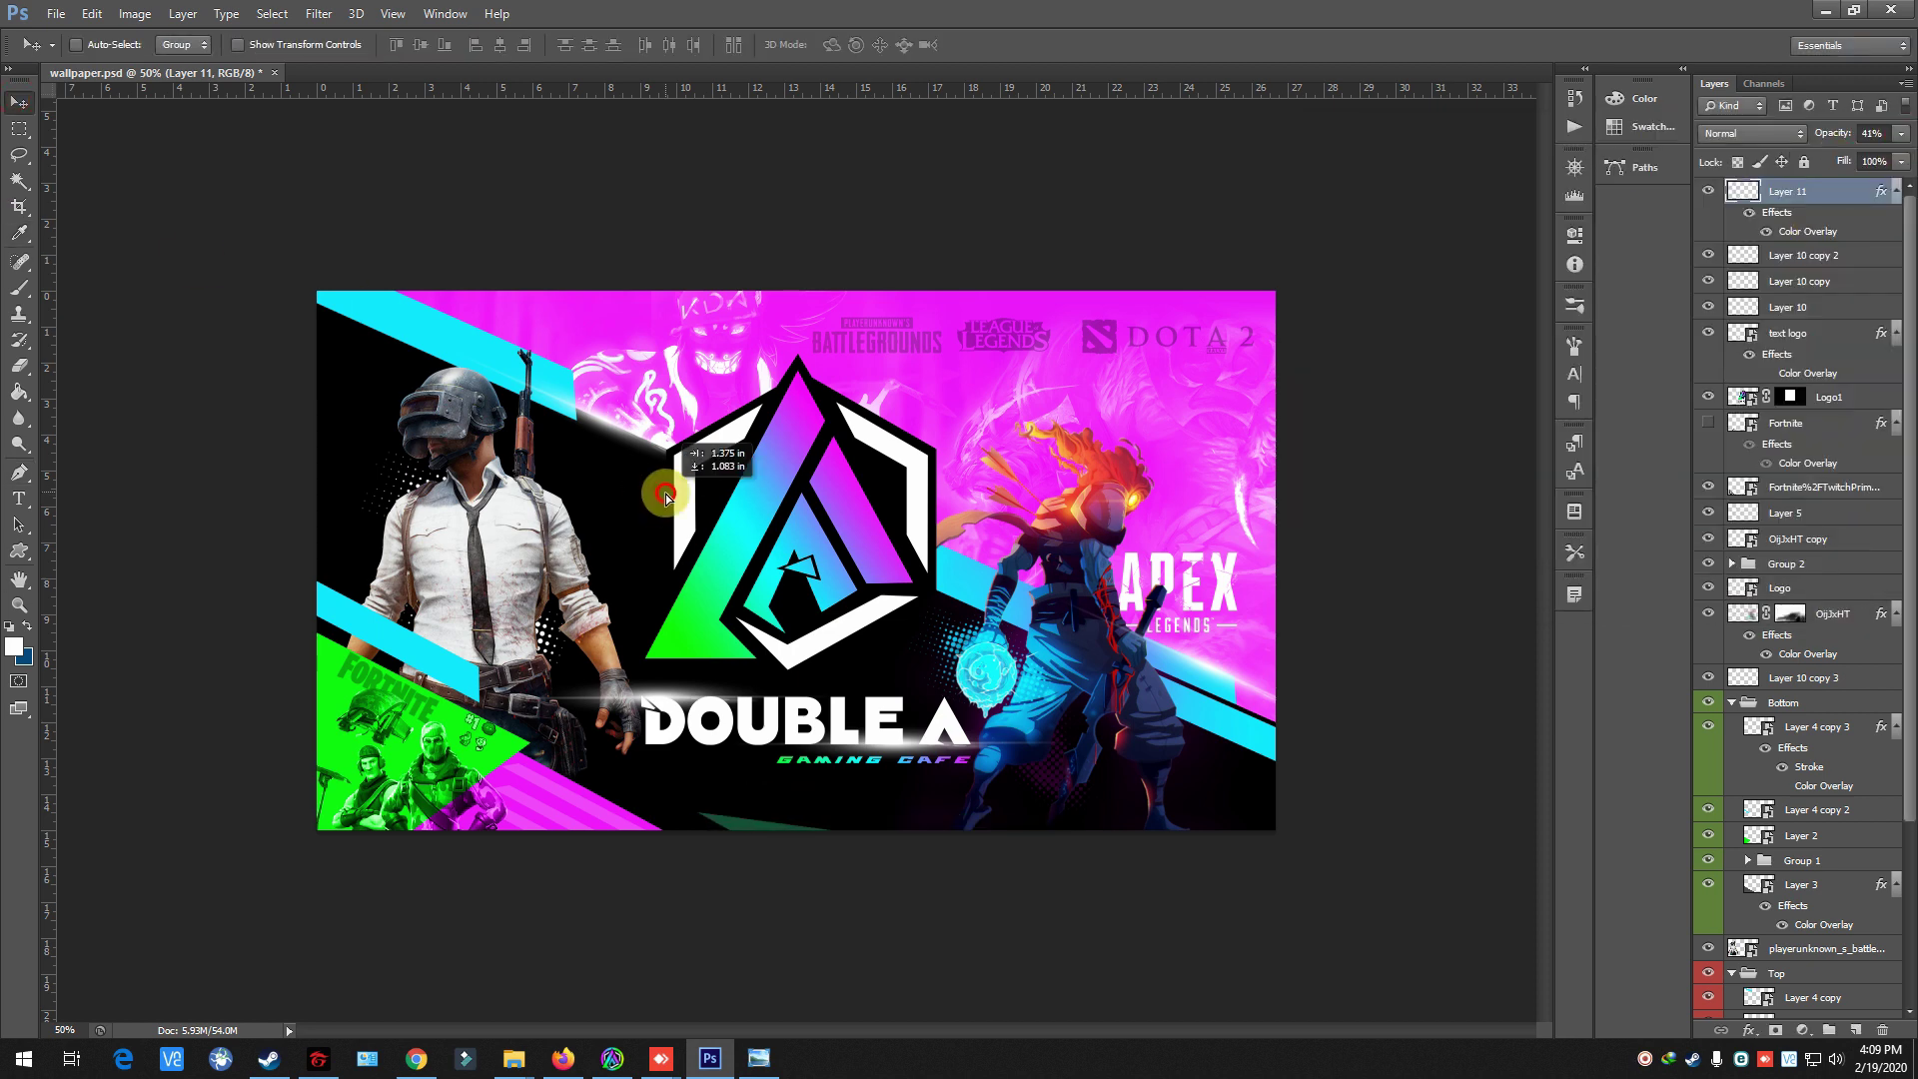
key(v)
drag(1131, 805, 994, 849)
key(ctrl+j)
key(ctrl+shift+bracketleft)
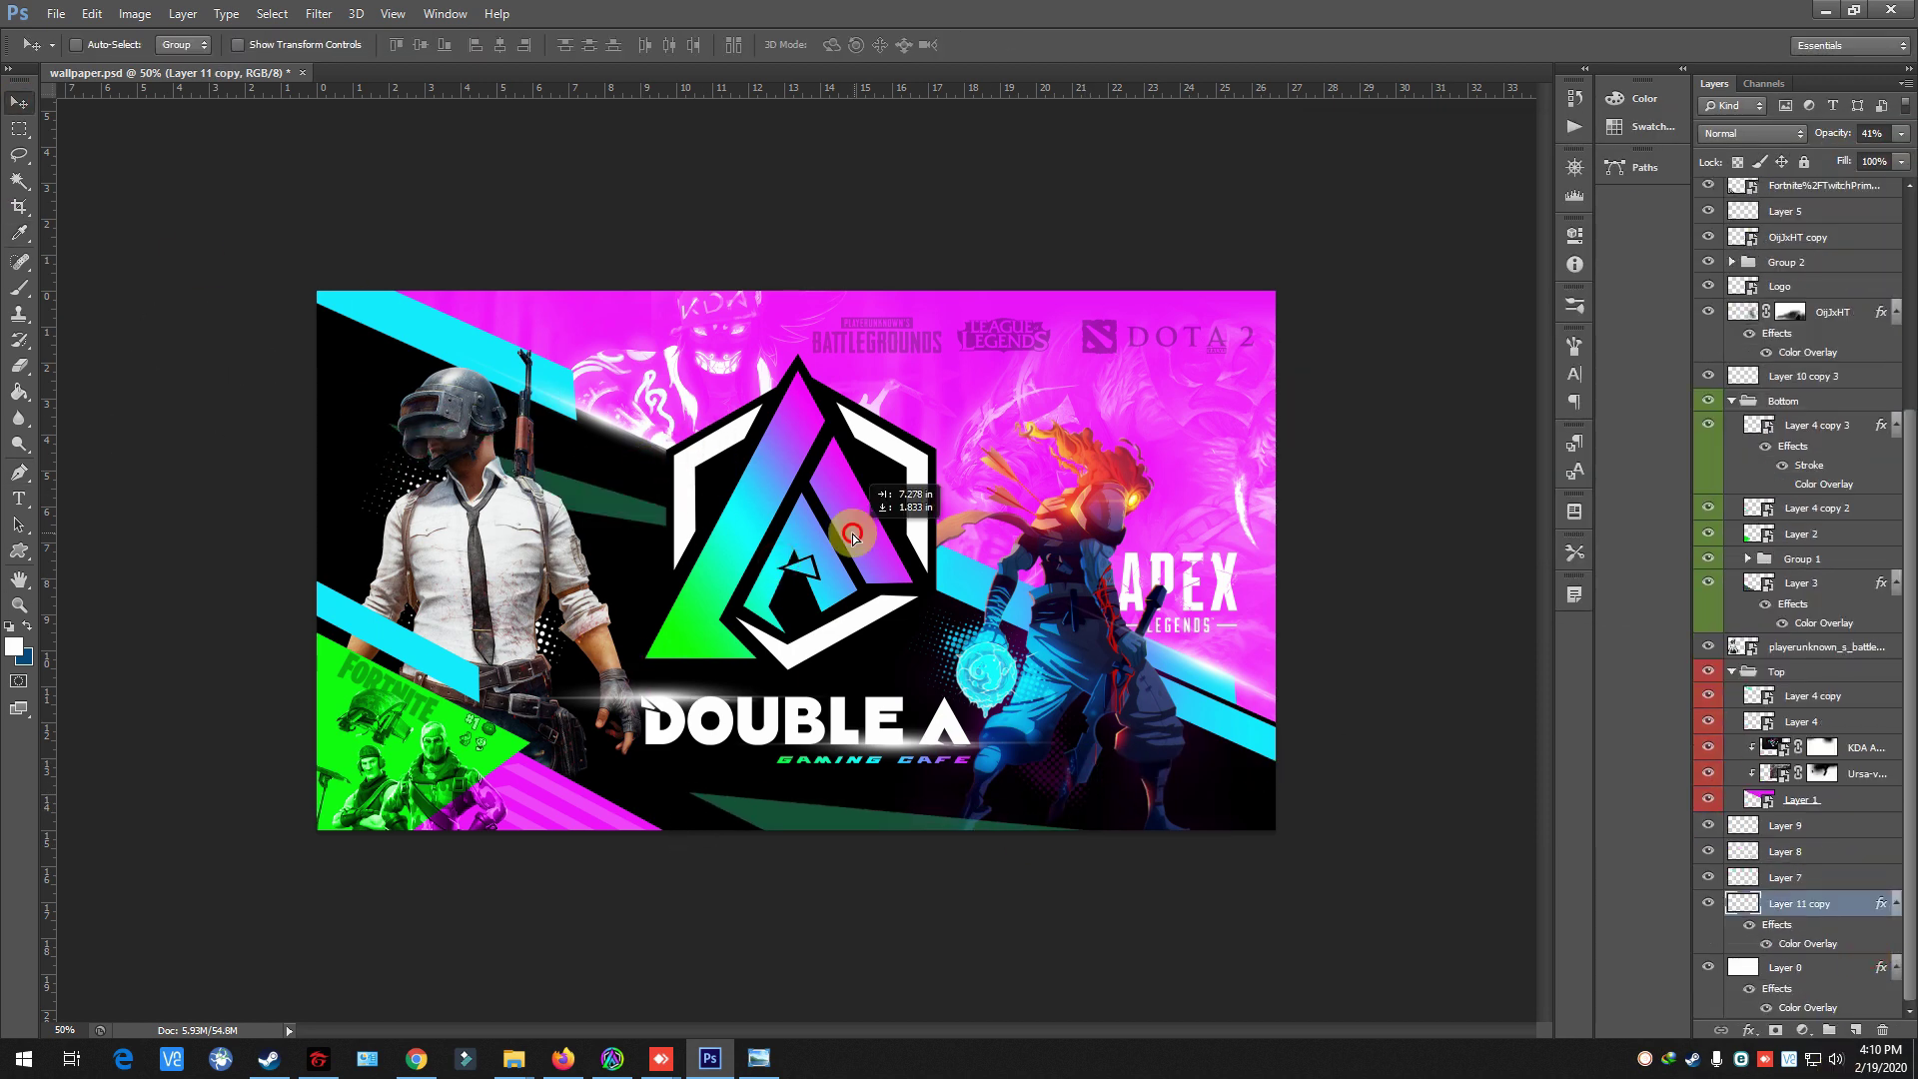
key(ctrl+t)
drag(629, 561, 788, 482)
key(Return)
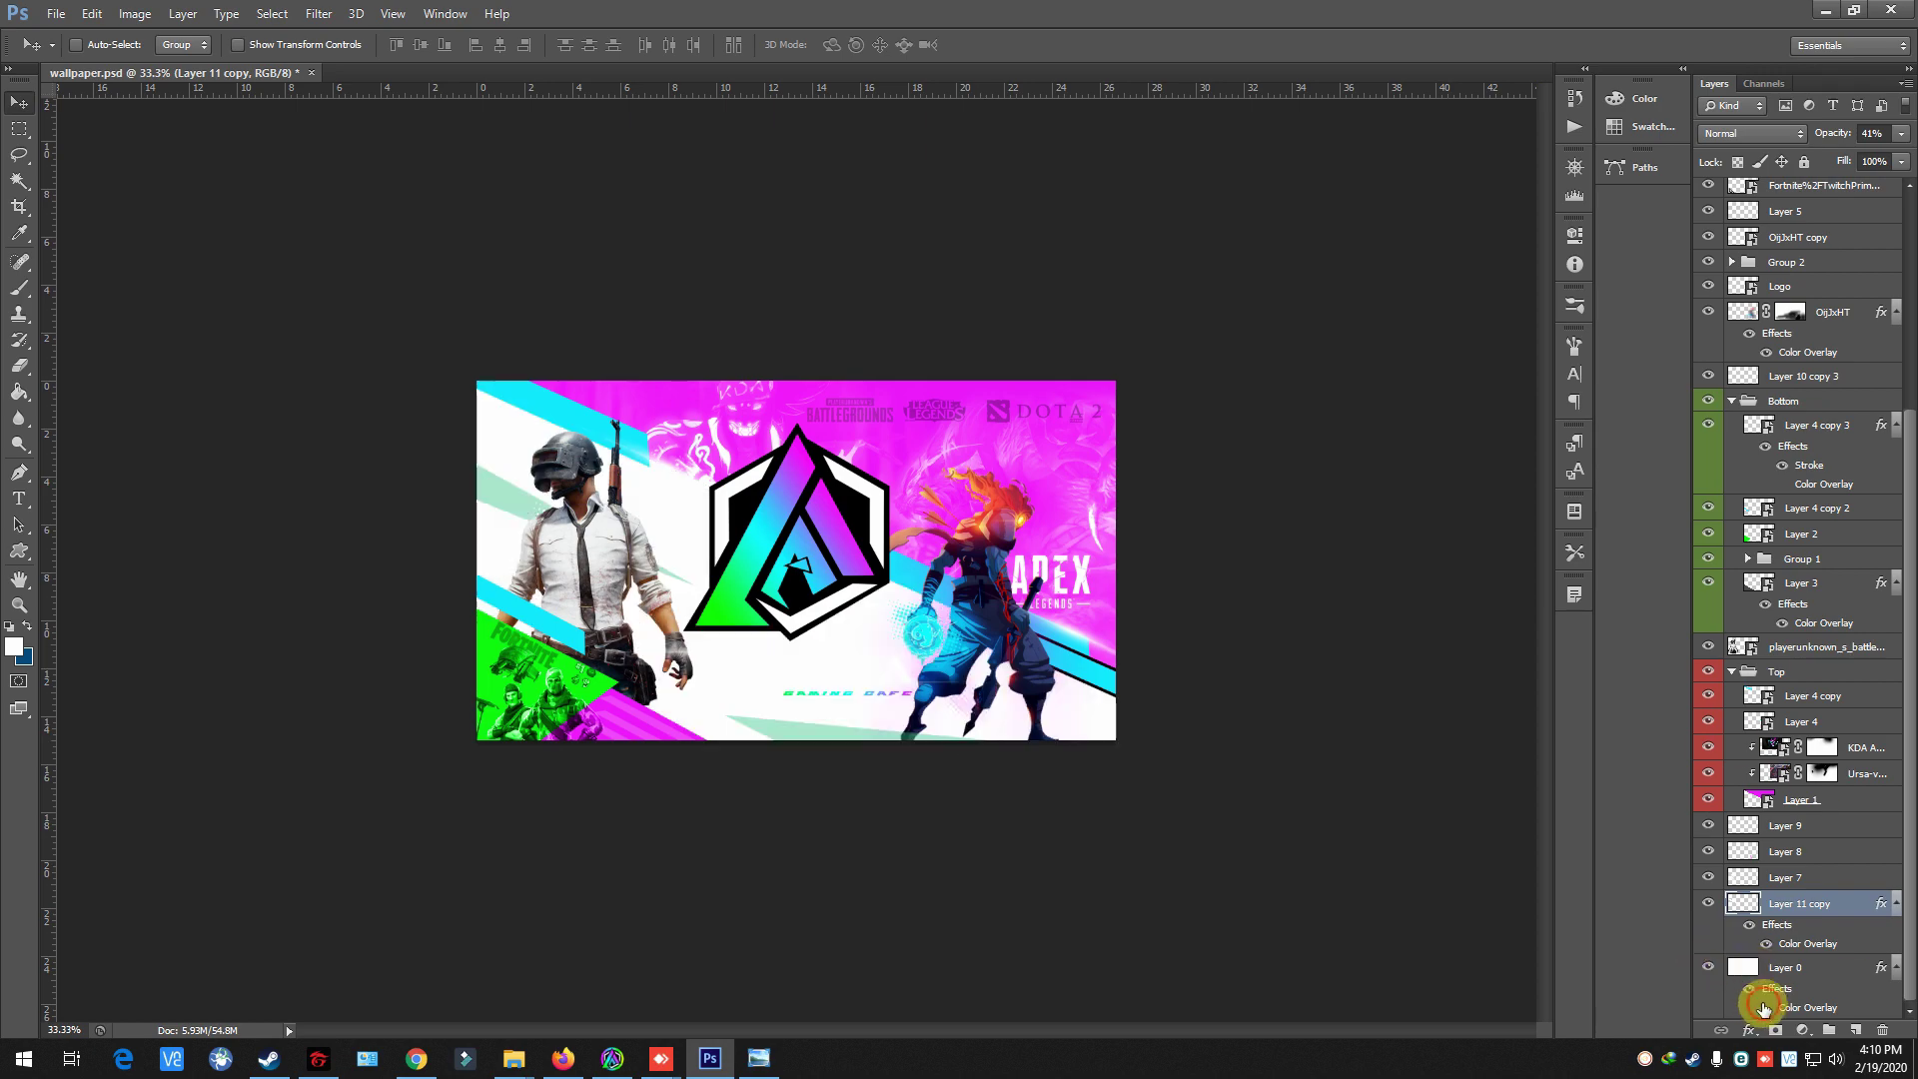
- Place a dark texture image from File Explorer, blended in Luminosity at 51% opacity
click(513, 1058)
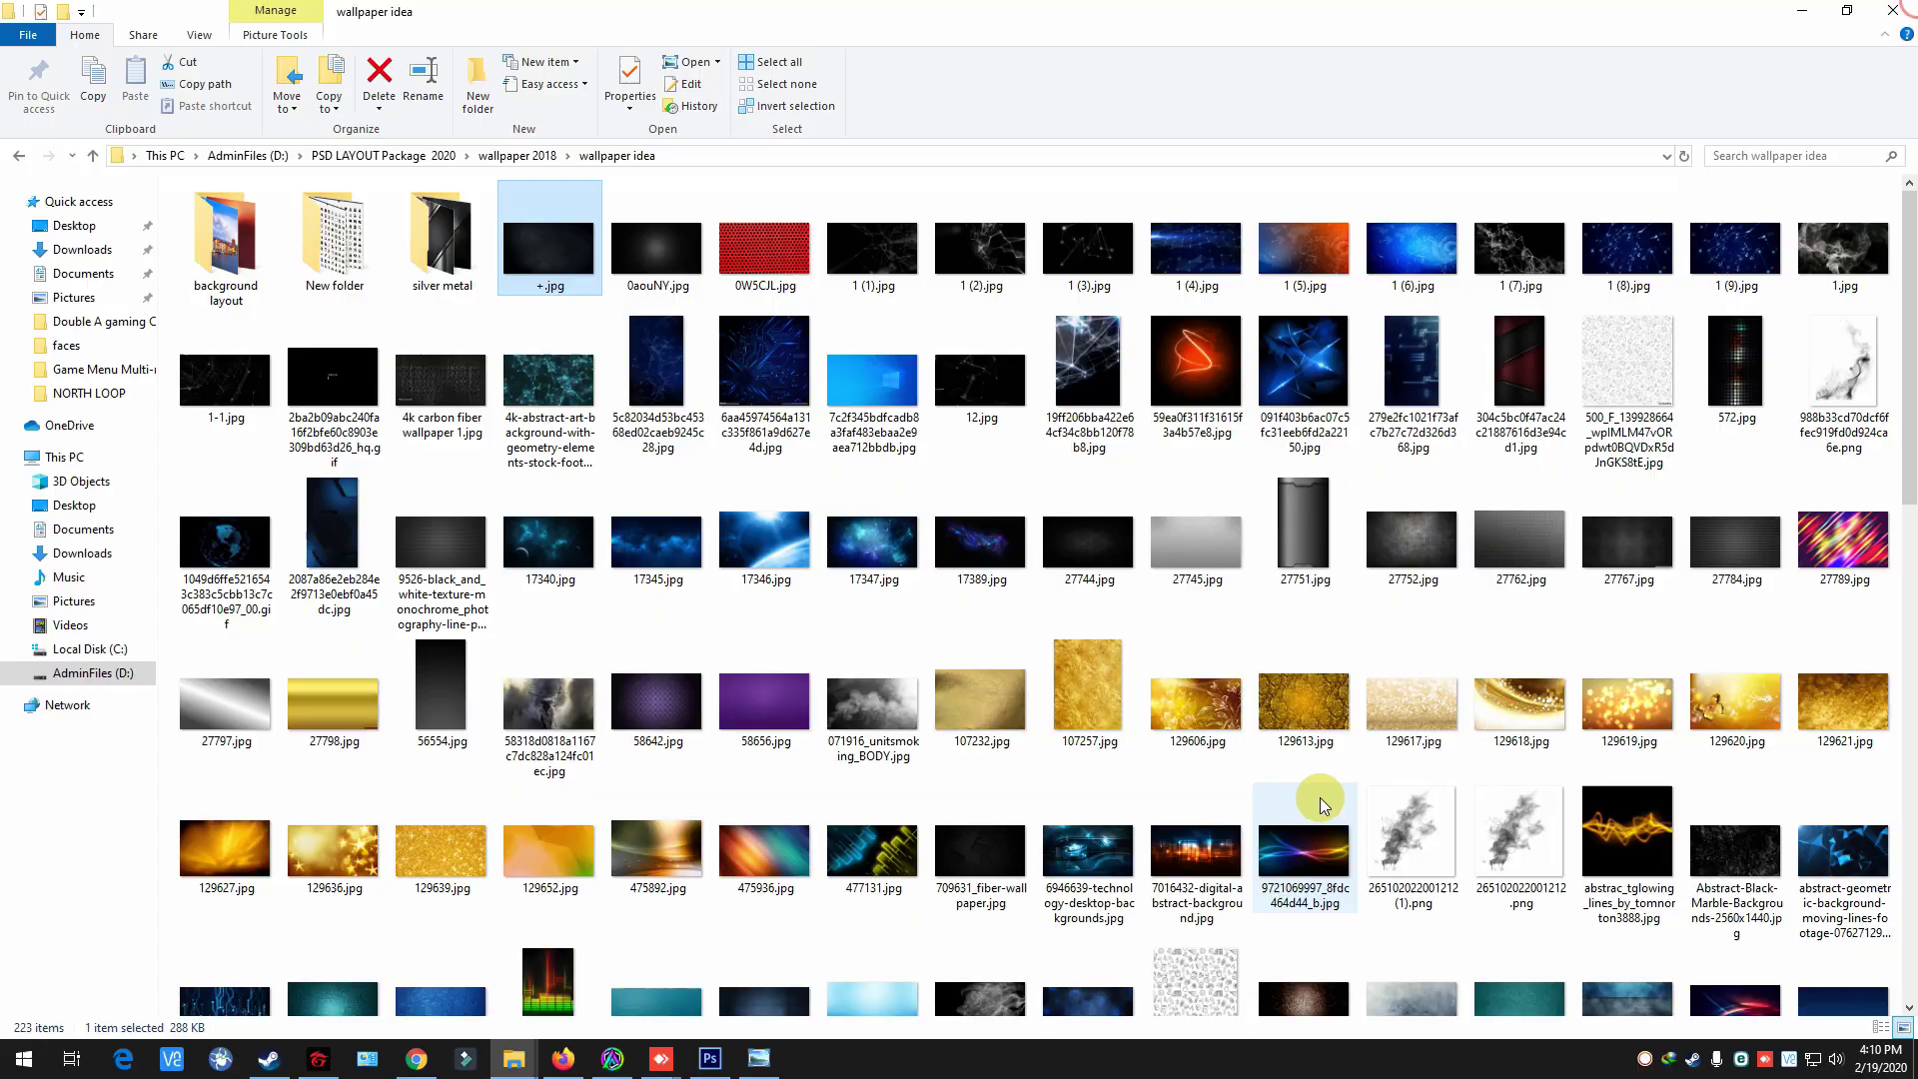
drag(1318, 796, 1015, 672)
key(Return)
click(1726, 133)
click(1721, 650)
key(ctrl+plus)
click(1900, 133)
drag(1900, 155, 1843, 168)
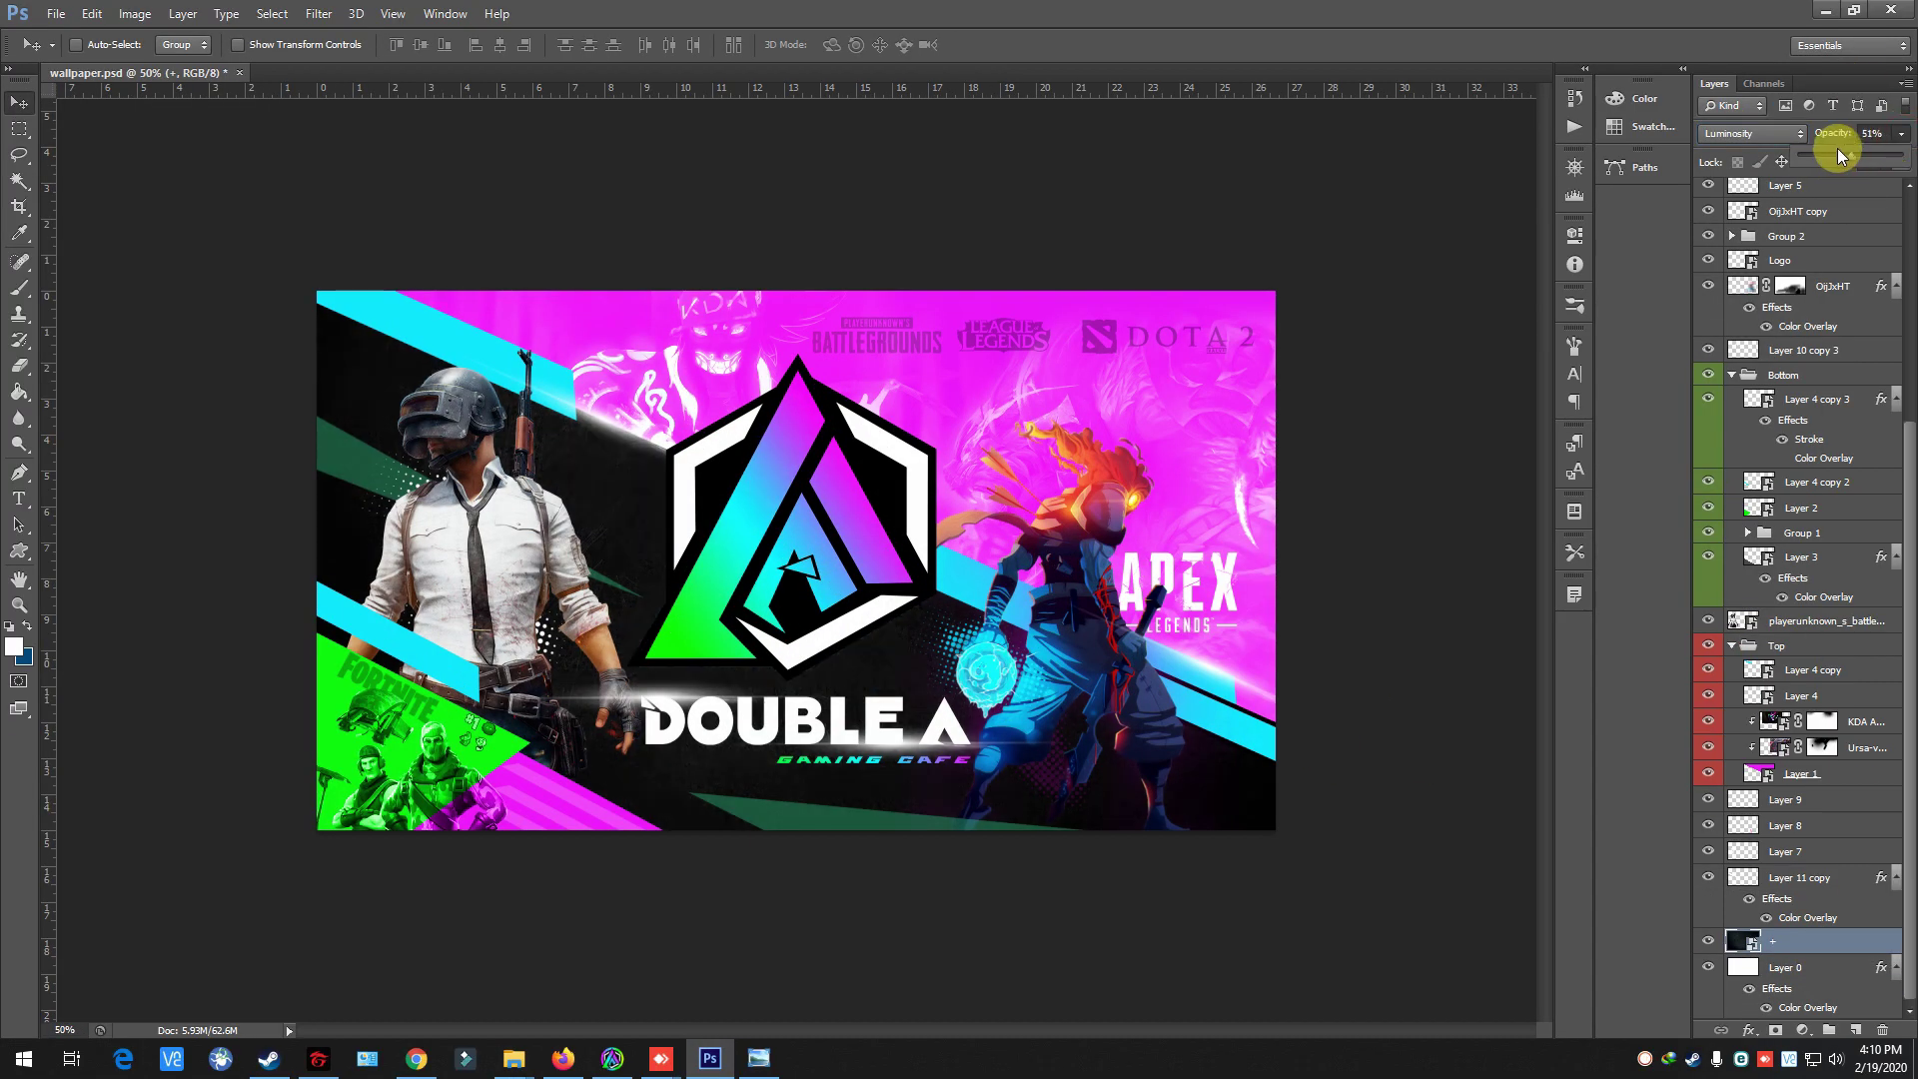
- Duplicate the Layer 11 copy stripe and change its Color Overlay to purple
click(1725, 883)
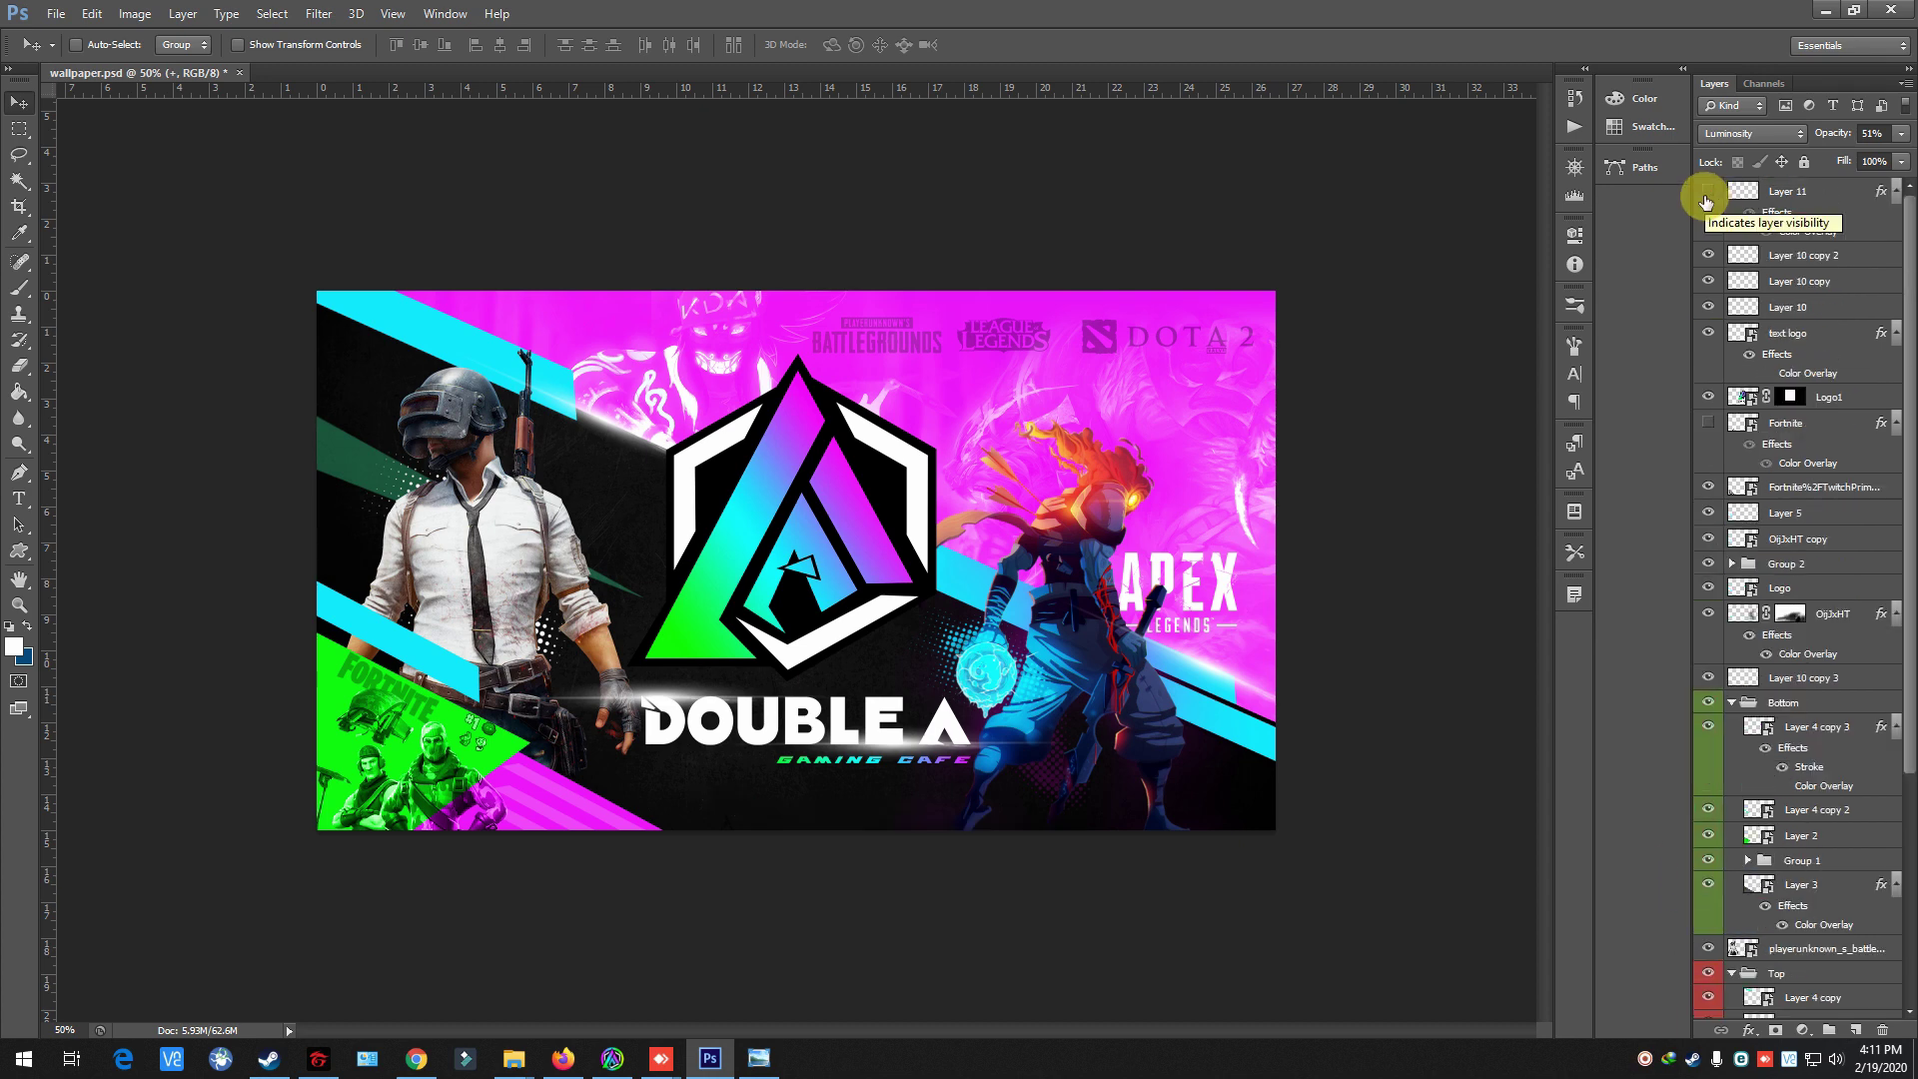
key(ctrl+j)
key(ctrl+minus)
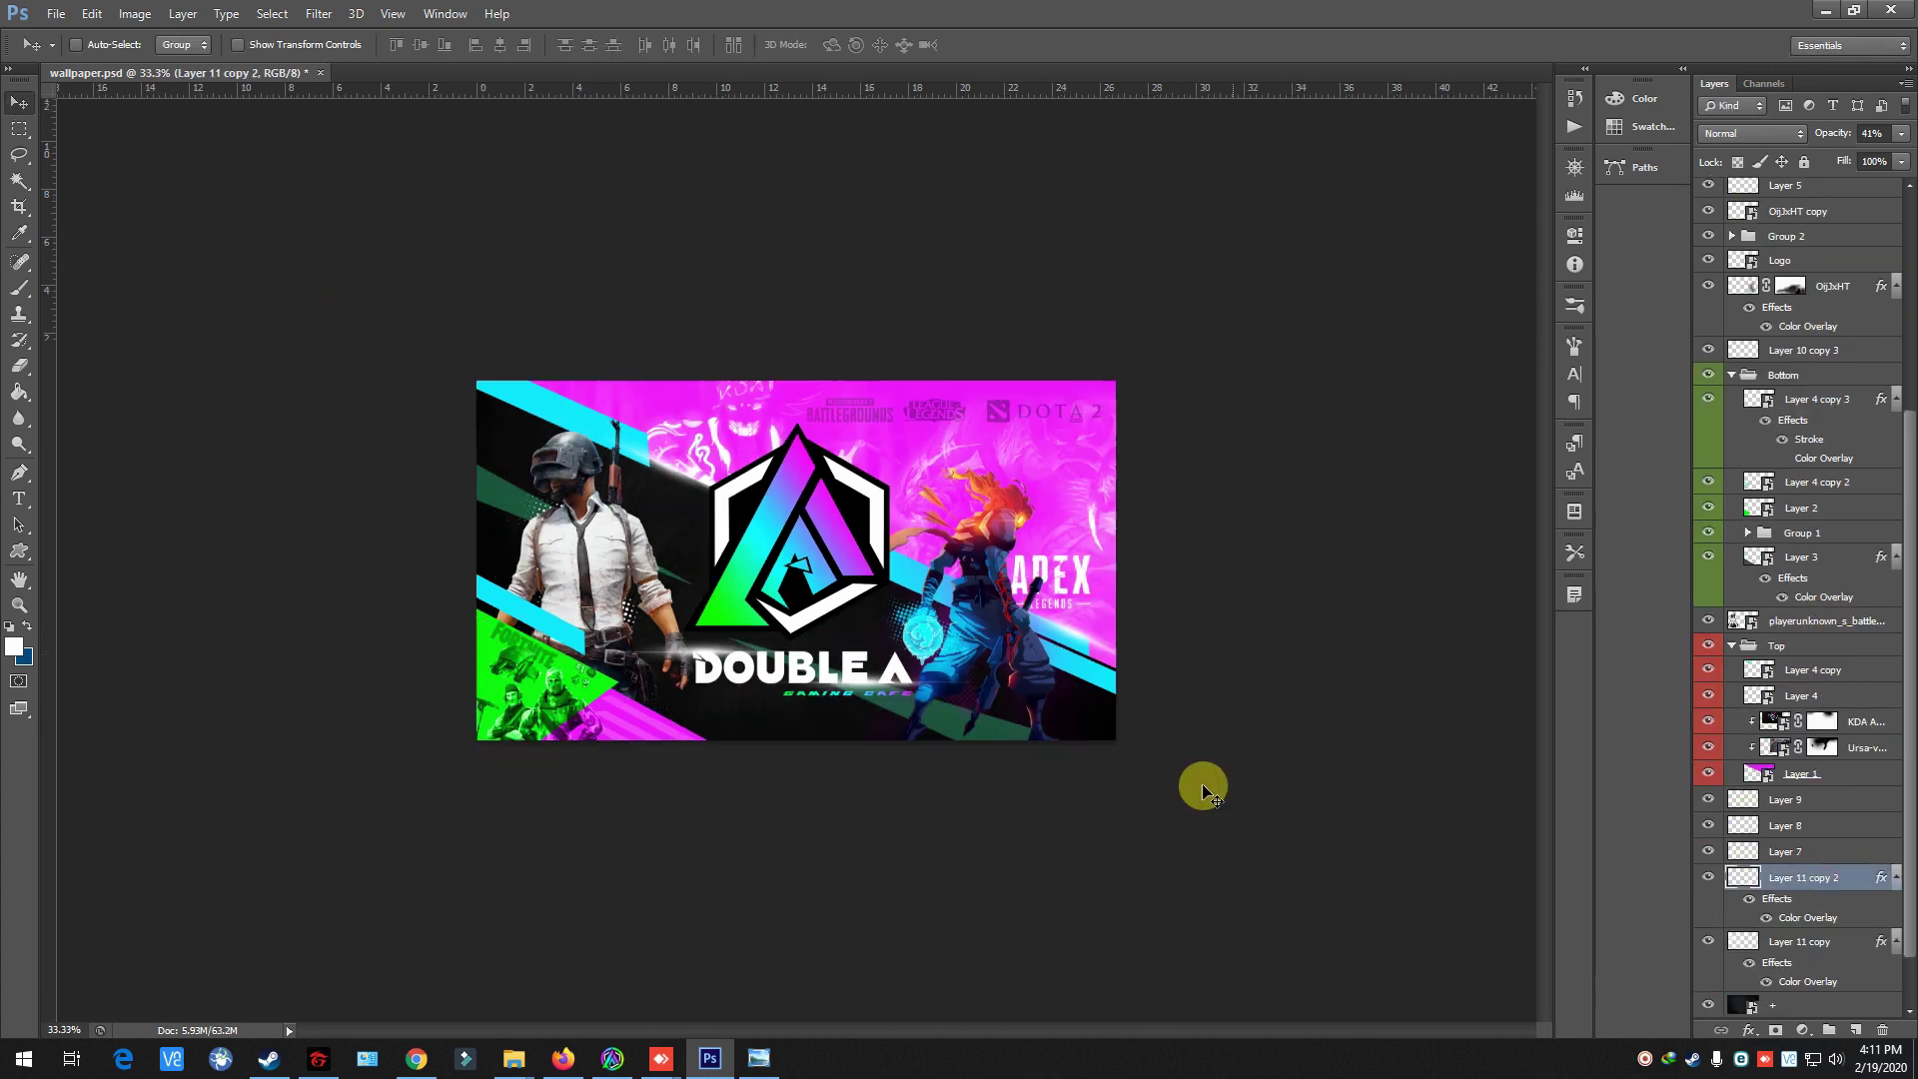
double_click(1862, 882)
click(1695, 199)
click(1563, 321)
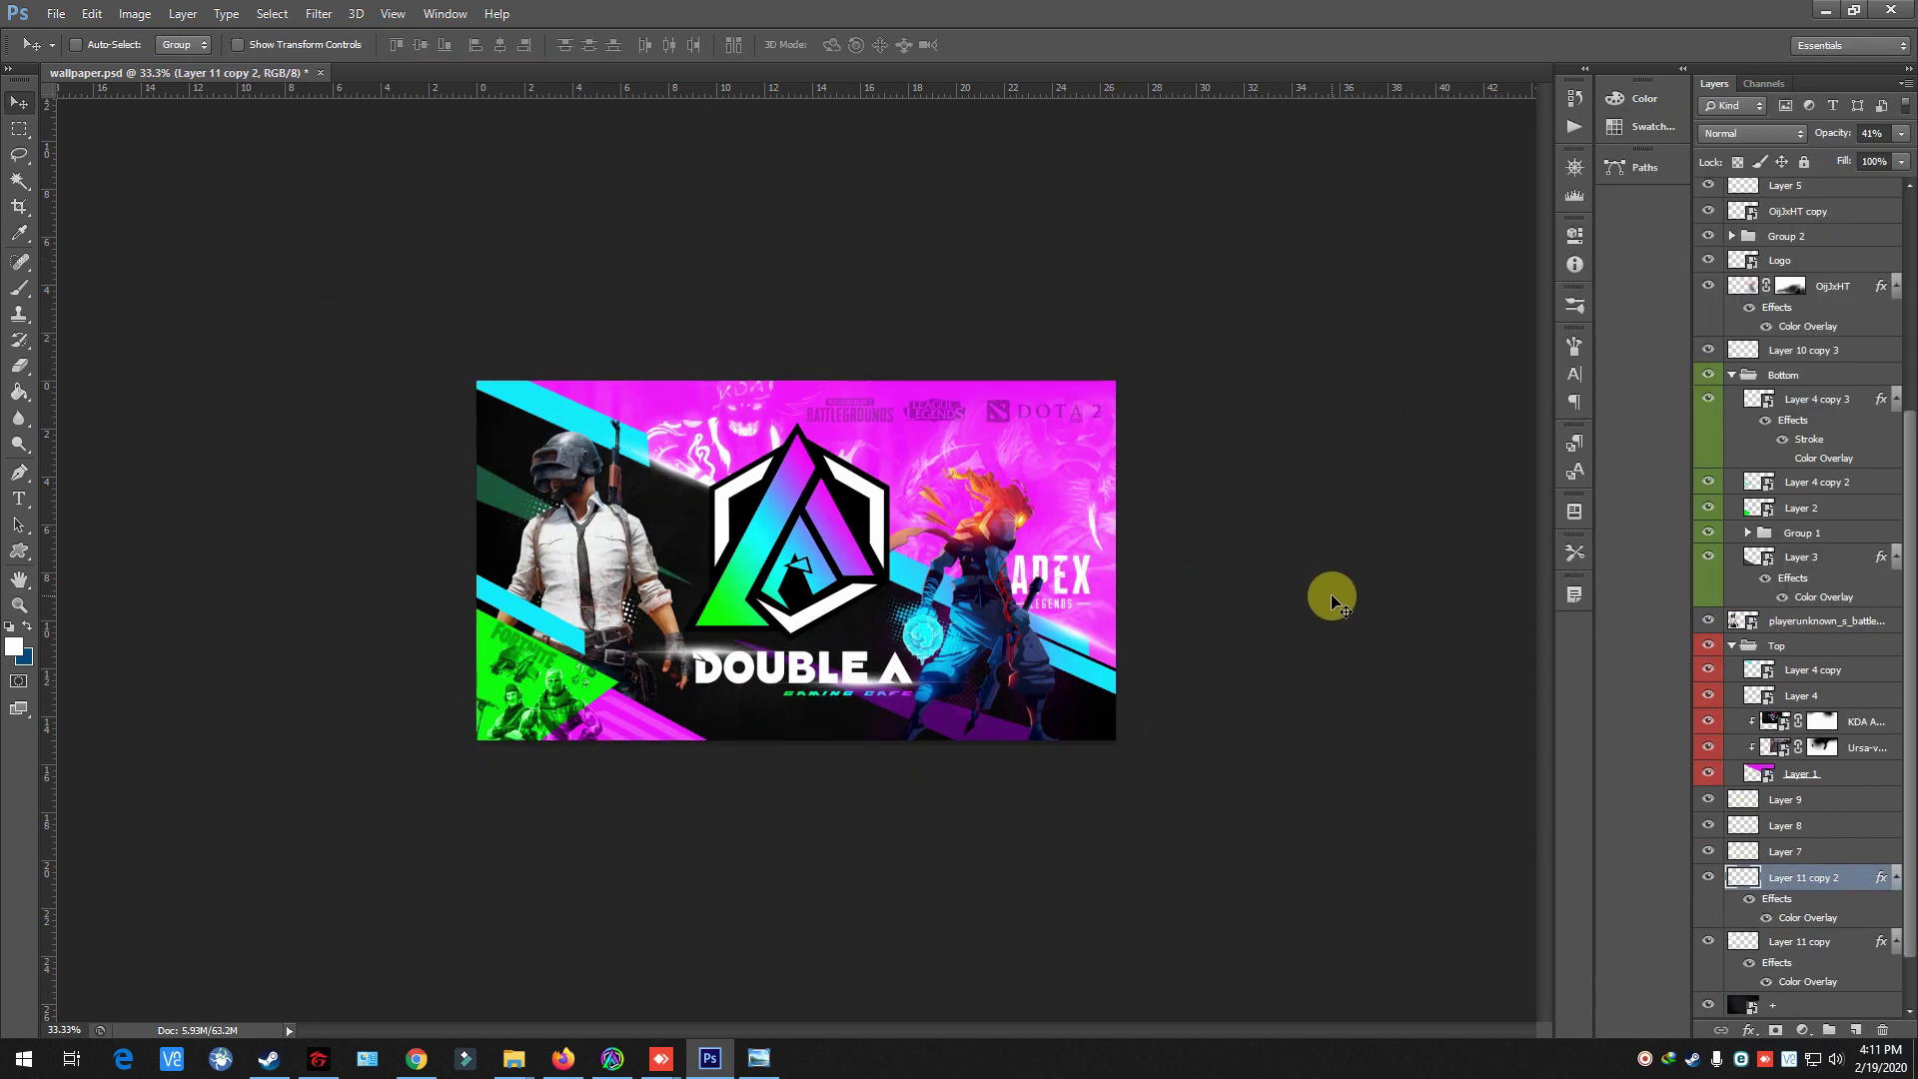
shift+click(1738, 262)
key(ctrl+z)
- Group Layer 10 and Layer 10 copy into Group 3 and hide the group
scroll(1744, 312, up, 5)
click(1708, 306)
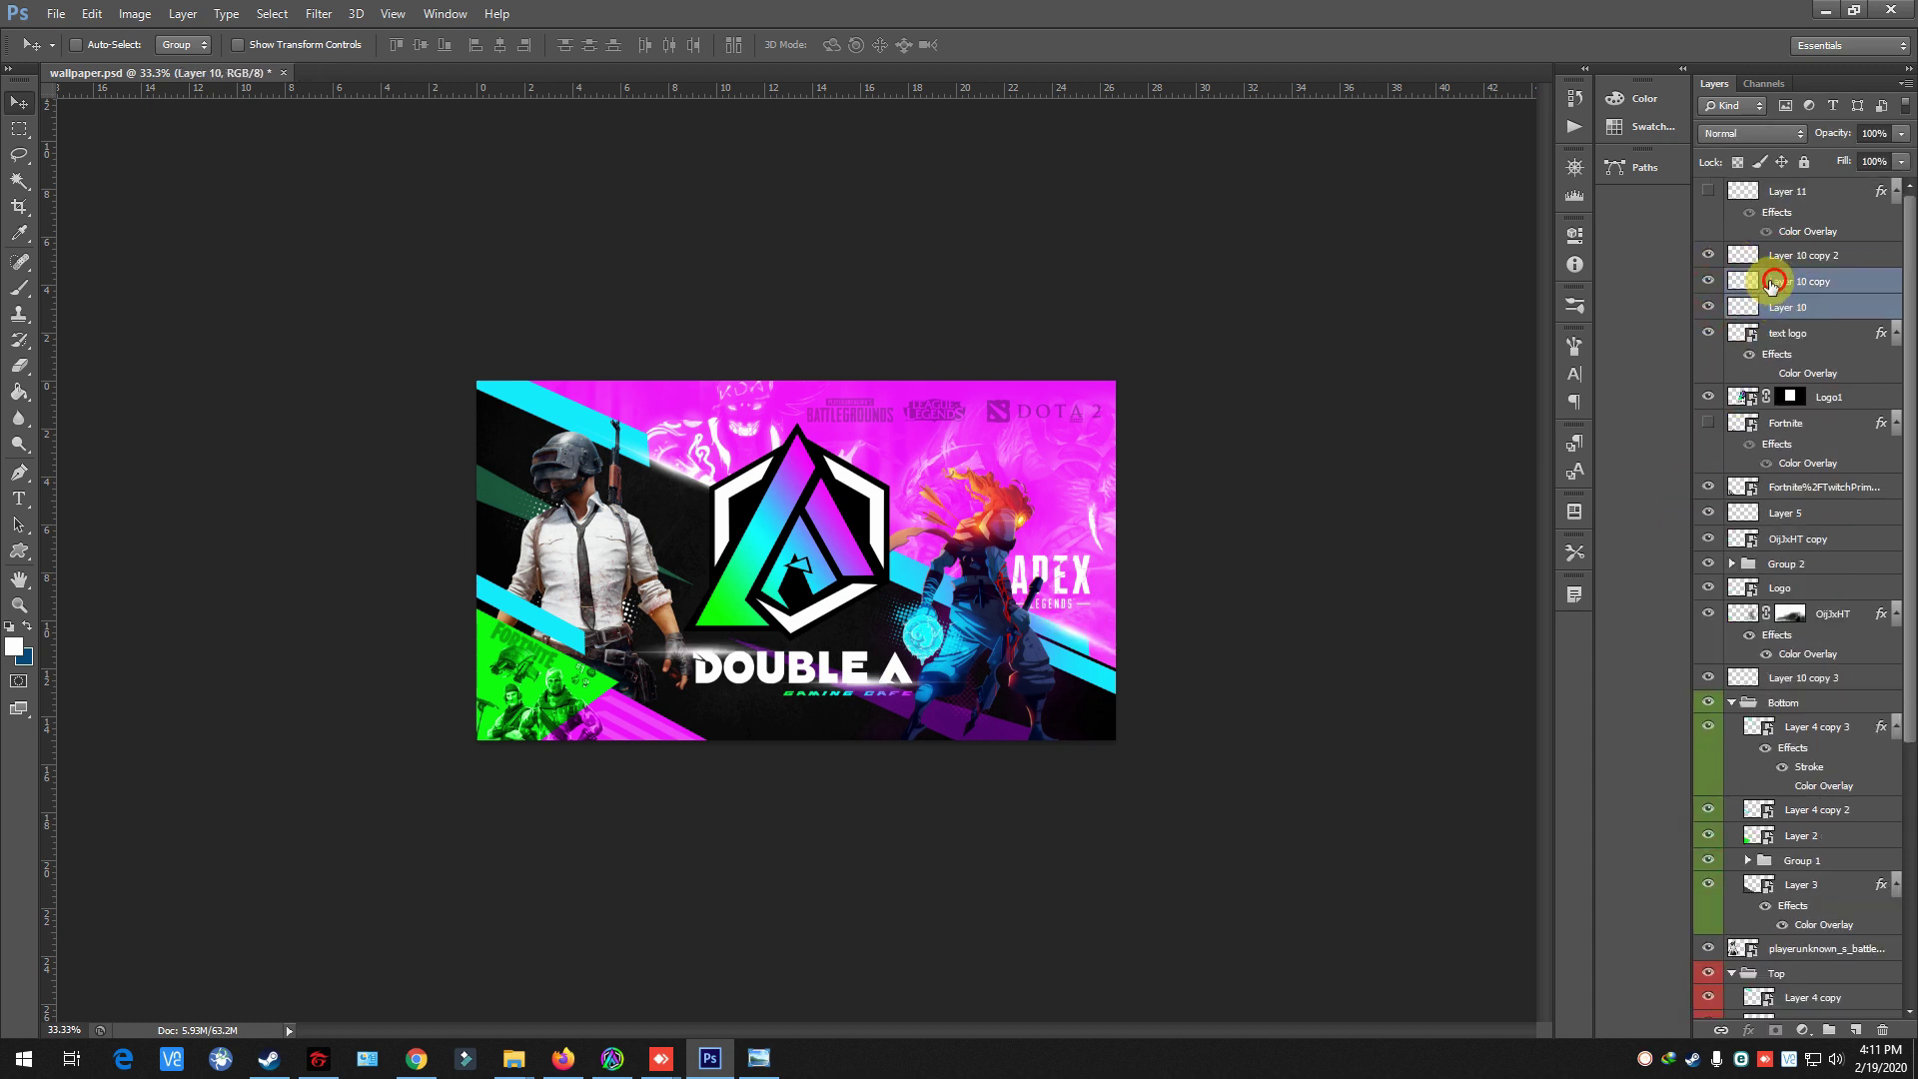
key(ctrl+g)
click(1901, 133)
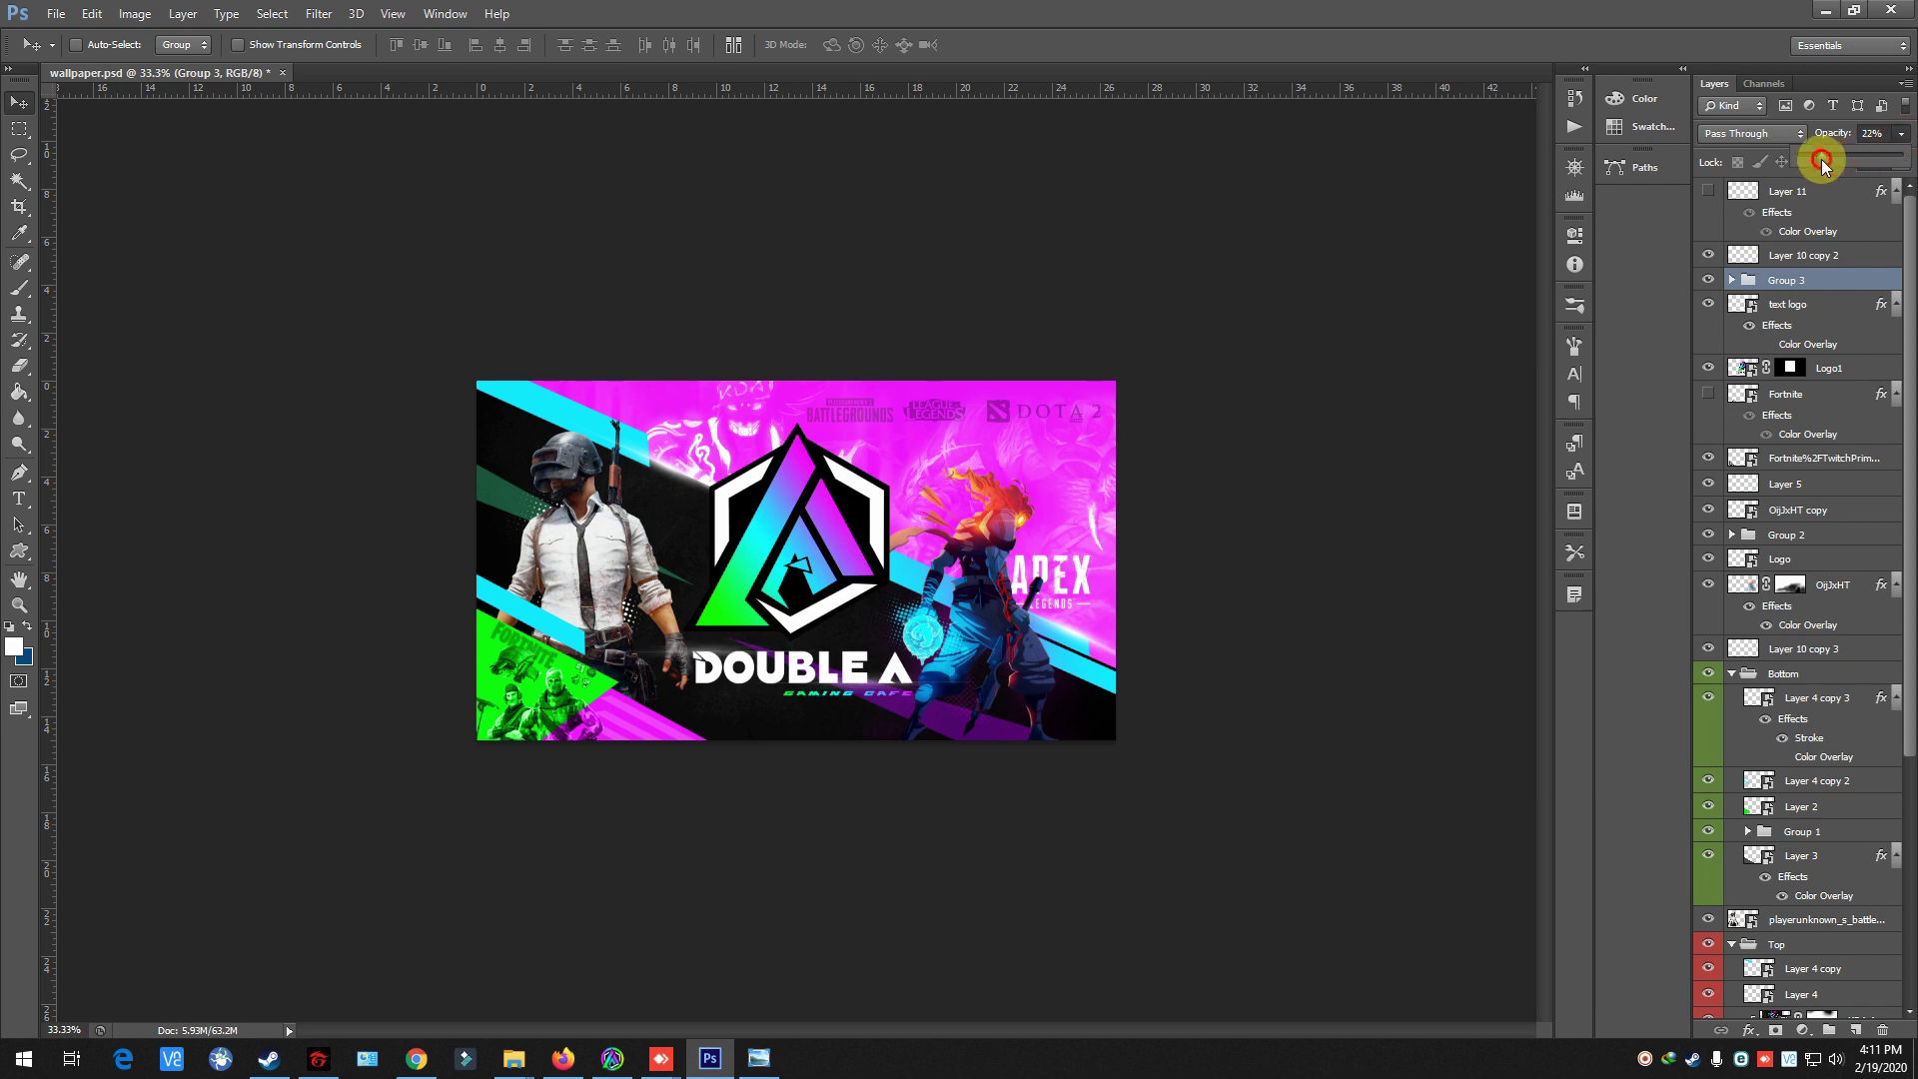
click(1708, 280)
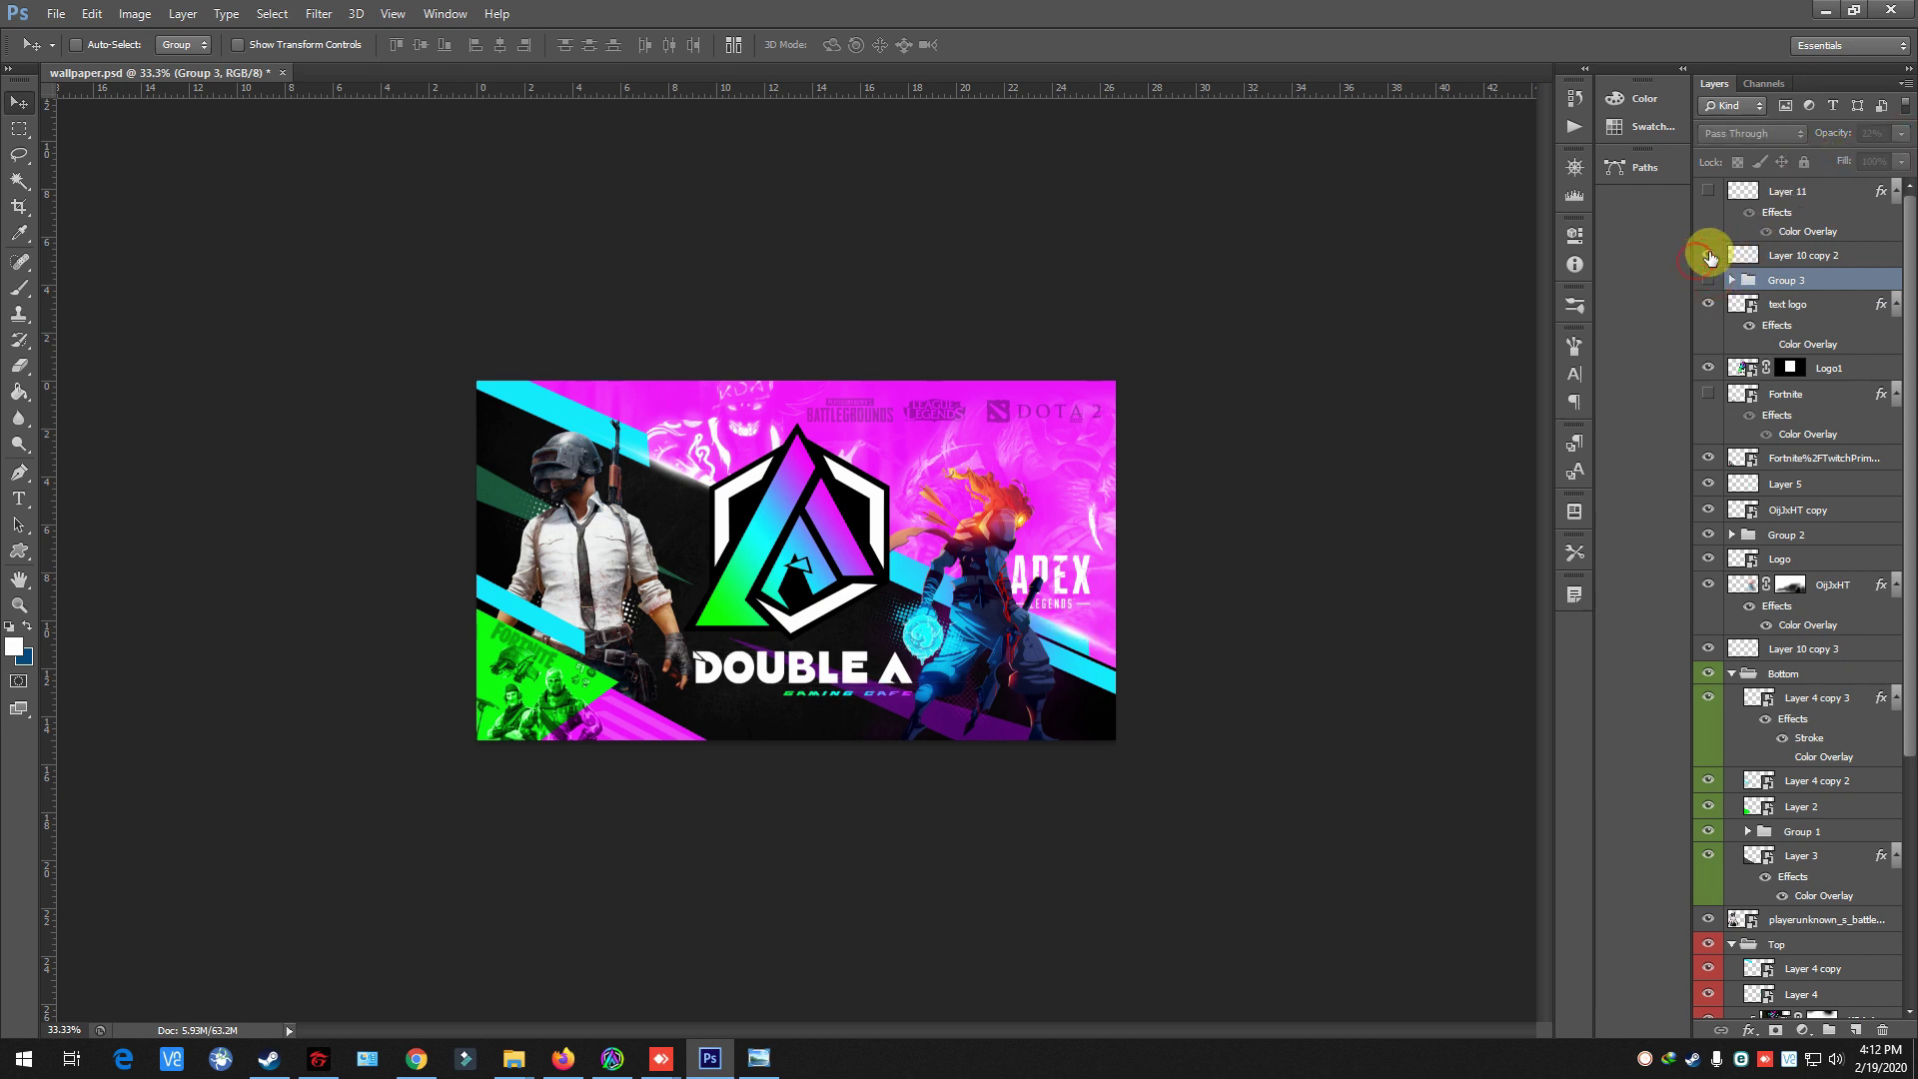
- Give the DOUBLE A text logo a stroke at 44% opacity plus a drop shadow
double_click(1833, 327)
click(1317, 276)
drag(1644, 189, 1570, 192)
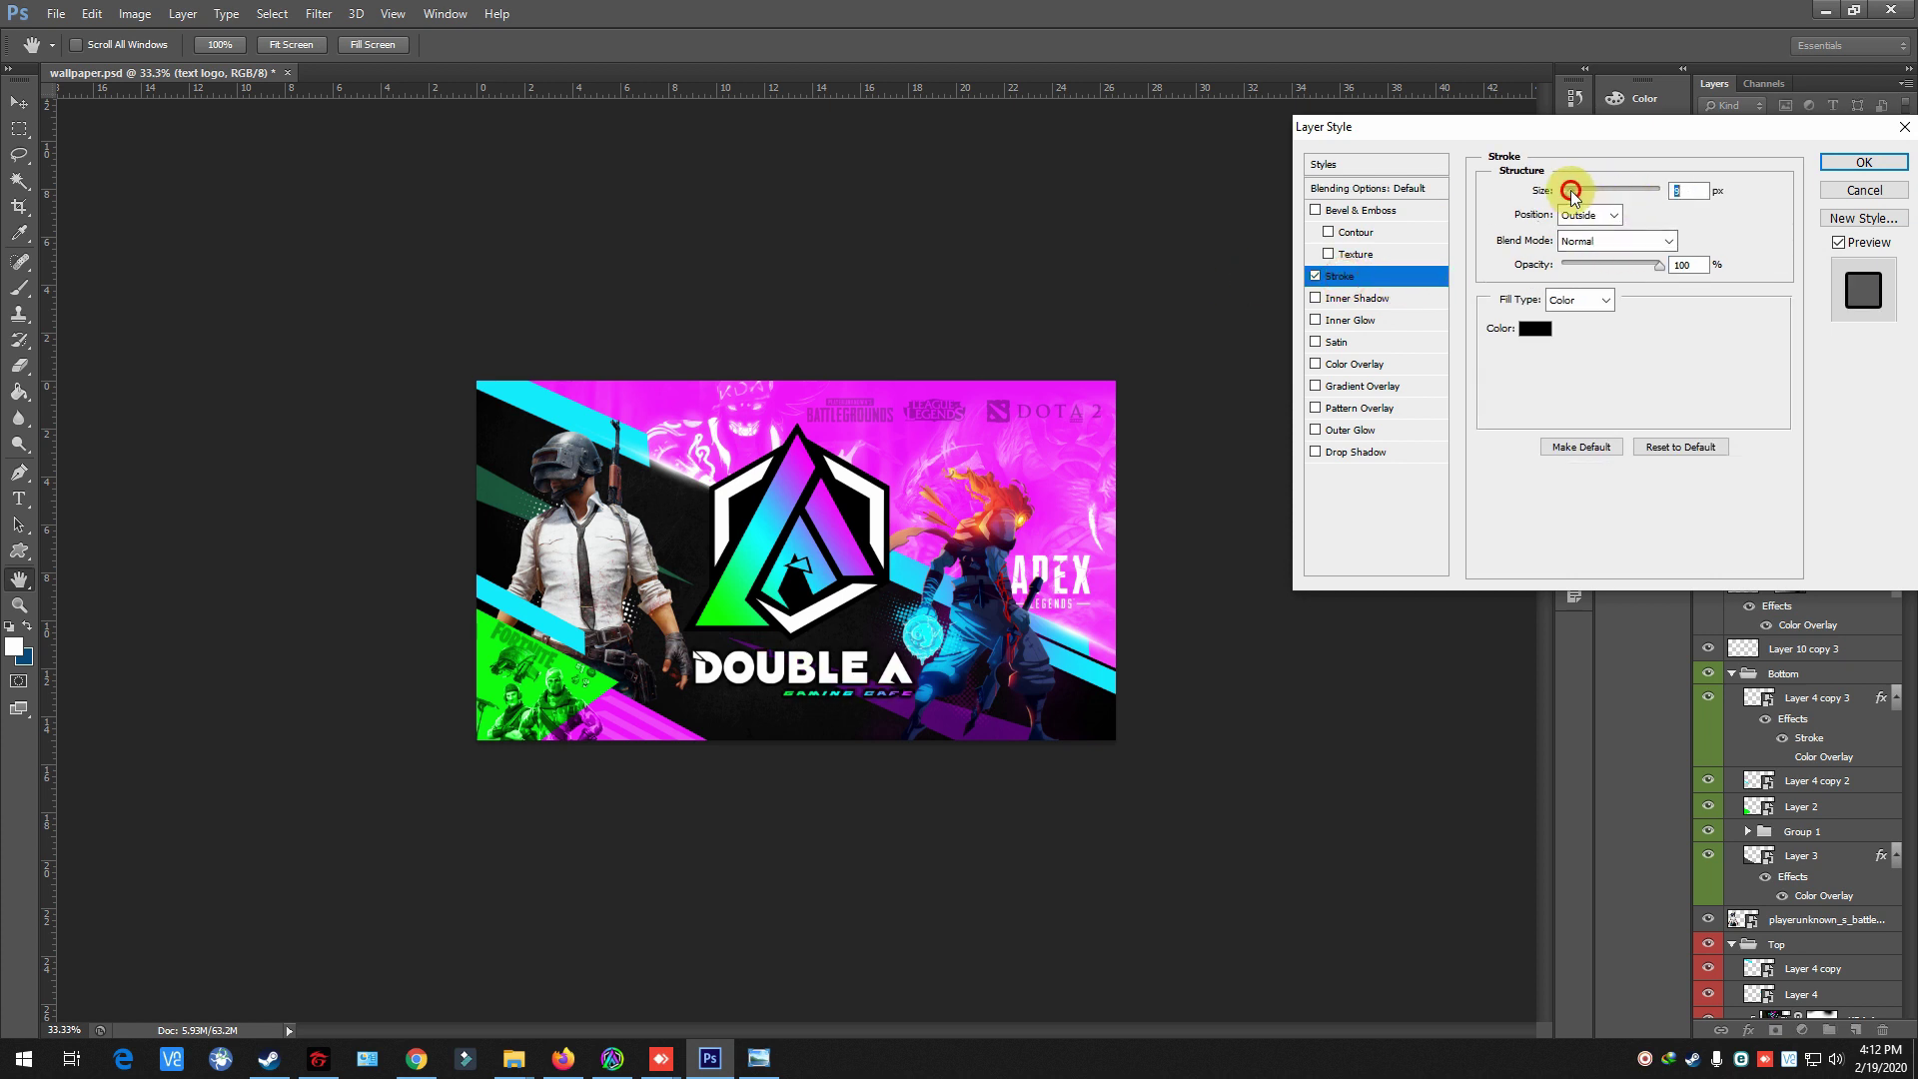
drag(1643, 263, 1605, 272)
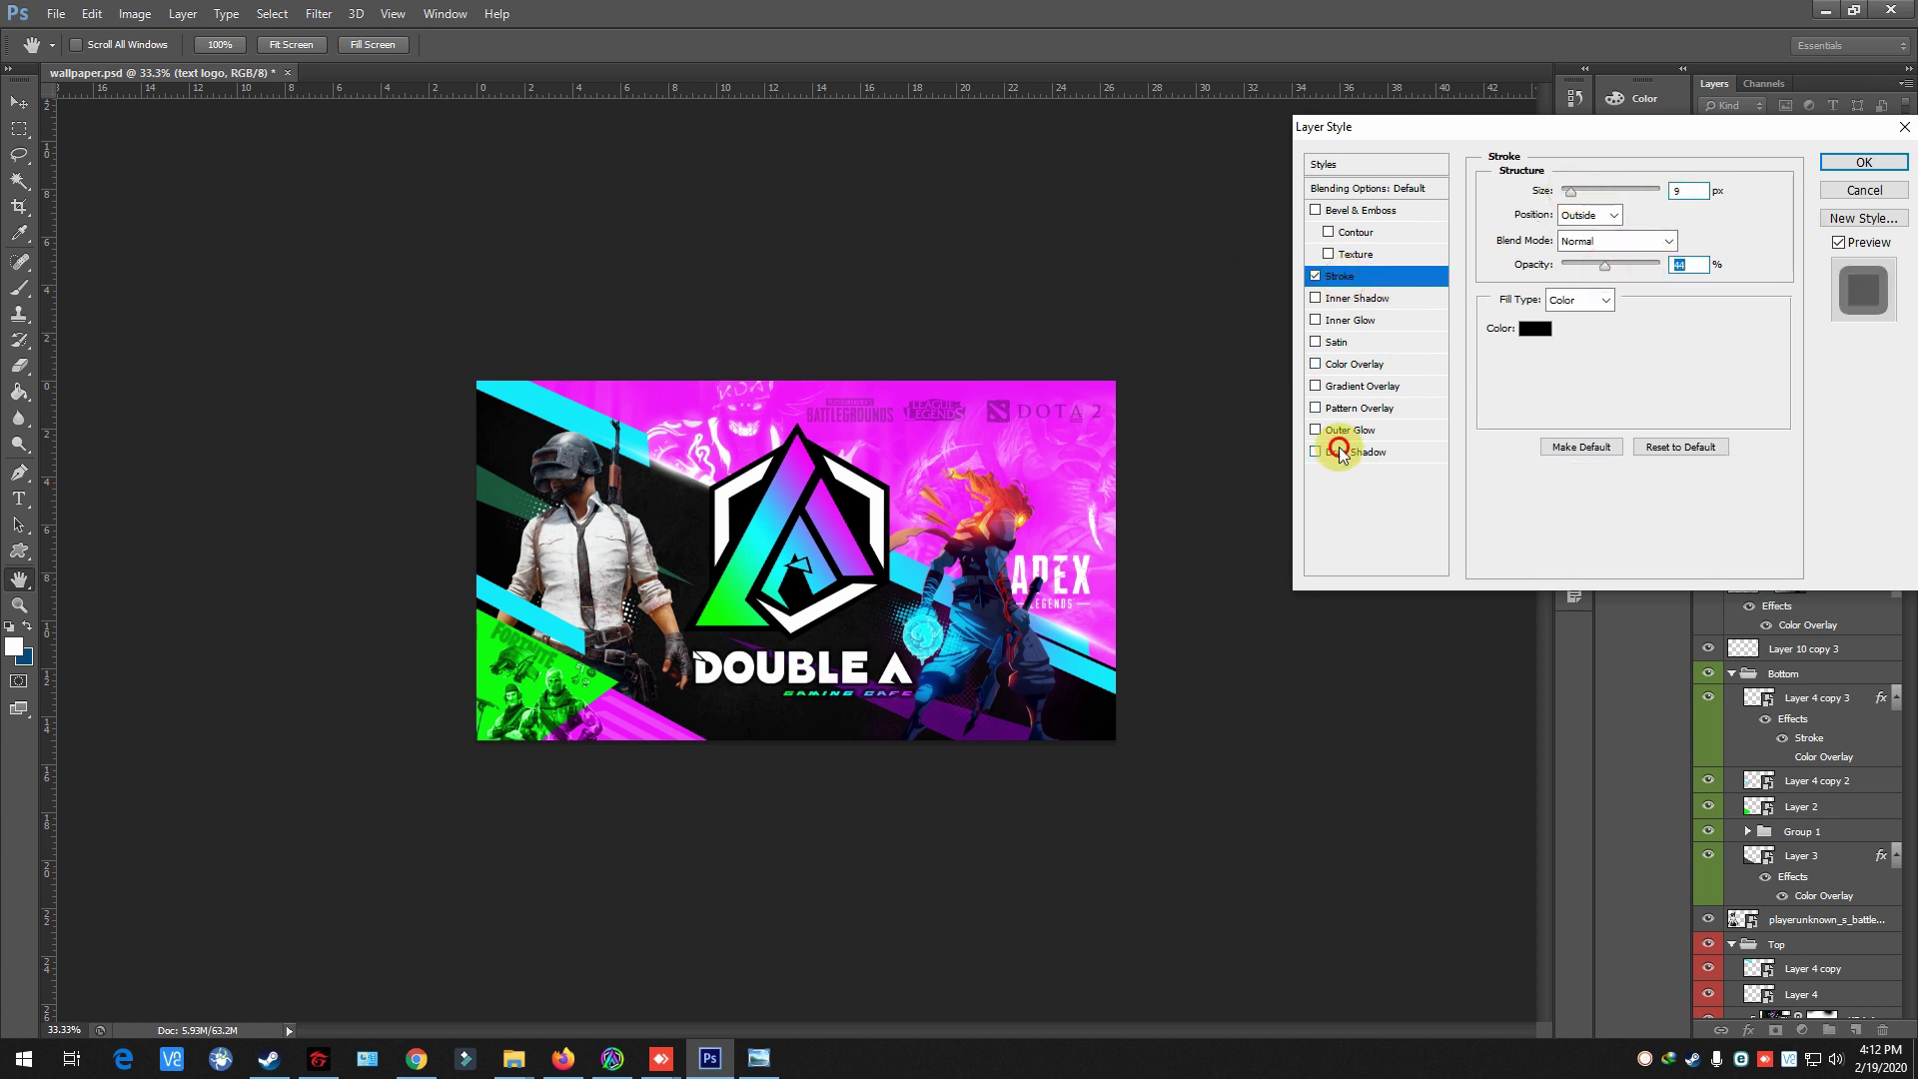
click(1340, 452)
click(1618, 192)
click(1680, 218)
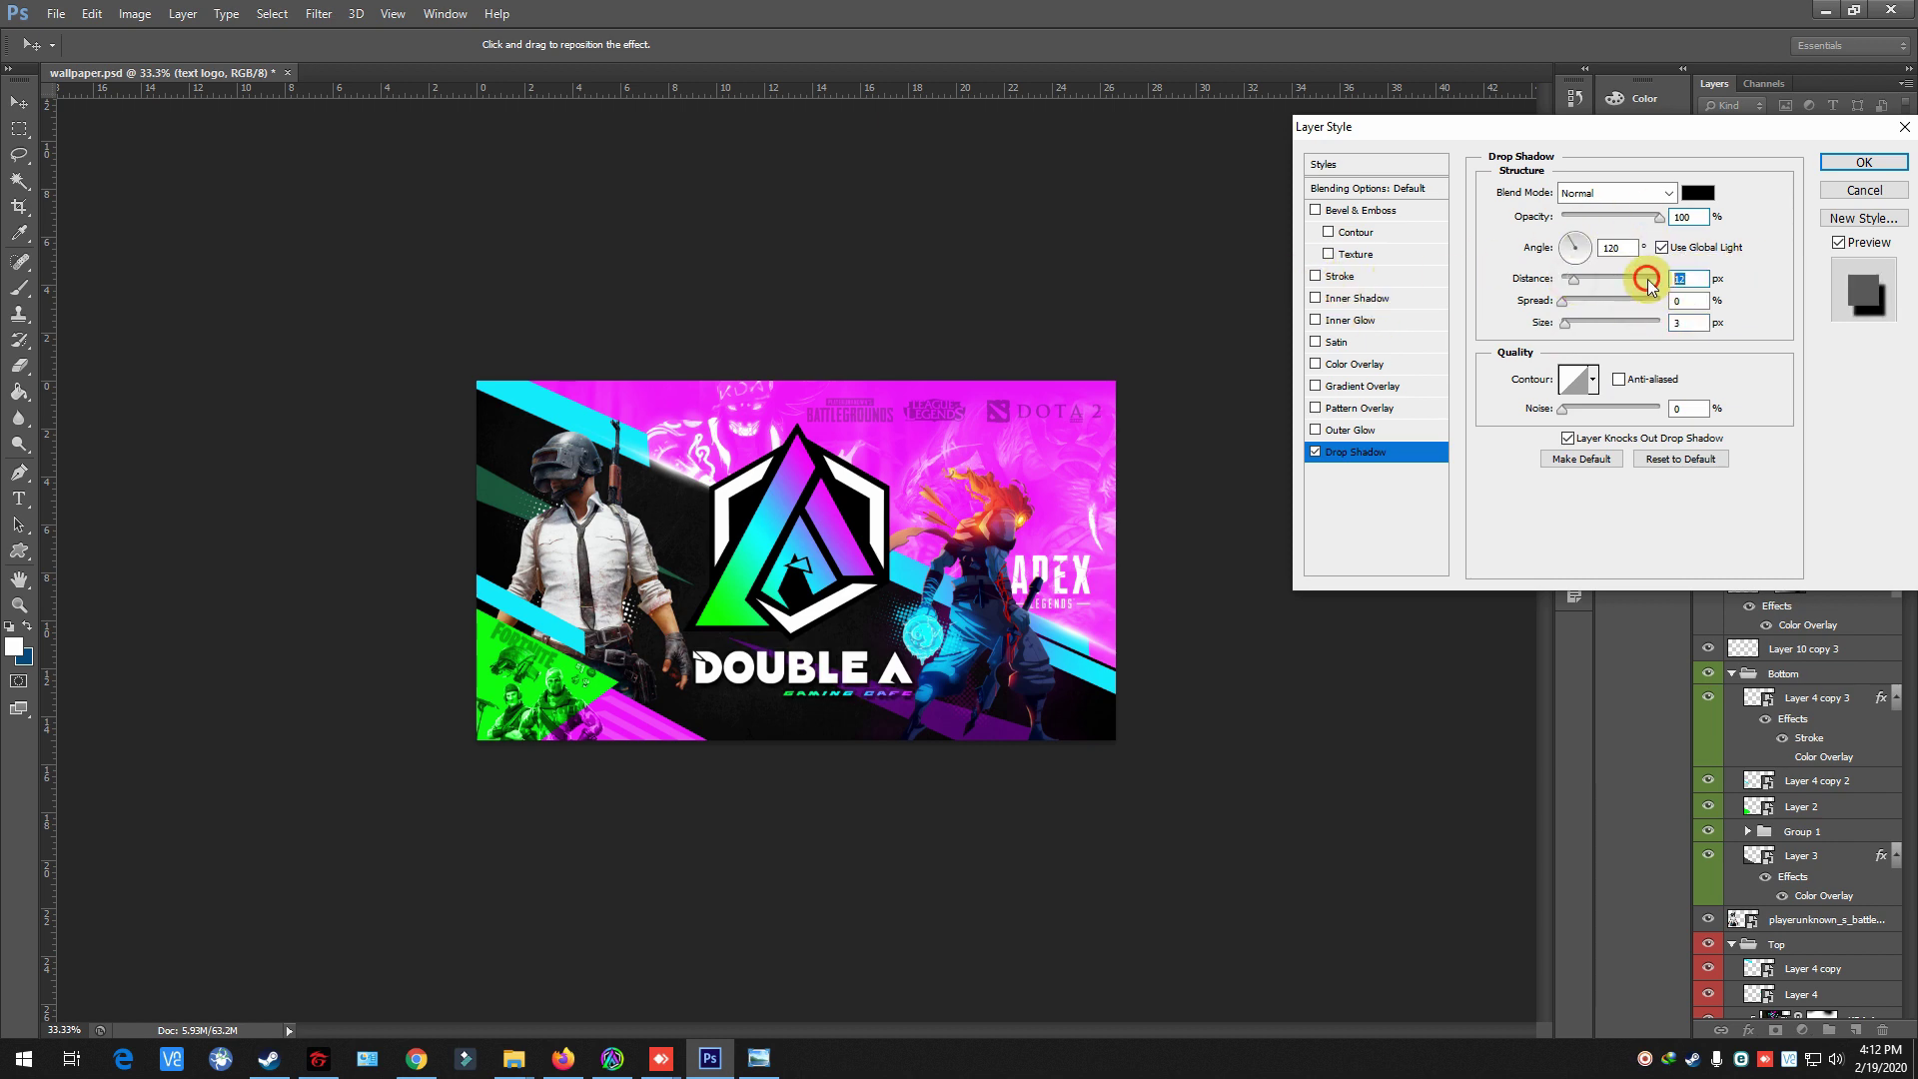
key(Return)
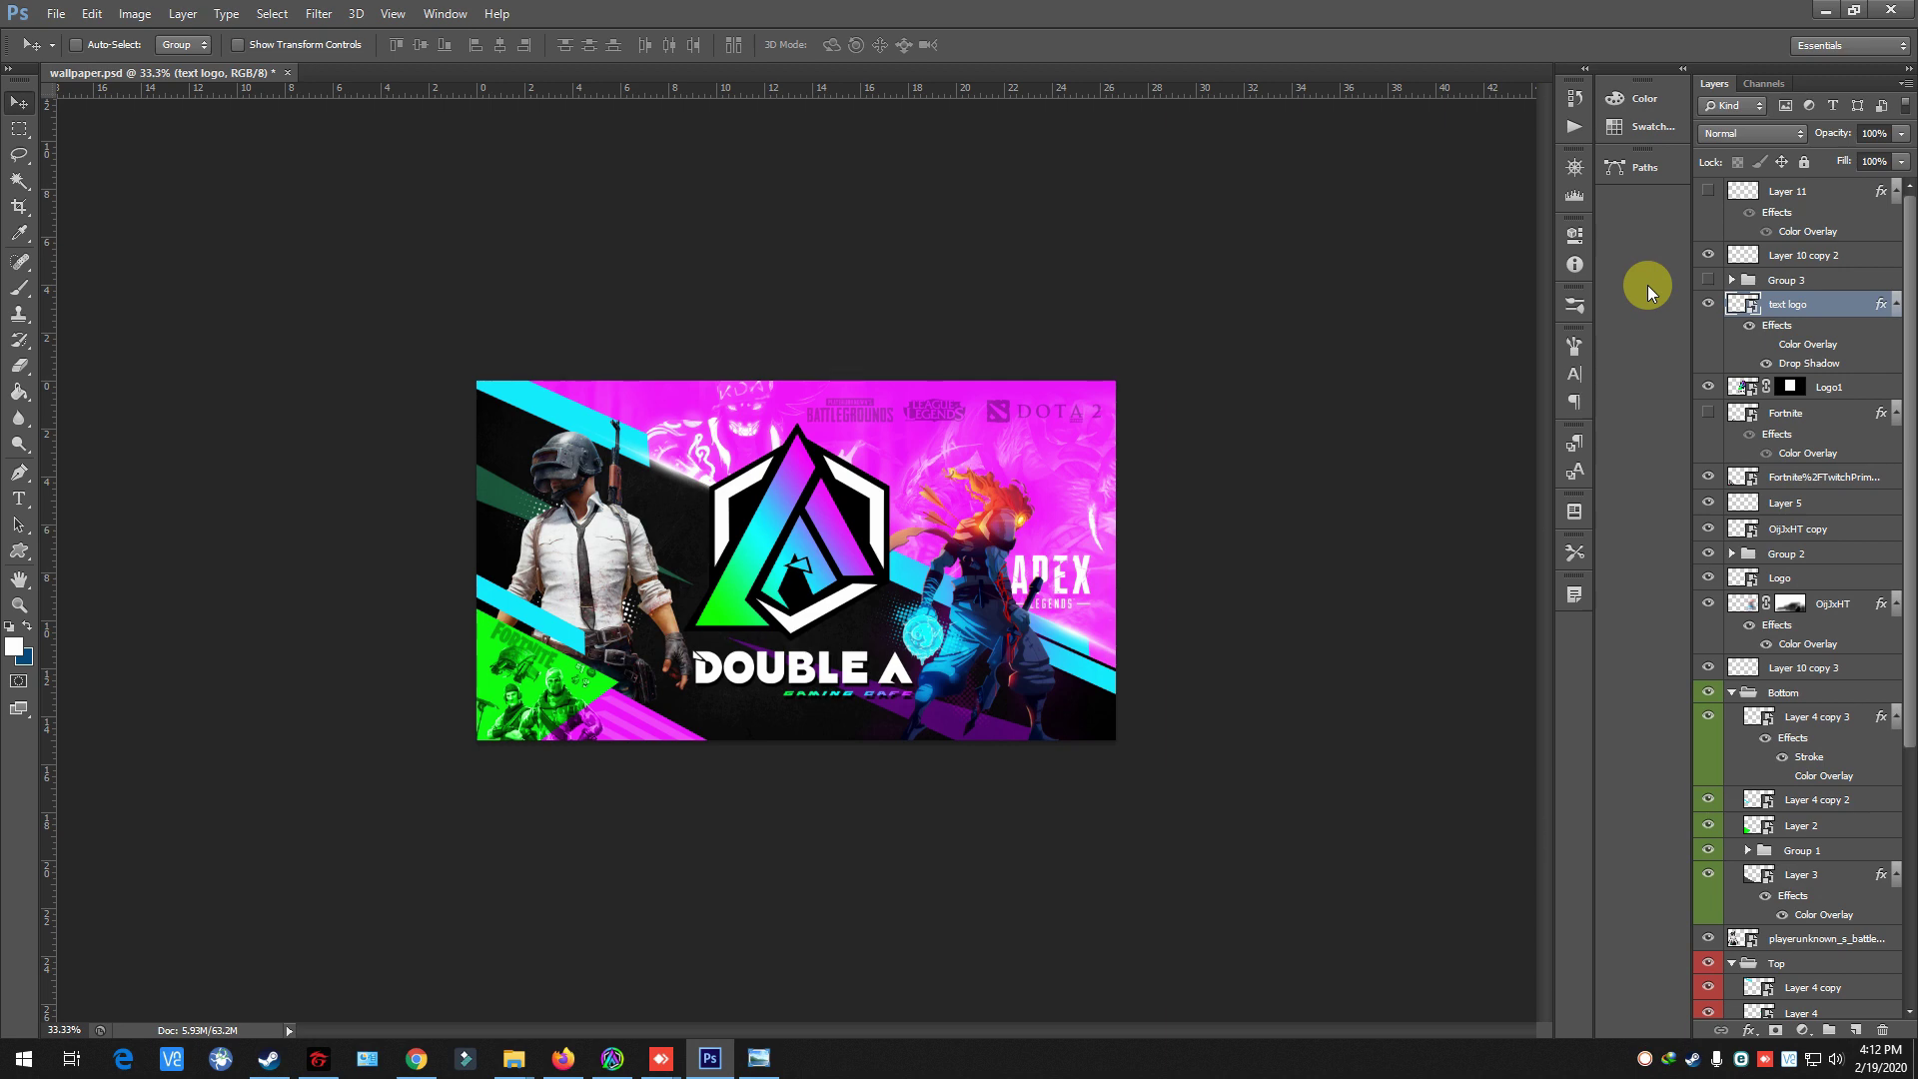
- Turn on a Color Overlay for Layer 1, trying ffffff, then 020202 at 71% opacity
scroll(1810, 821, down, 5)
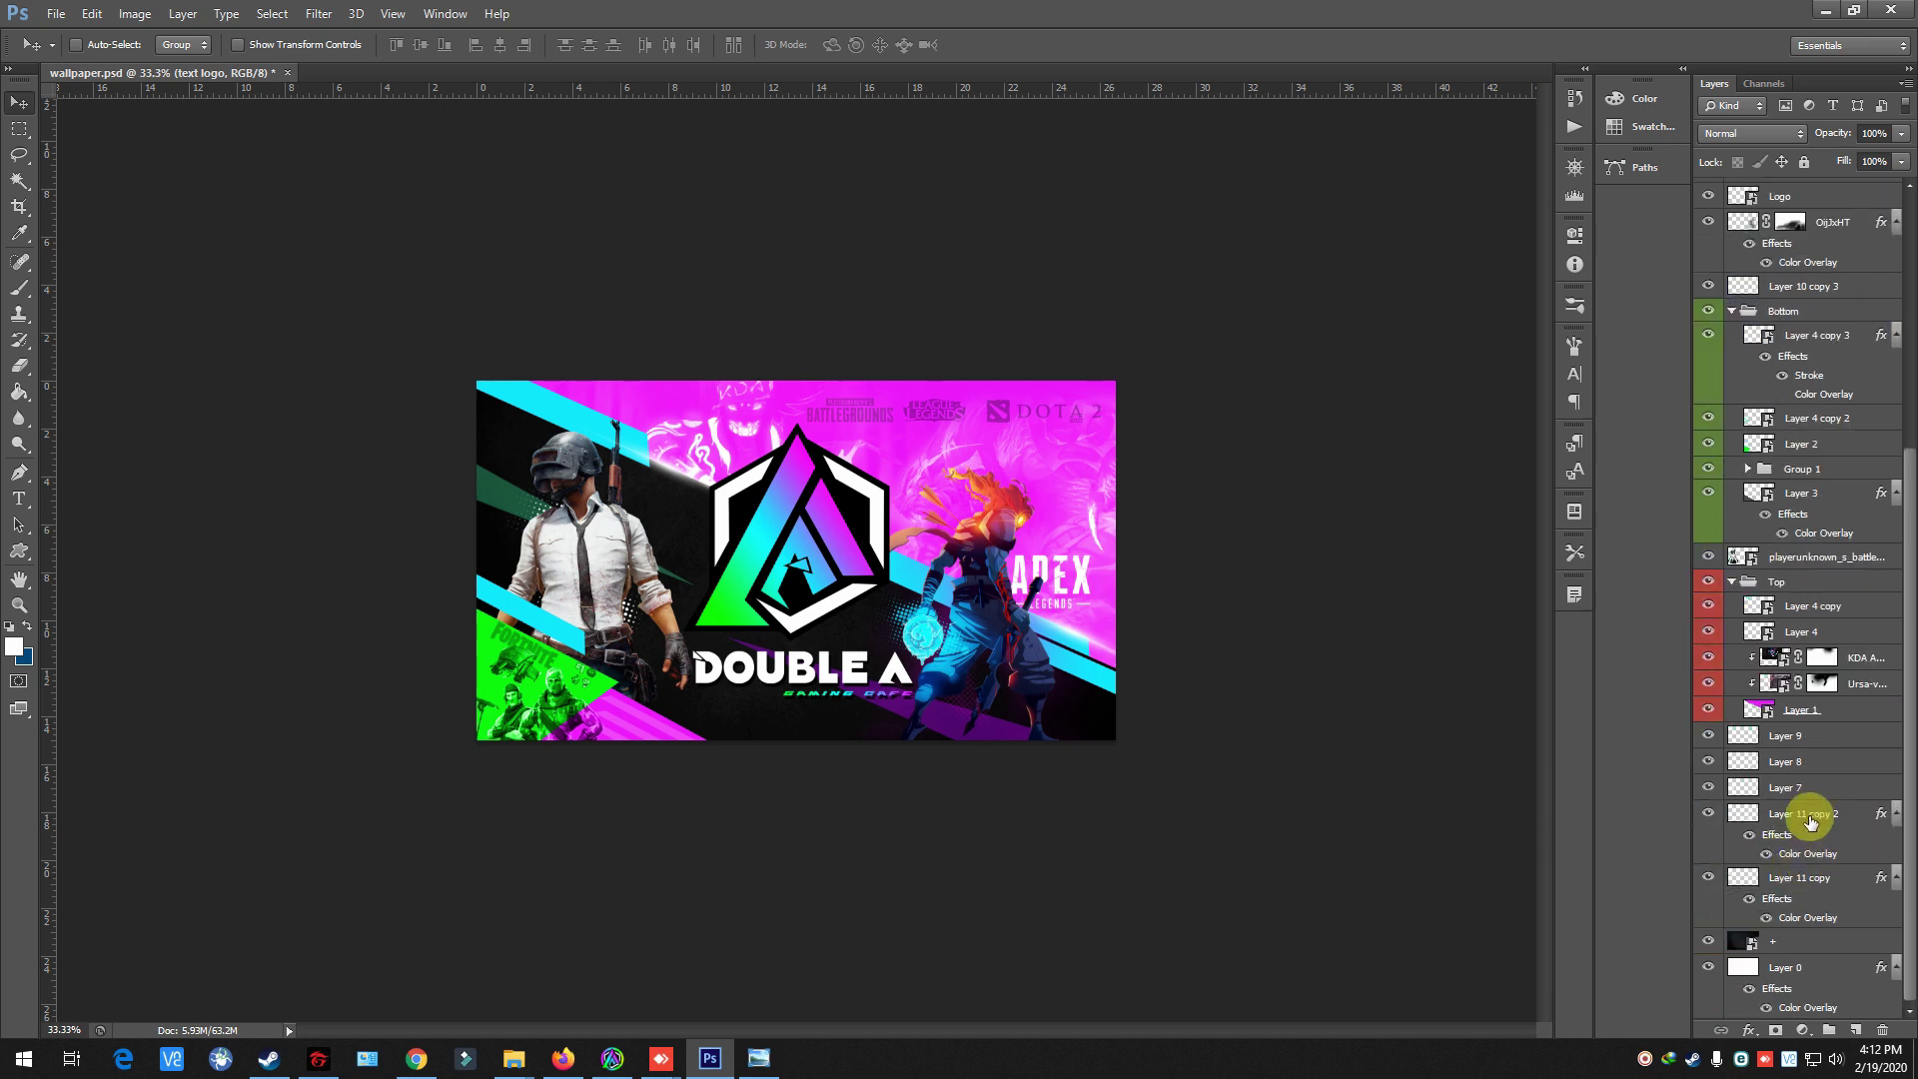
click(1708, 710)
double_click(1842, 711)
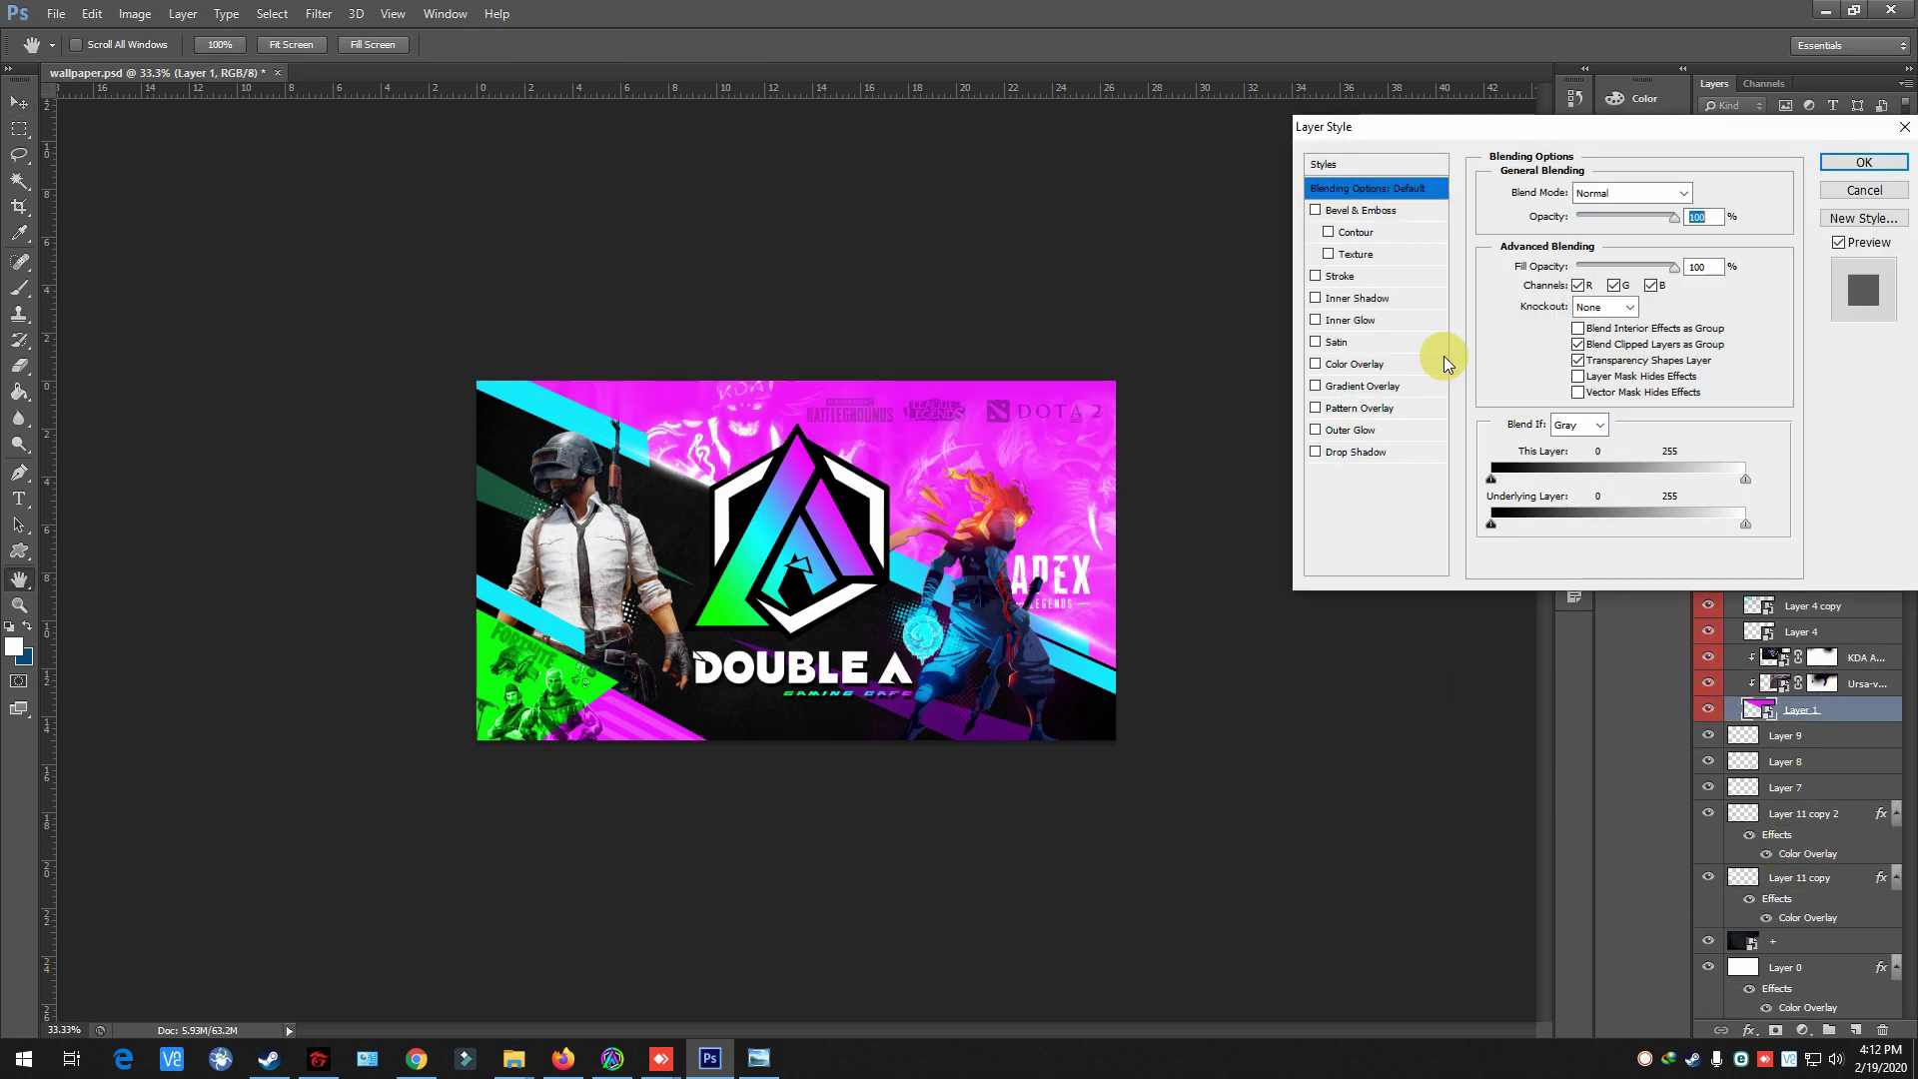
click(1328, 362)
click(1697, 192)
key(Return)
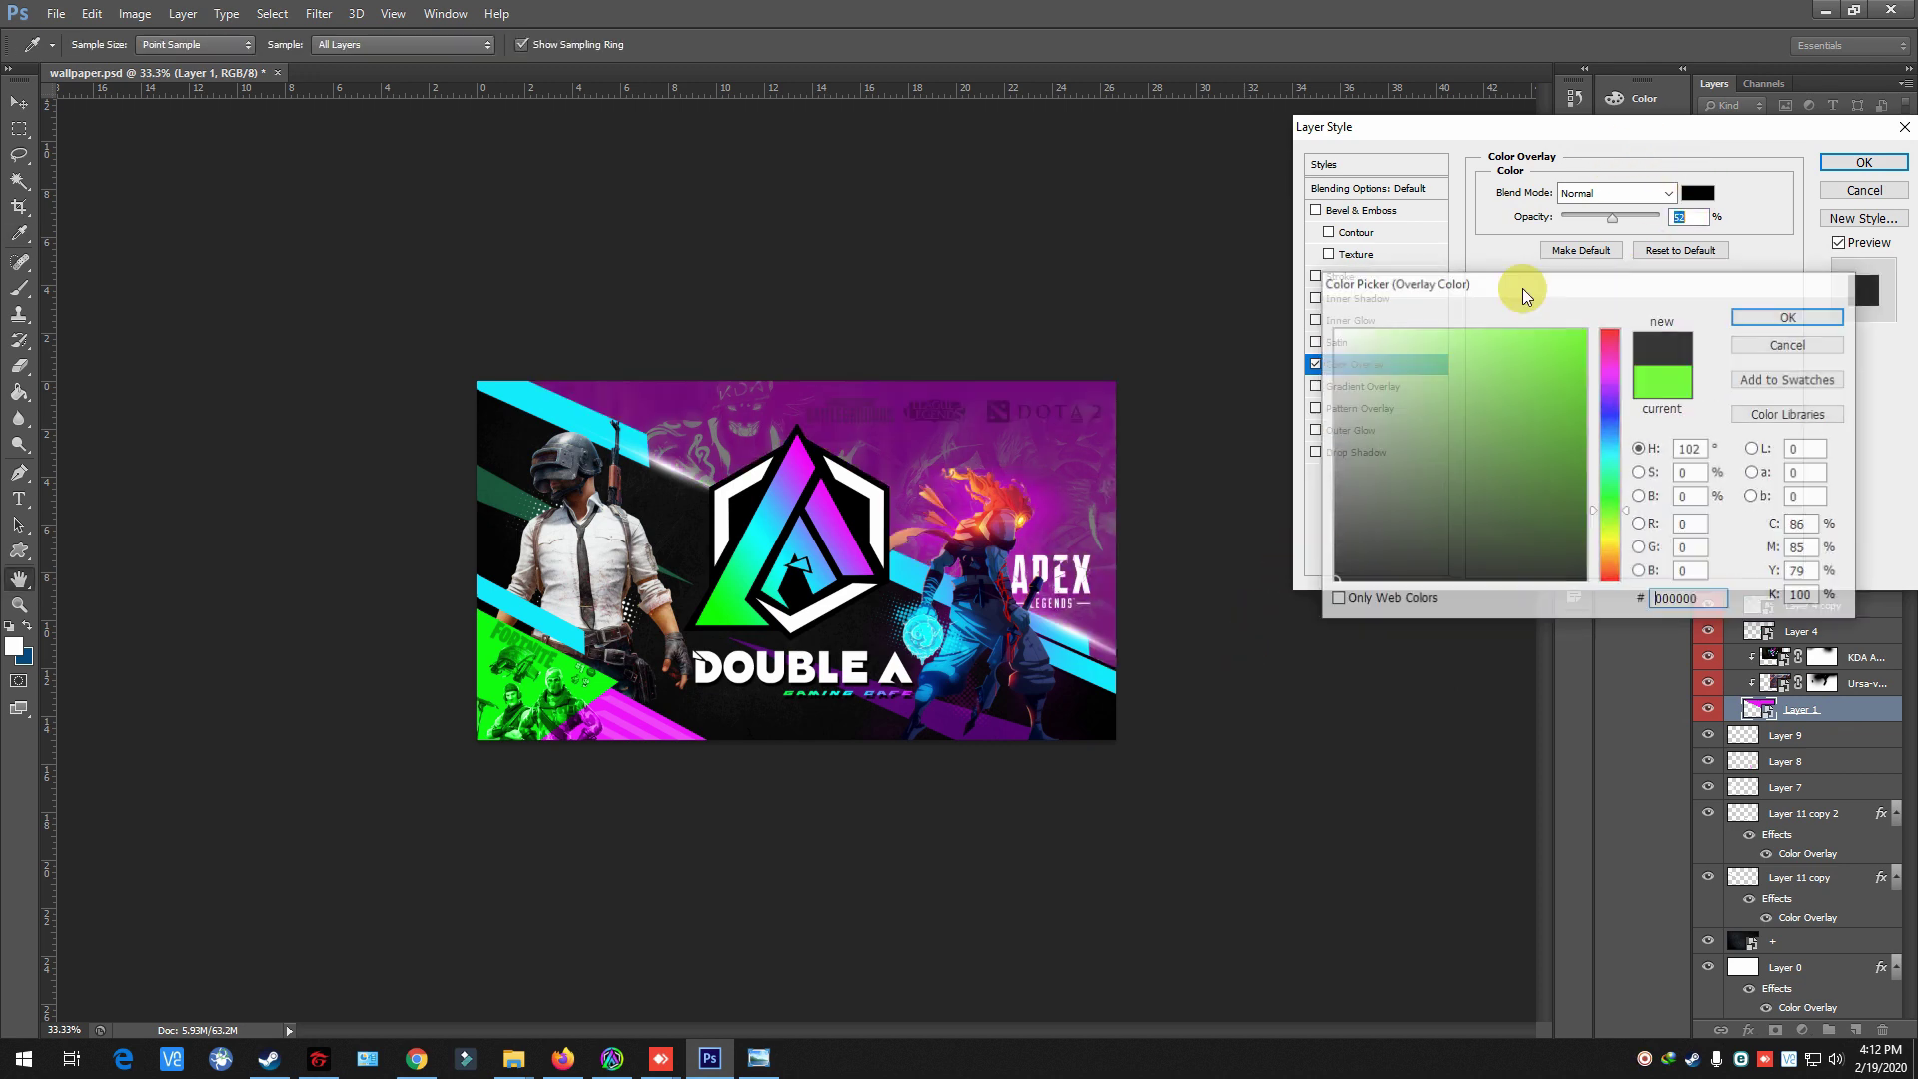
click(1680, 250)
click(1697, 192)
text(ffffff)
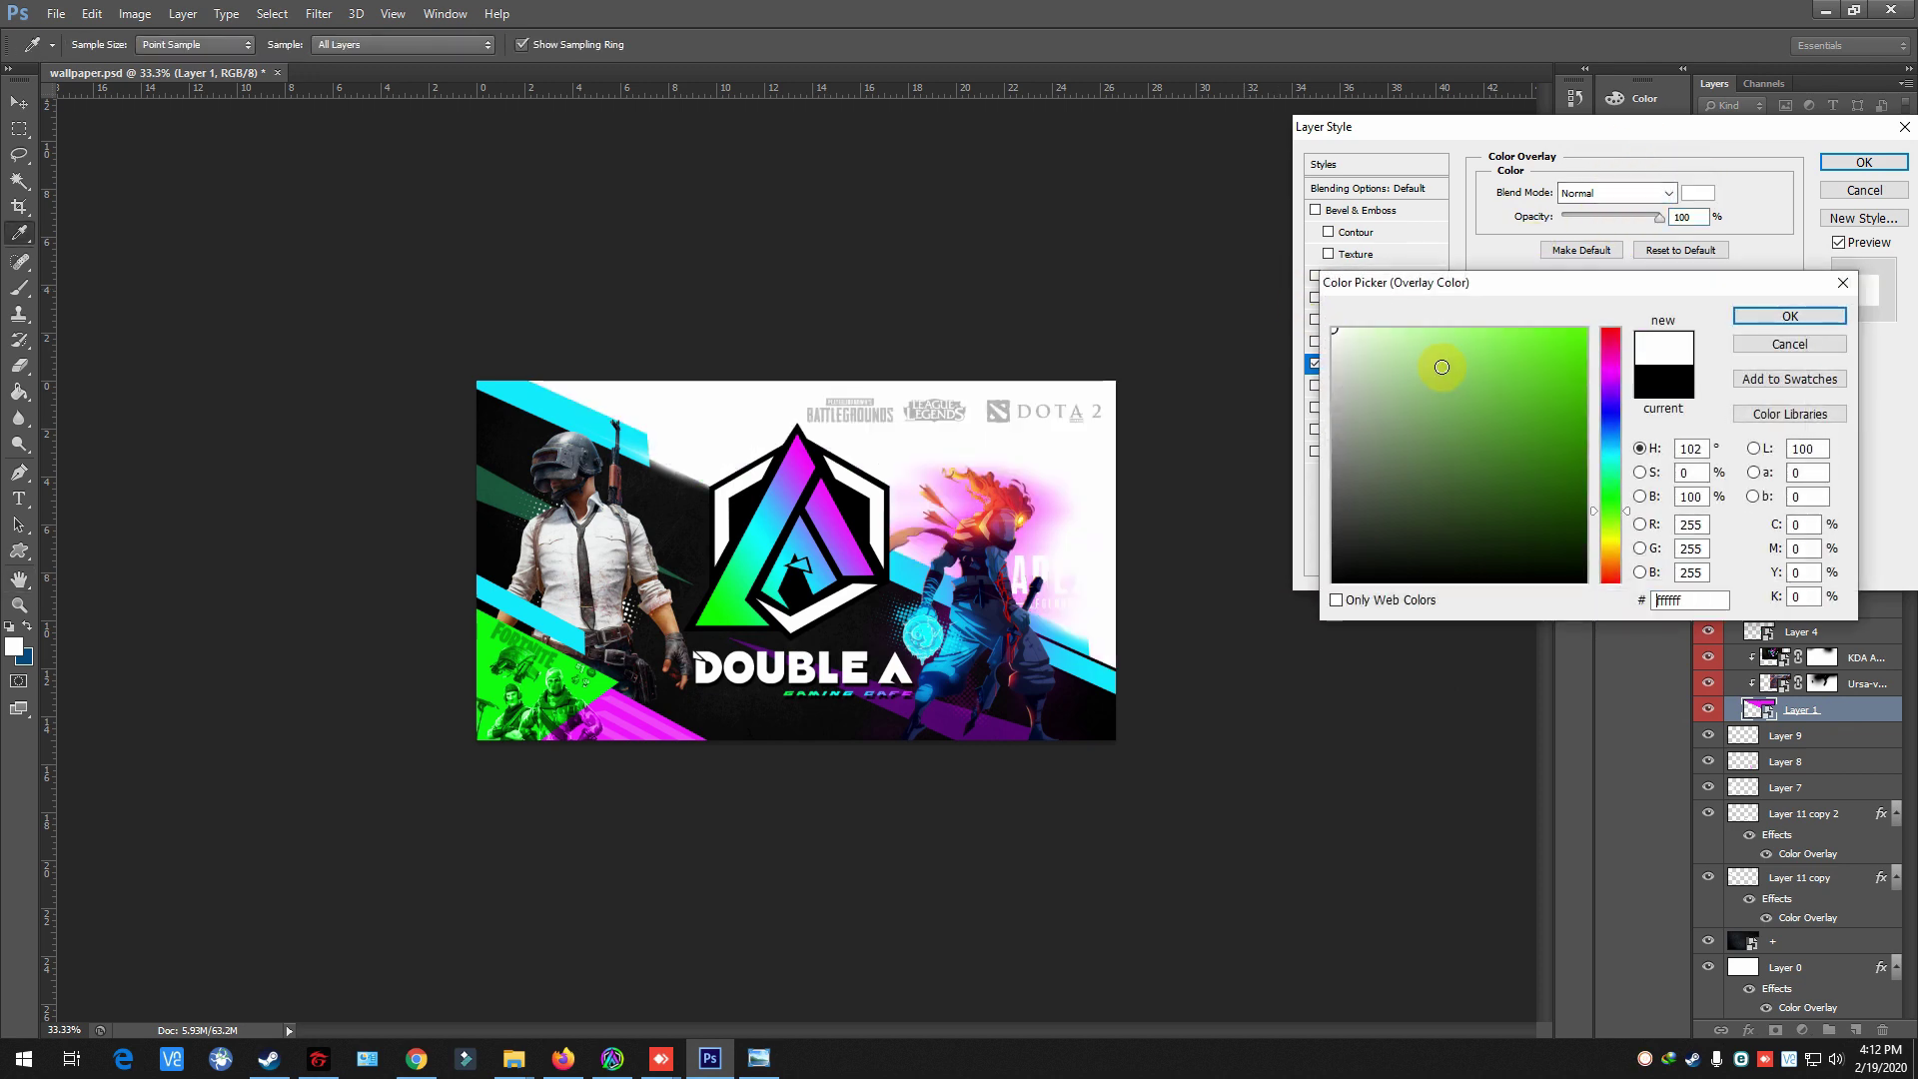
key(Return)
drag(1658, 216, 1631, 216)
click(1697, 192)
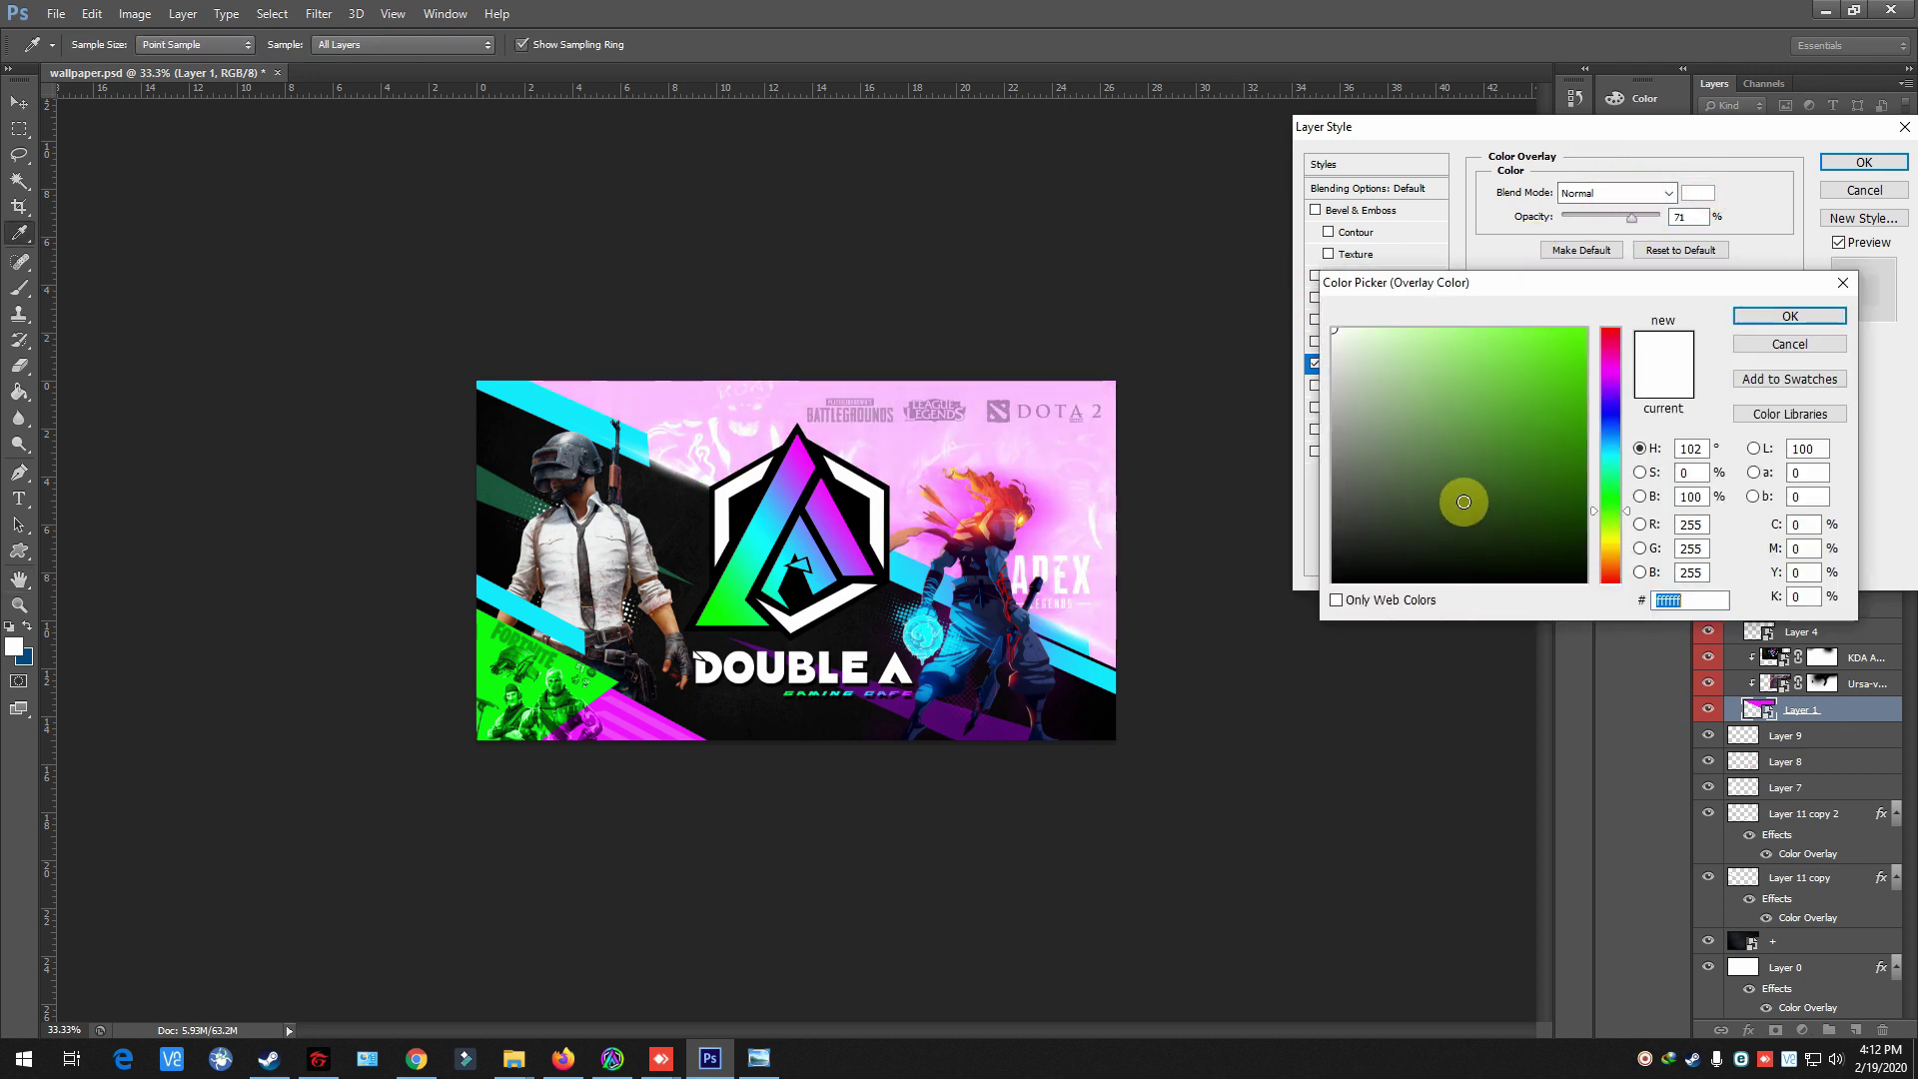
text(020202)
key(Return)
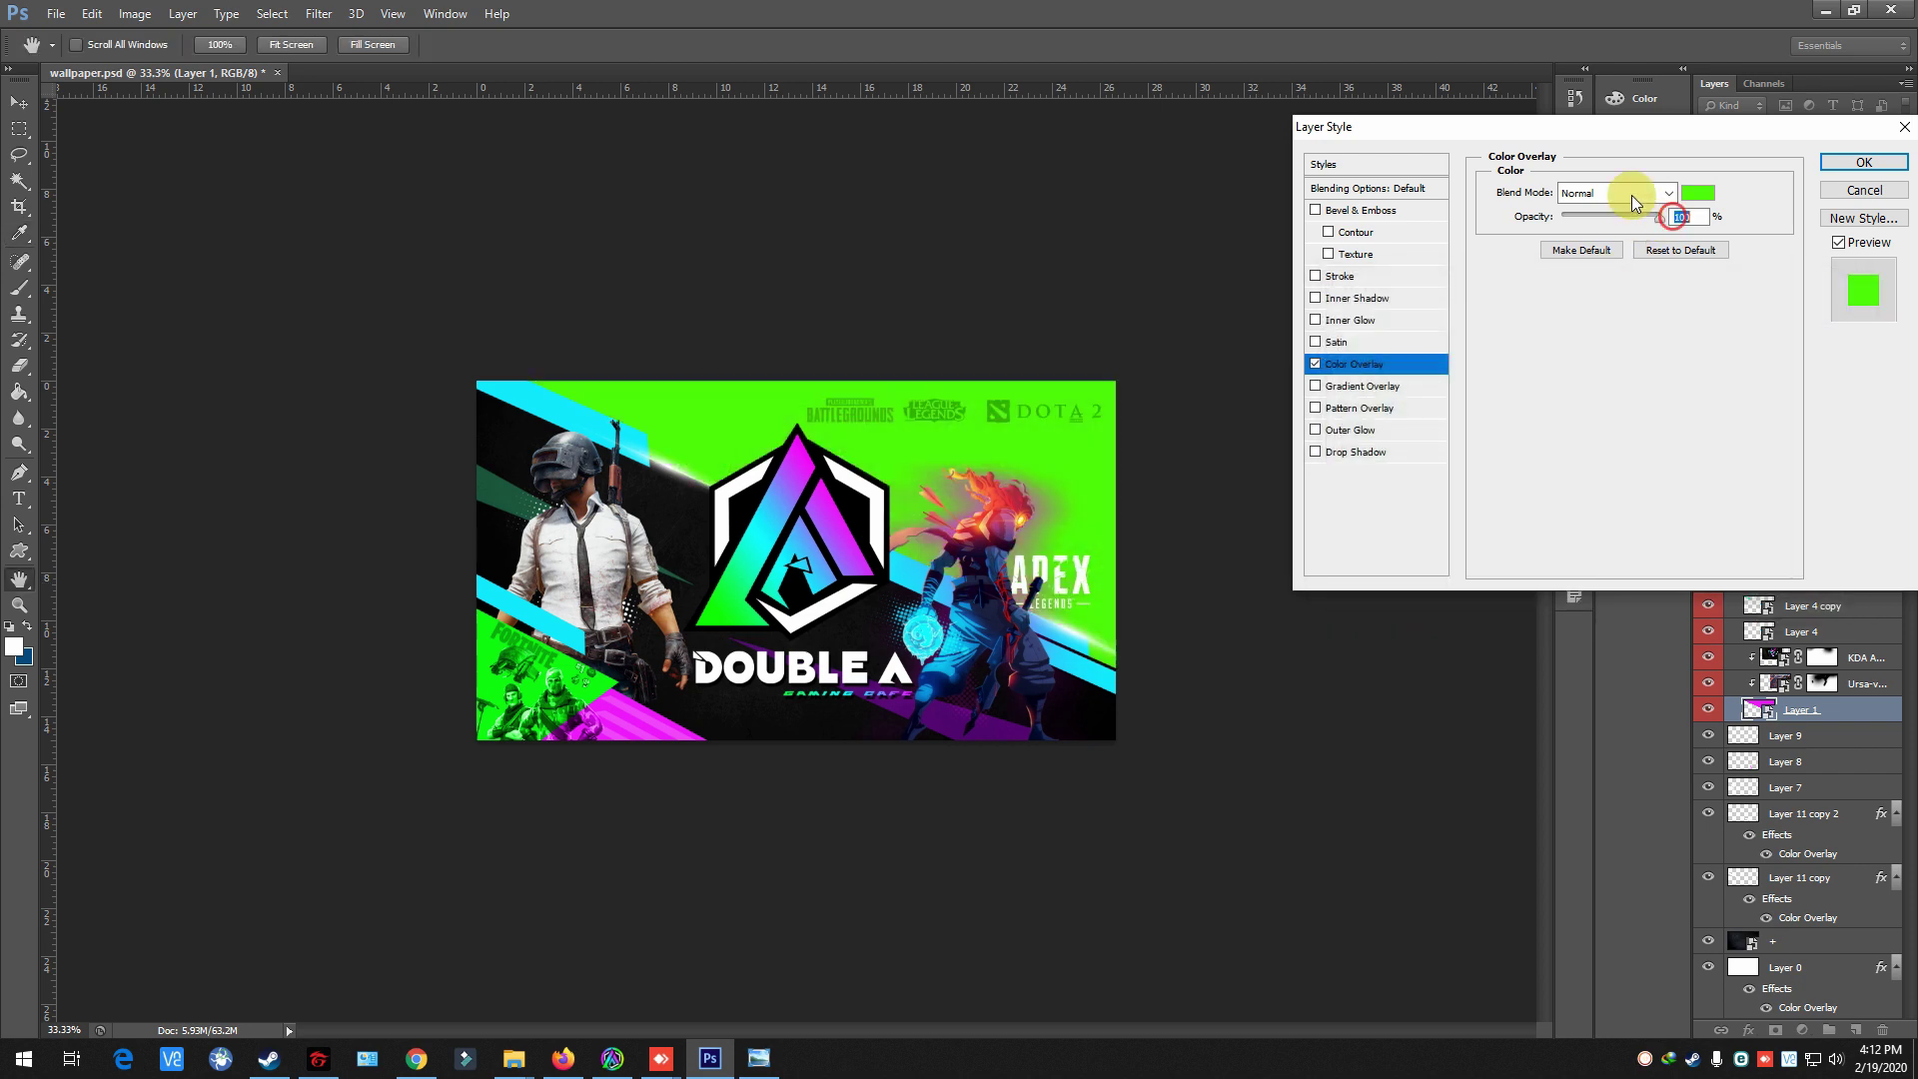
- Preview several blend modes for Layer 1's overlay, pick one and close Layer Style
click(1620, 193)
scroll(1620, 192, down, 5)
scroll(1620, 193, down, 2)
scroll(1620, 193, down, 2)
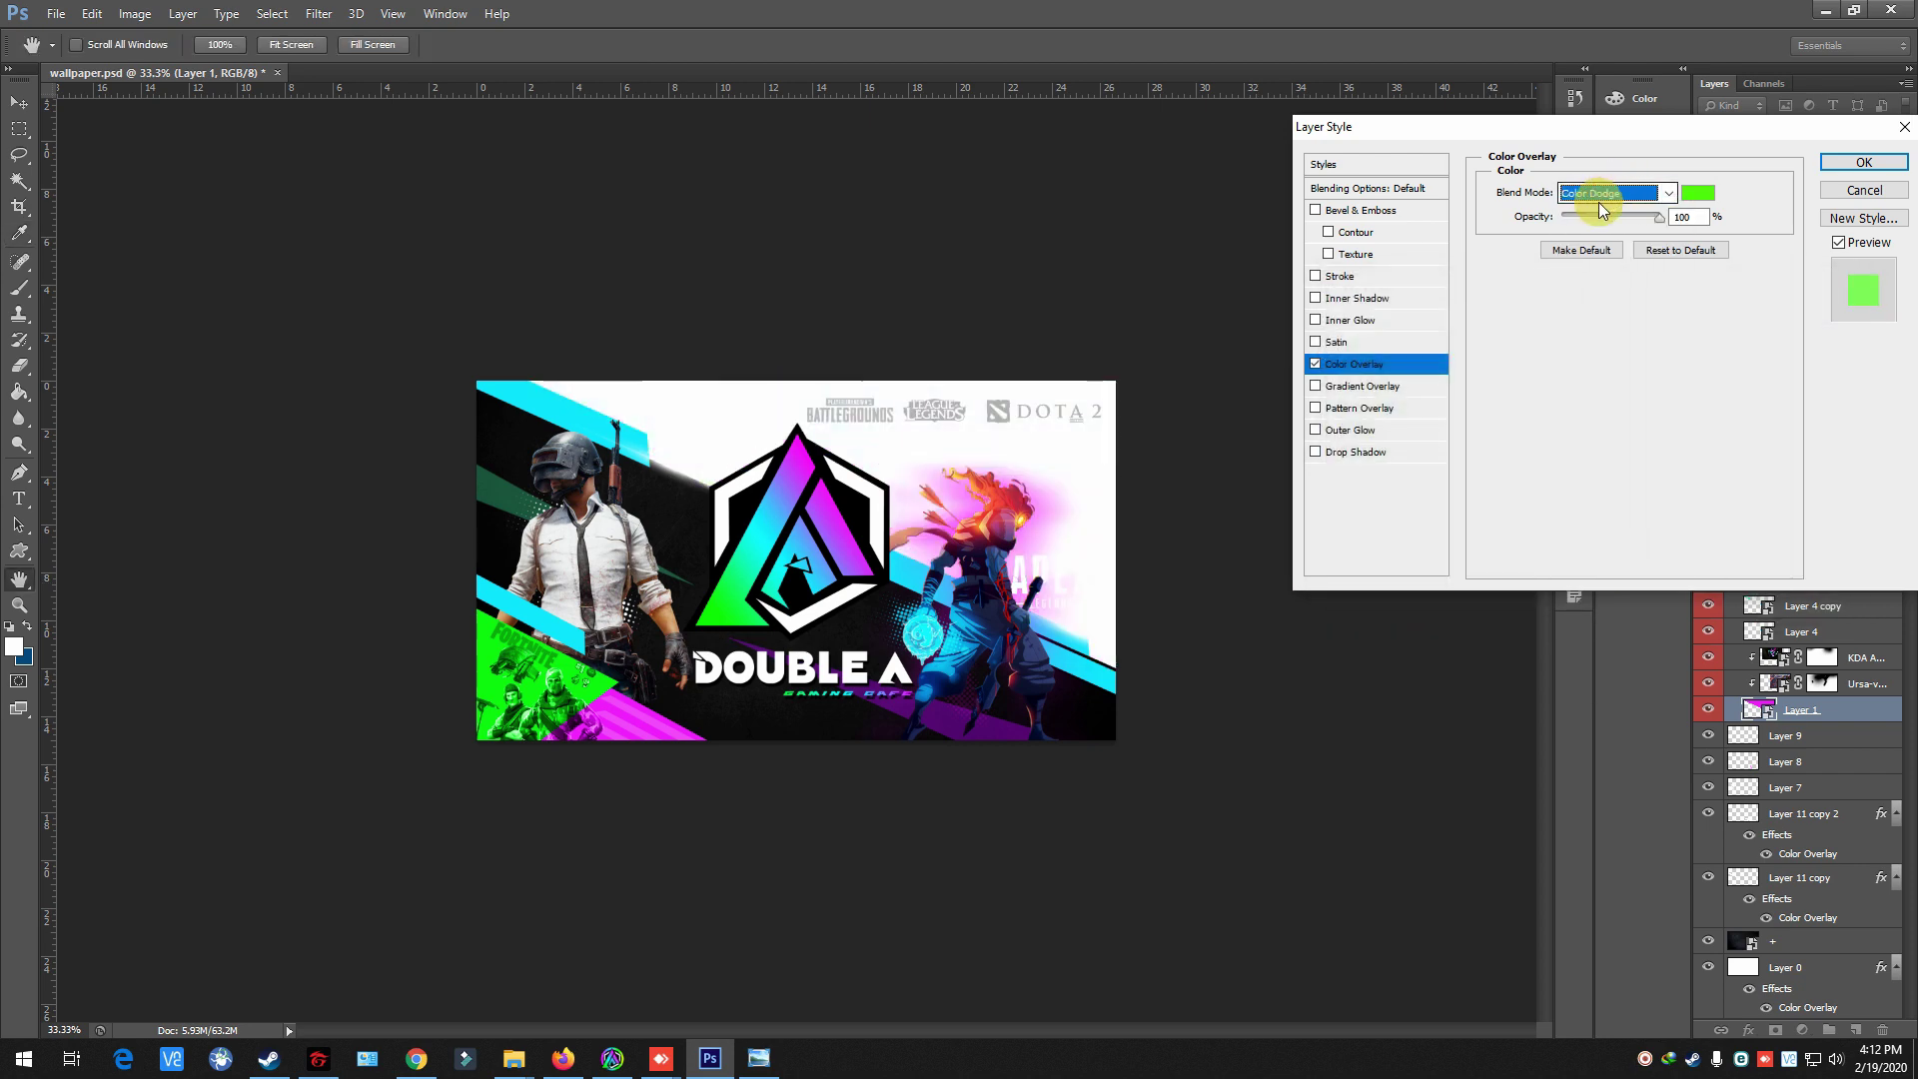
scroll(1621, 192, down, 1)
scroll(1620, 193, down, 2)
key(Down)
key(Down)
key(Down)
key(Down)
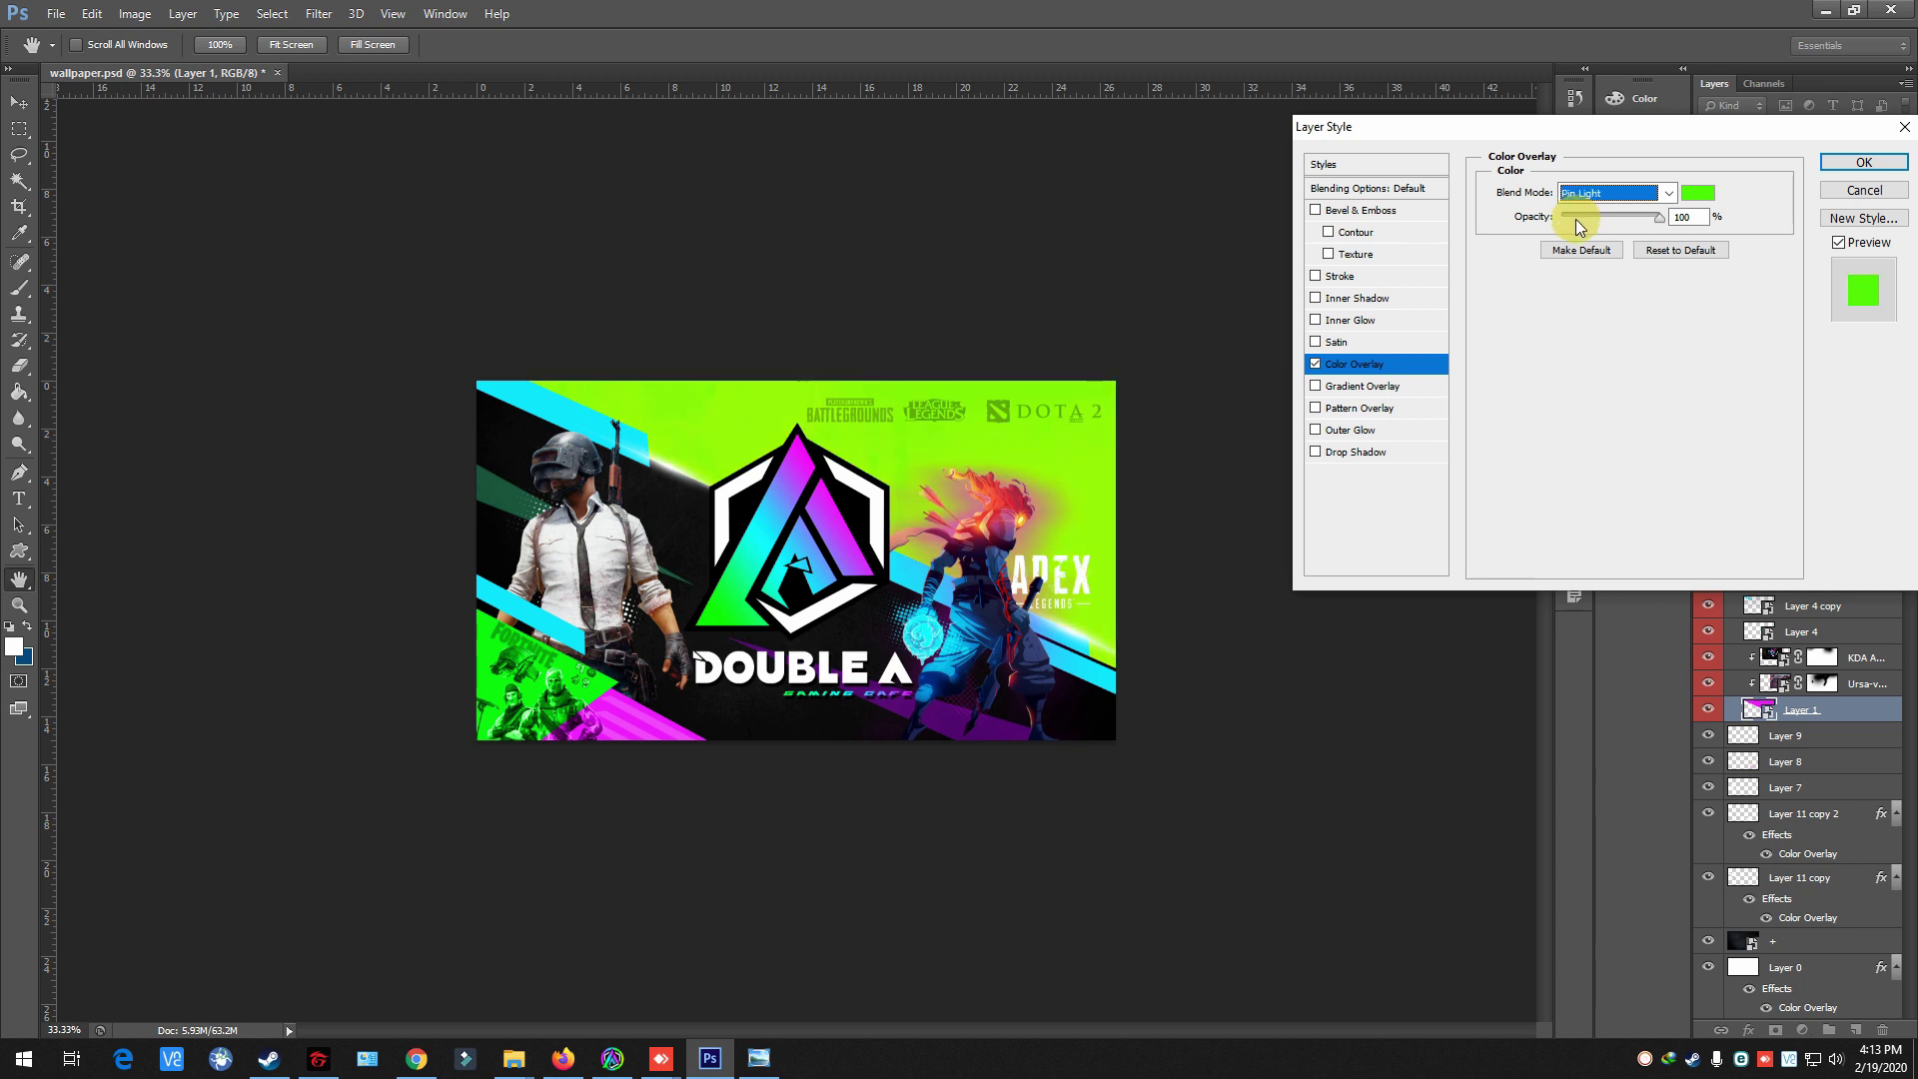
key(Down)
key(Down)
key(Down)
key(Down)
key(Down)
key(Down)
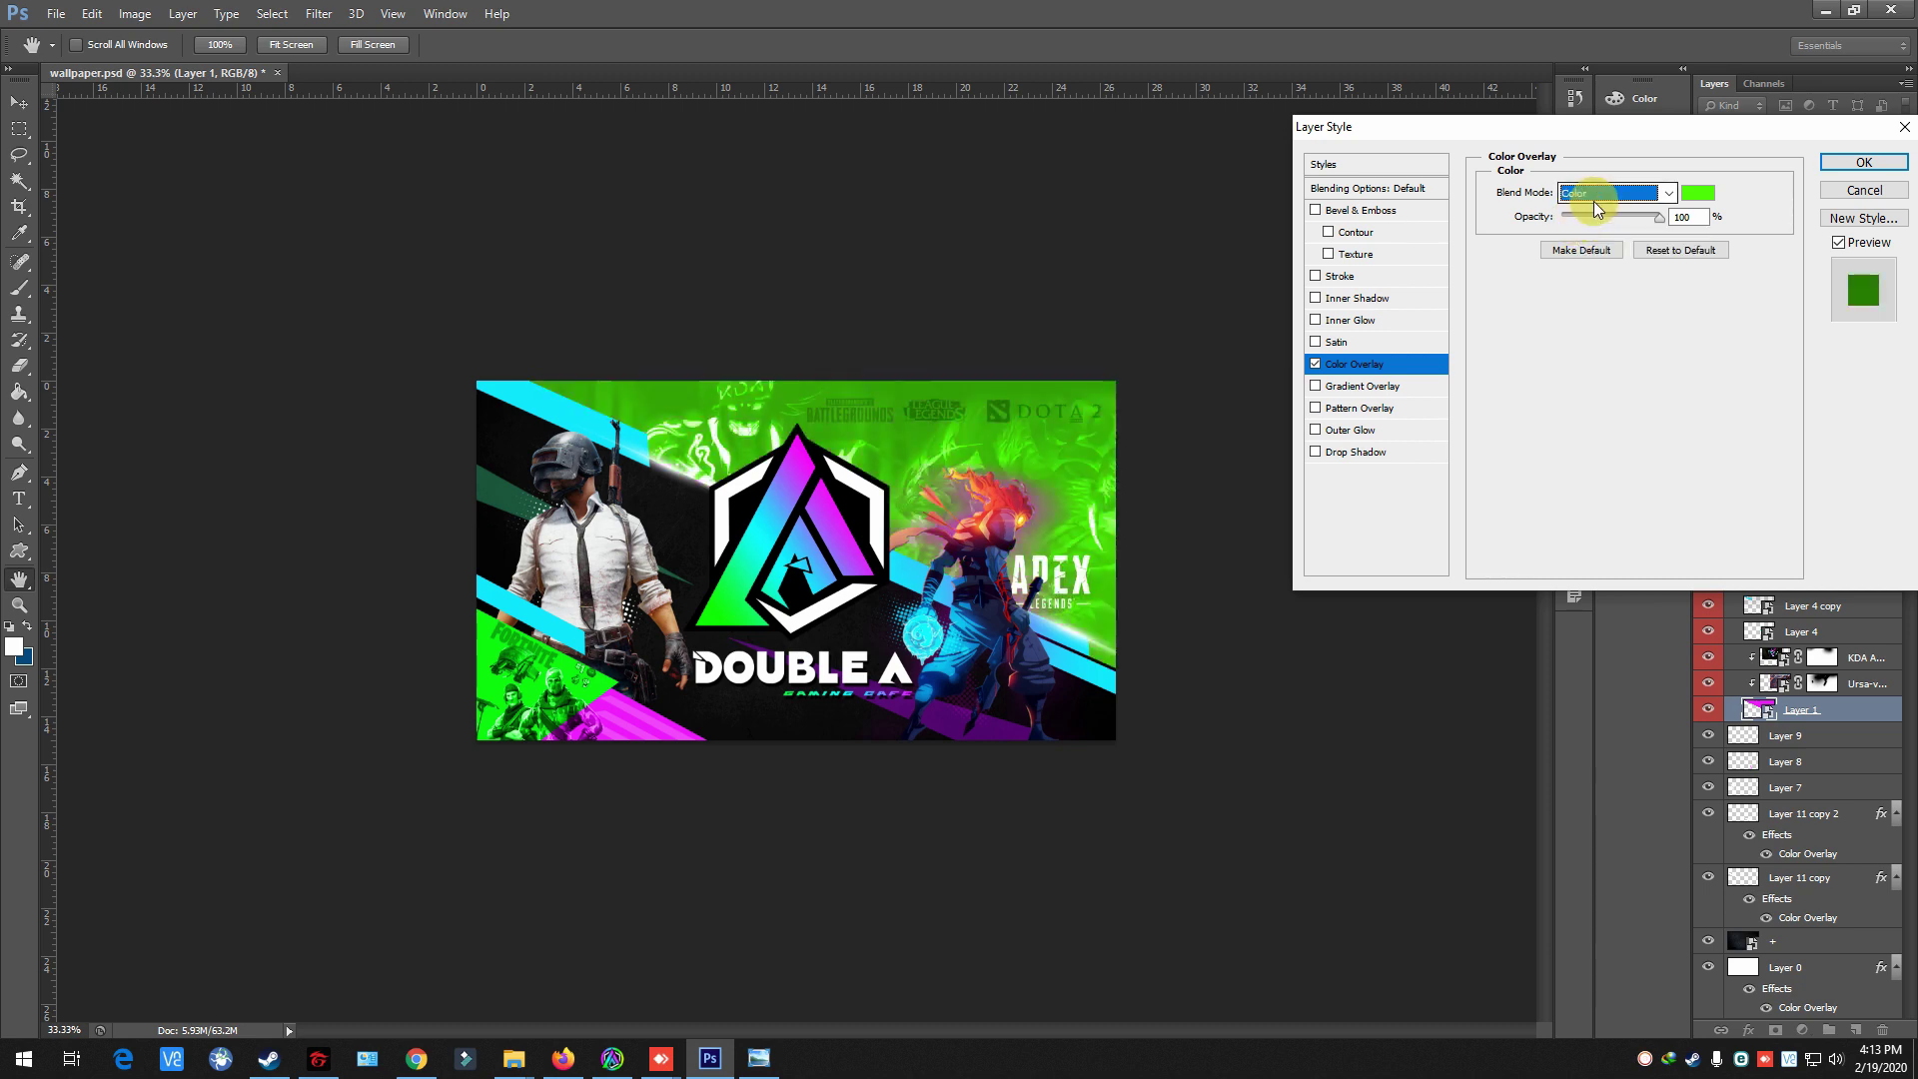
key(Down)
click(1613, 193)
key(Escape)
key(Escape)
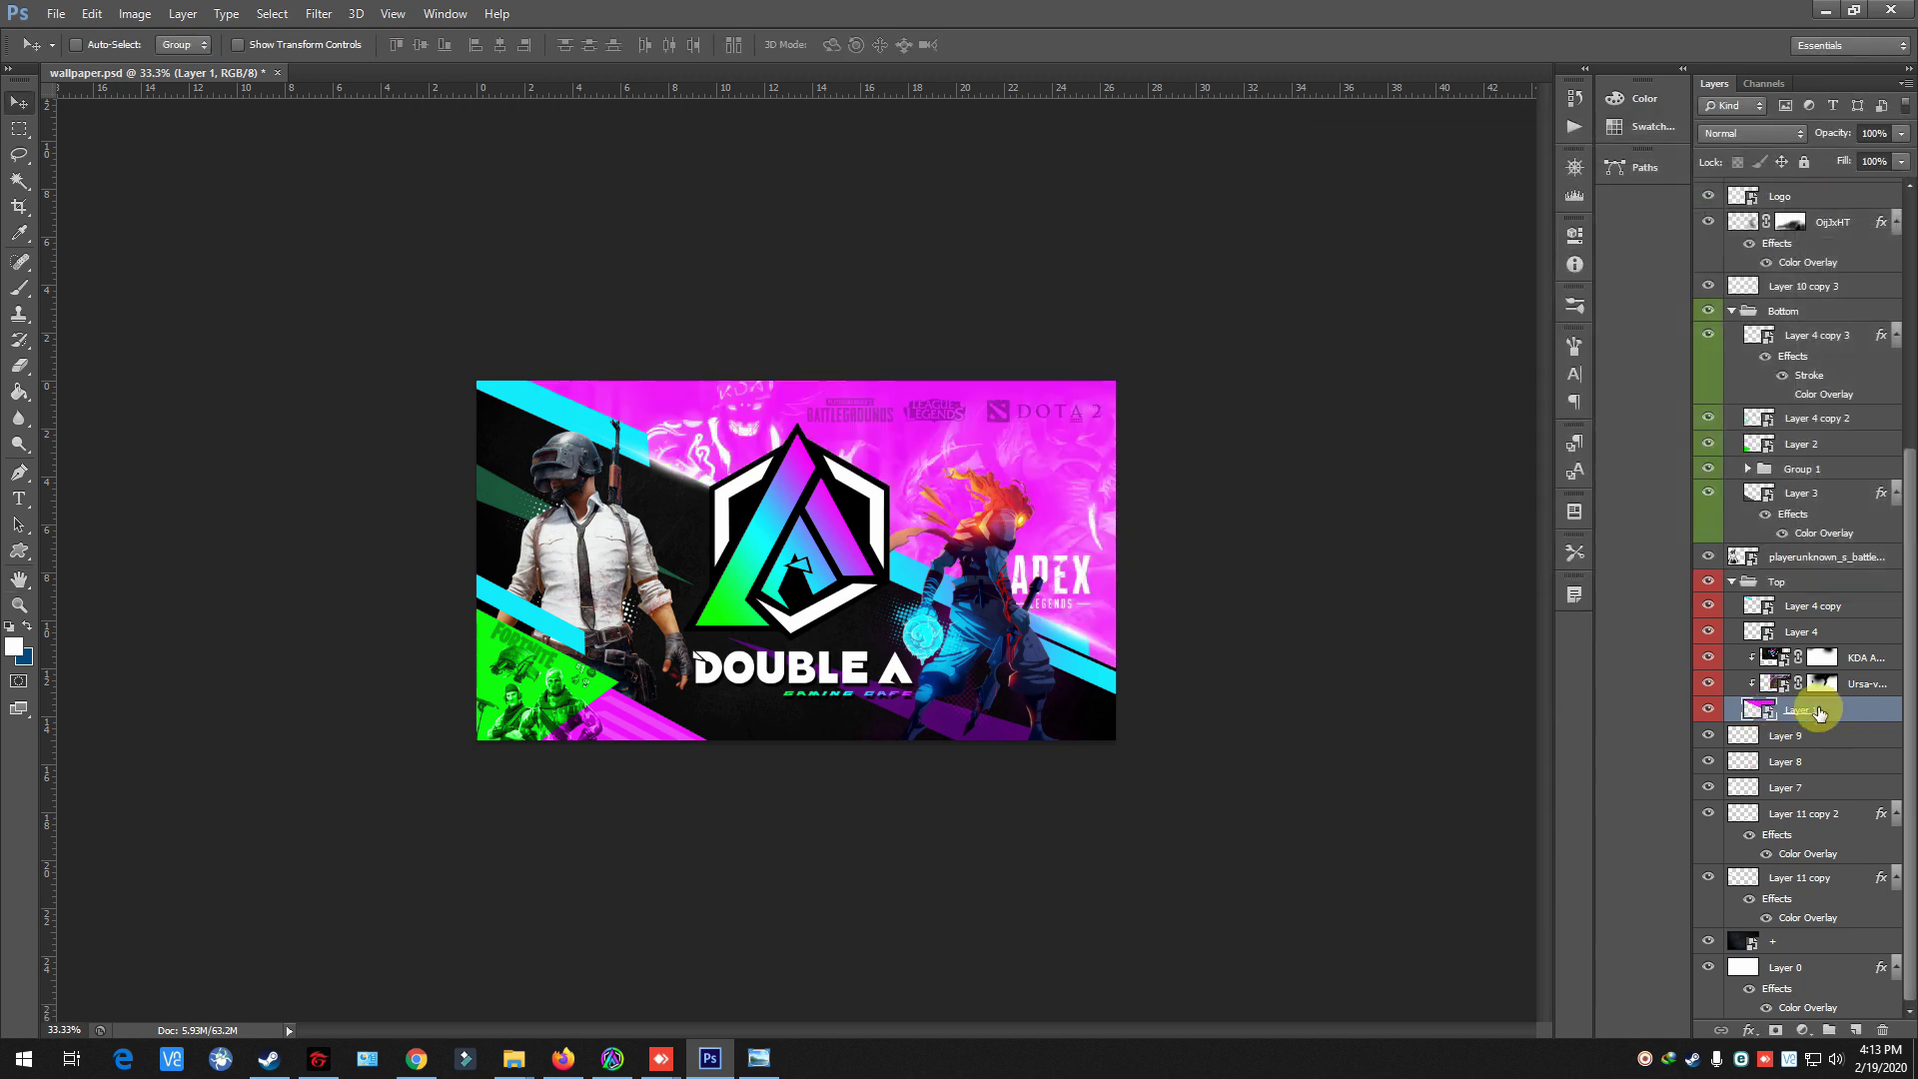
- Duplicate Layer 1 and remove the copy's pink colour overlay
key(ctrl+j)
right_click(1841, 707)
key(Escape)
double_click(1857, 711)
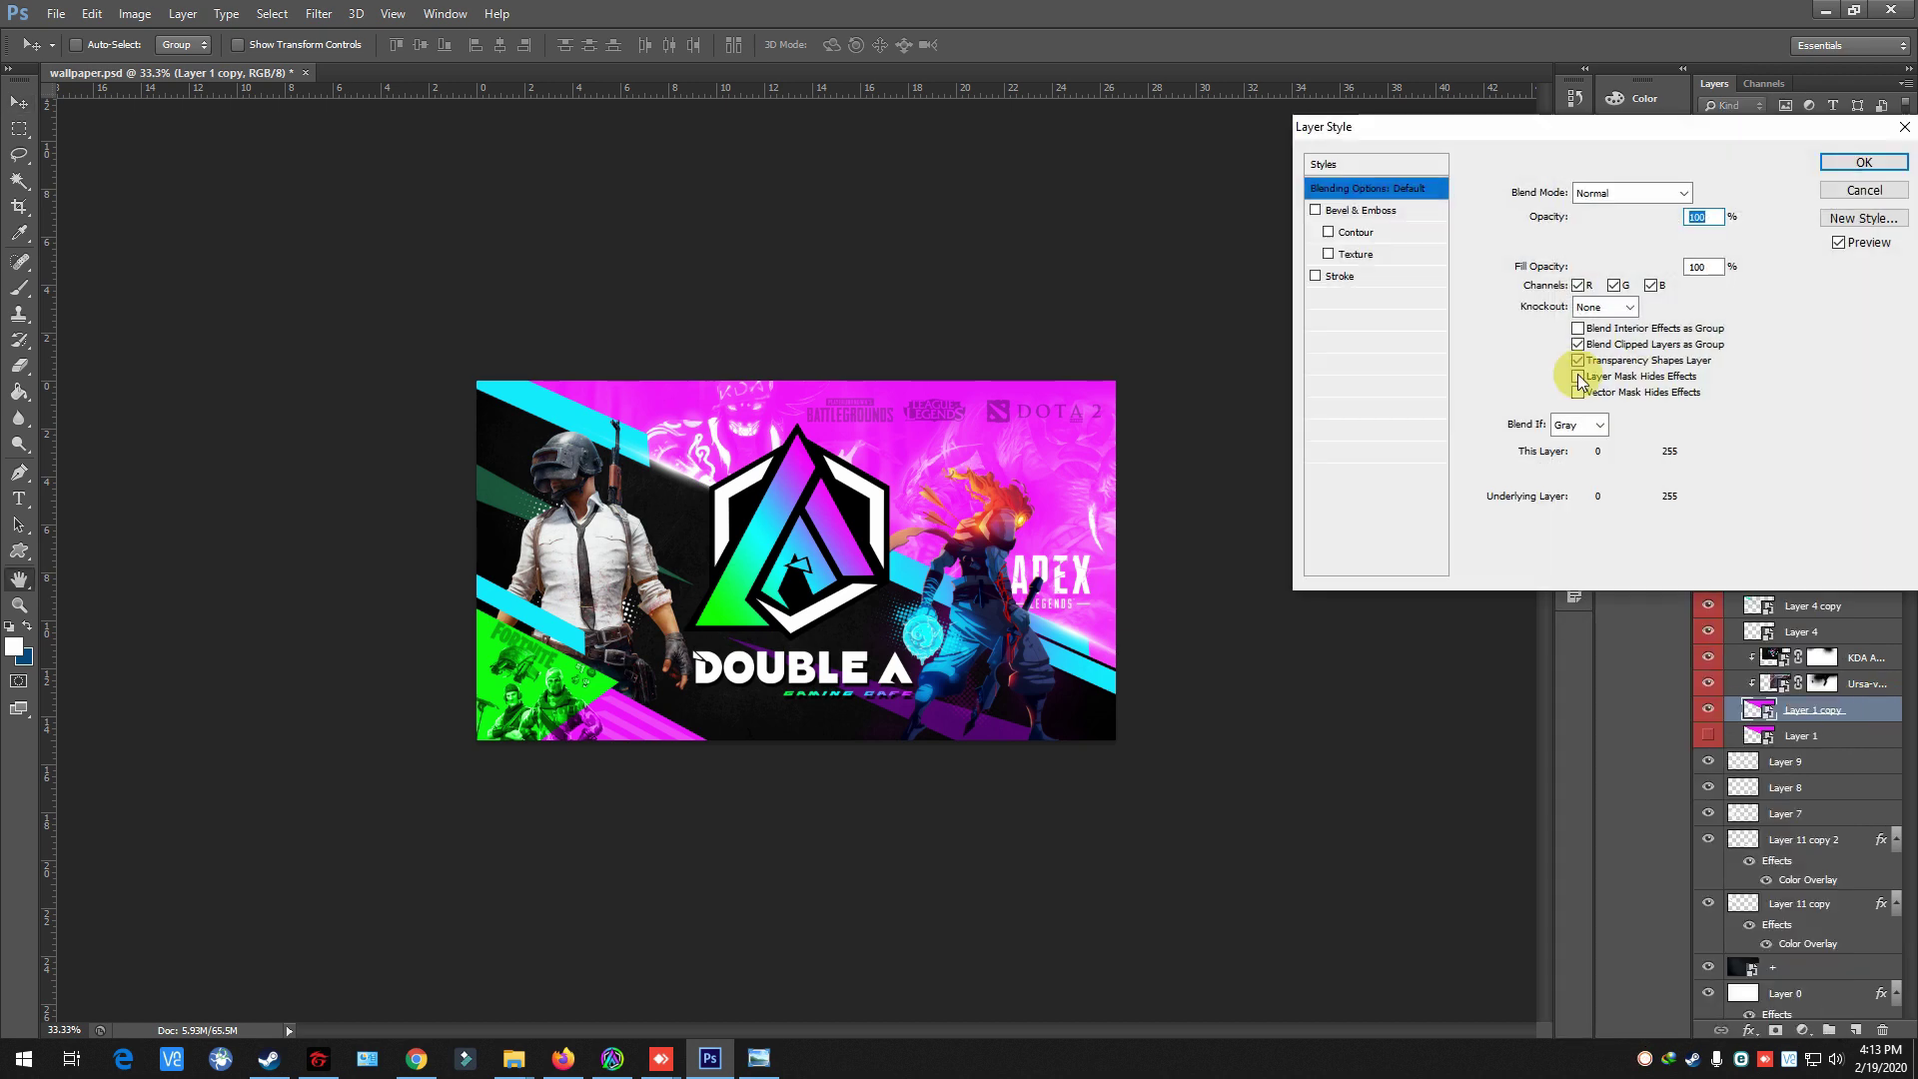
click(1353, 364)
click(1698, 193)
click(1271, 583)
key(Return)
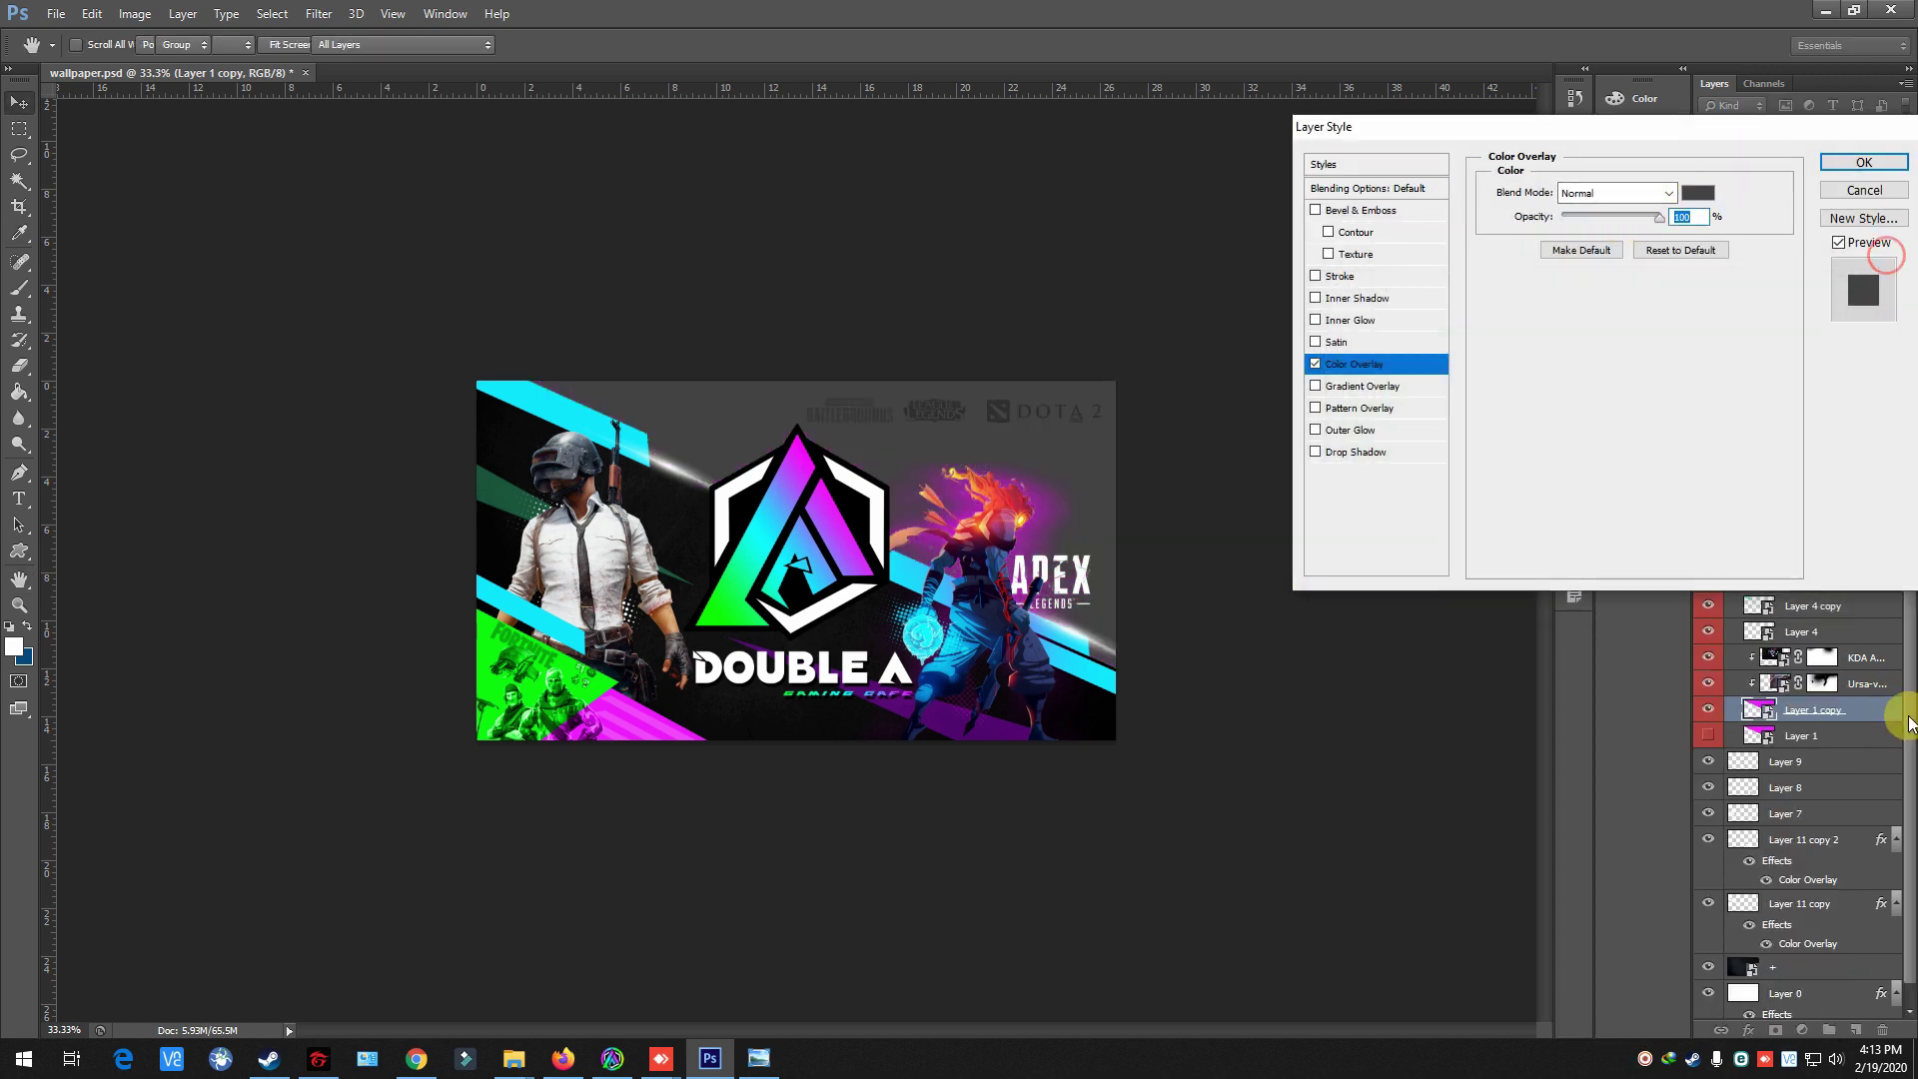
key(Return)
right_click(1858, 709)
click(1712, 376)
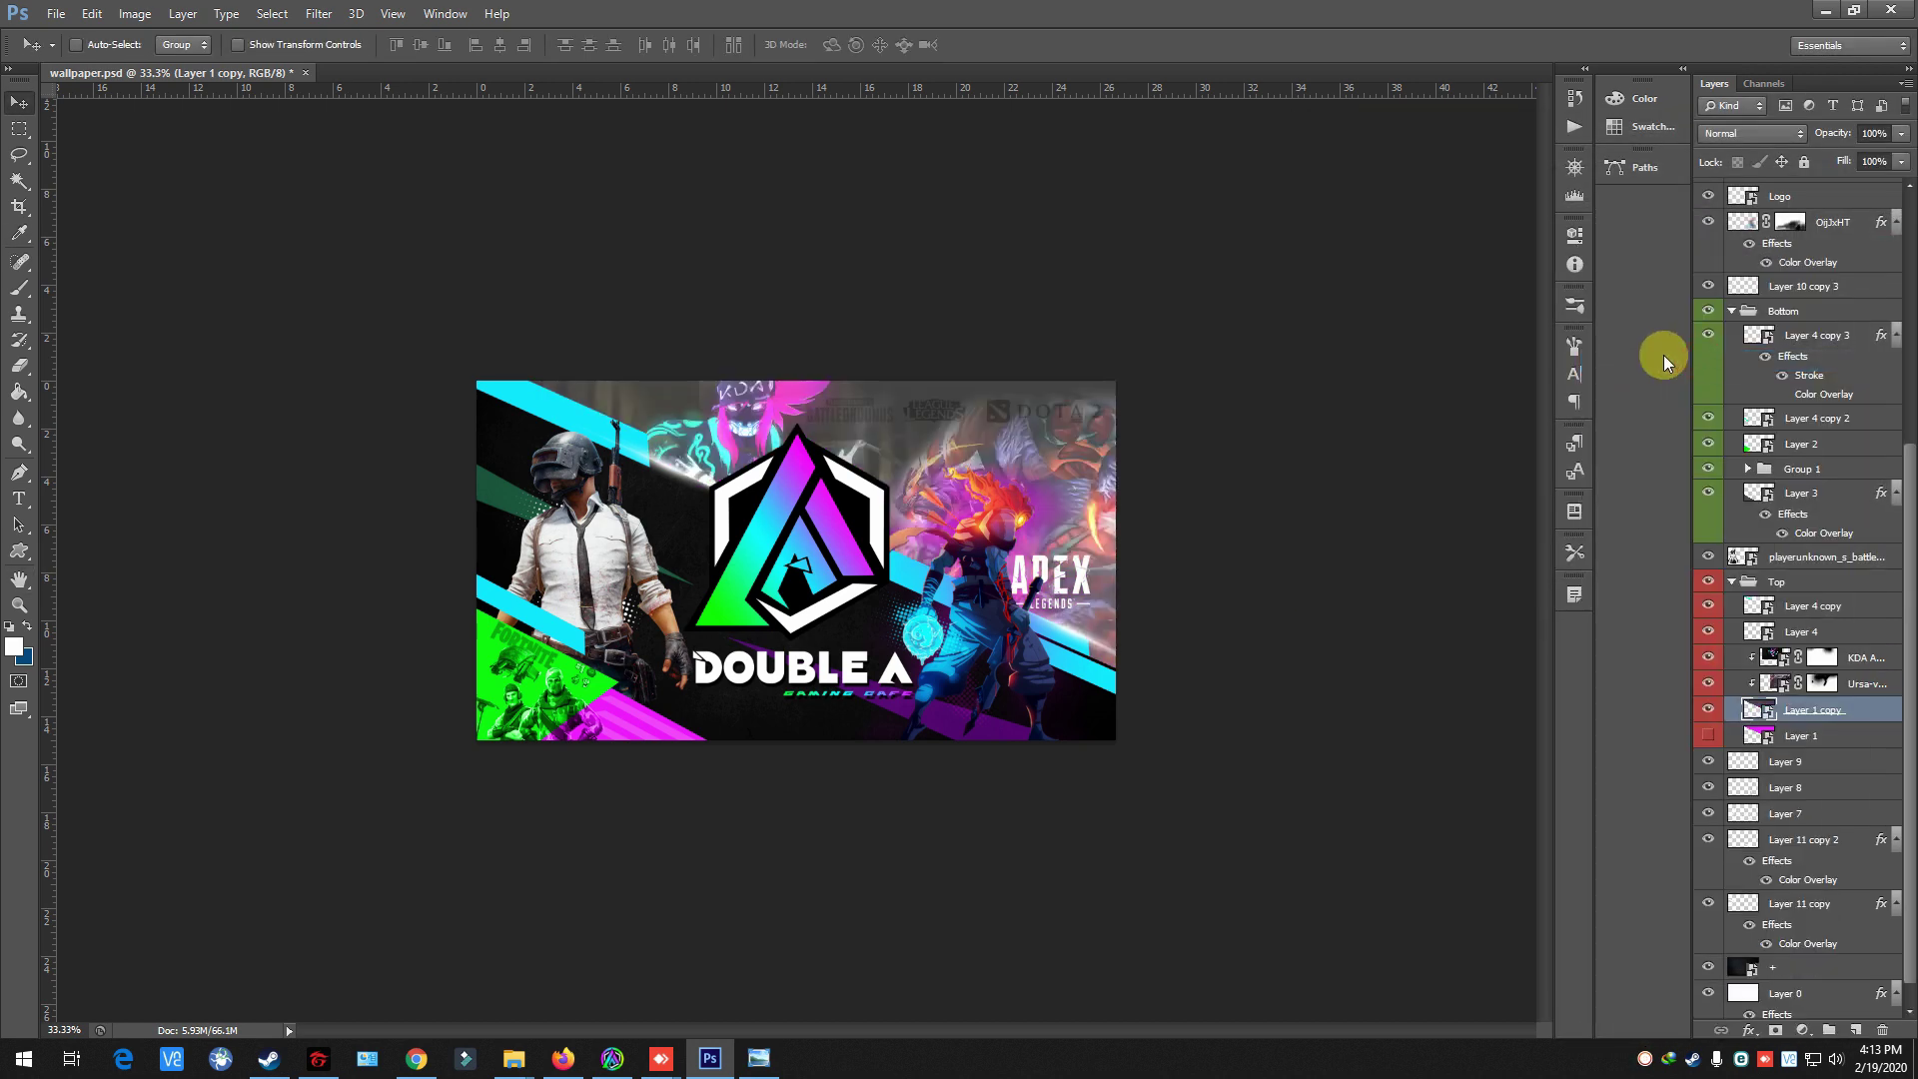
- Try Luminosity on the KDA and Ursa art, undo it, and move Layer 1 copy beneath Layer 1
click(1855, 659)
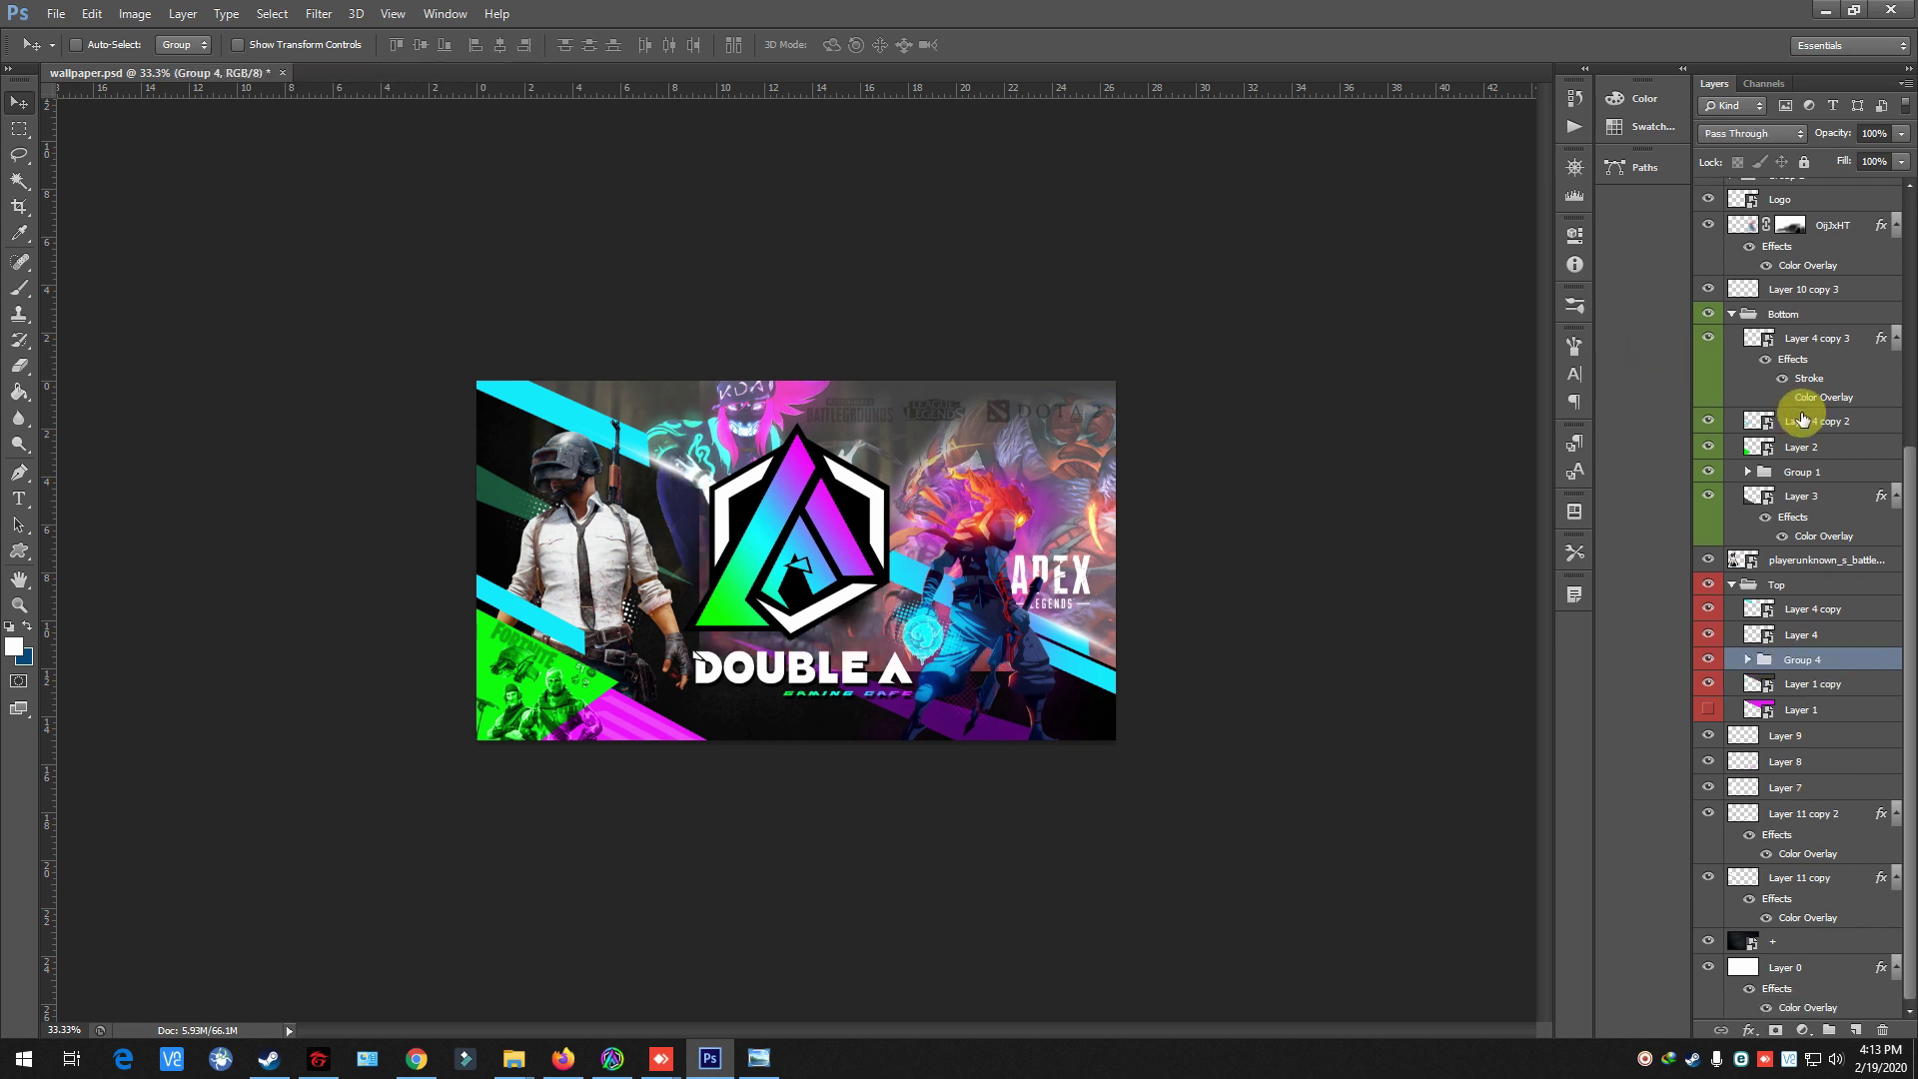
click(1753, 133)
click(1746, 649)
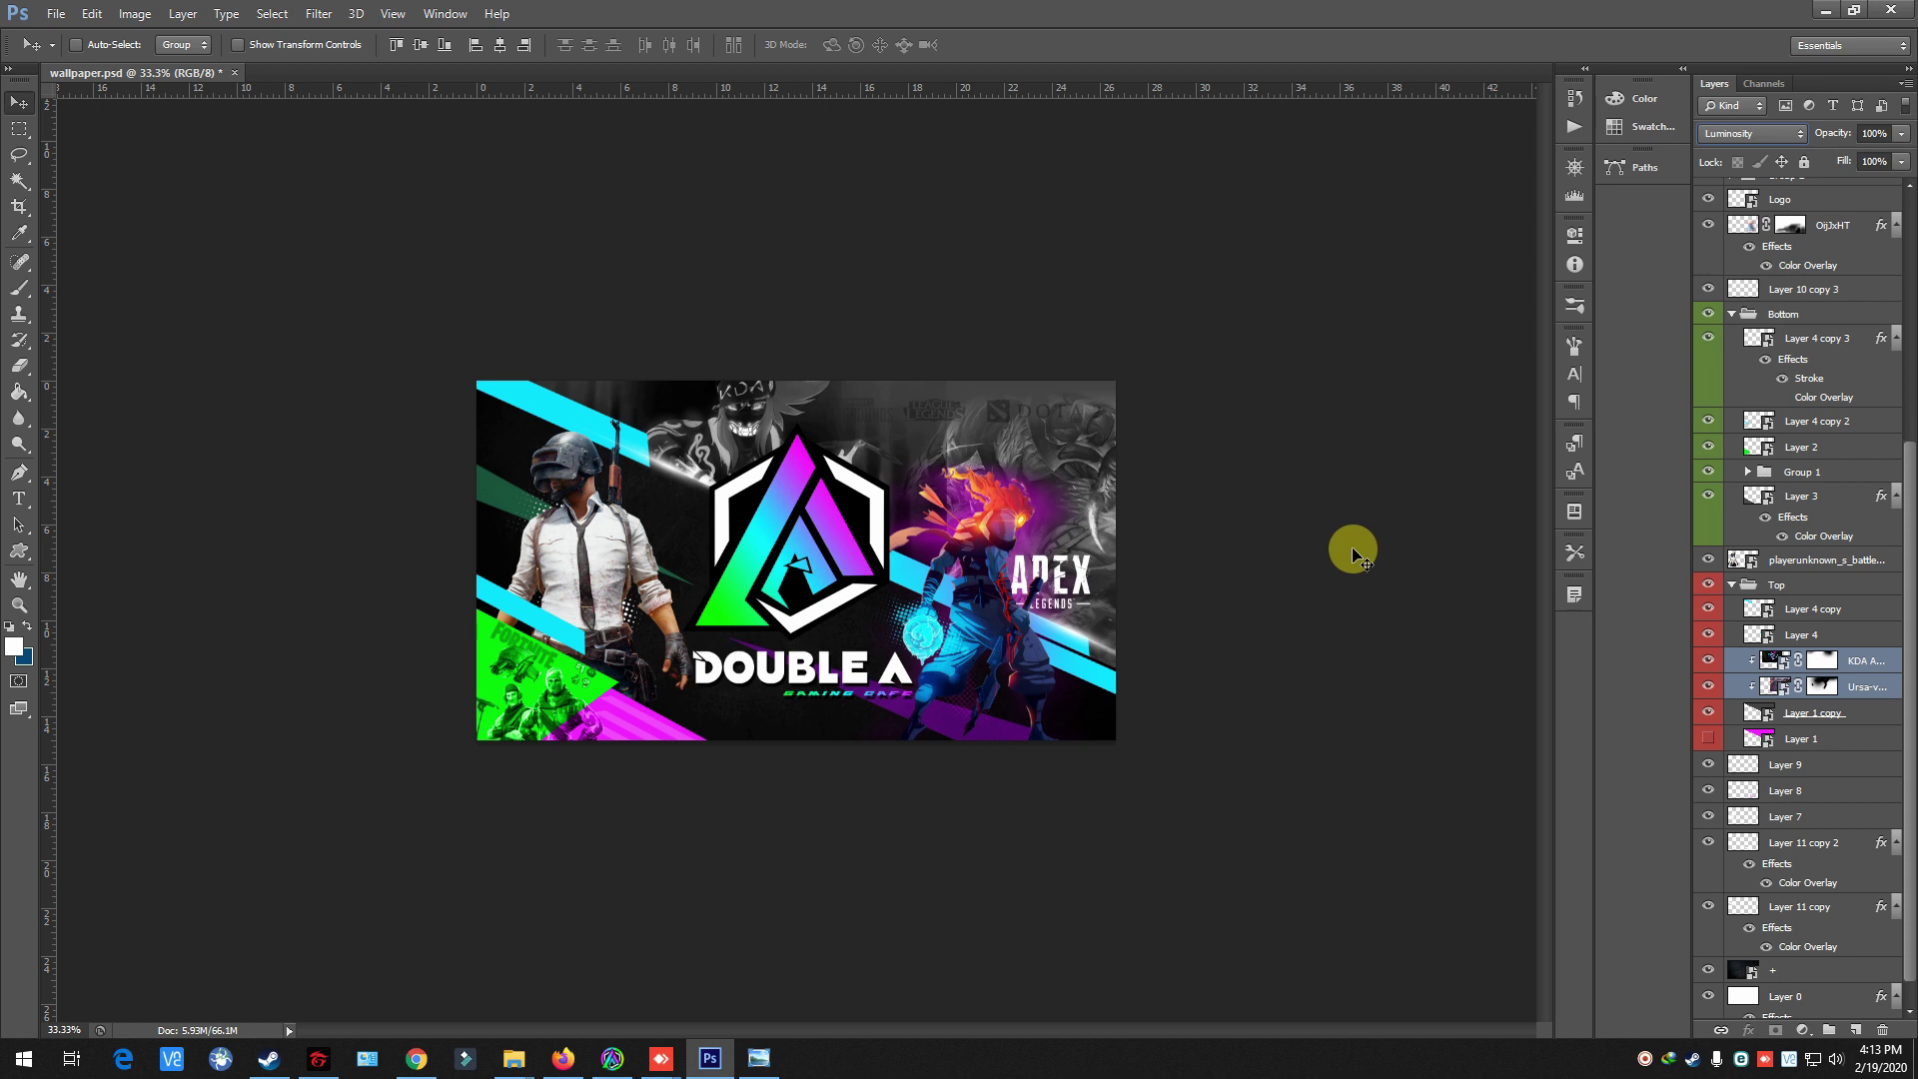
key(ctrl+z)
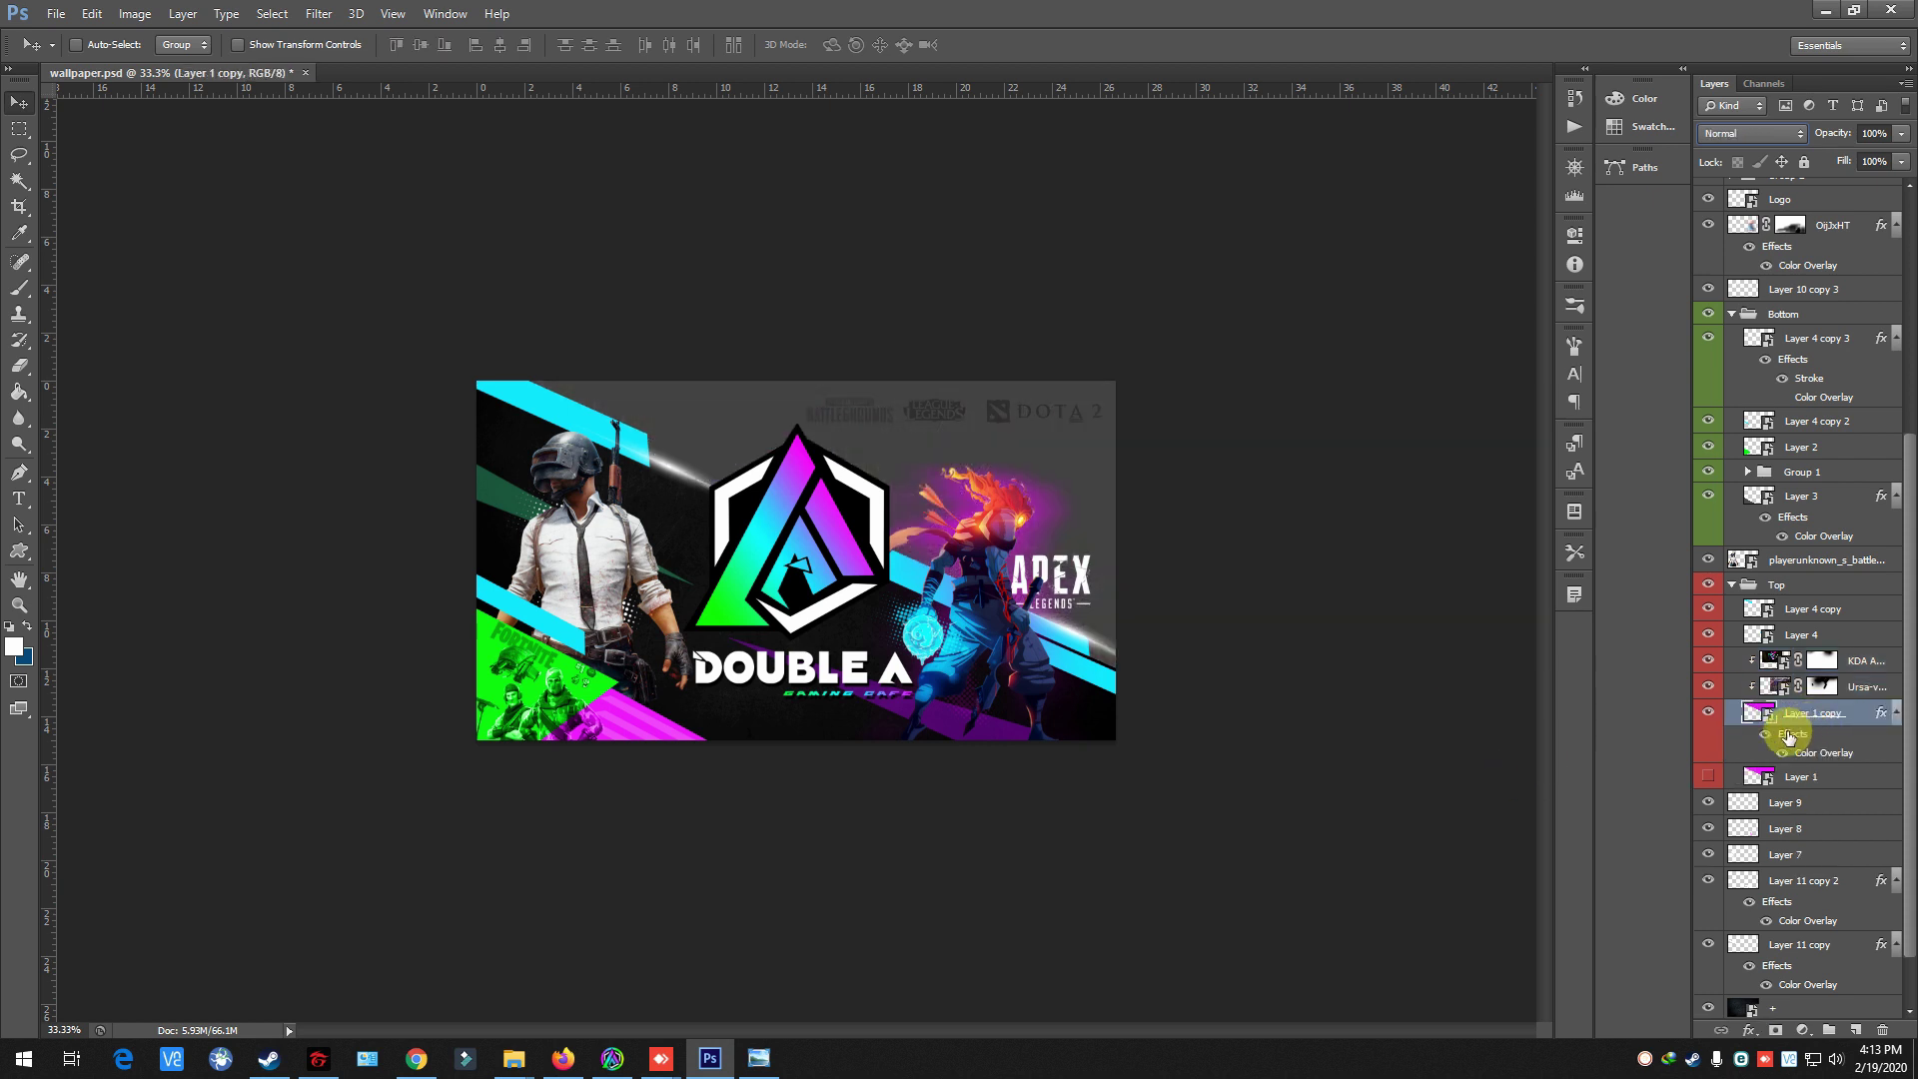
drag(1770, 702, 1744, 737)
click(1833, 712)
click(1709, 738)
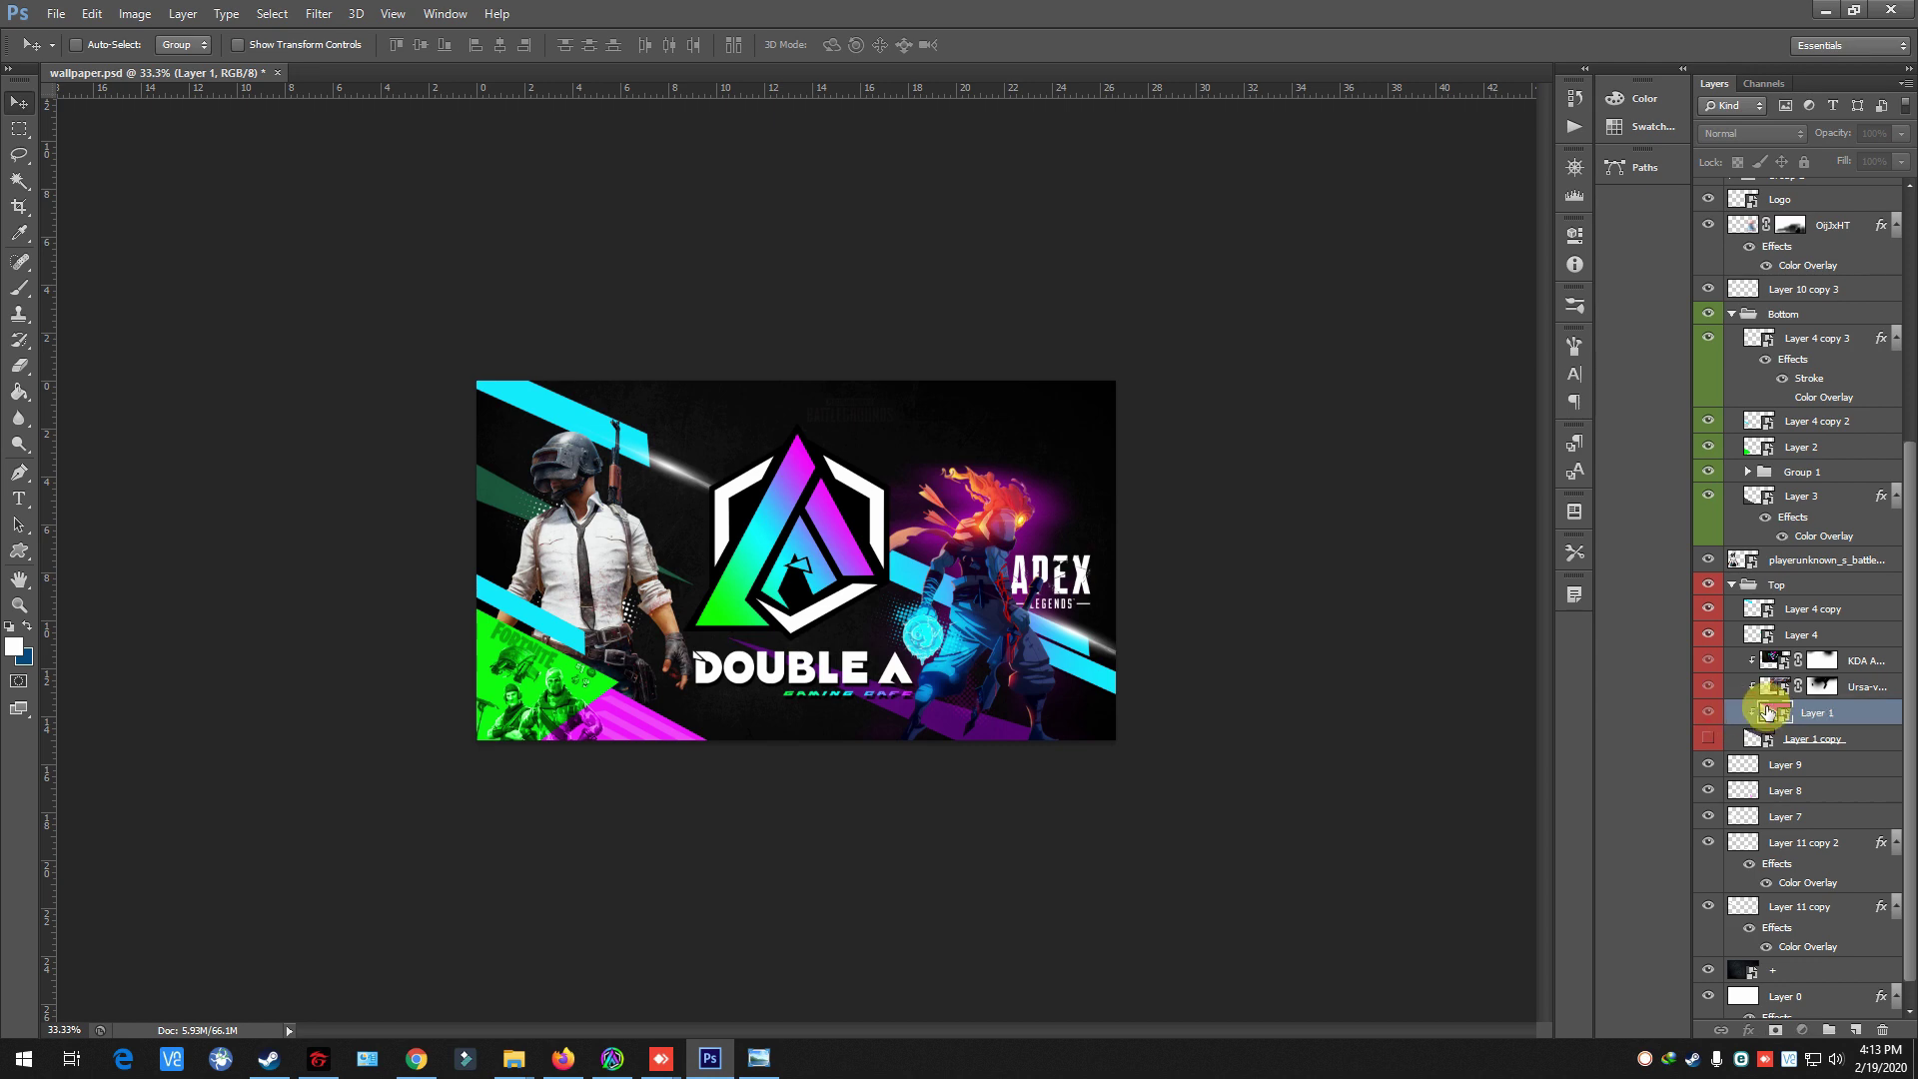
- Release Layer 1 from its clipping mask and clip the KDA and Ursa art to it
right_click(1768, 712)
right_click(1834, 713)
click(1777, 556)
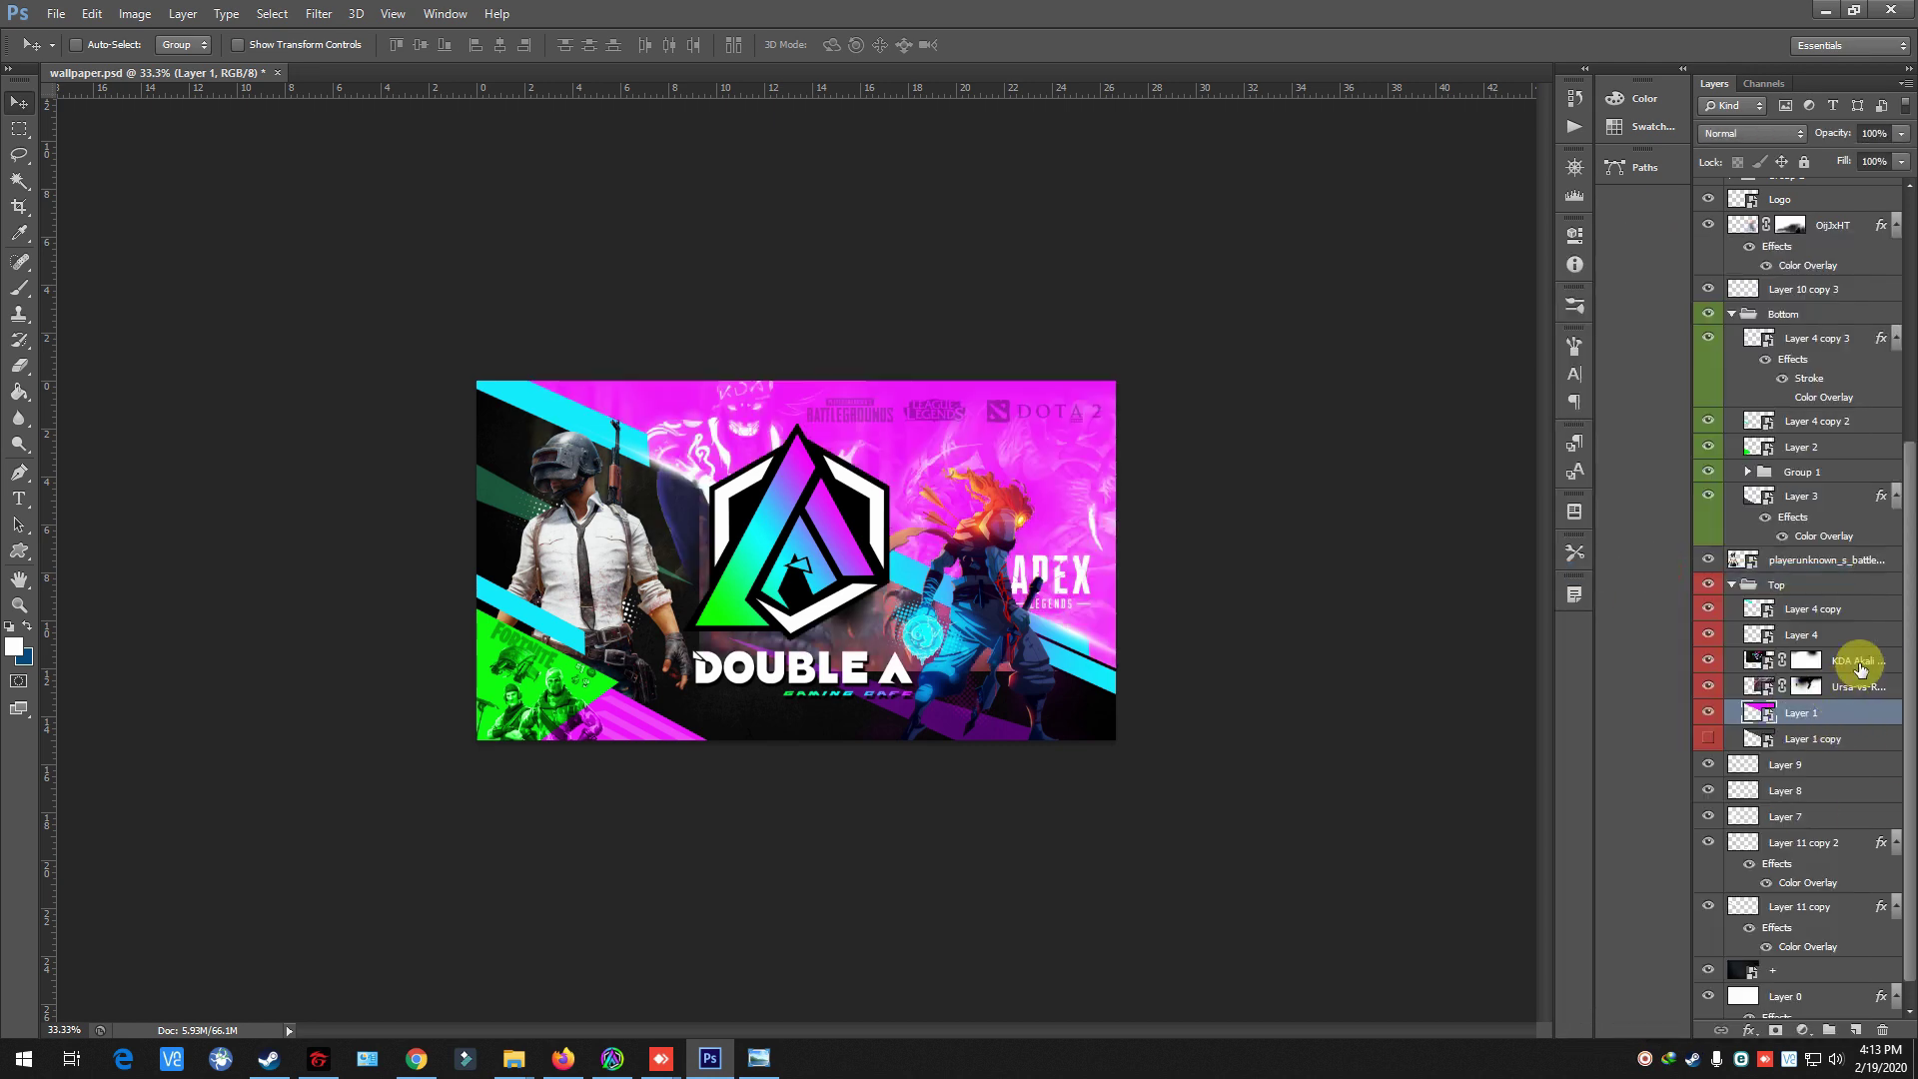
click(1859, 661)
shift+click(1860, 686)
right_click(1871, 672)
click(1698, 625)
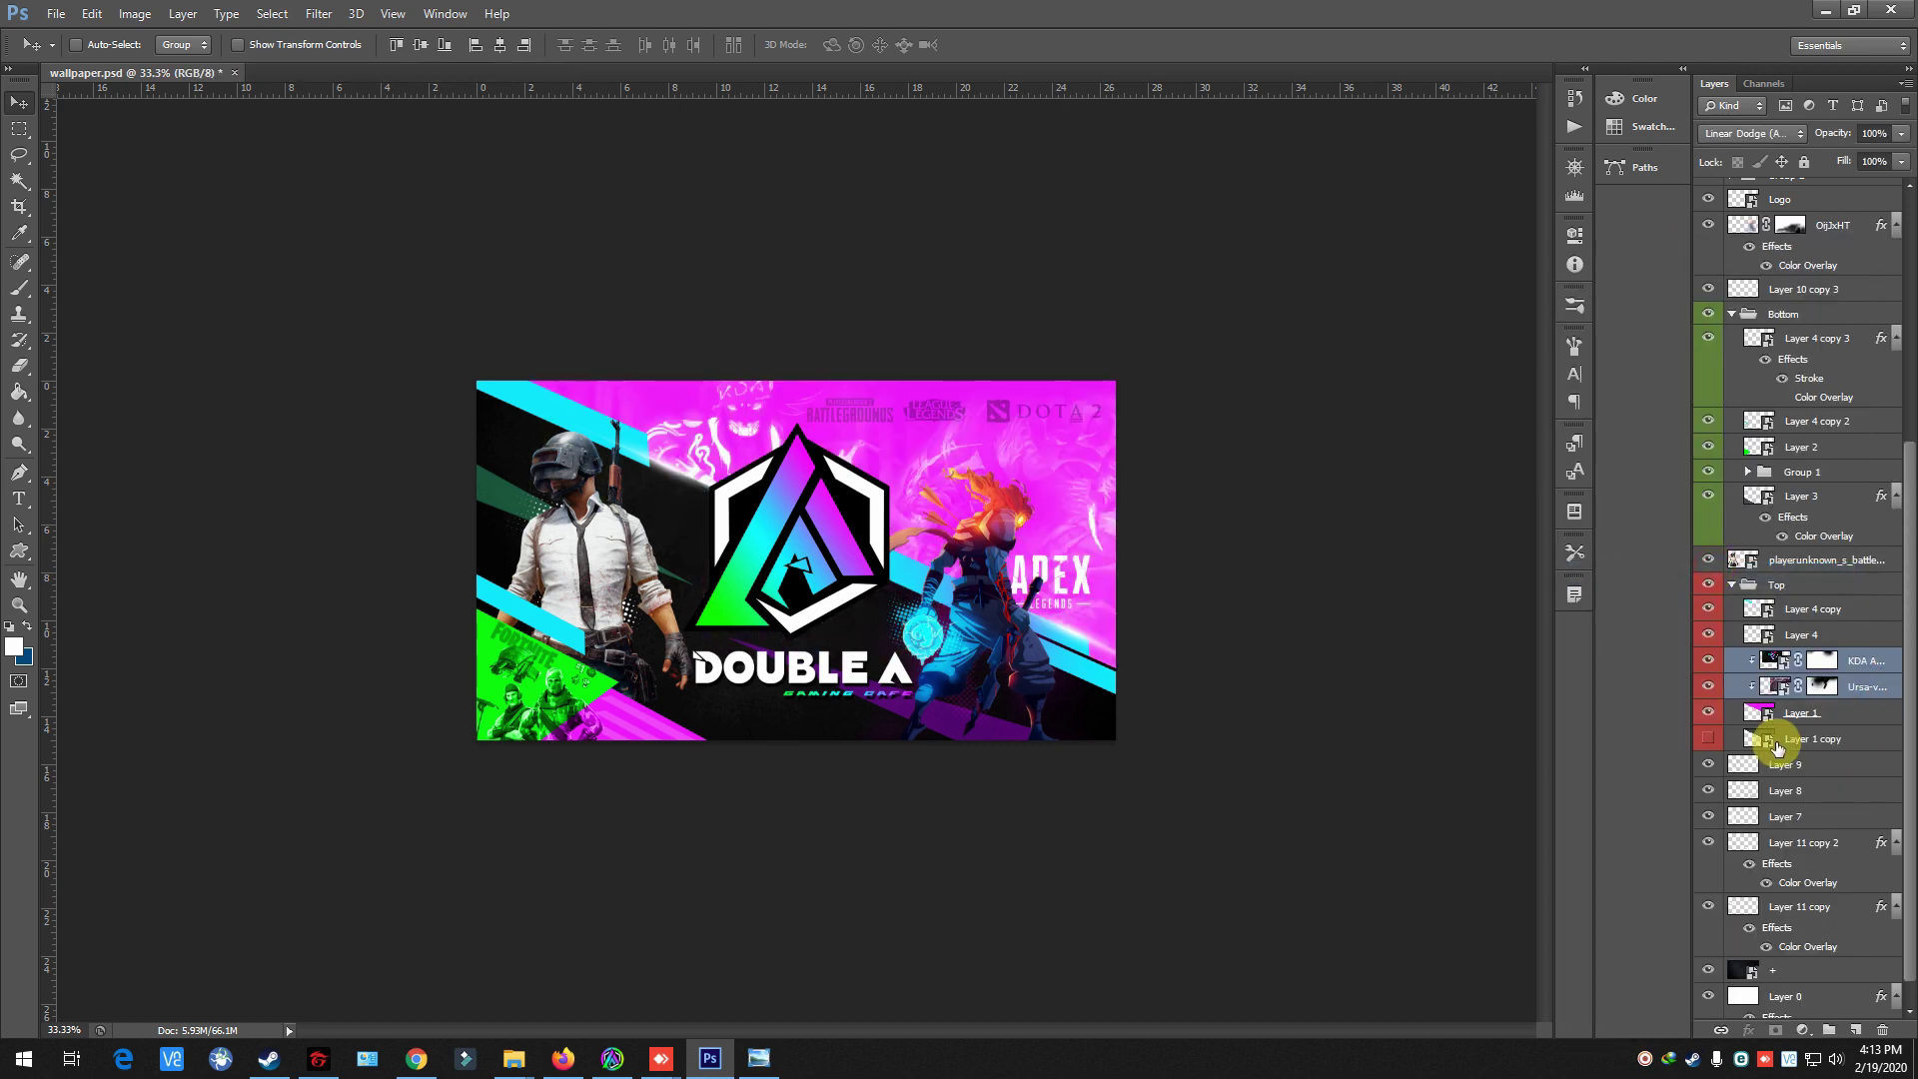
key(ctrl+plus)
- Save the wallpaper as wallpaper.psd in Photoshop format
key(ctrl+shift+s)
click(1199, 560)
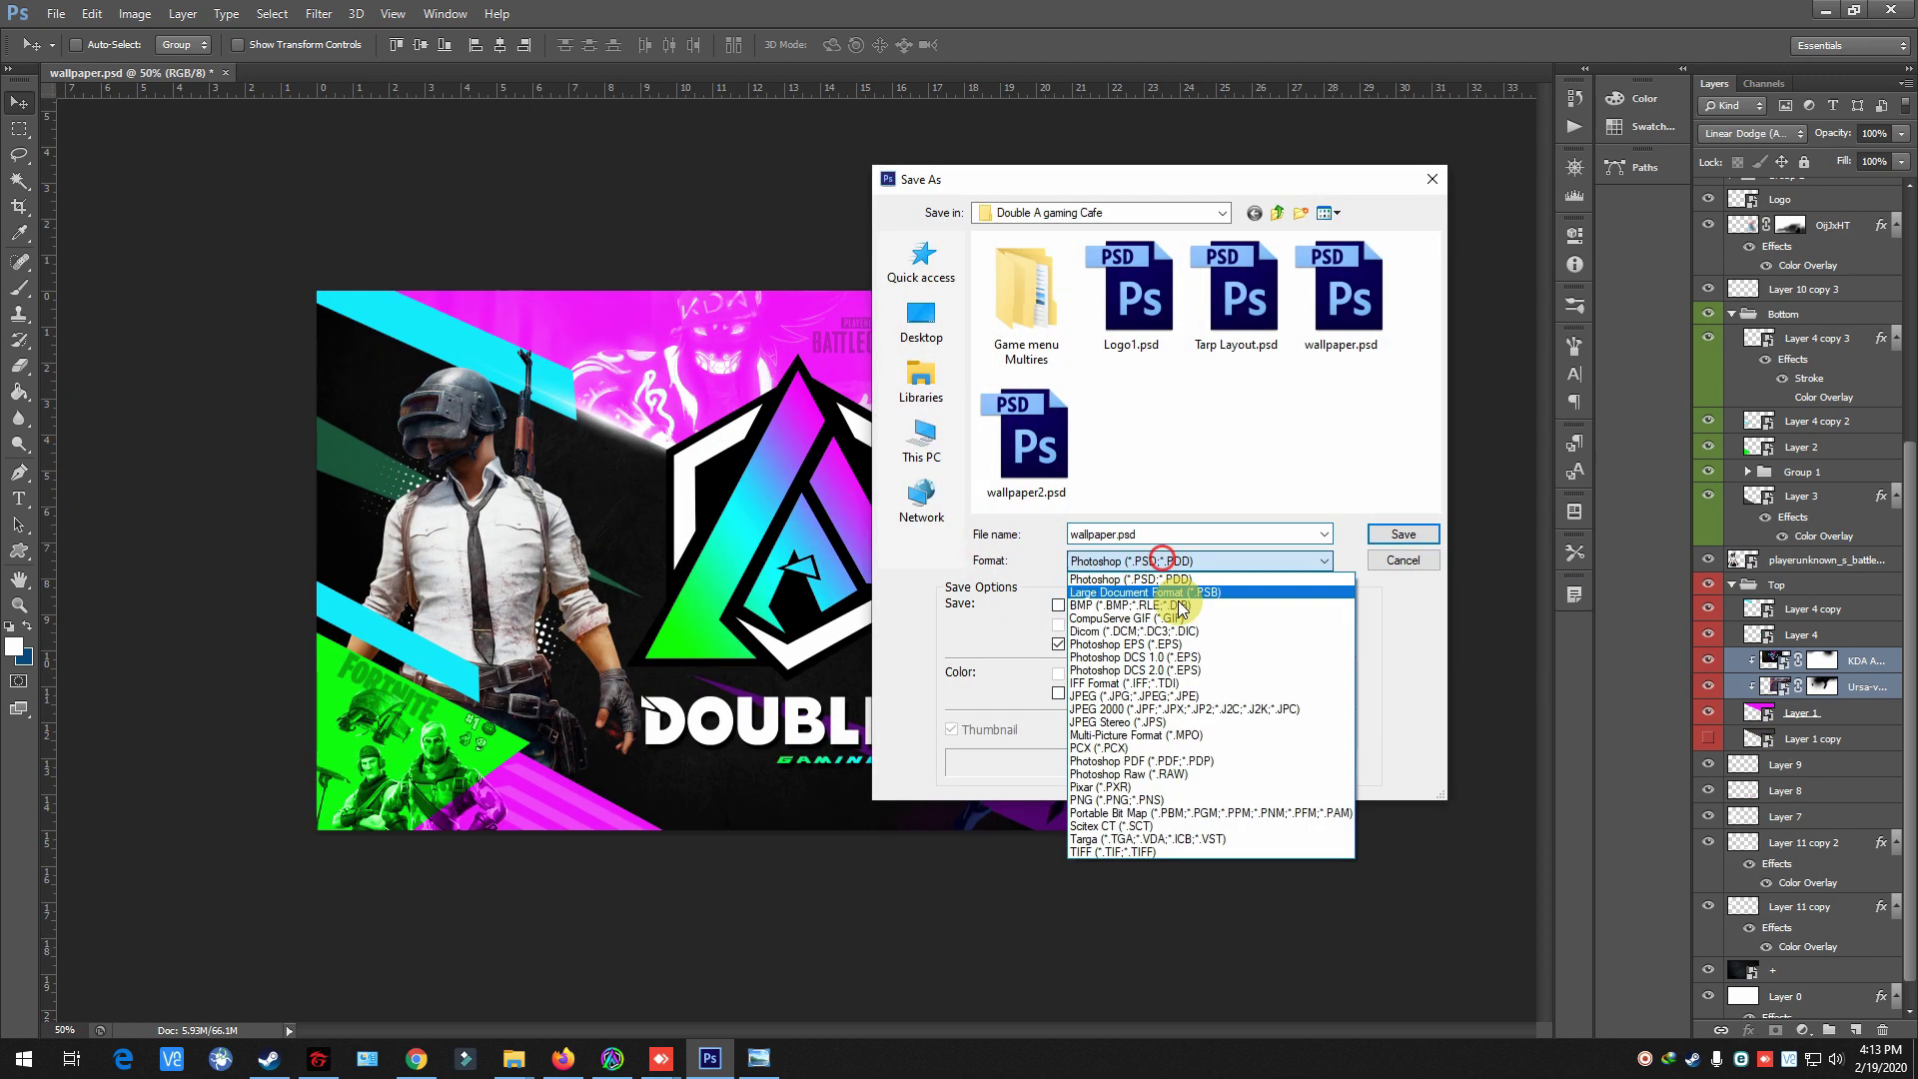
click(1129, 671)
click(1394, 534)
key(Return)
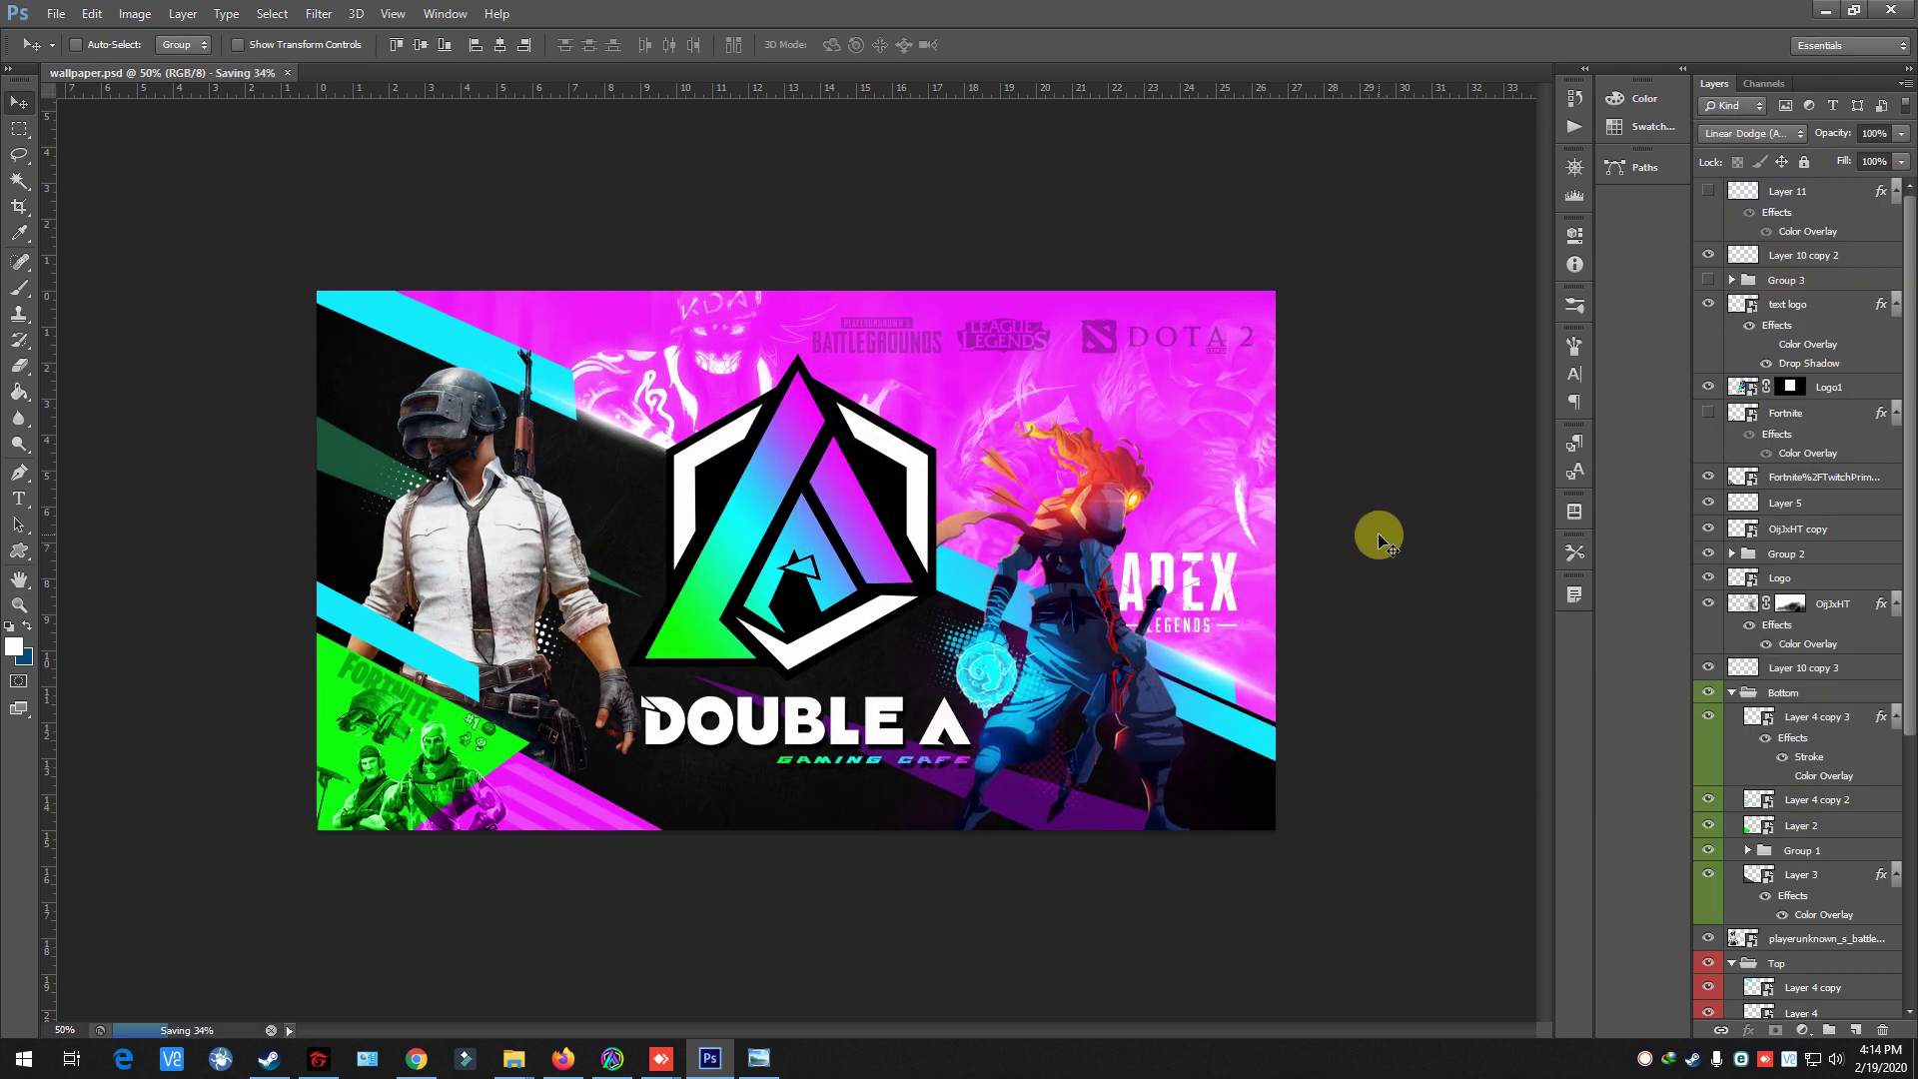